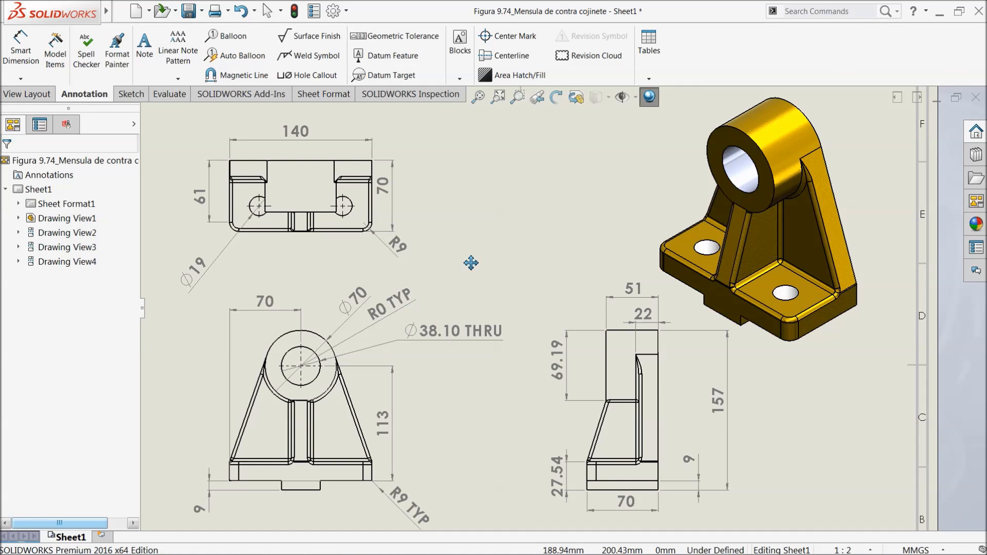
Close the finished bracket drawing without saving its changes and dismiss the unsaved-document notification
left_click(975, 97)
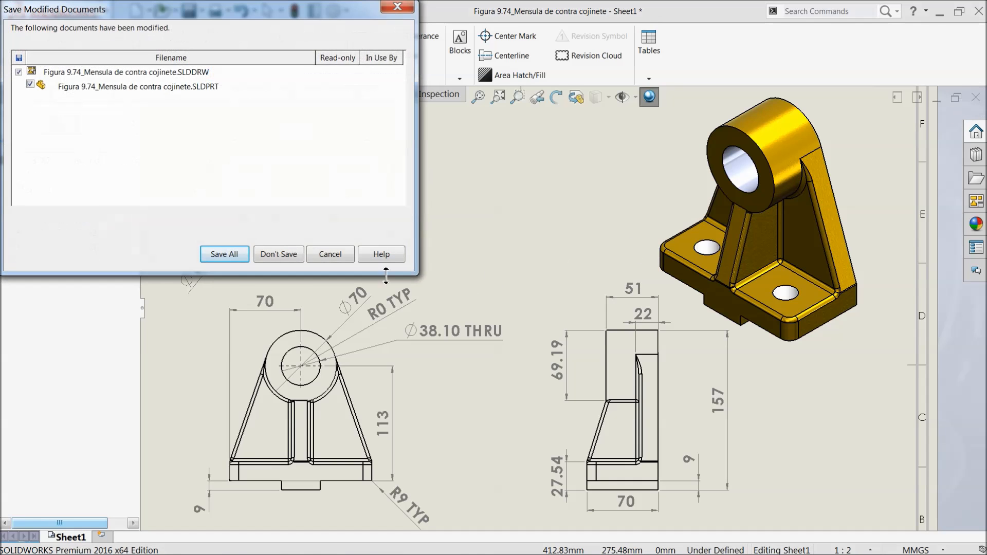
left_click(280, 255)
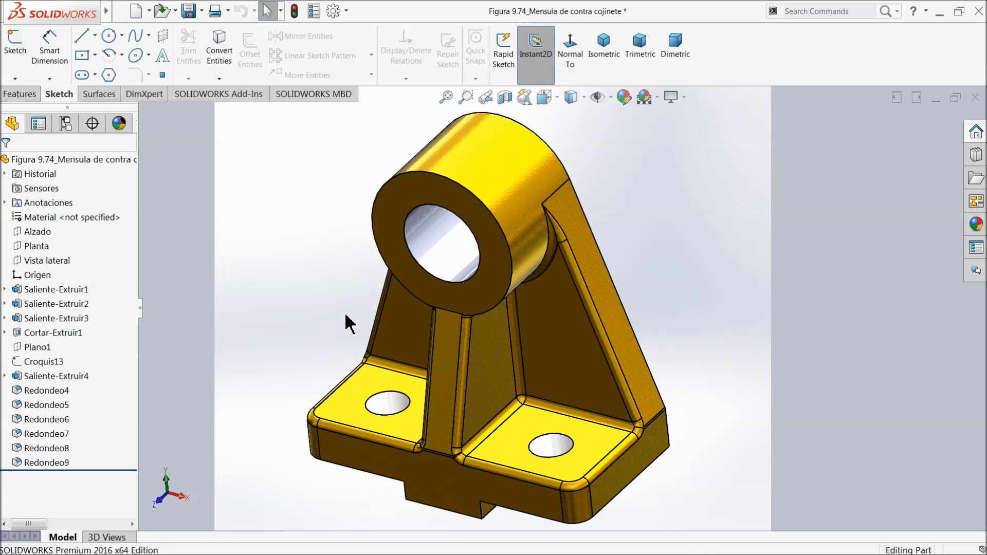
mouse_move(315, 297)
middle_mouse_down()
mouse_move(334, 288)
mouse_move(255, 273)
mouse_move(322, 276)
mouse_move(320, 288)
middle_mouse_up()
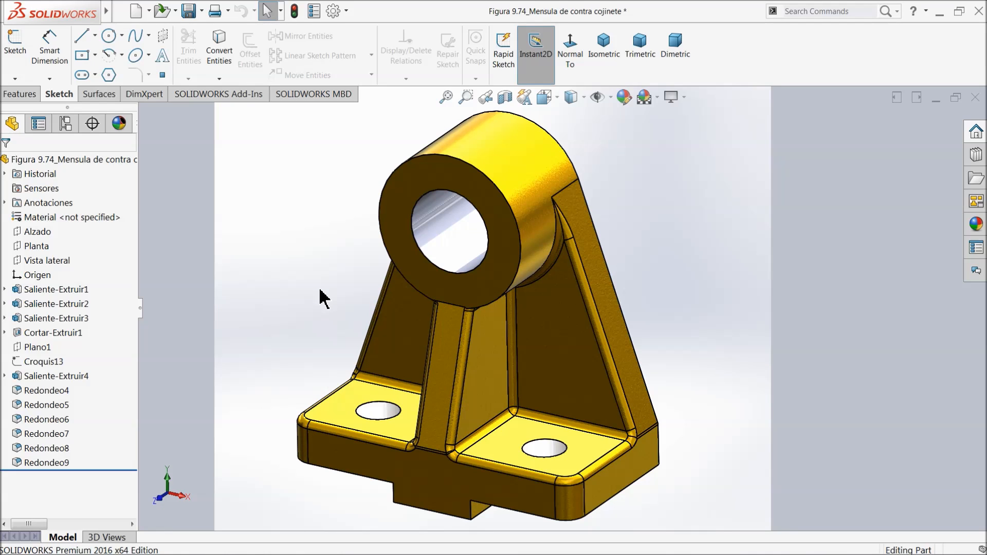
middle_click_drag(406, 290, 410, 337)
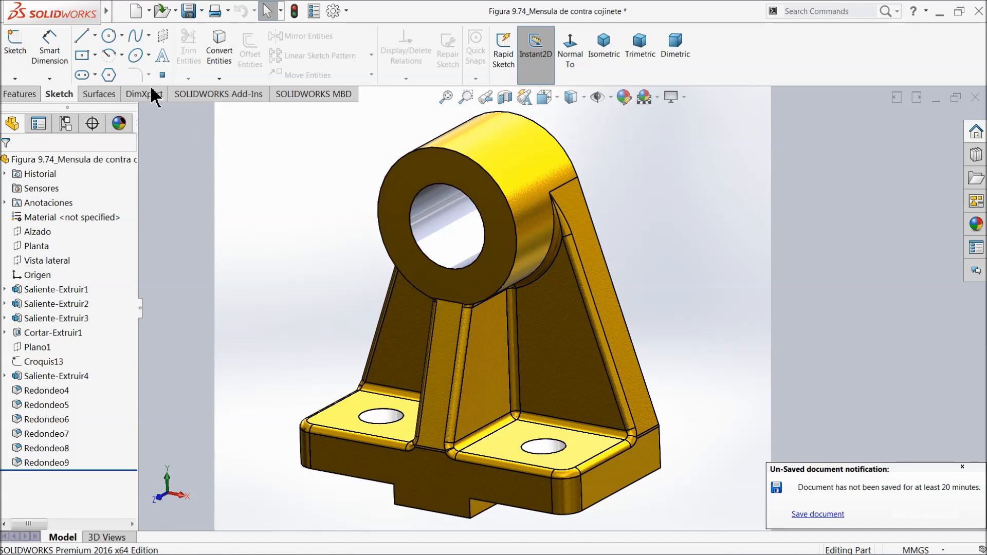
left_click(962, 467)
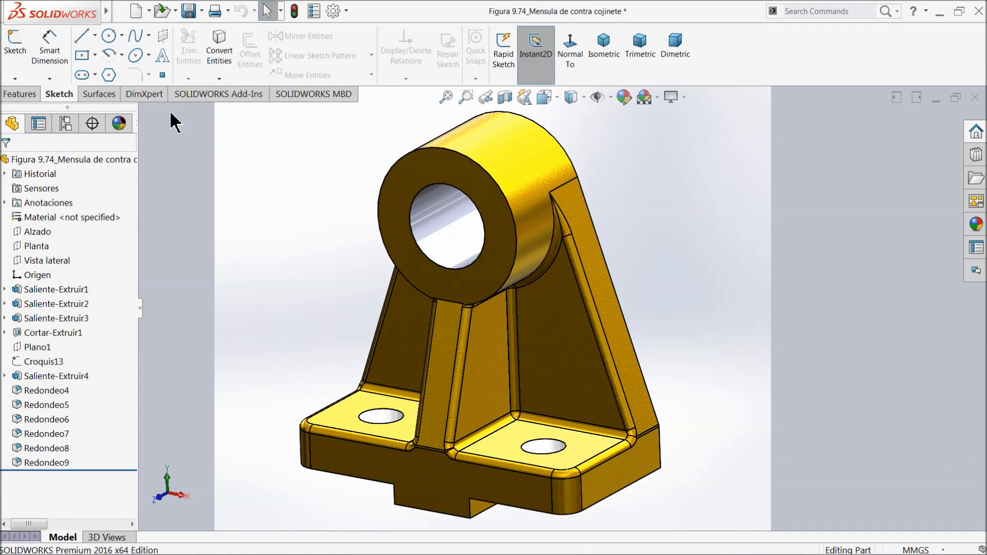
Create a new drawing document on a standard A3 (ISO) sheet with the sheet format displayed
left_click(149, 11)
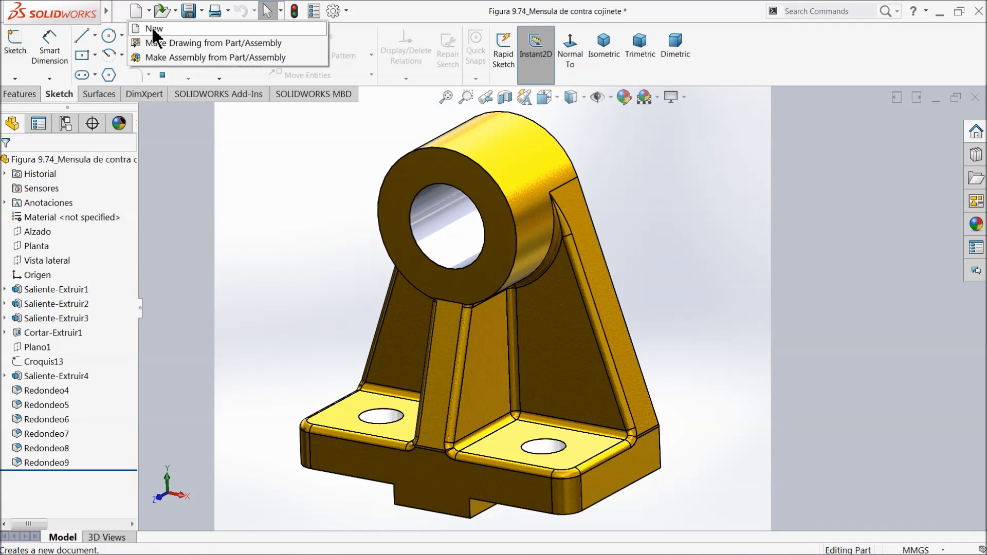
left_click(153, 31)
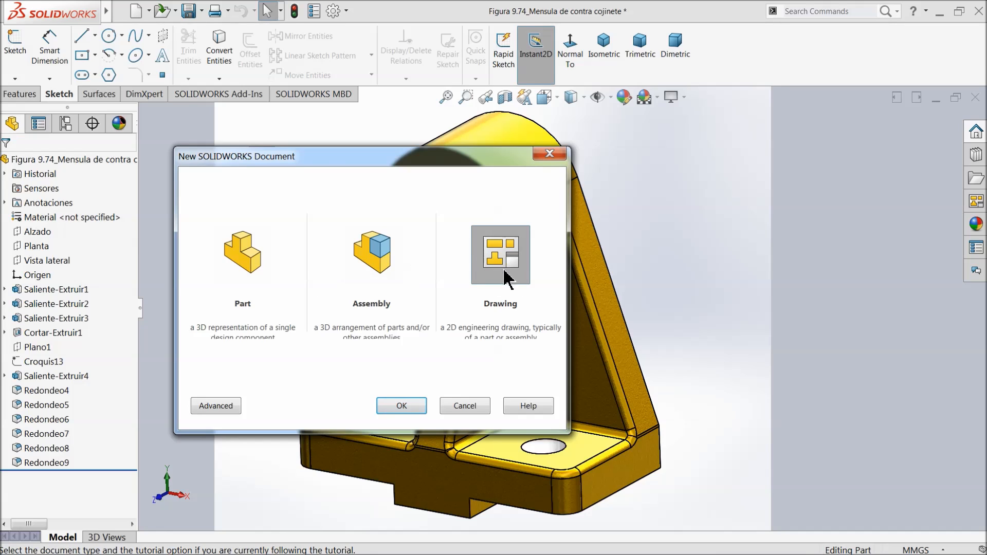
left_click(404, 406)
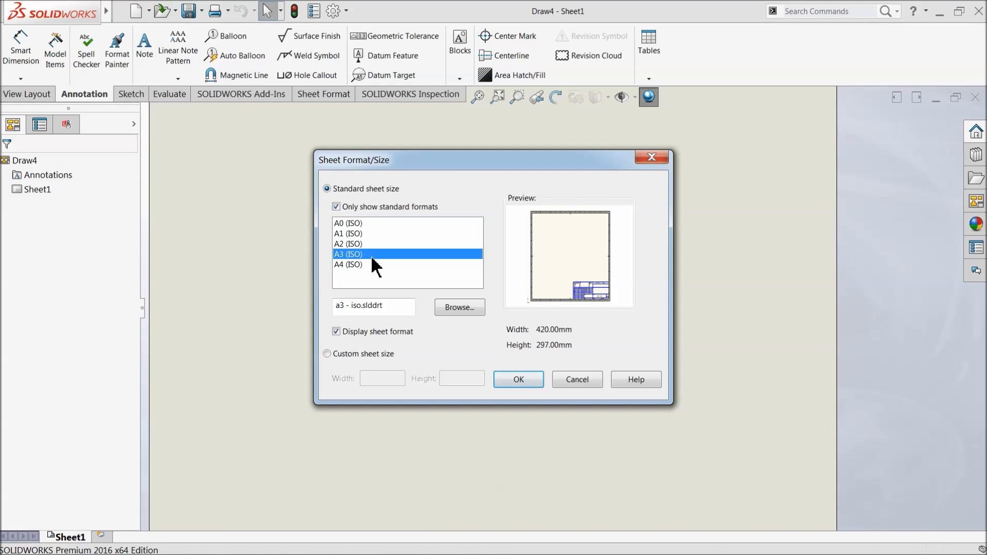
left_click(515, 380)
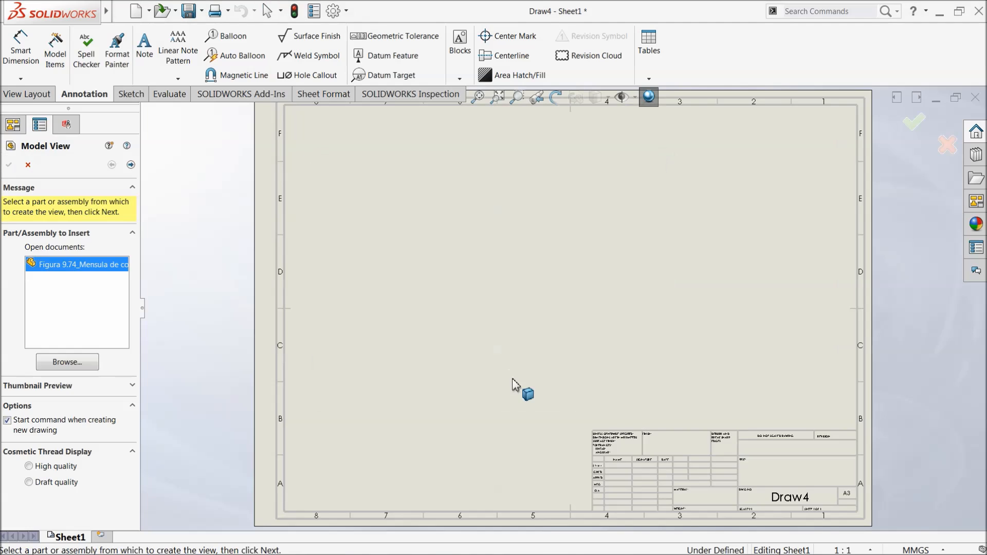
Examine the title block and the overall layout of the blank A3 sheet
scroll(683, 313, "up", 2)
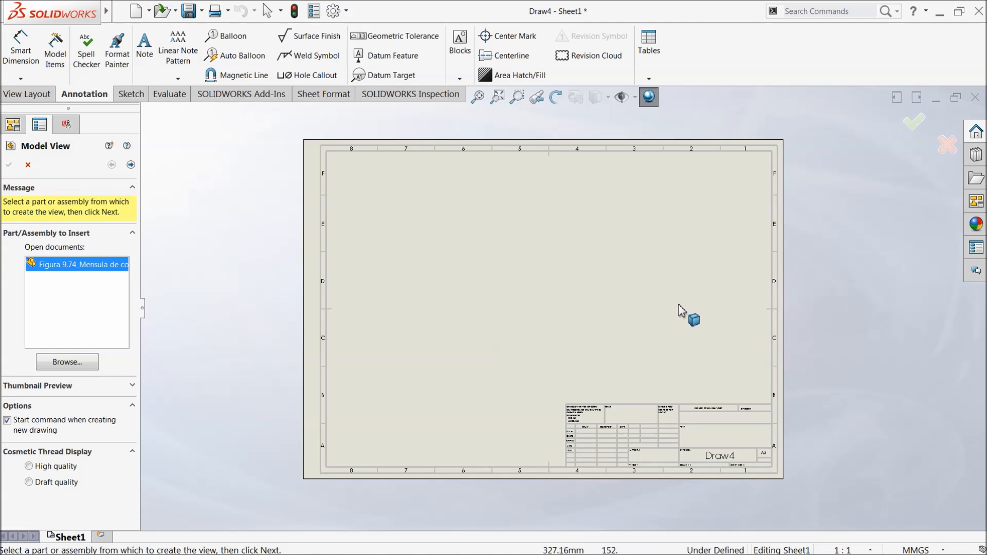
scroll(604, 404, "up", 3)
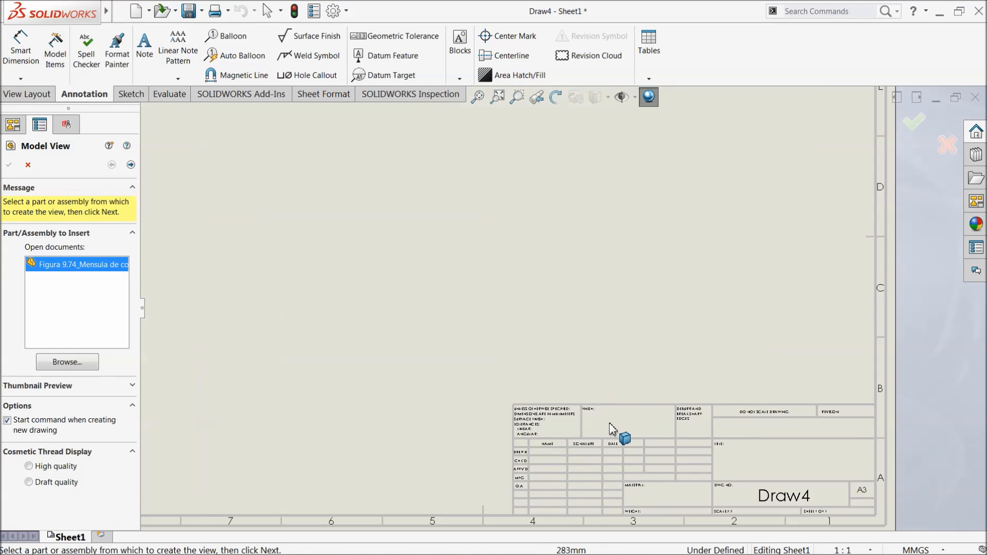
scroll(511, 337, "up", 3)
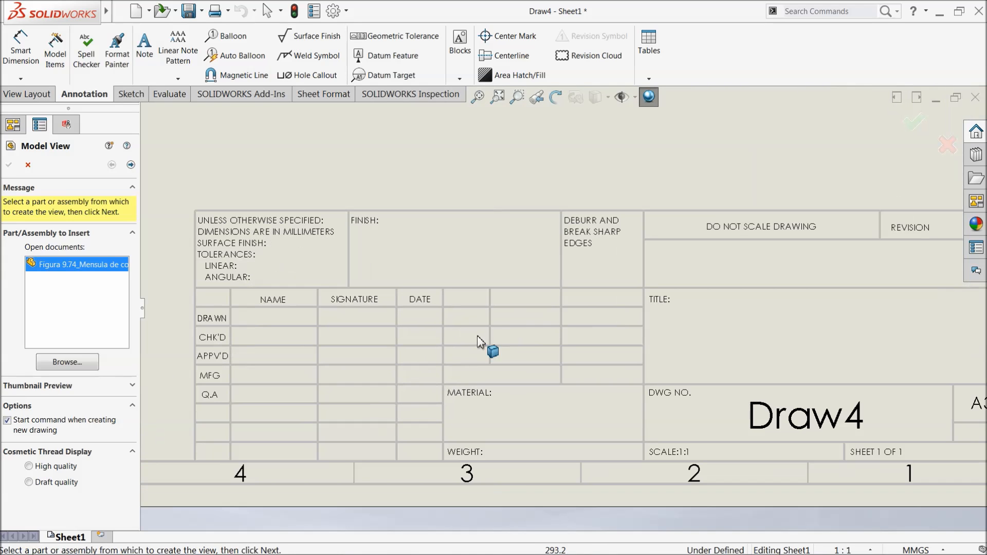
scroll(720, 345, "down", 2)
scroll(771, 335, "up", 3)
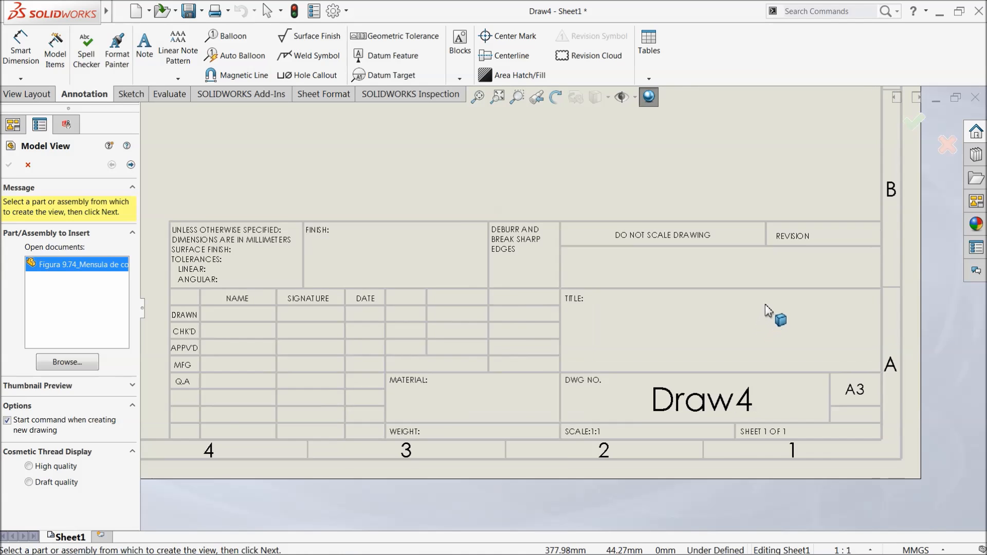
scroll(581, 327, "down", 2)
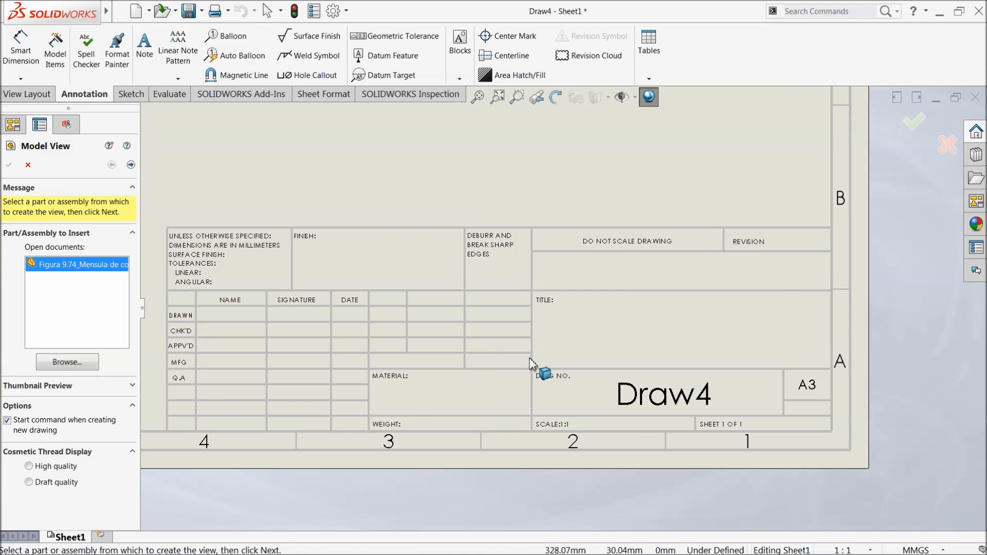
scroll(538, 361, "down", 5)
scroll(483, 263, "up", 3)
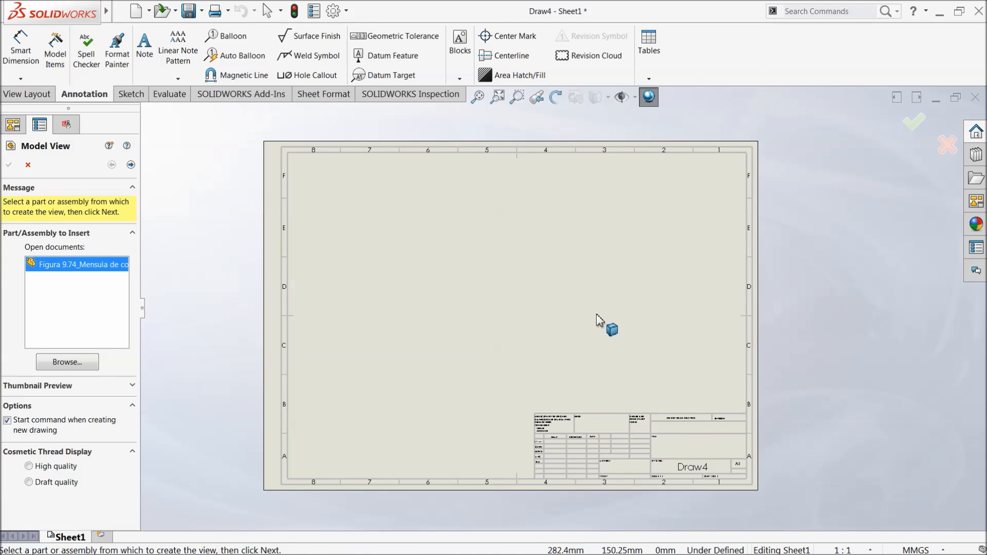
scroll(537, 317, "up", 1)
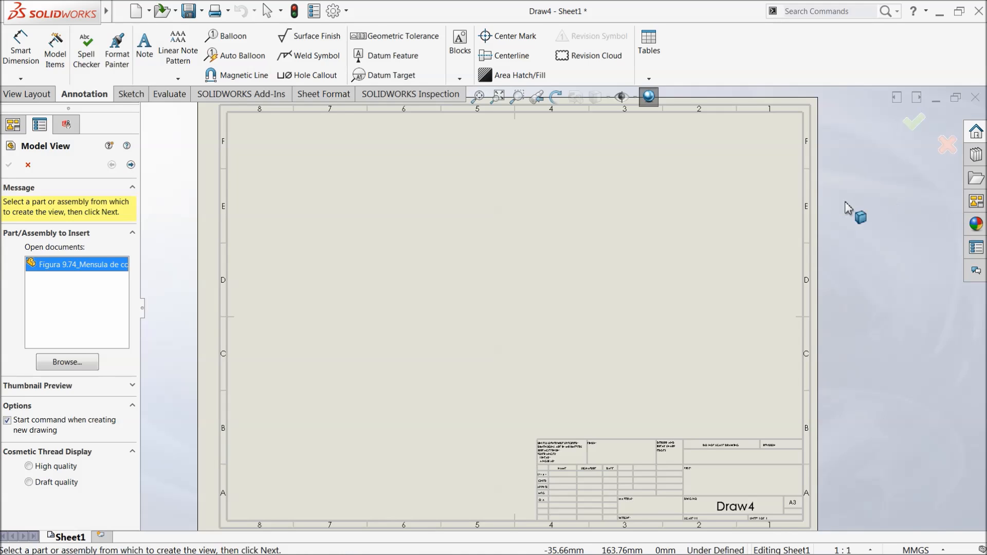
Load the views of the part Figura 9.74_Mensula de contra cojinete into the View Palette
left_click(977, 202)
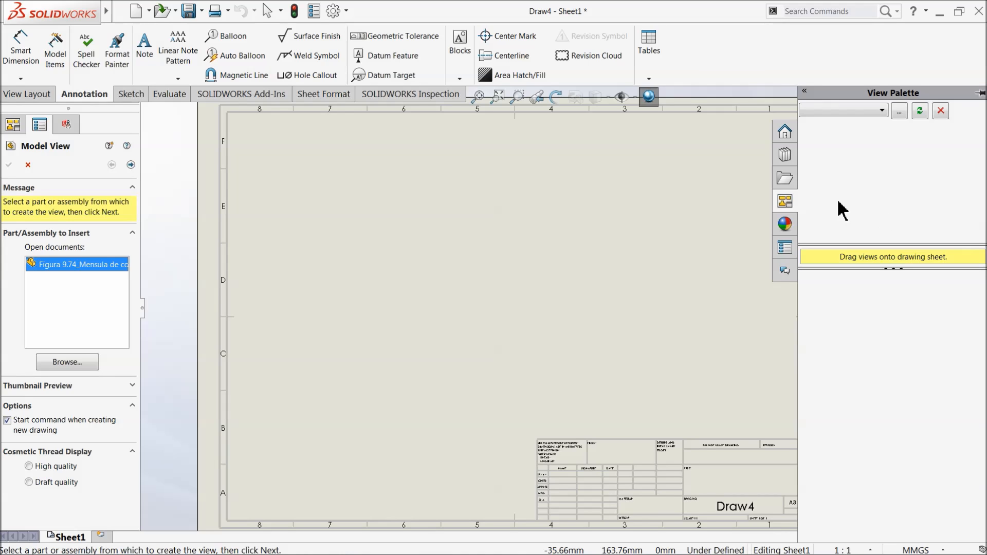
left_click(881, 111)
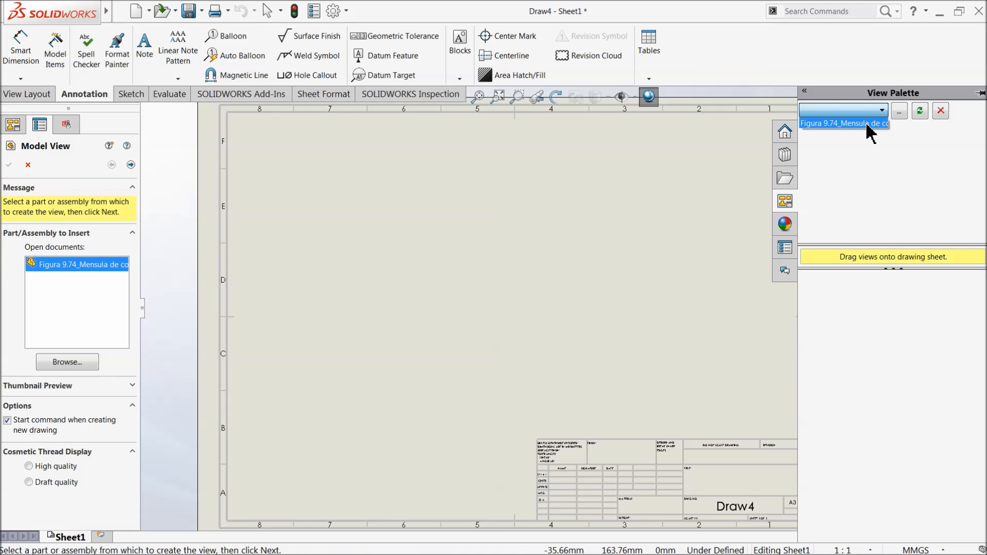
left_click(866, 126)
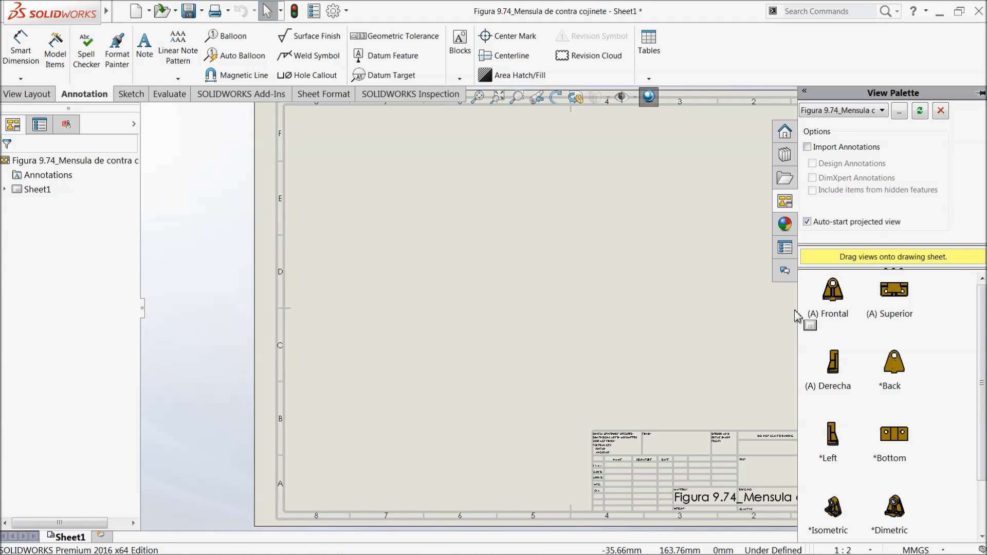
scroll(571, 312, "up", 3)
scroll(643, 298, "down", 3)
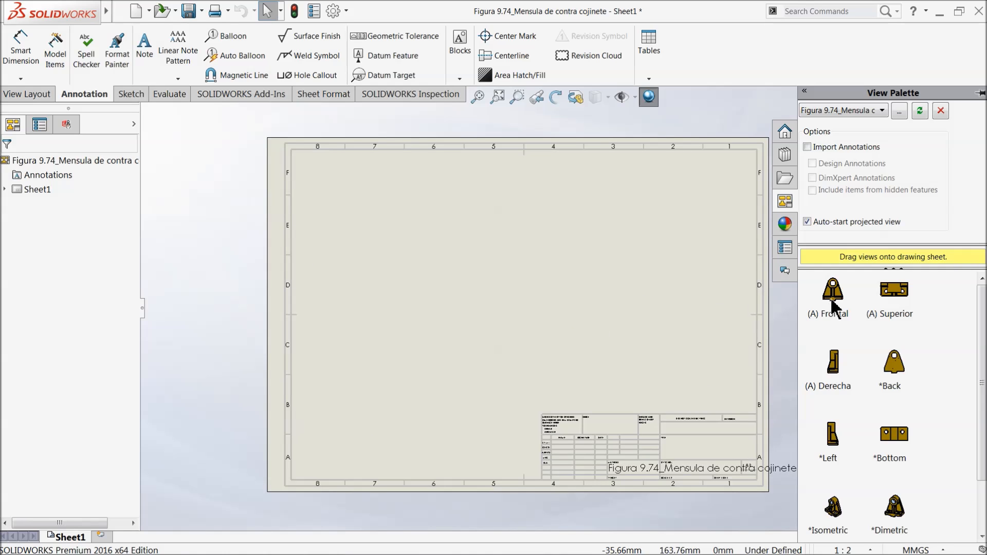
Place the (A) Frontal view on the sheet with projected top view above, right view beside it and isometric view diagonally above
left_click_drag(836, 300, 366, 341)
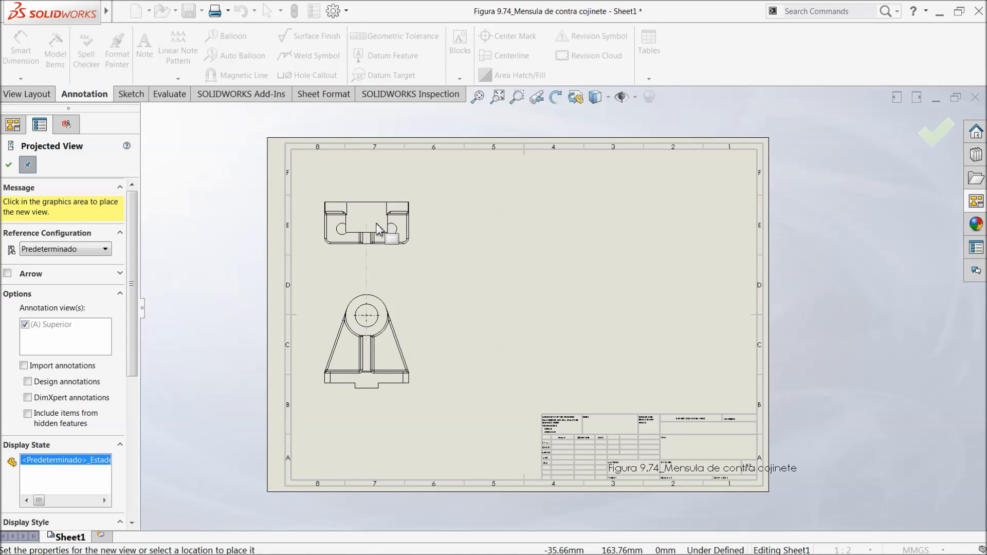
left_click(379, 230)
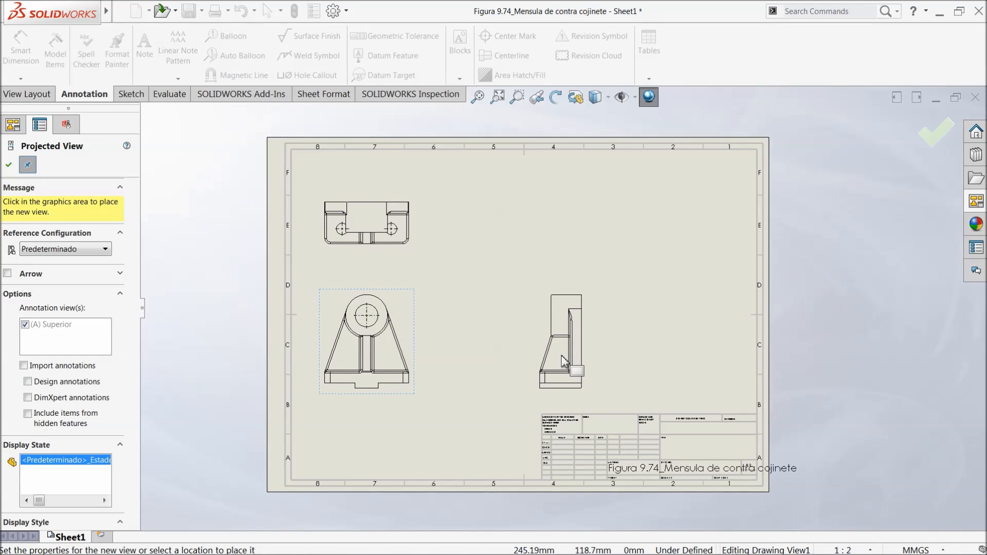
left_click(564, 361)
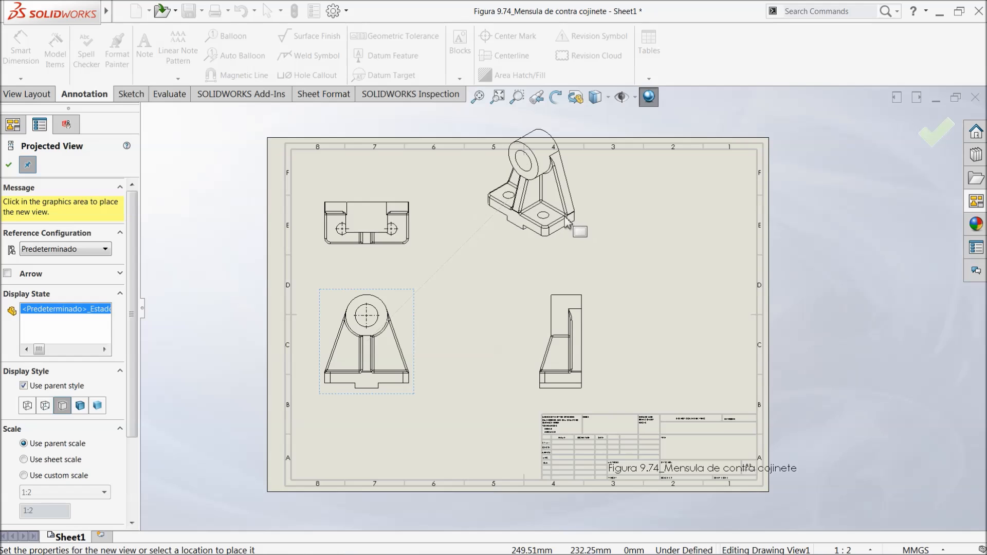
left_click(546, 248)
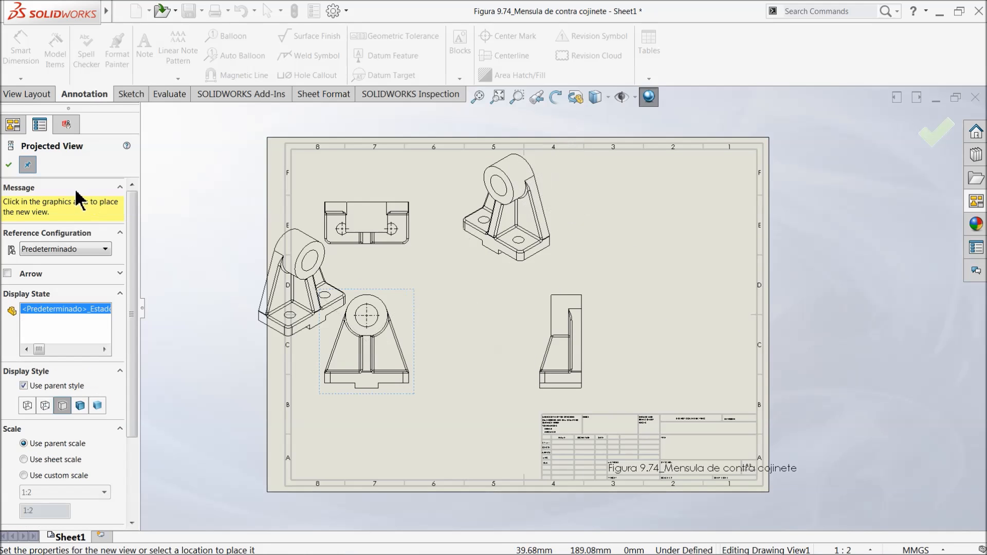
left_click(9, 165)
scroll(610, 282, "down", 2)
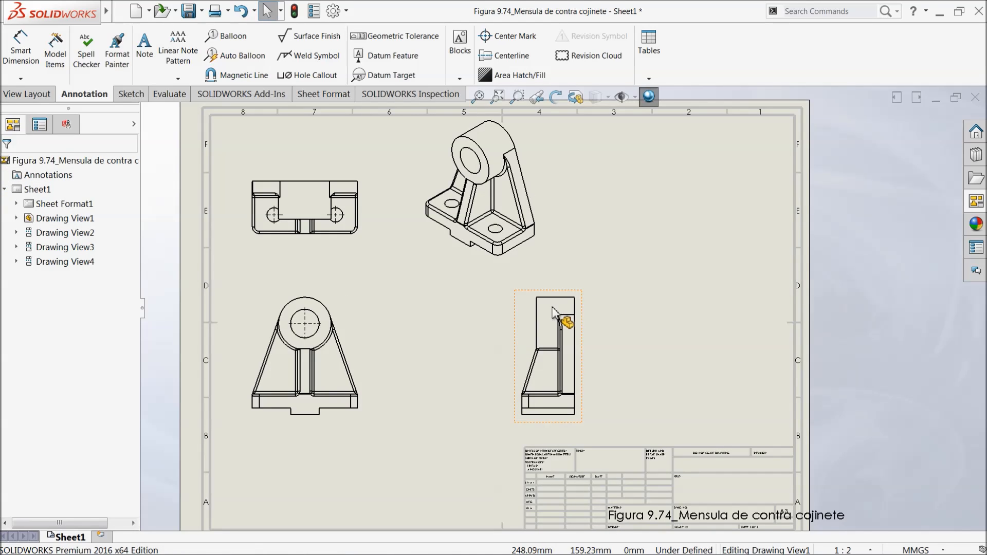
scroll(586, 301, "up", 2)
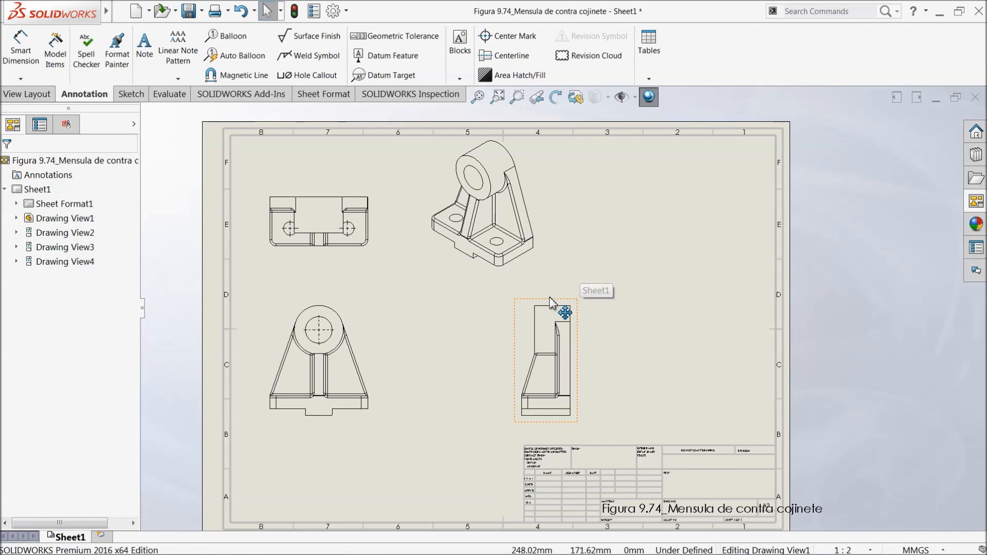
scroll(550, 301, "up", 1)
scroll(543, 338, "down", 1)
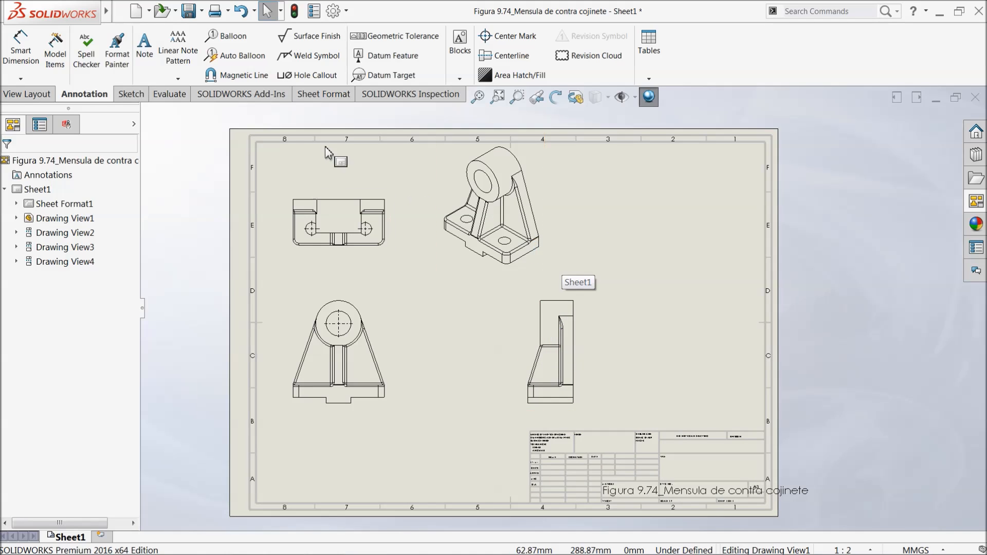
Discard the four-view drawing by closing it without saving, returning to the part model
left_click(975, 97)
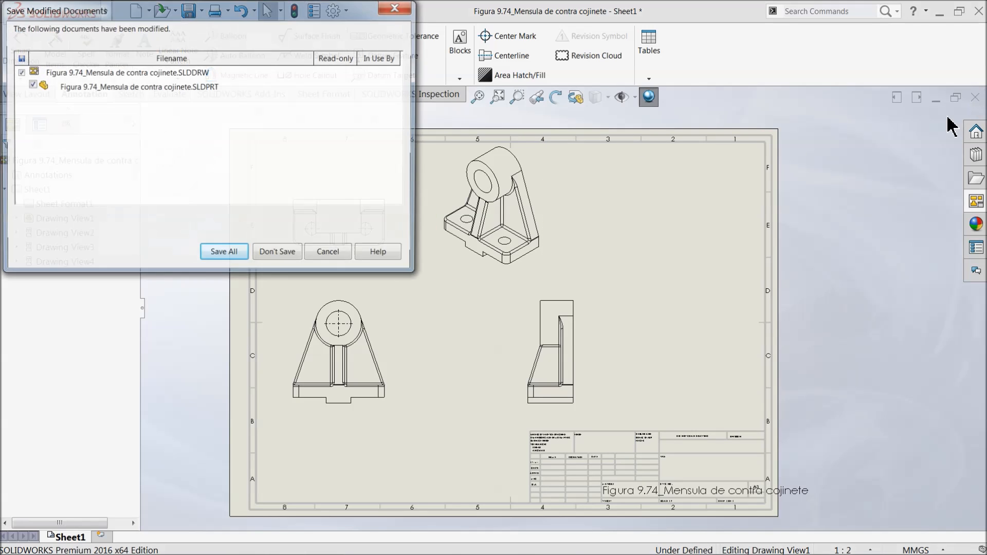
left_click(278, 253)
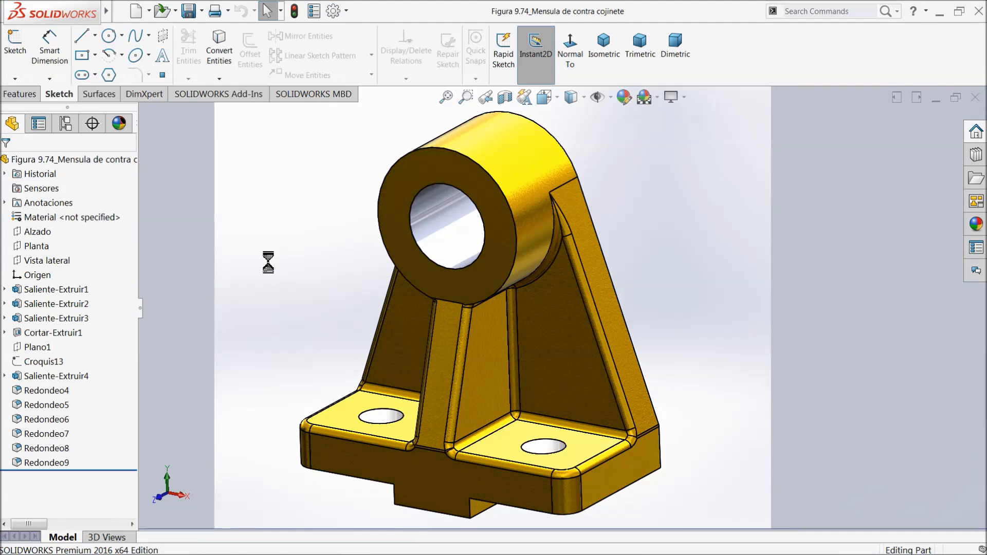
mouse_move(289, 260)
middle_mouse_down()
mouse_move(300, 256)
mouse_move(294, 285)
middle_mouse_up()
Make a drawing directly from the open bracket part, using the standard A3 (ISO) sheet size
left_click(149, 10)
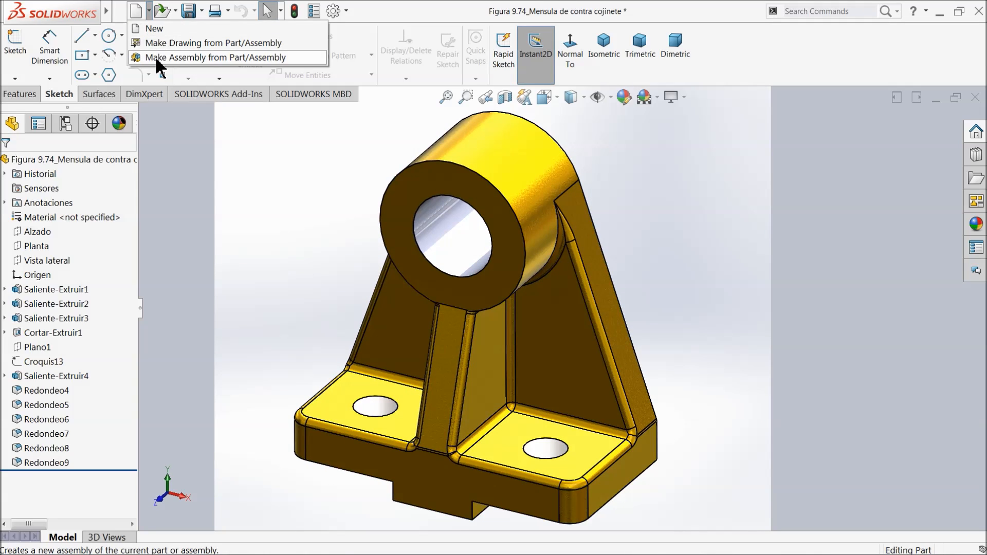
left_click(216, 43)
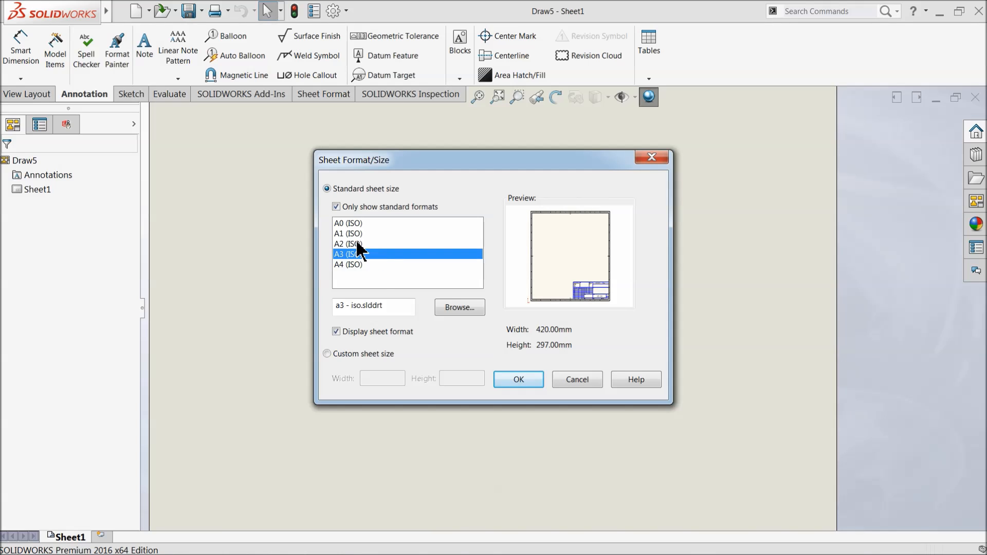
left_click(356, 263)
left_click(355, 254)
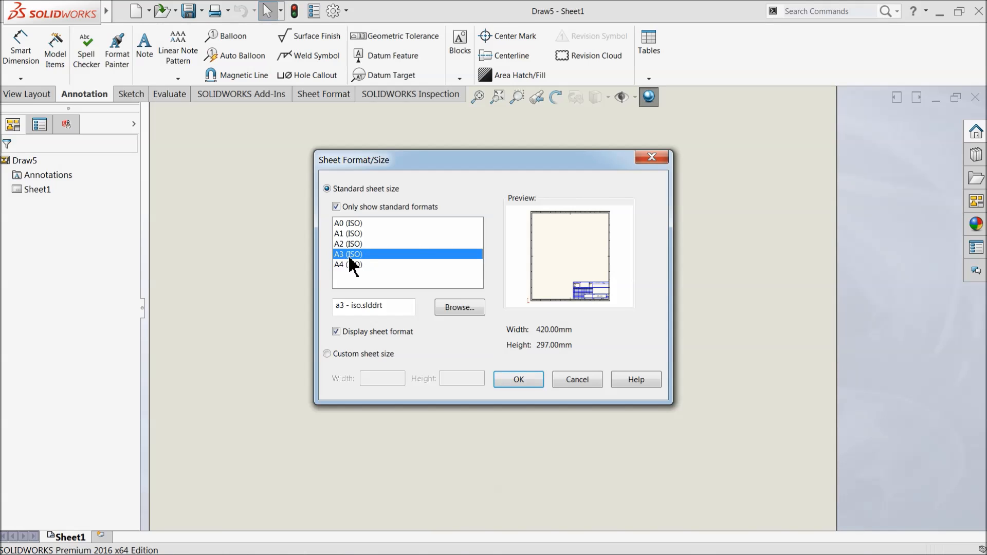
left_click(519, 380)
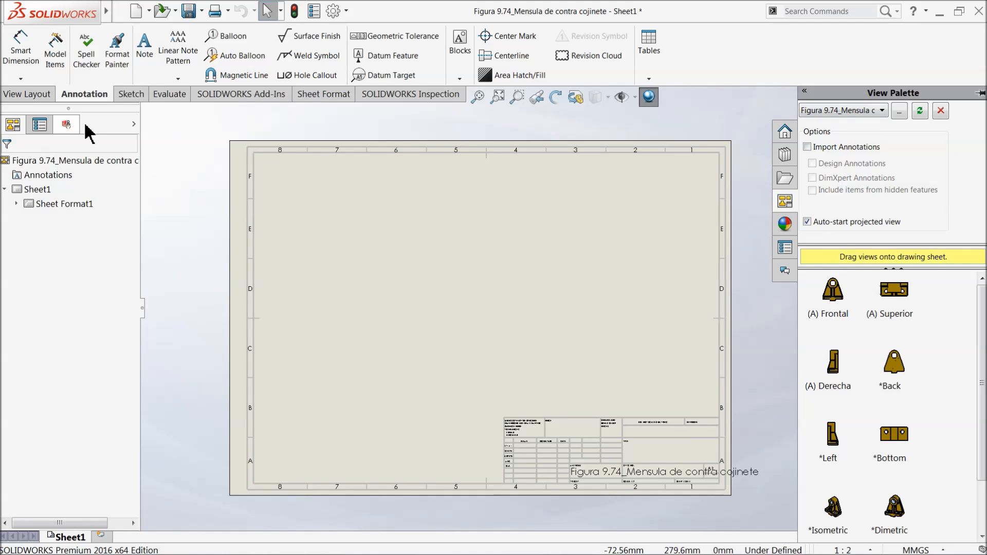
Insert the open part's front view with Model View, adding projected top view above, side view beside it and isometric view diagonally above
left_click(22, 96)
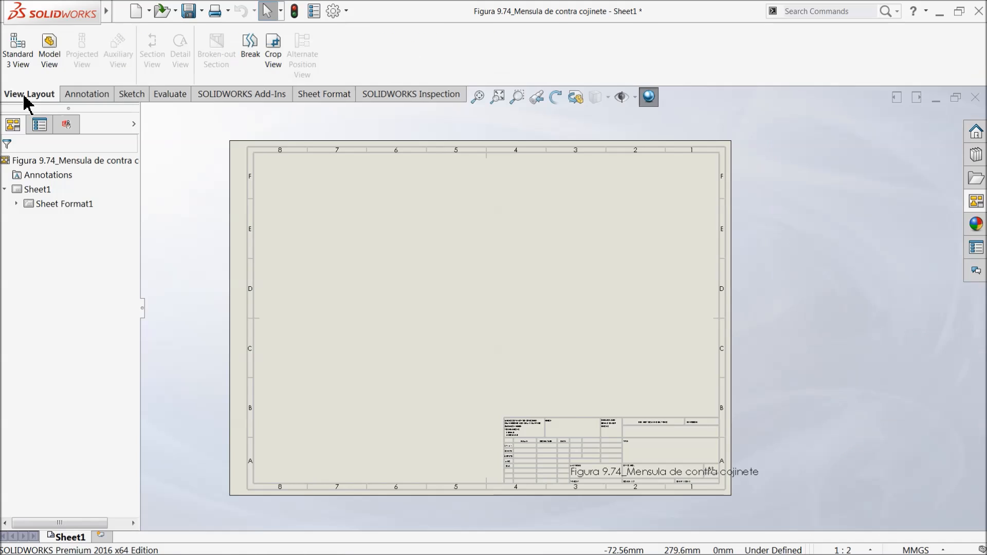
left_click(52, 59)
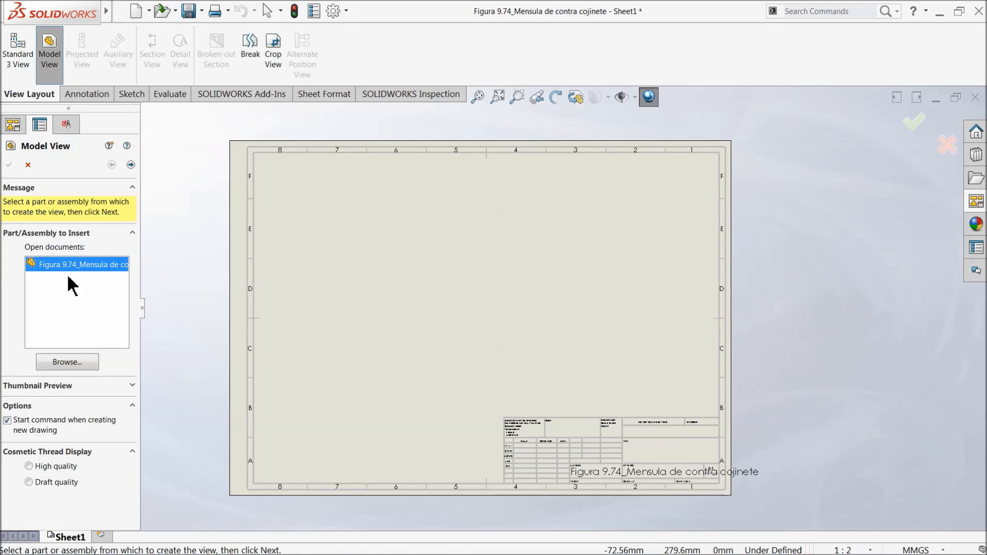
left_click(64, 363)
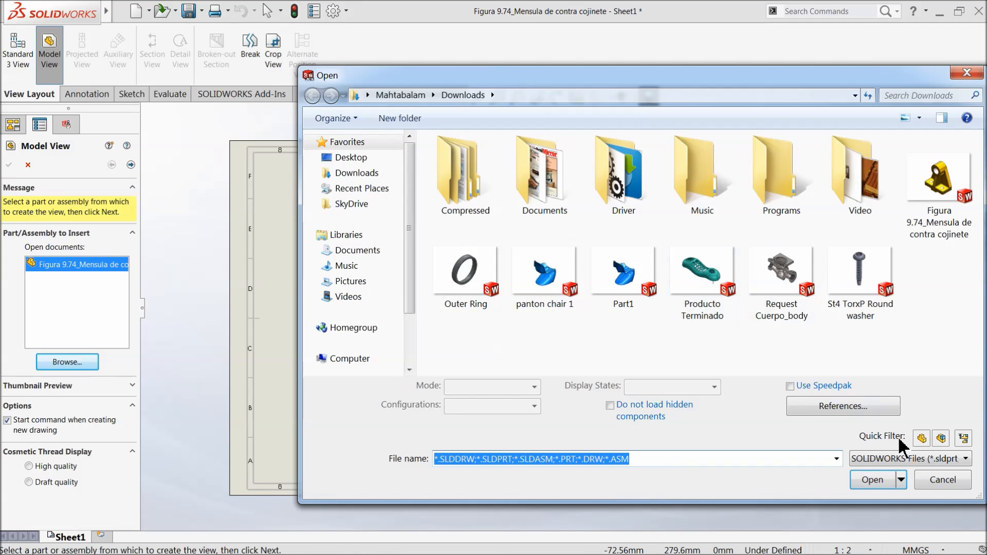
left_click(942, 480)
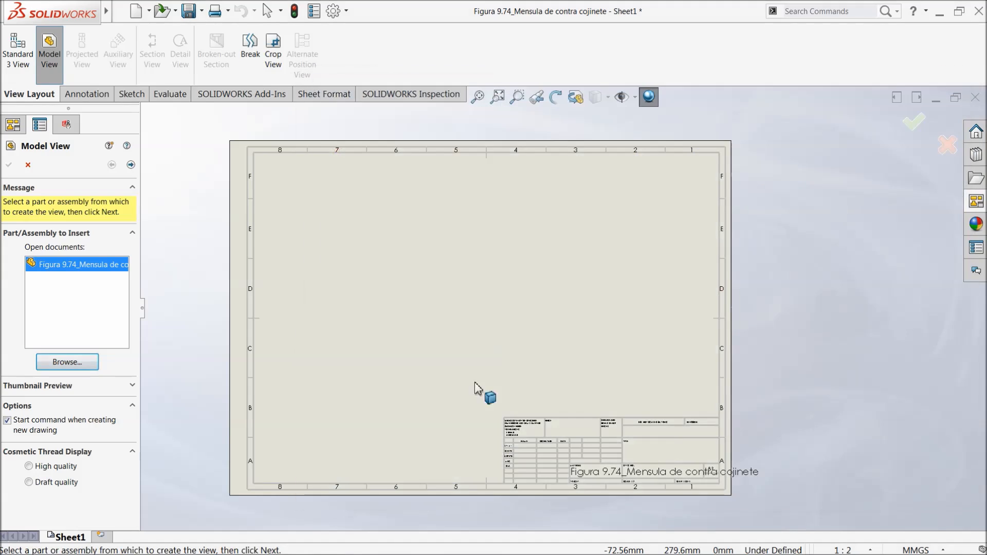
double_click(89, 275)
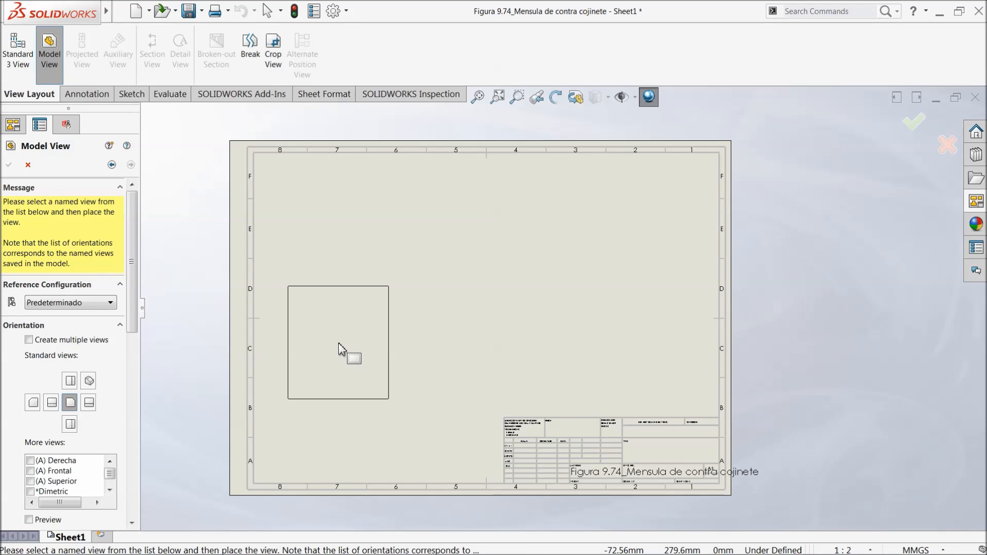
left_click(339, 350)
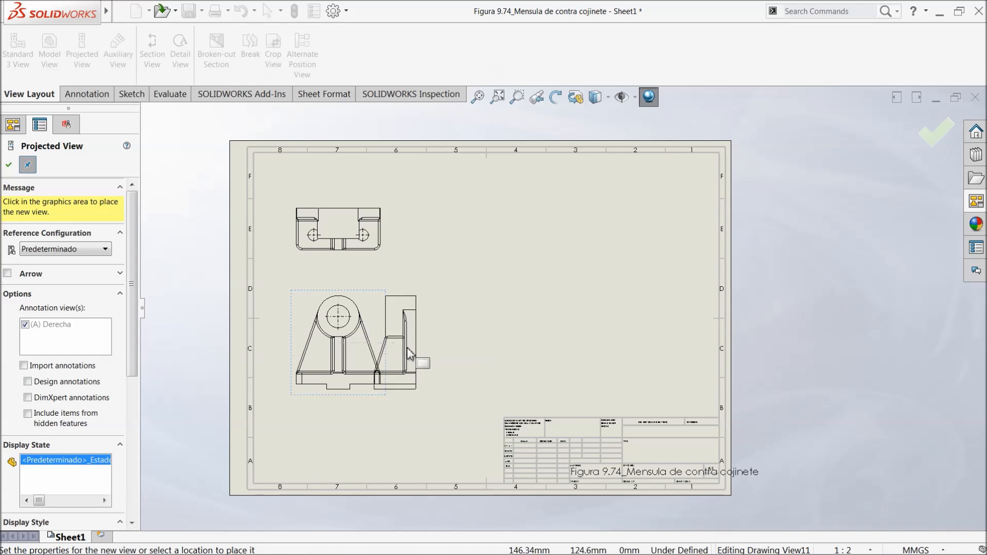
left_click(543, 366)
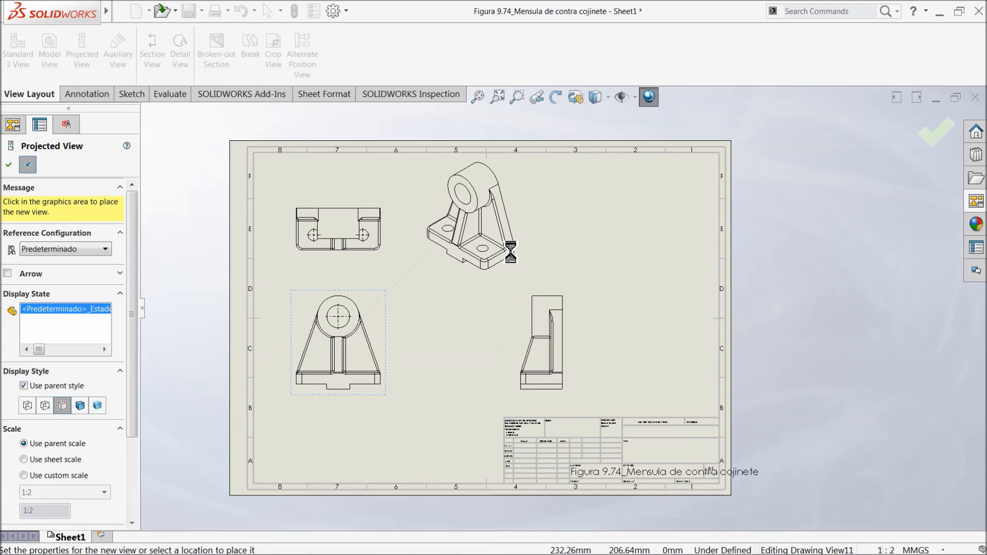
left_click(509, 256)
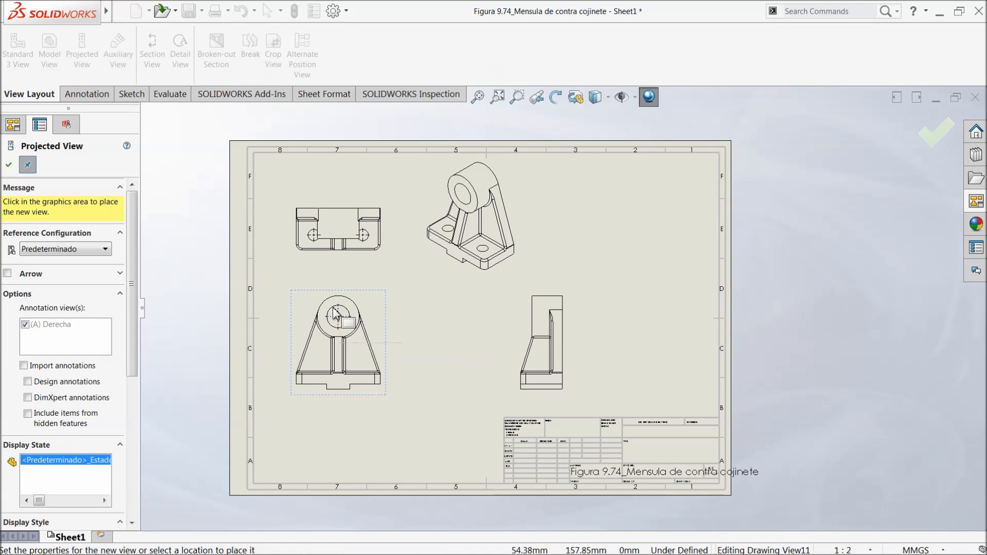
left_click(9, 166)
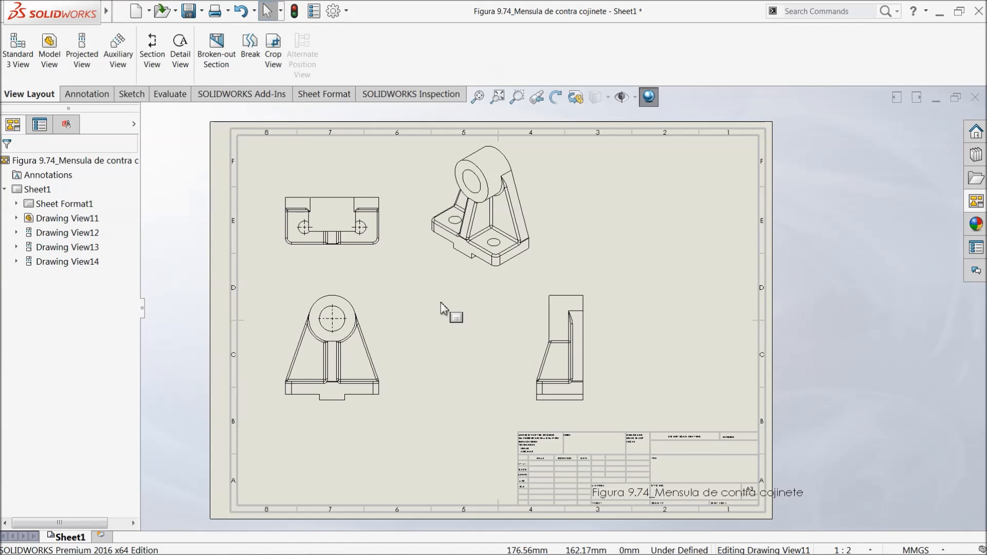
Move the isometric view across to the sheet's upper right area and bring the side view closer to the front view
scroll(447, 308, "down", 2)
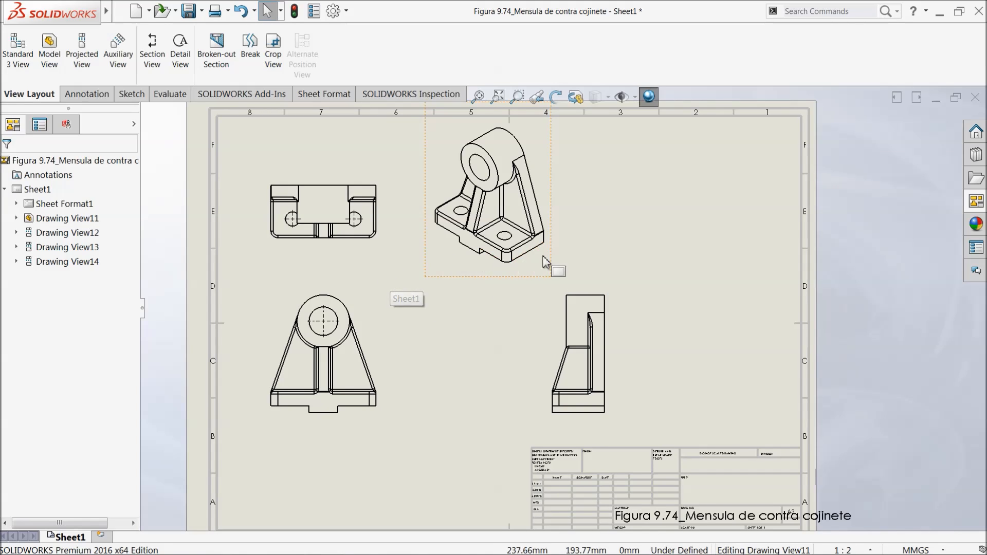
left_click_drag(546, 277, 715, 269)
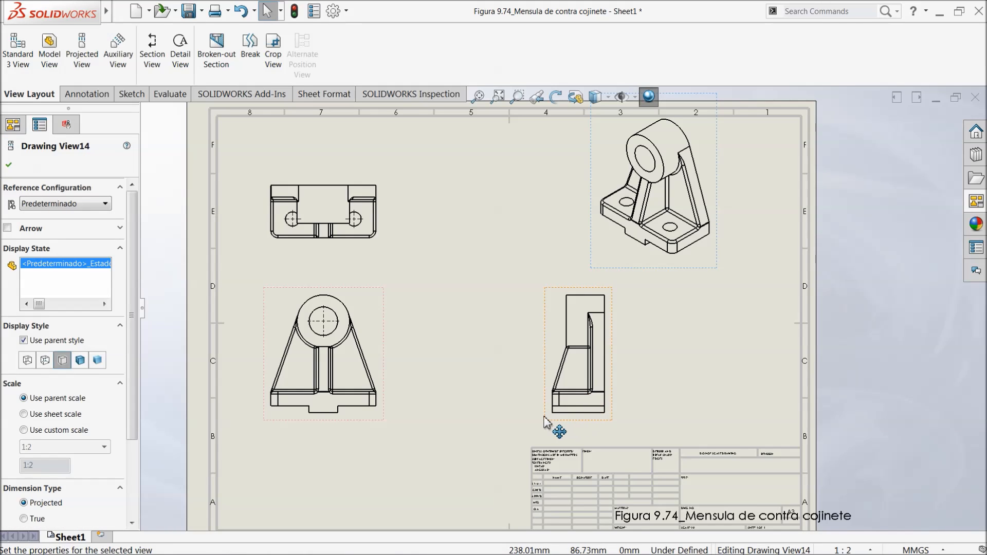
left_click_drag(548, 419, 494, 418)
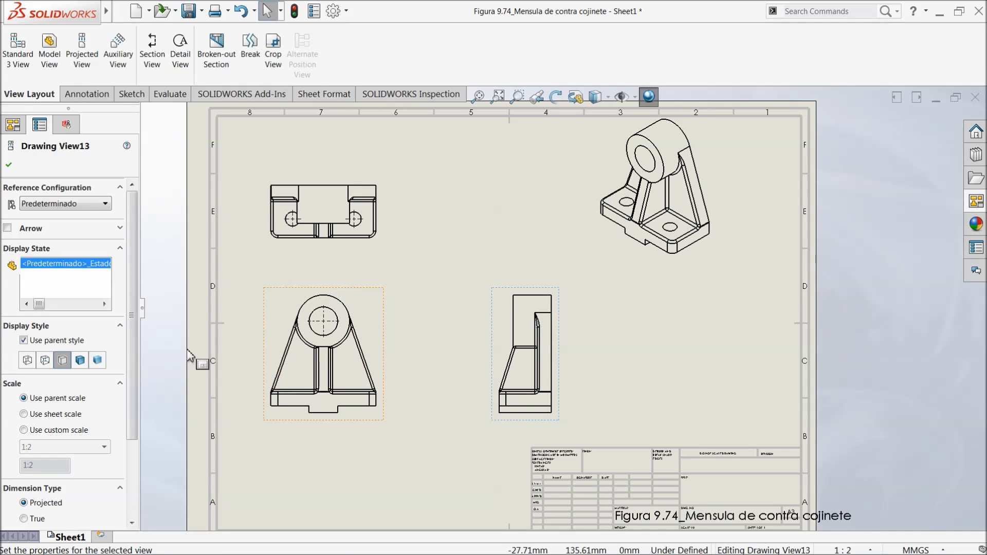
Examine the properties of the top, front, side and isometric views by selecting them one after another
left_click(381, 253)
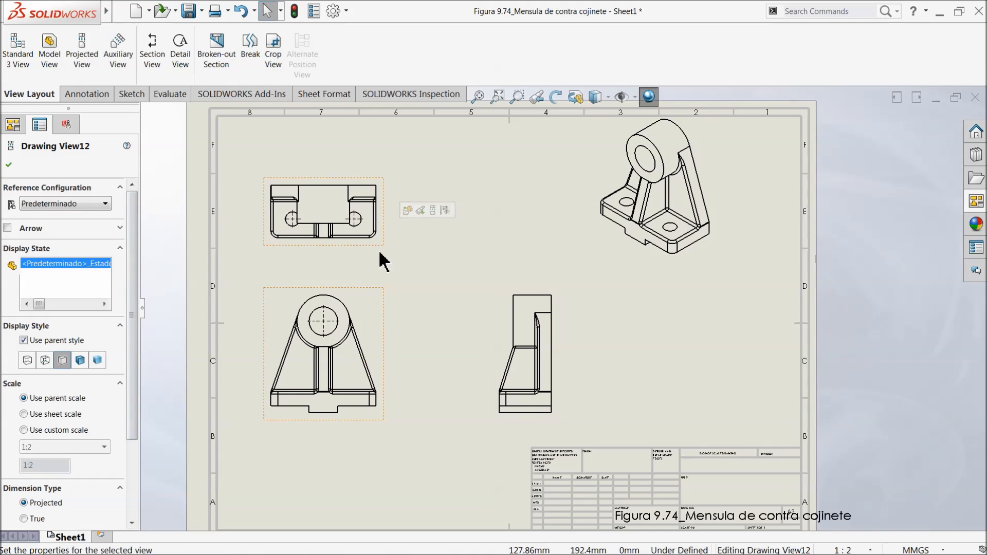
left_click(379, 305)
left_click(530, 355)
left_click(670, 263)
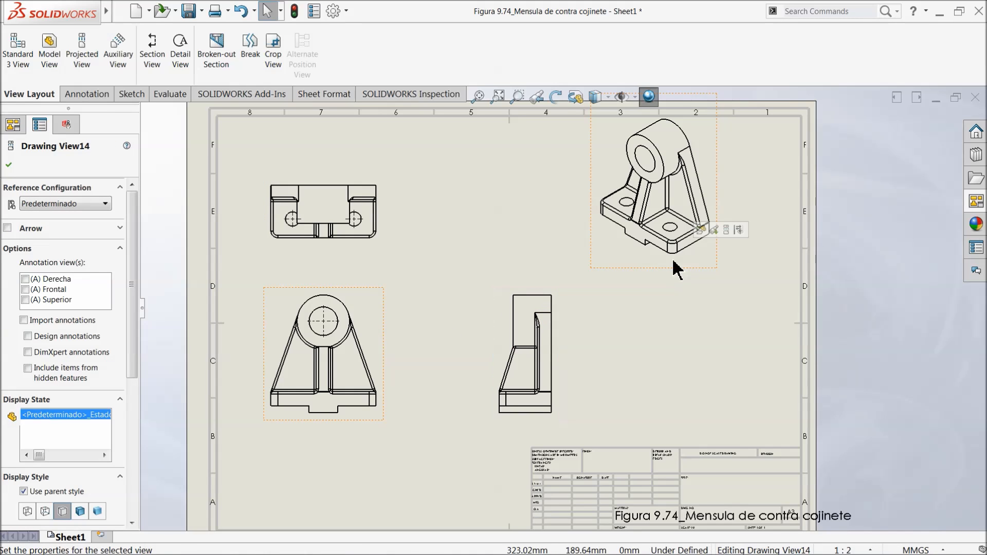
left_click(379, 252)
Compare the shaded and line display styles on the front parent view and set it to Hidden Lines Visible
left_click(376, 312)
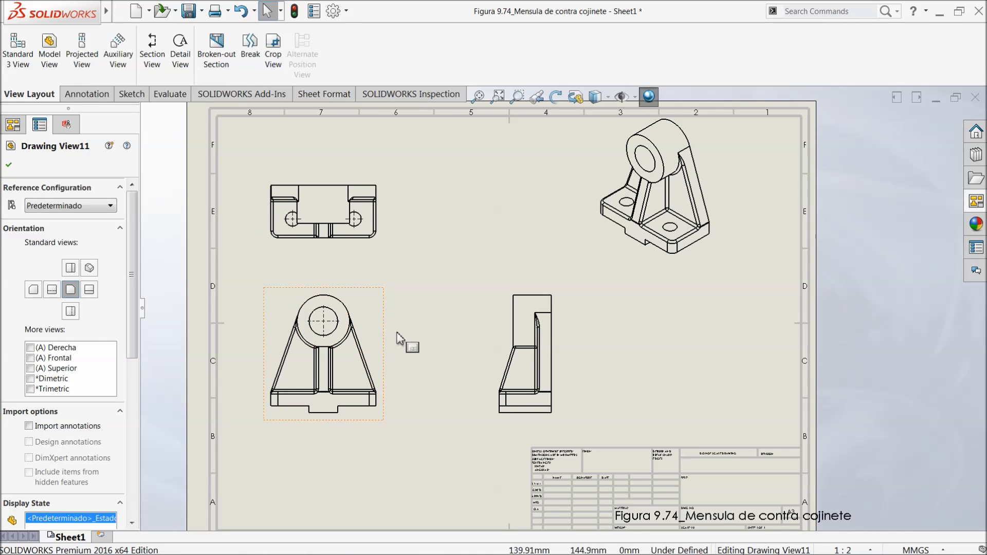
left_click_drag(134, 287, 120, 416)
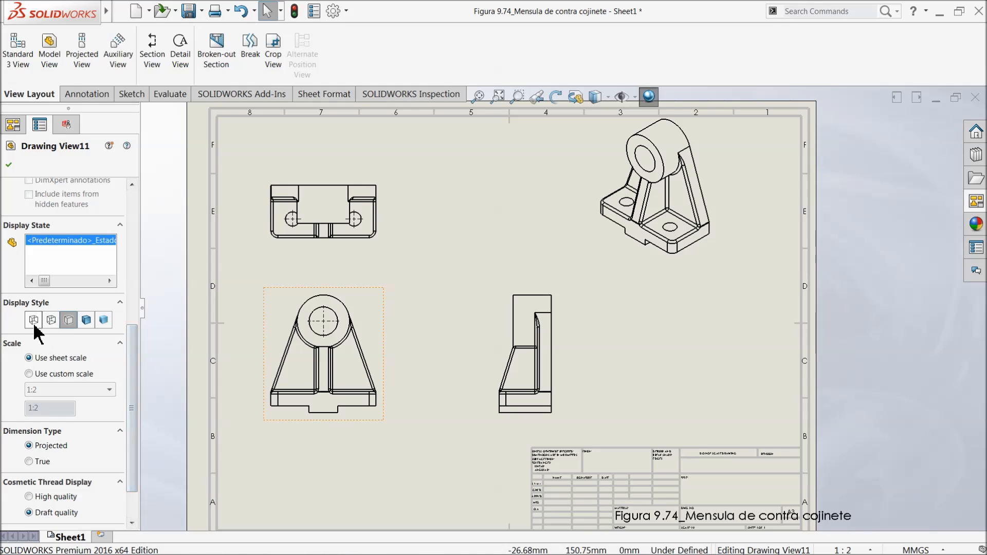
left_click(87, 320)
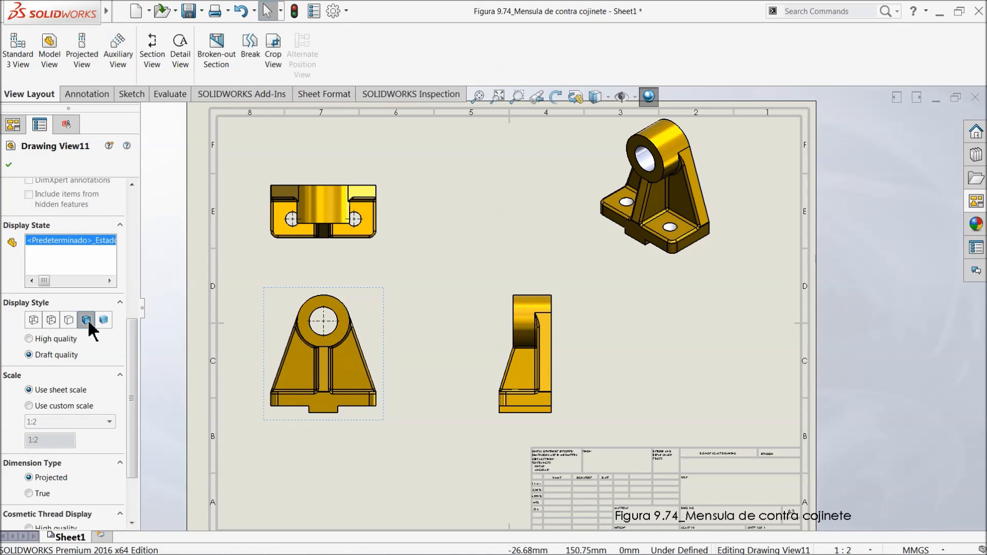
left_click(104, 319)
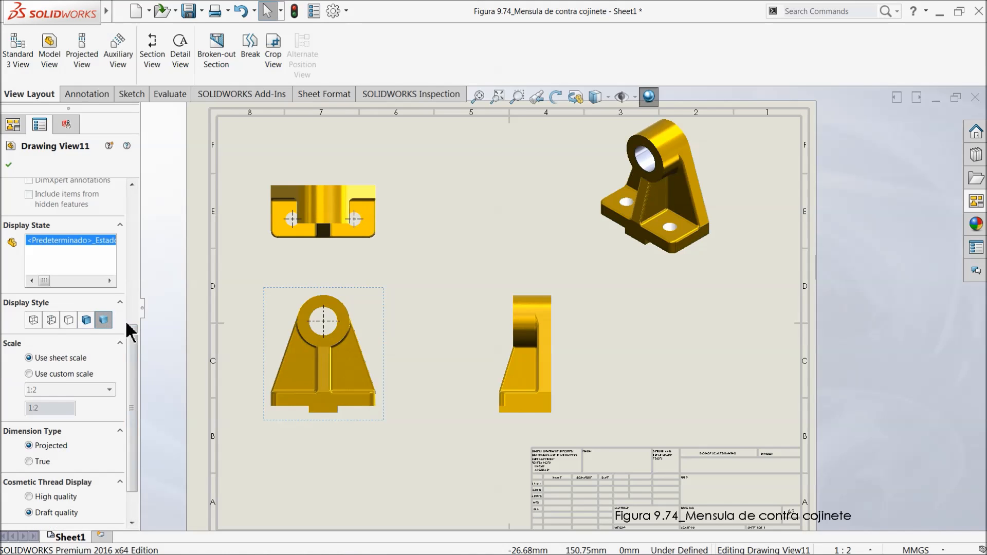
left_click(68, 321)
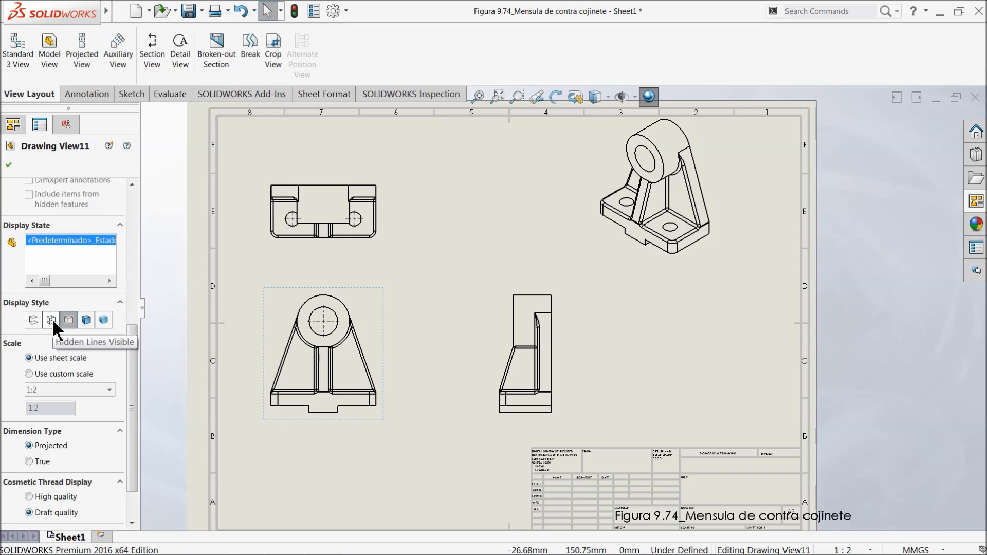
left_click(51, 319)
left_click(32, 320)
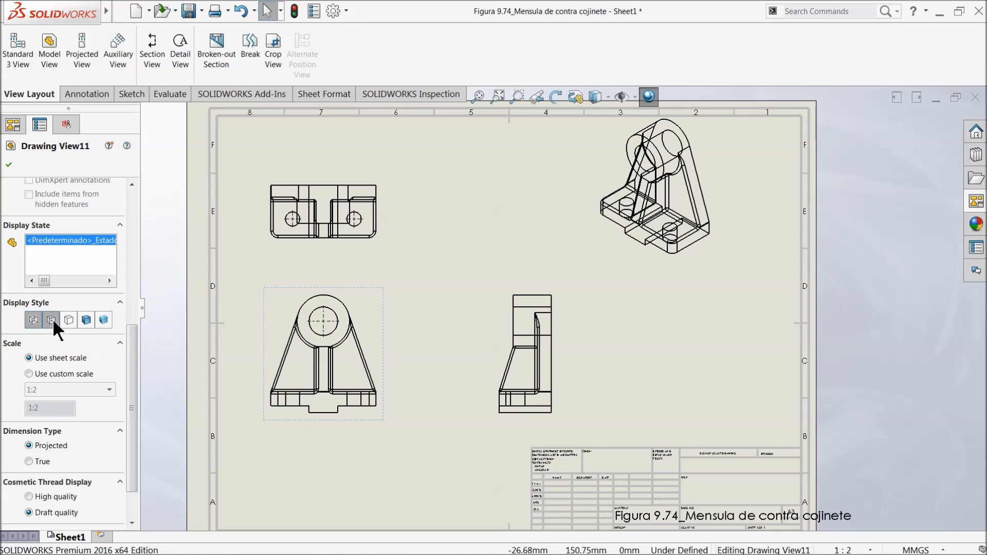
left_click(51, 320)
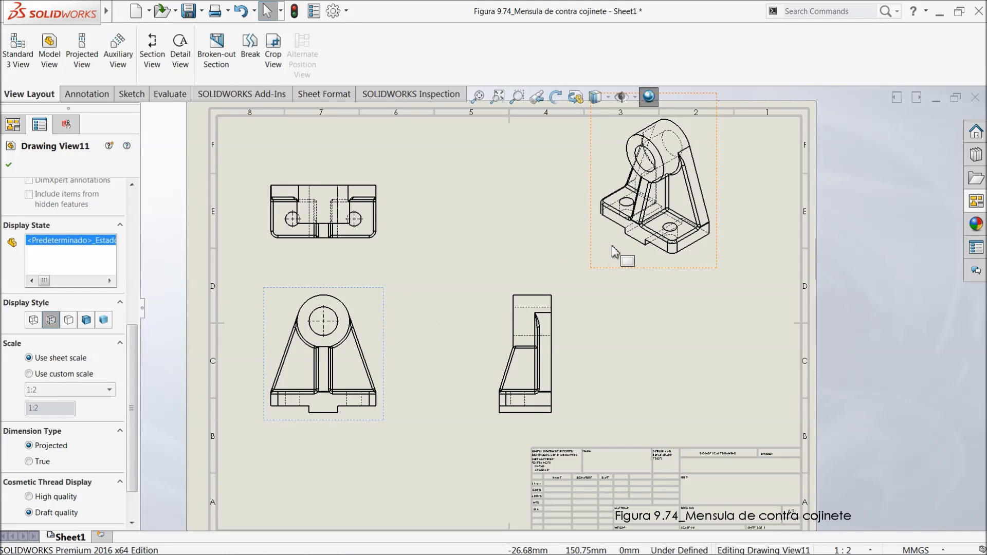
Move the isometric view lower inside the sheet border and override its parent display style with Shaded With Edges
left_click(622, 276)
left_click_drag(619, 278, 617, 304)
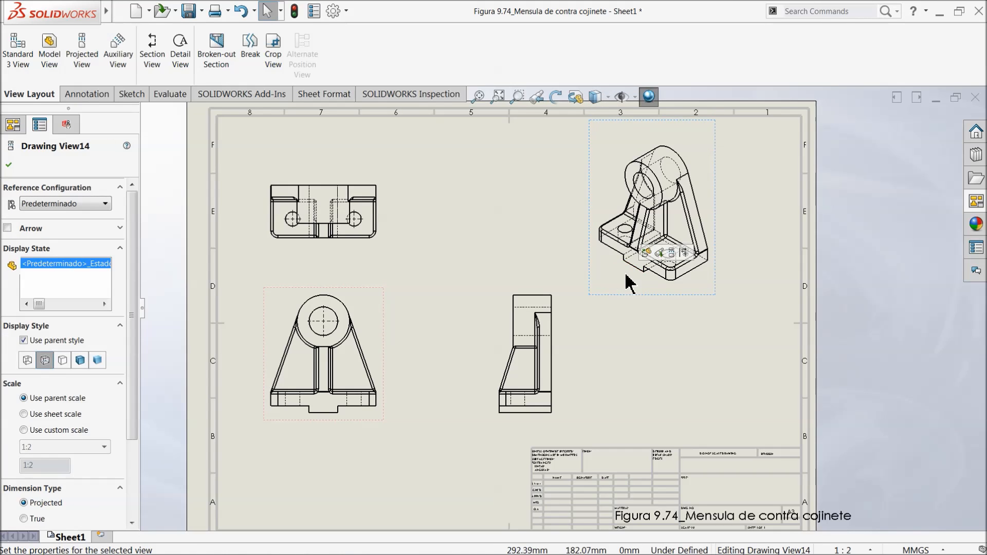
left_click(23, 340)
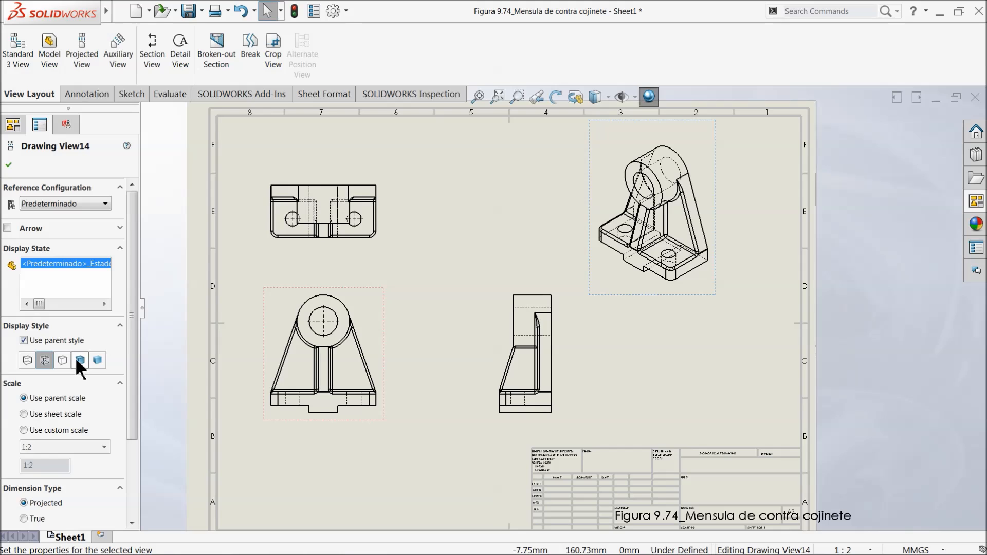
left_click(80, 360)
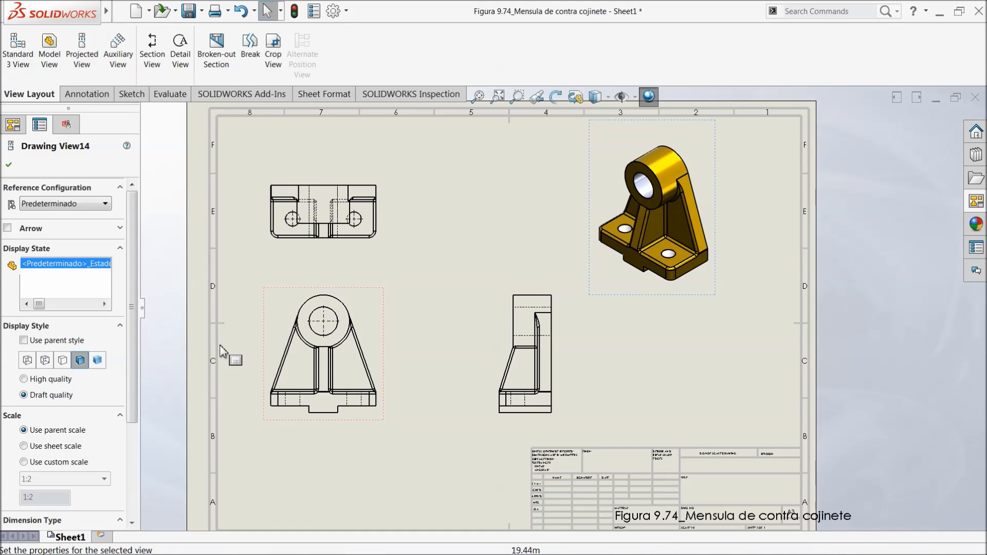
Compare the Shaded, Wireframe and Shaded With Edges display styles on the isometric view
left_click(97, 360)
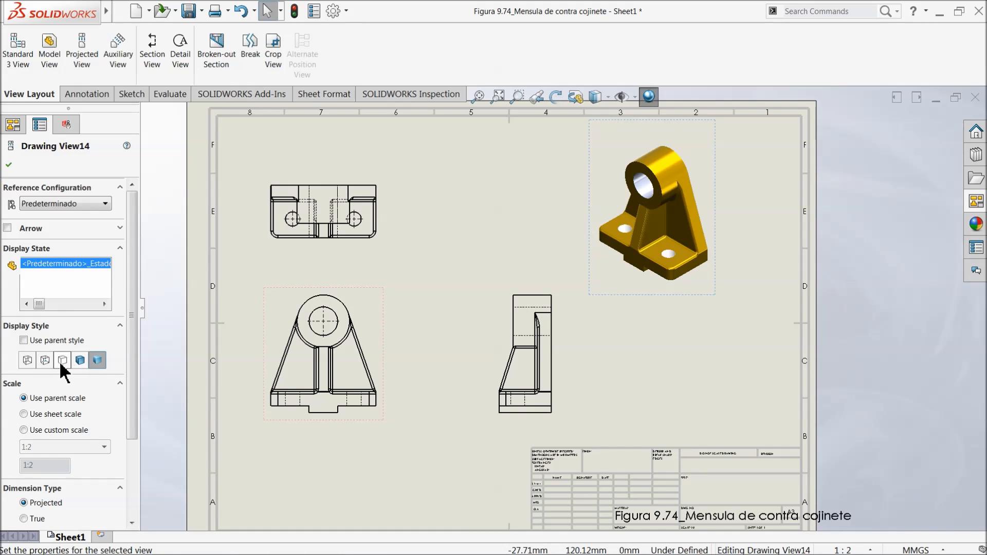
left_click(27, 360)
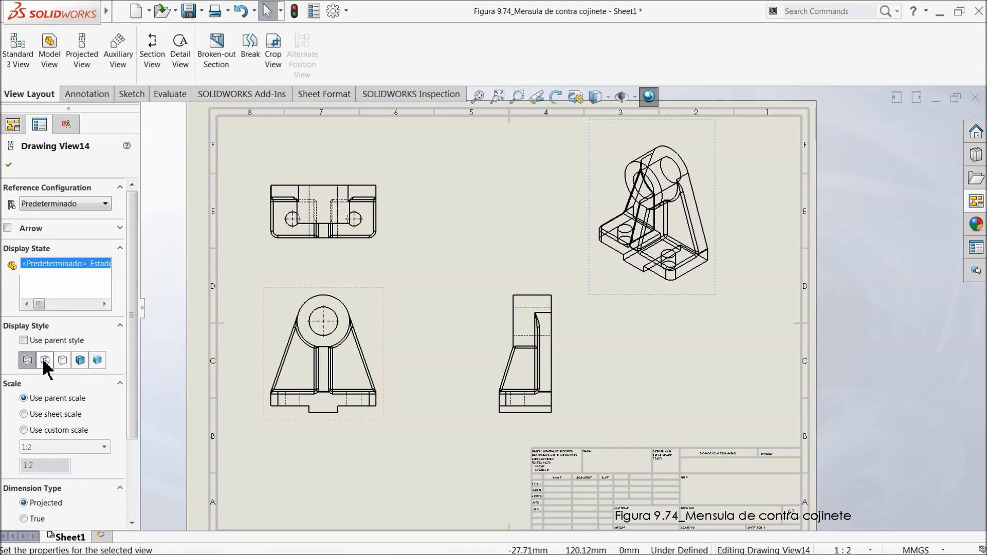
left_click(80, 359)
left_click(98, 360)
left_click(80, 360)
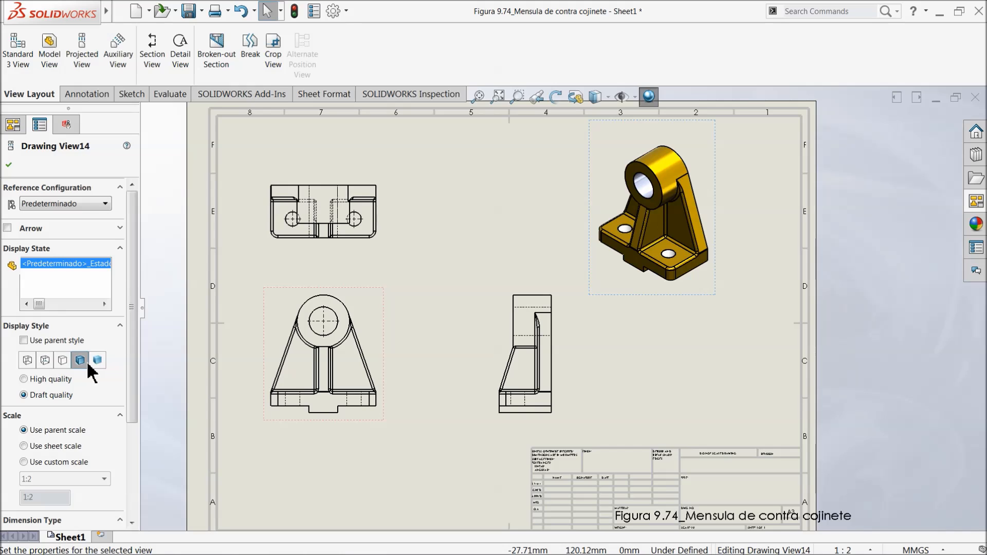
left_click(97, 359)
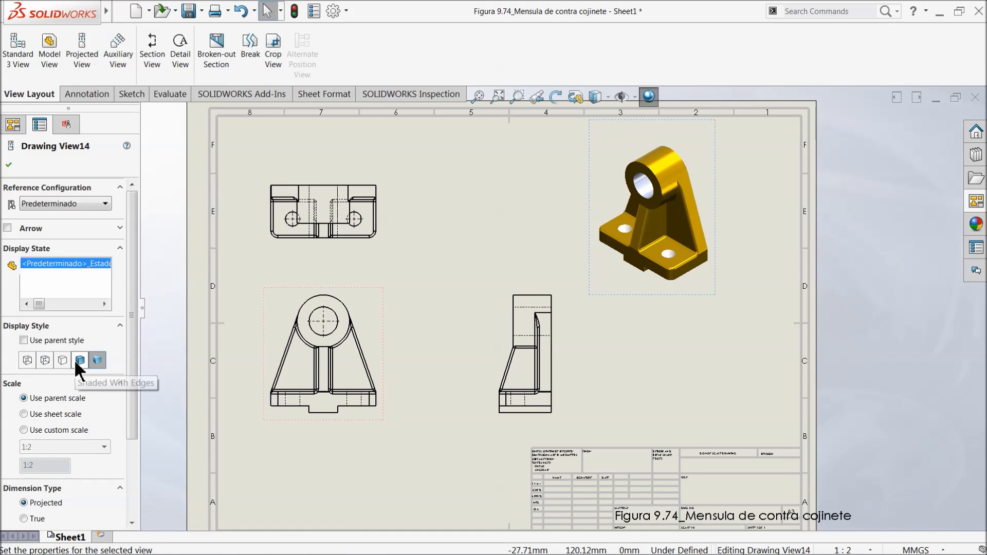
left_click(80, 360)
Set the isometric view's shaded display to High quality and accept the view properties
scroll(569, 226, "down", 3)
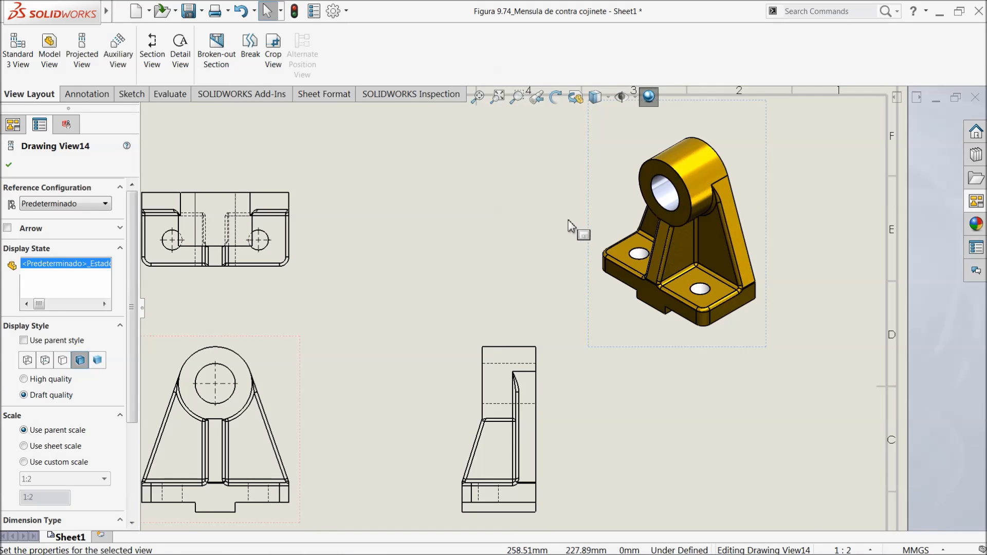
scroll(525, 263, "up", 4)
scroll(484, 345, "down", 3)
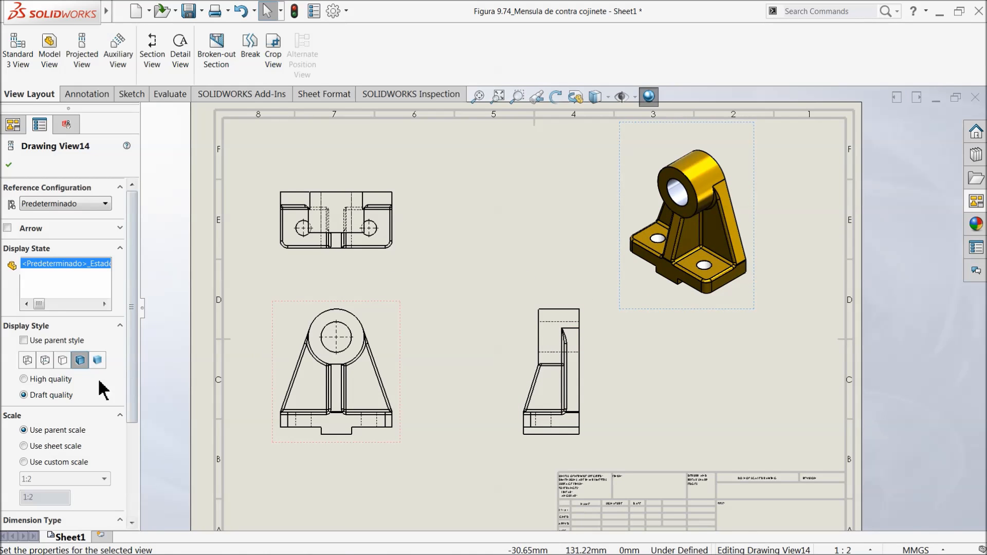
left_click(24, 380)
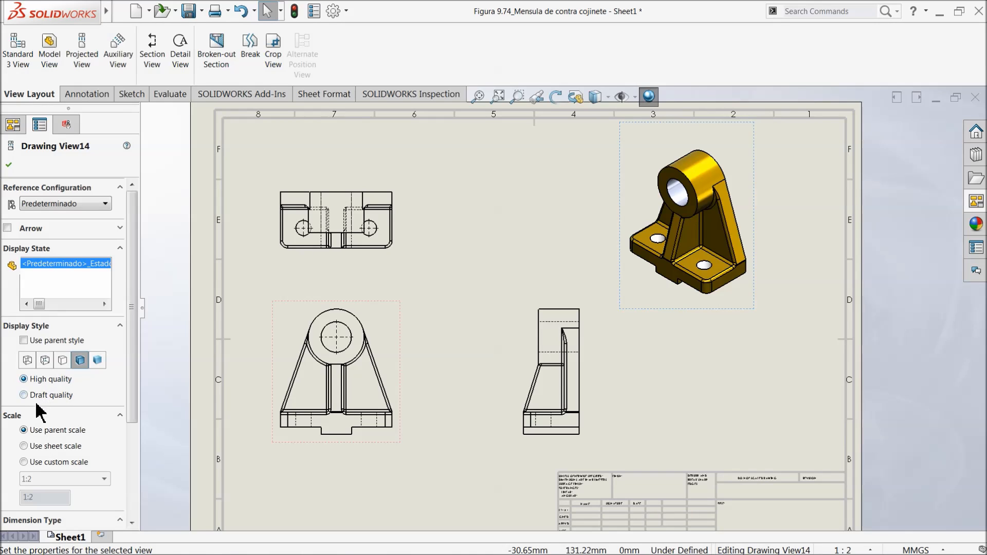
left_click(8, 164)
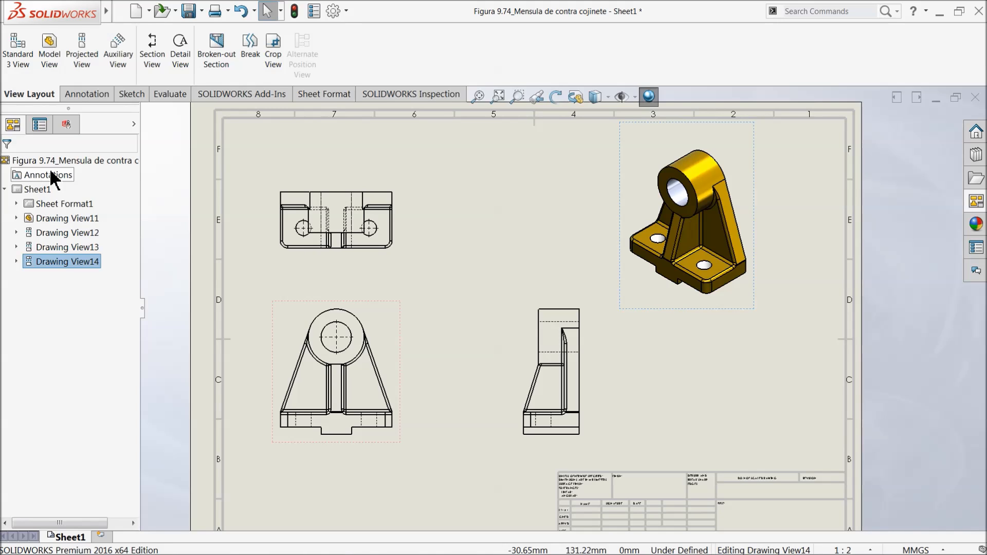
Examine the scale entry in the sheet's title block
scroll(509, 318, "down", 1)
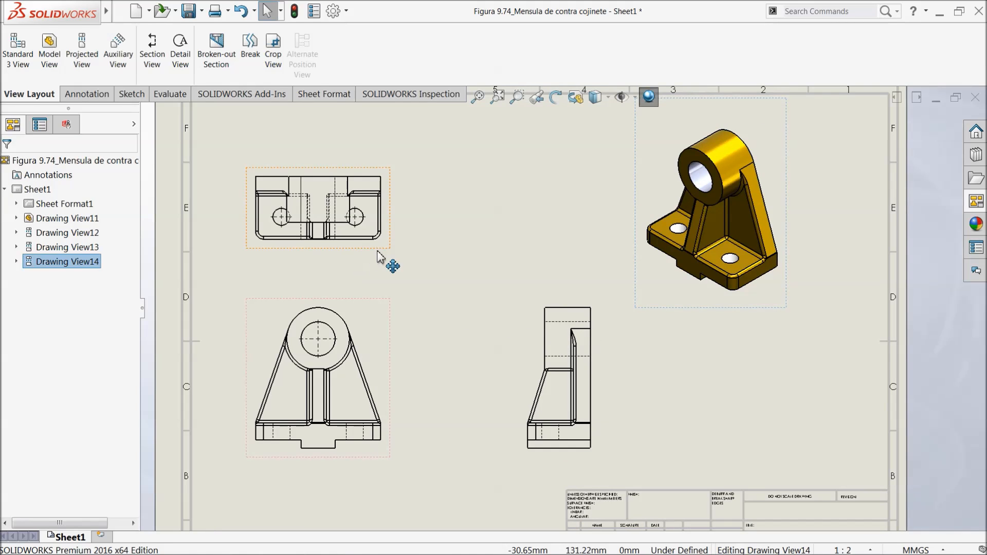
scroll(494, 340, "up", 3)
scroll(662, 467, "down", 3)
scroll(692, 489, "down", 5)
scroll(599, 407, "down", 2)
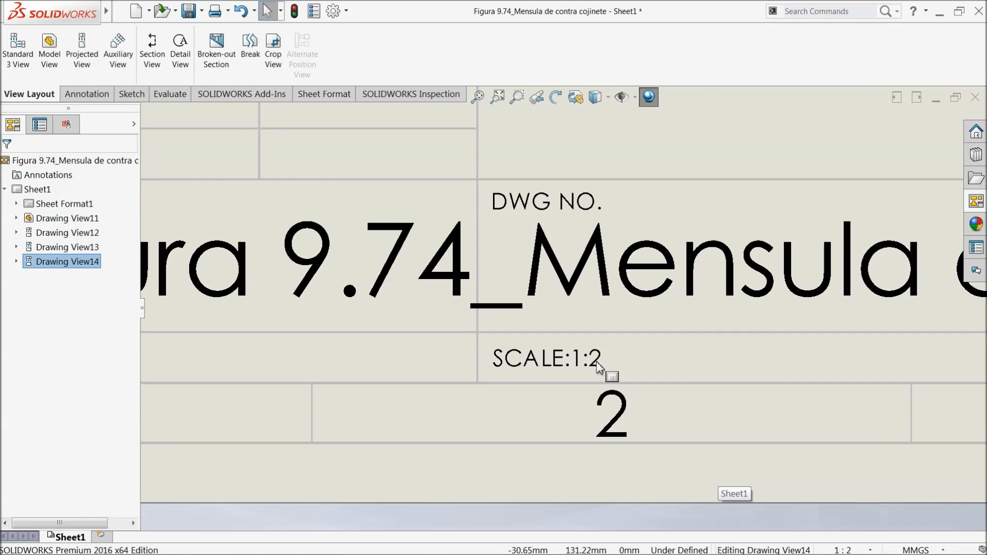
scroll(554, 366, "up", 6)
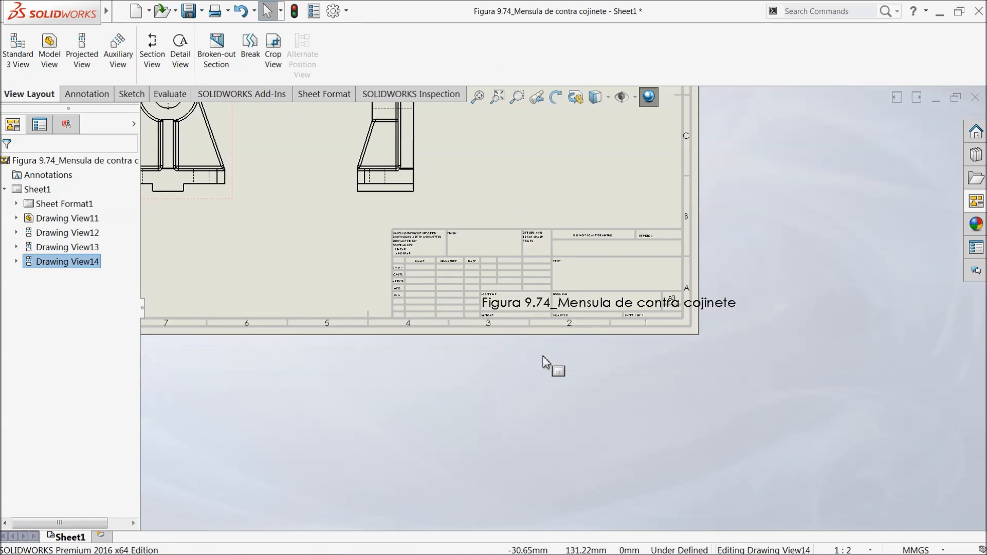
Open the front view's properties and bring up its scale options
scroll(538, 351, "up", 1)
scroll(456, 177, "down", 2)
scroll(602, 310, "down", 2)
scroll(519, 208, "up", 2)
scroll(588, 342, "down", 4)
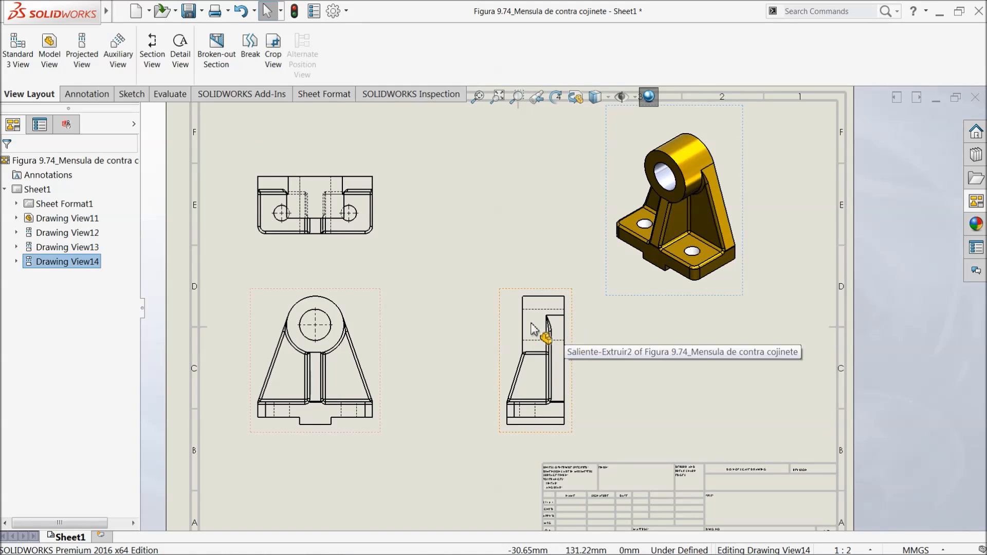
left_click(378, 331)
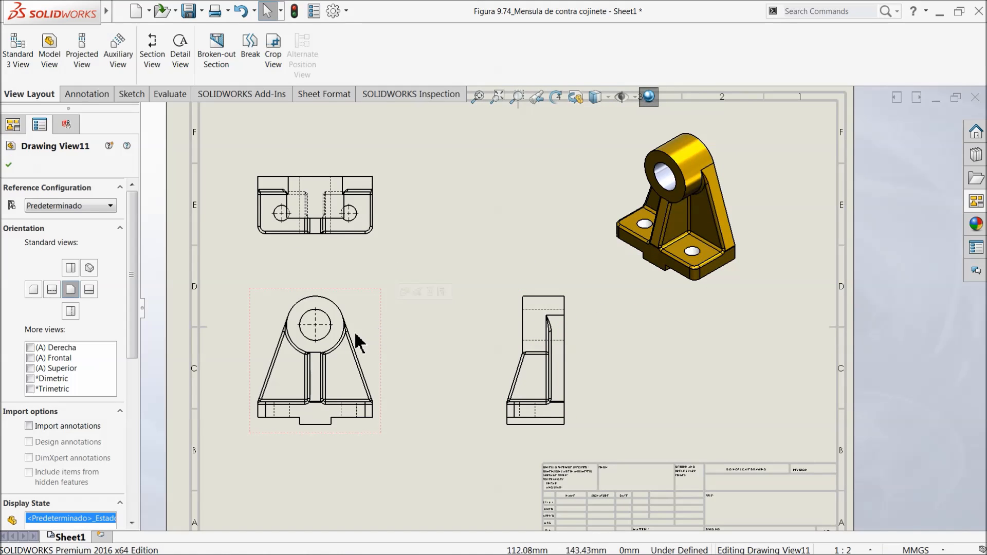
left_click_drag(134, 306, 123, 457)
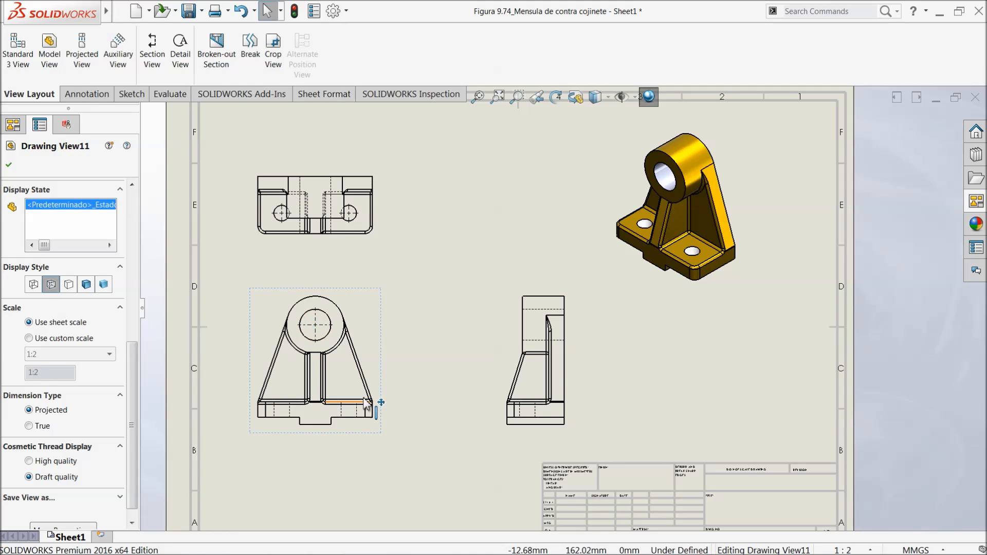
Try custom scales of 1:5 and 1:1 on the front view
left_click(29, 339)
left_click(57, 355)
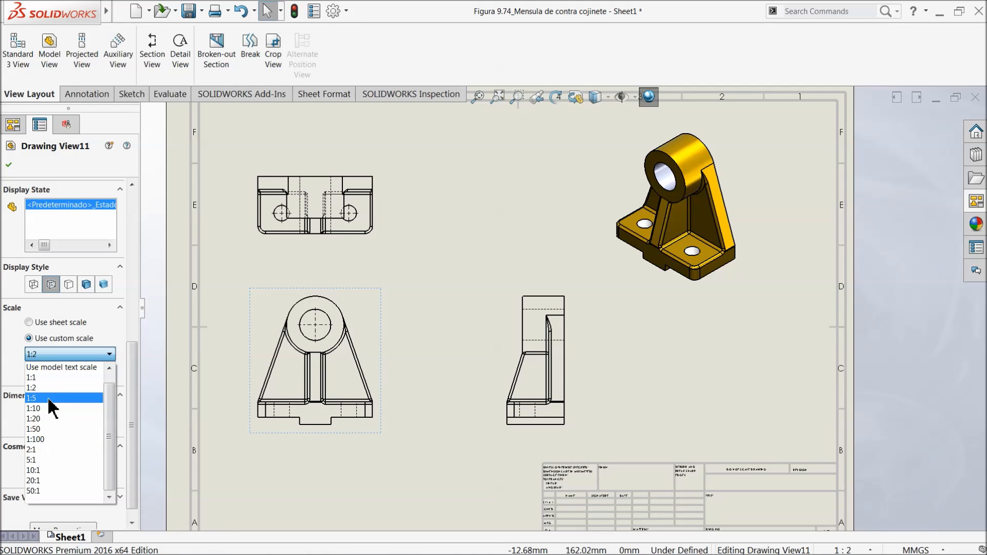
left_click(46, 398)
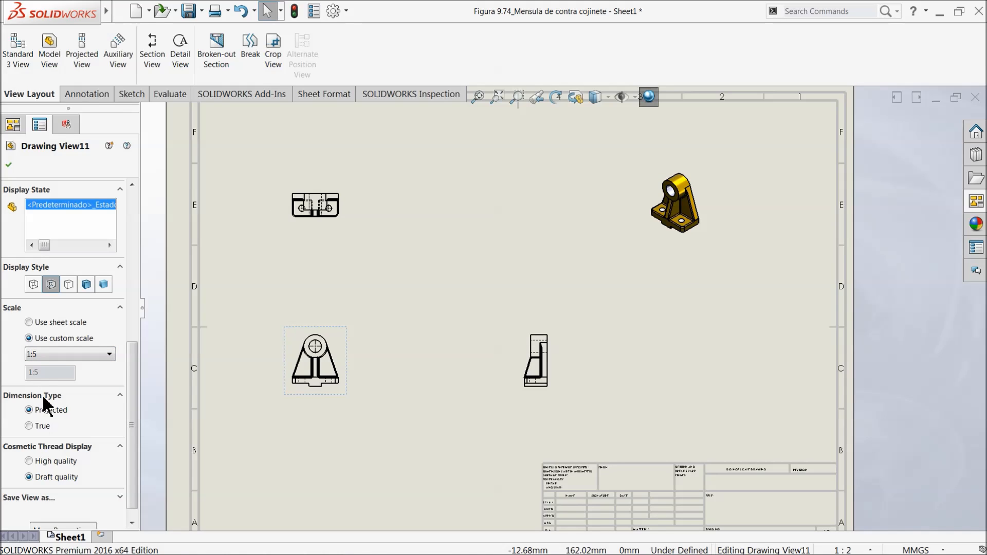
left_click(52, 357)
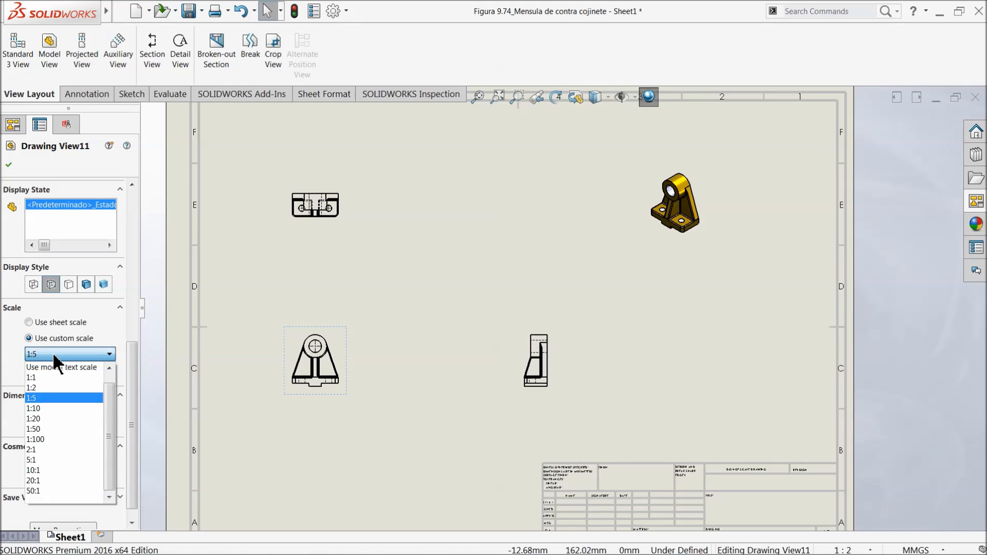
left_click(38, 379)
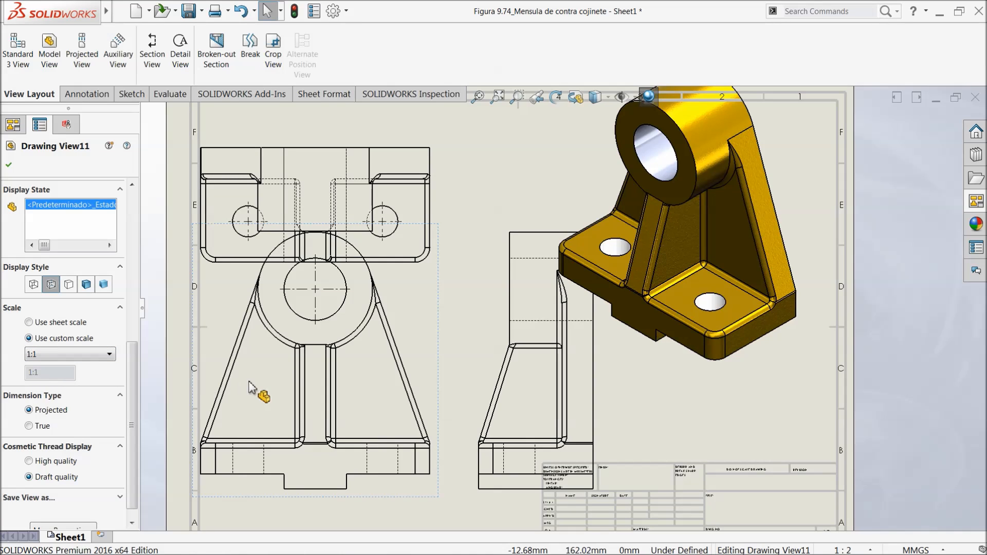
Try a user-defined scale of 1:1.5 on the front view and return it to the sheet scale
left_click(49, 356)
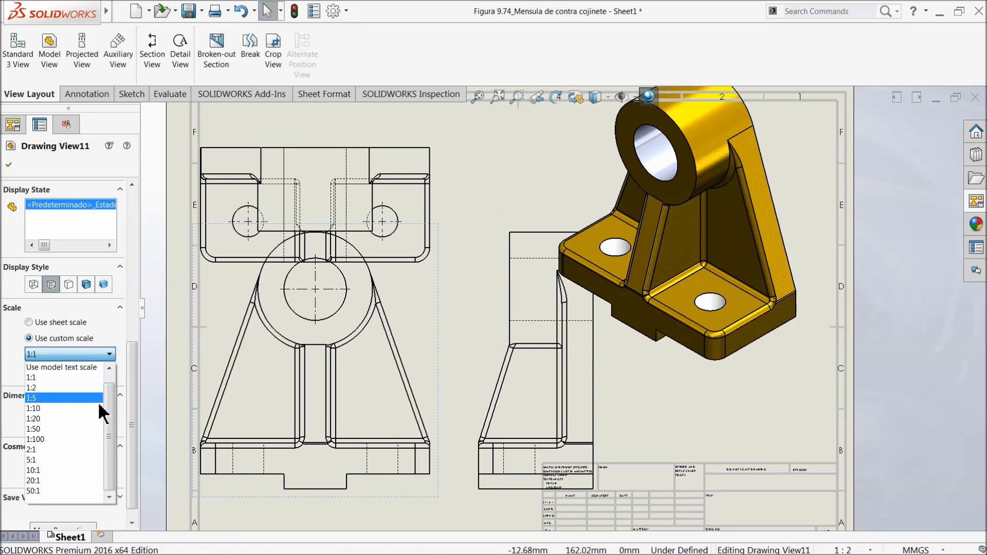
scroll(111, 405, "up", 1)
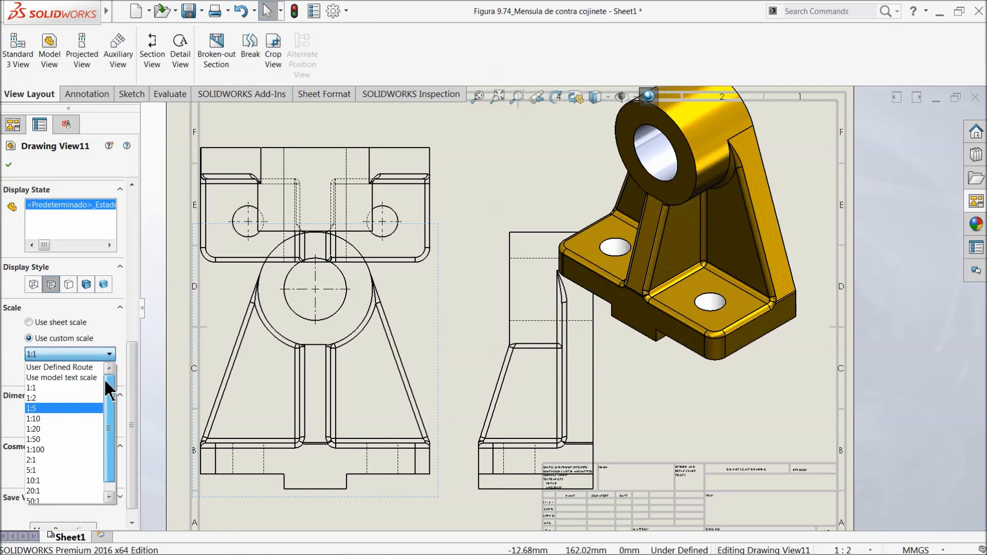
left_click(62, 367)
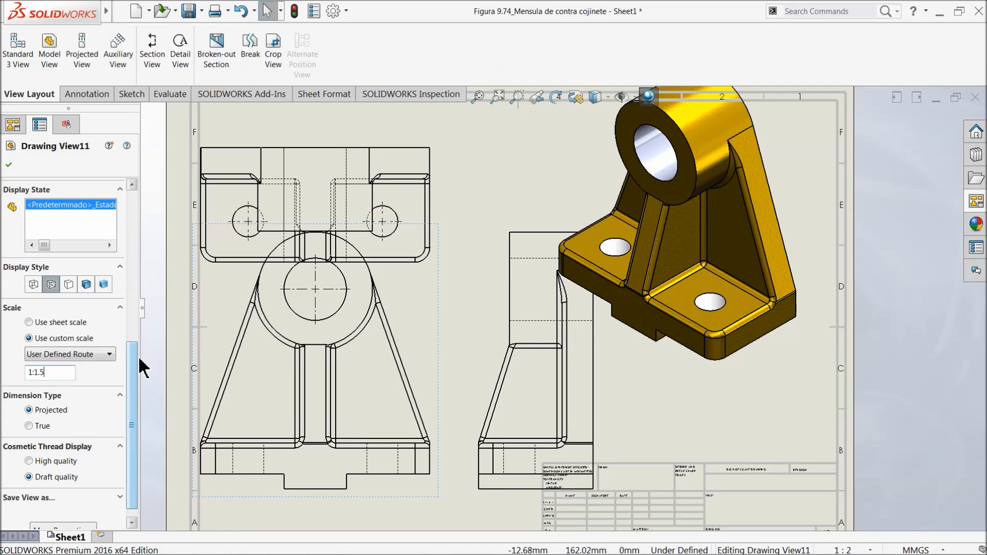
left_click(105, 324)
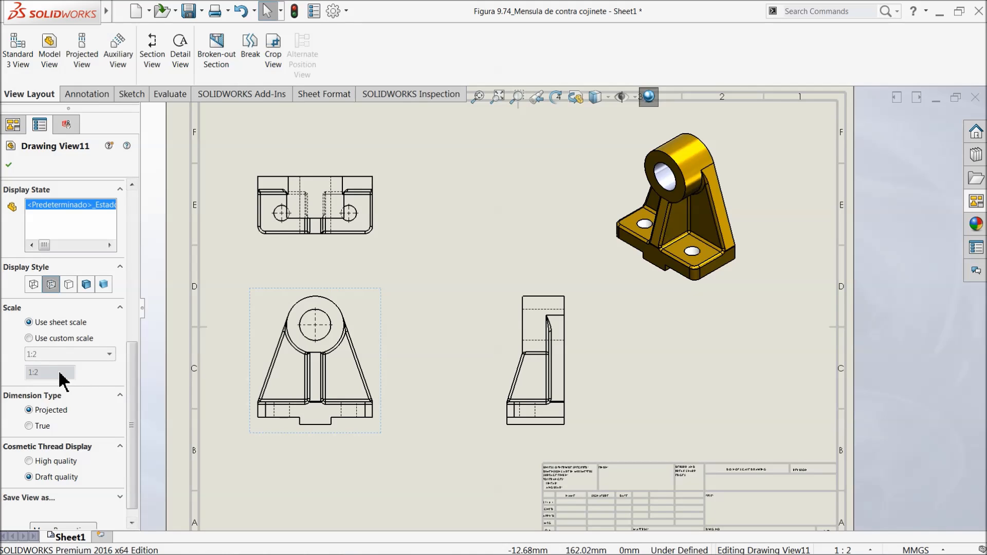
Give the front view a user-defined custom scale of 1:1.5 and accept its properties
left_click(34, 354)
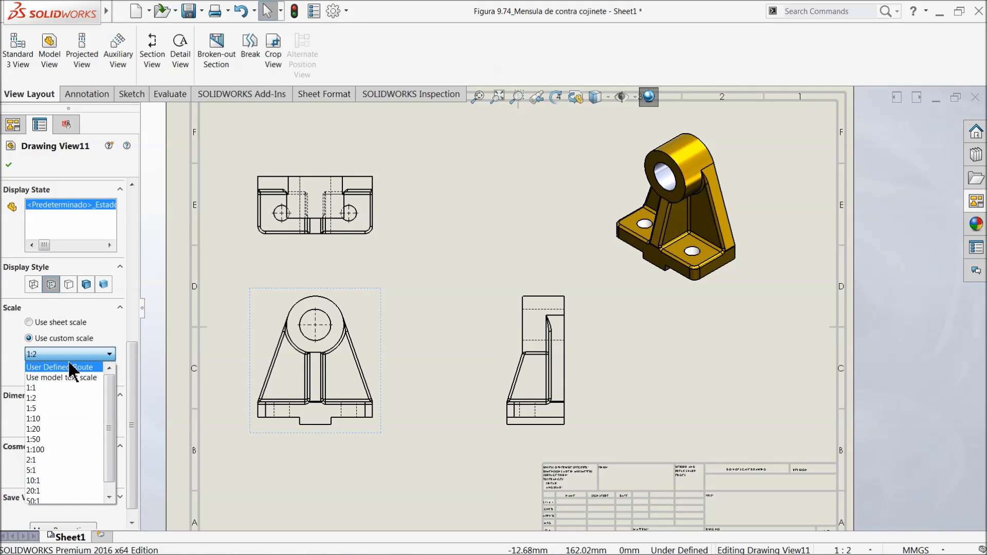
left_click(65, 370)
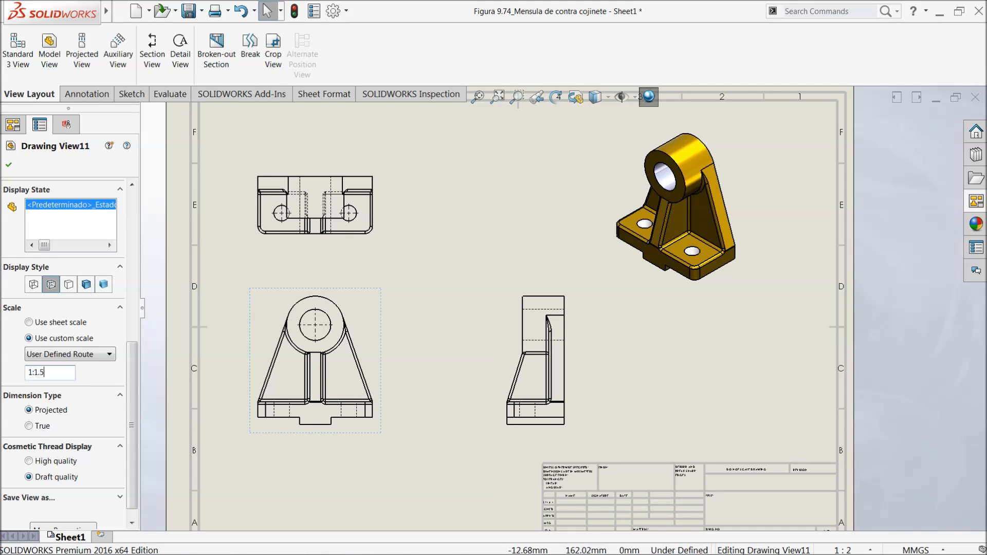
left_click(186, 325)
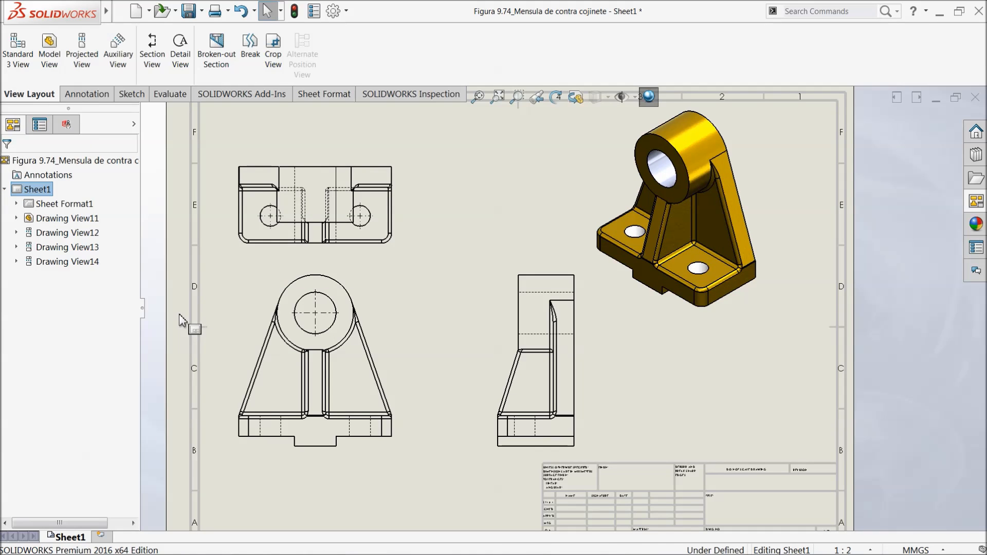
Compare the title block's scale entry with the custom scale applied to the views
scroll(558, 442, "up", 2)
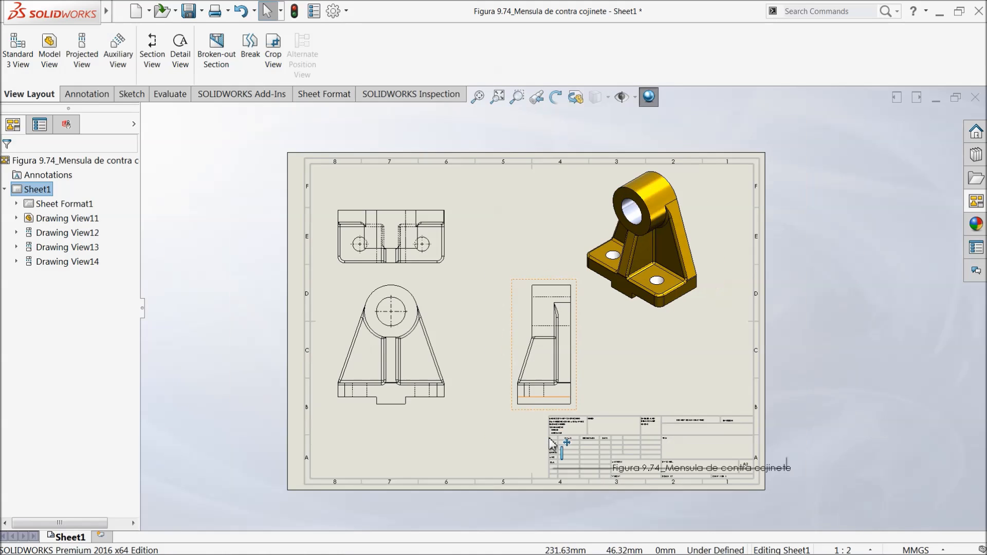
scroll(683, 472, "down", 3)
scroll(653, 375, "down", 4)
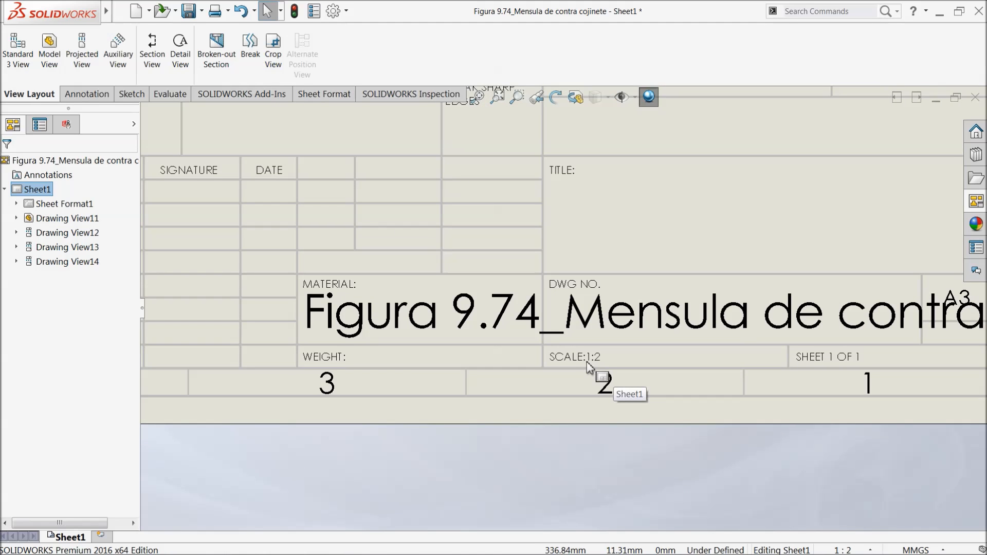
scroll(597, 359, "down", 1)
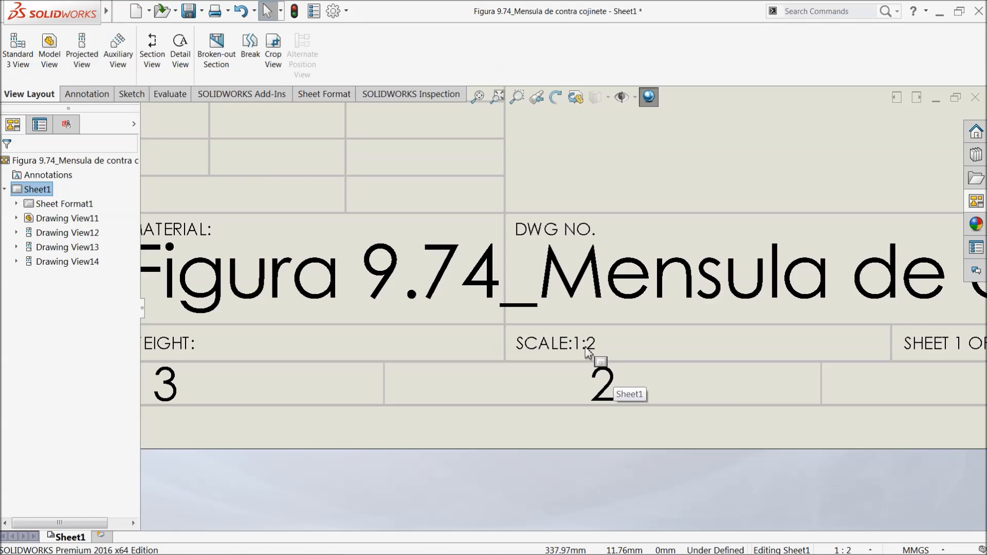
scroll(589, 357, "up", 1)
scroll(585, 354, "up", 6)
scroll(591, 231, "down", 3)
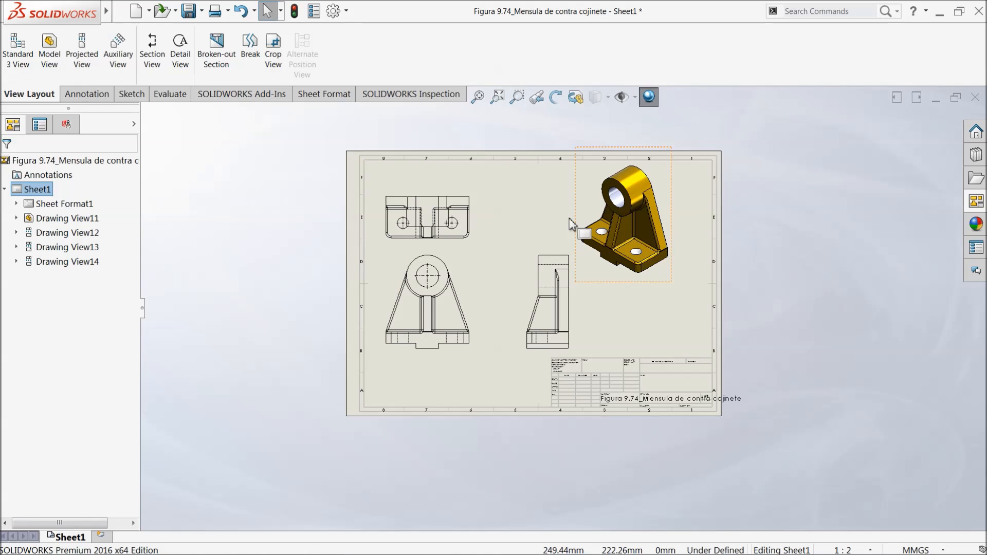
Rename the sheet as Drawing and set its scale to 1:1.5 in the sheet properties
right_click(455, 223)
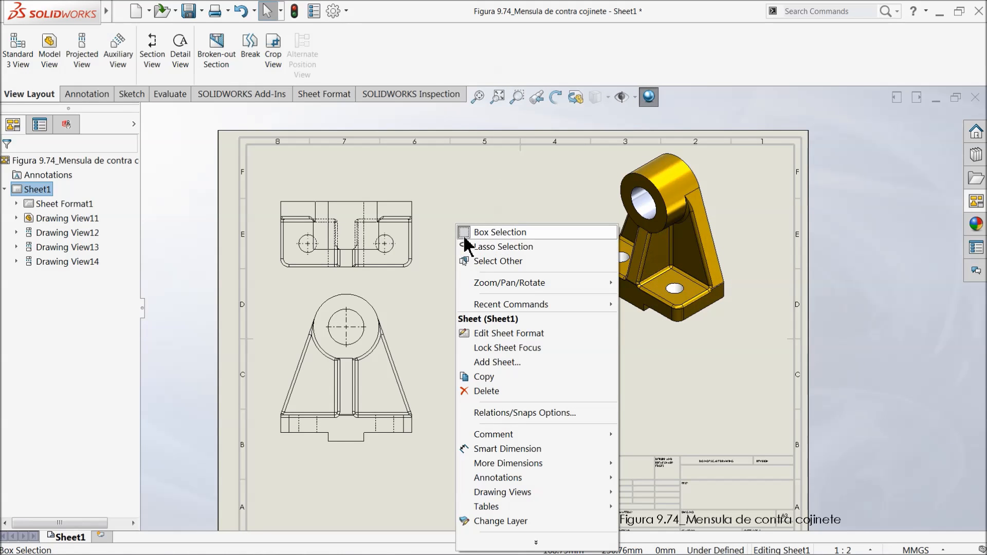
left_click(522, 544)
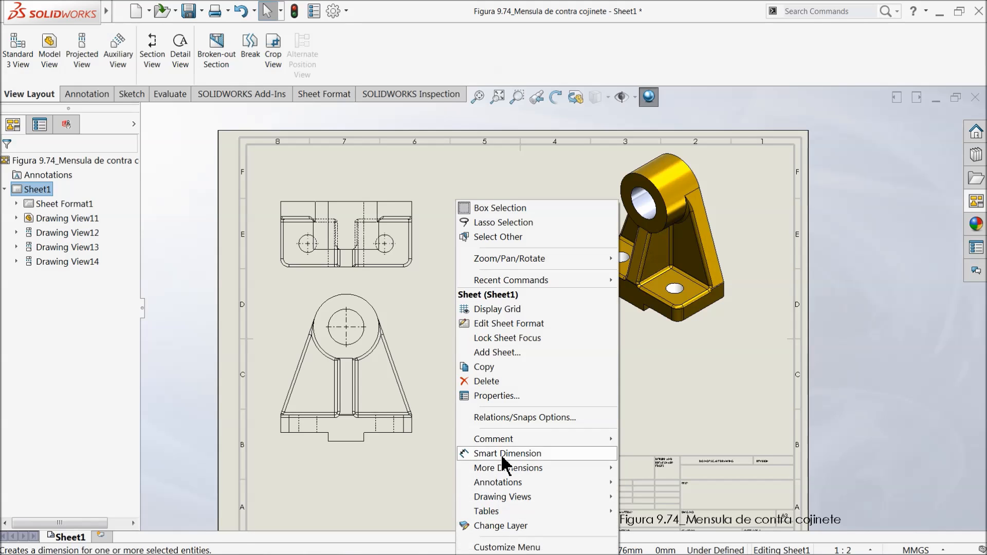
left_click(493, 395)
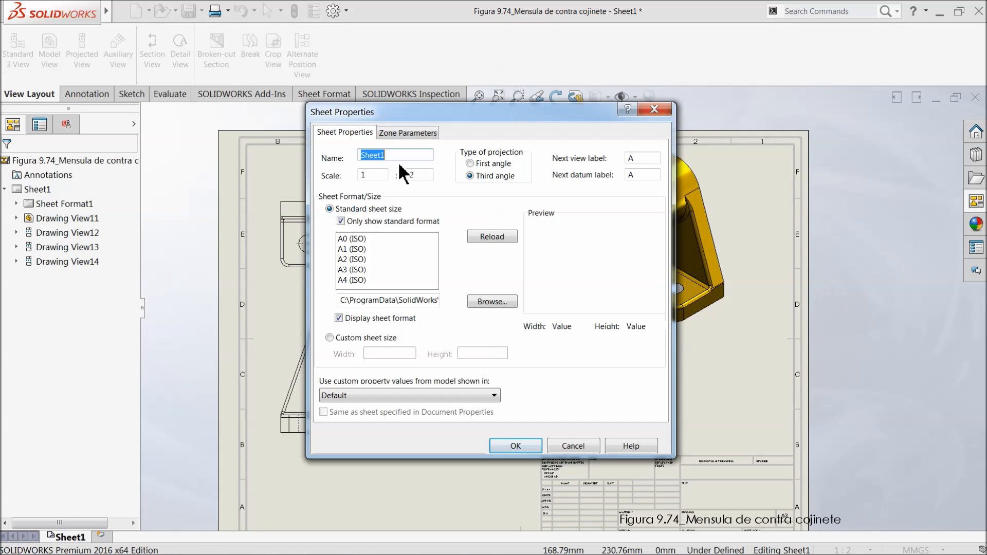
type("Drawing")
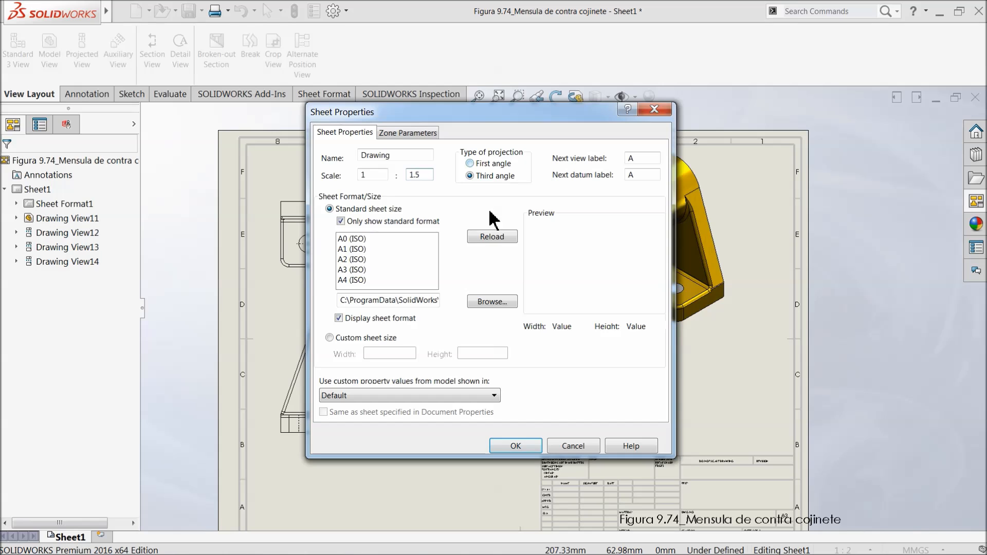
left_click(516, 446)
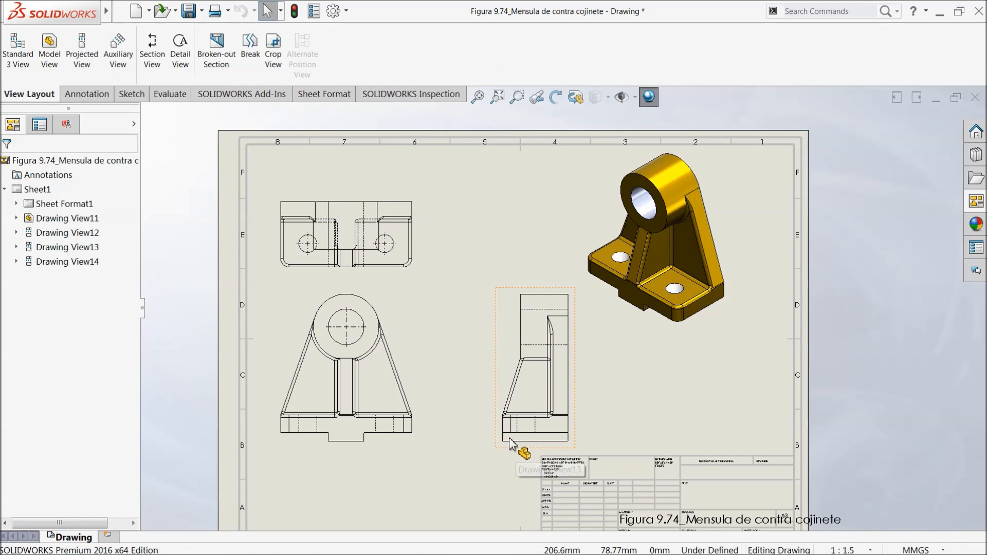
Check the scale entry in the title block of the renamed sheet
scroll(604, 453, "down", 10)
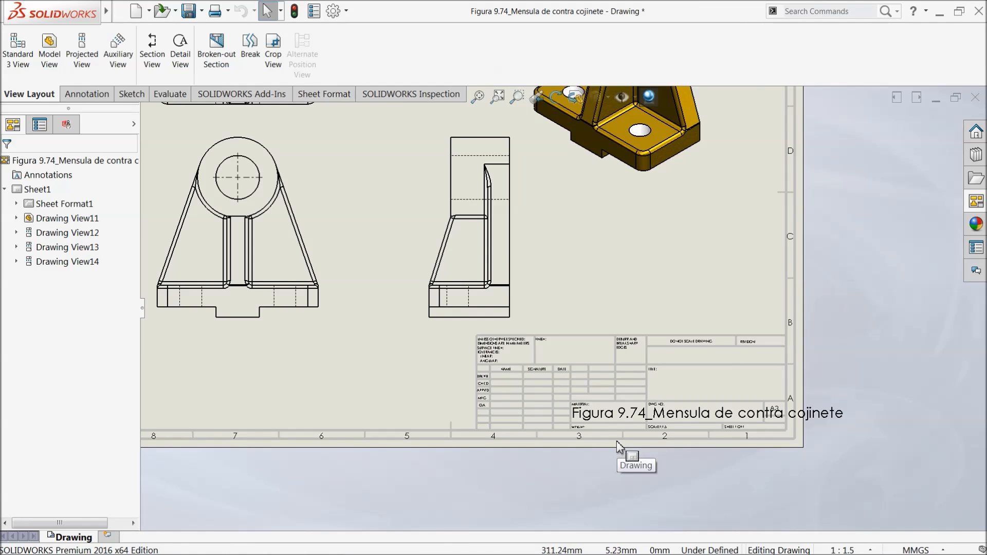
scroll(846, 379, "down", 6)
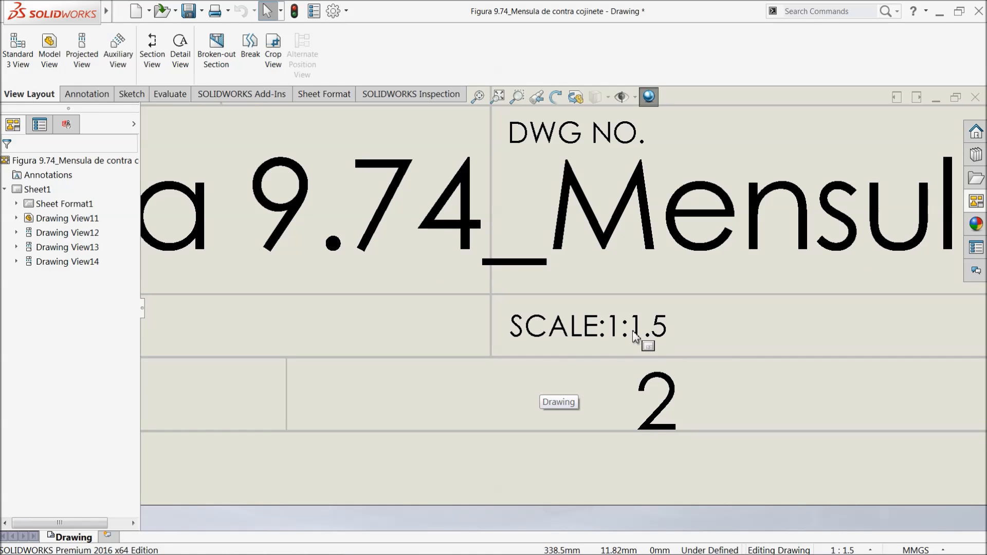
scroll(624, 341, "up", 4)
scroll(624, 341, "up", 10)
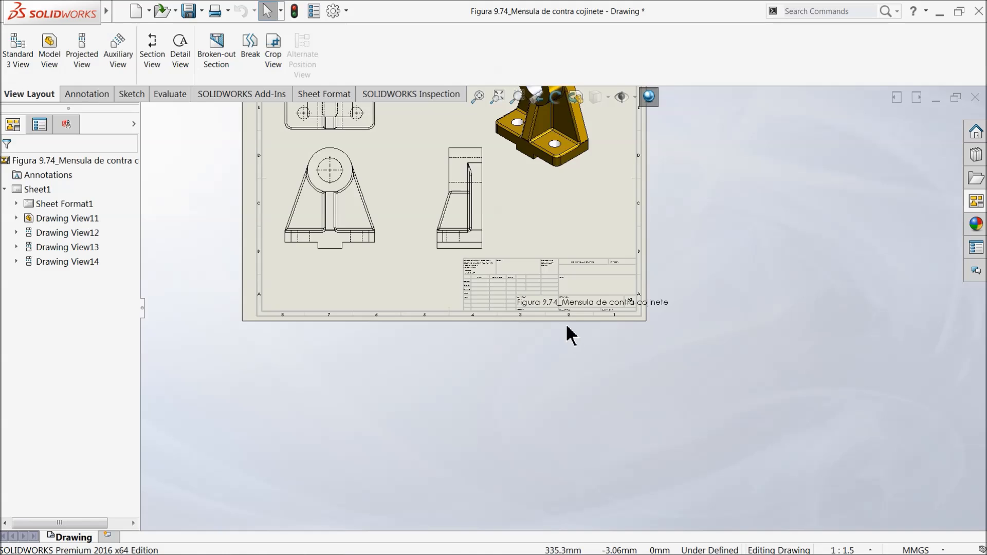
scroll(514, 221, "down", 2)
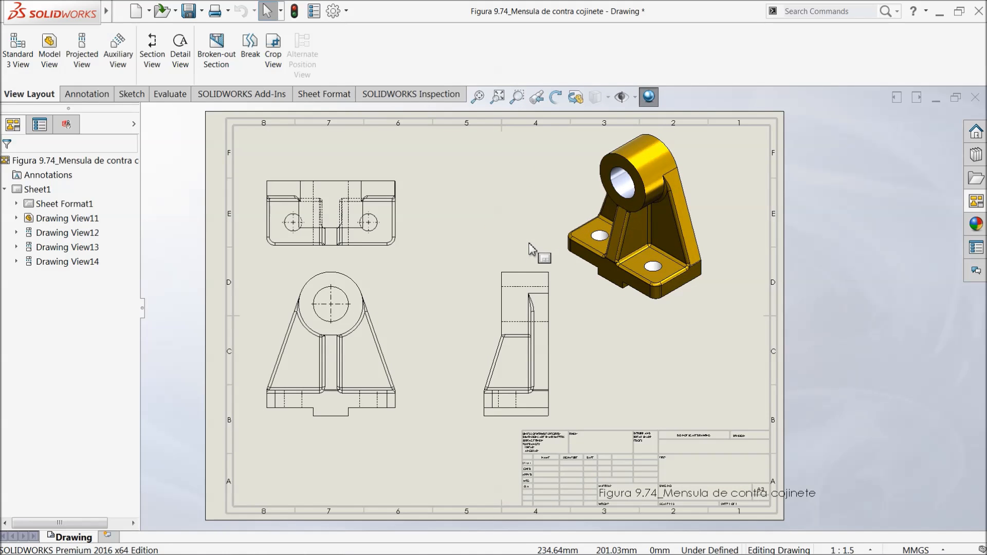
Change the sheet size to A4 (ISO) in the sheet properties, deleting the modified notes of the current sheet format
left_click(445, 186)
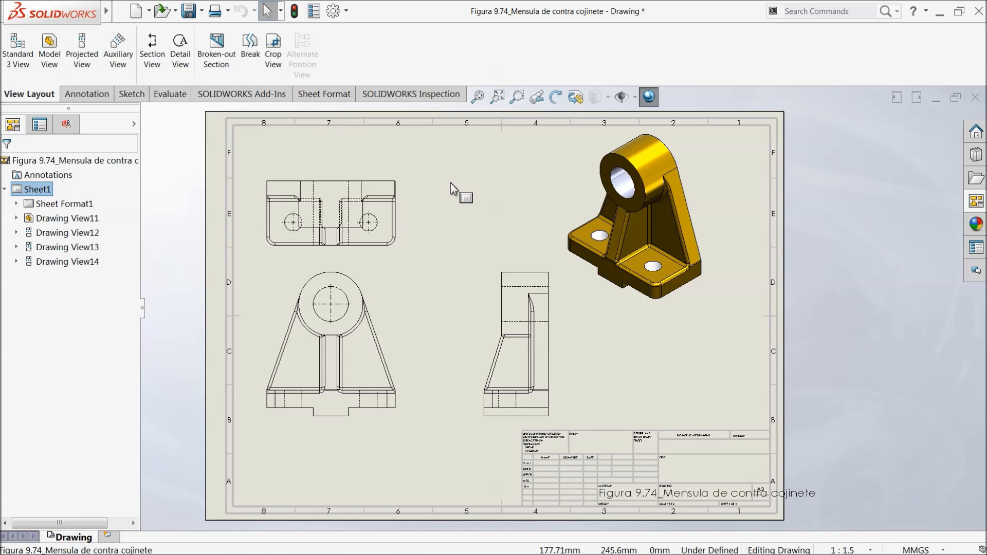
right_click(450, 181)
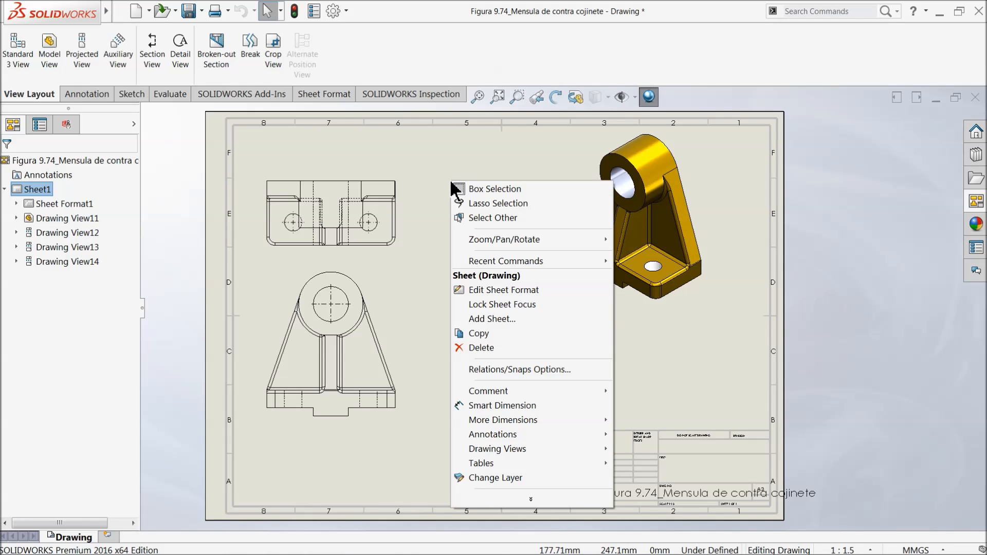
left_click(504, 500)
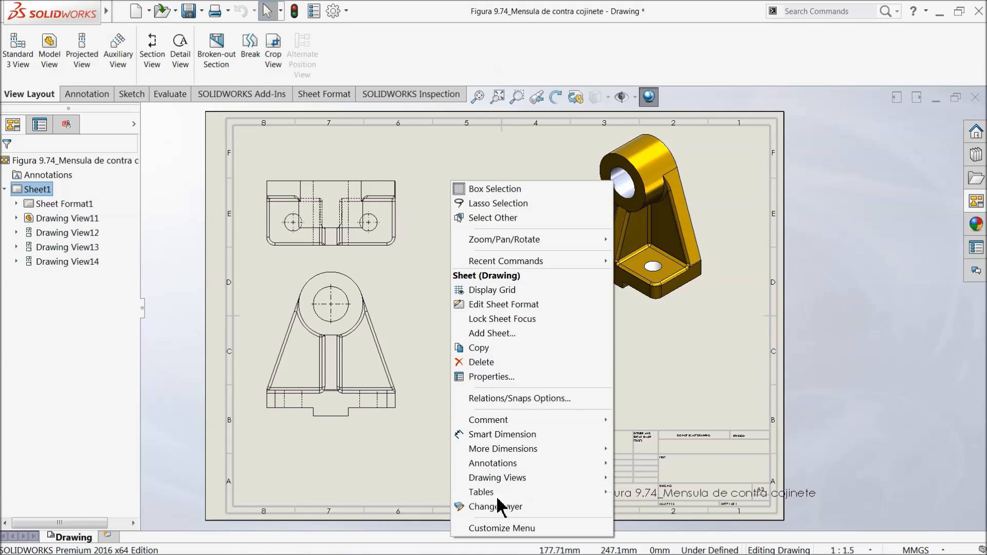
left_click(491, 378)
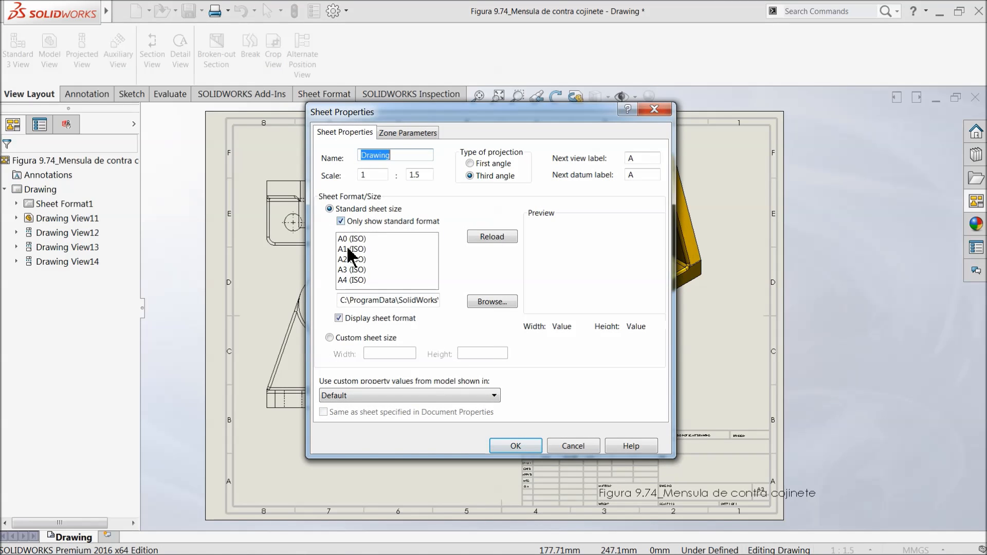
left_click(352, 280)
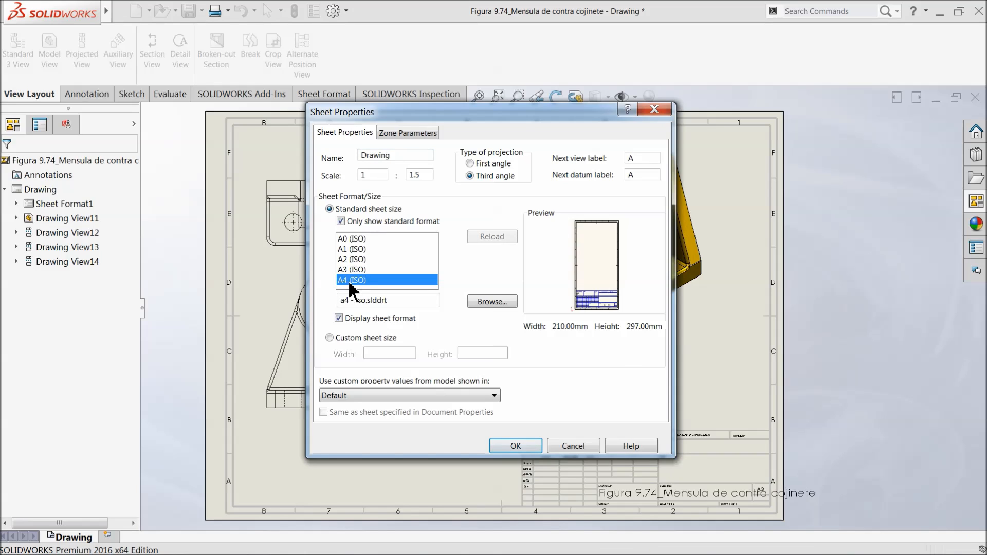
left_click(514, 446)
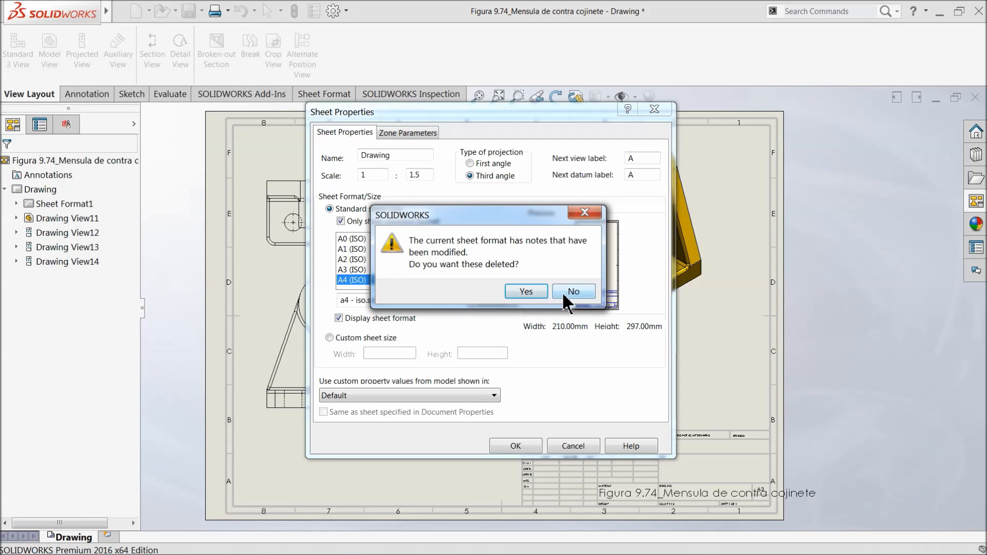
left_click(527, 294)
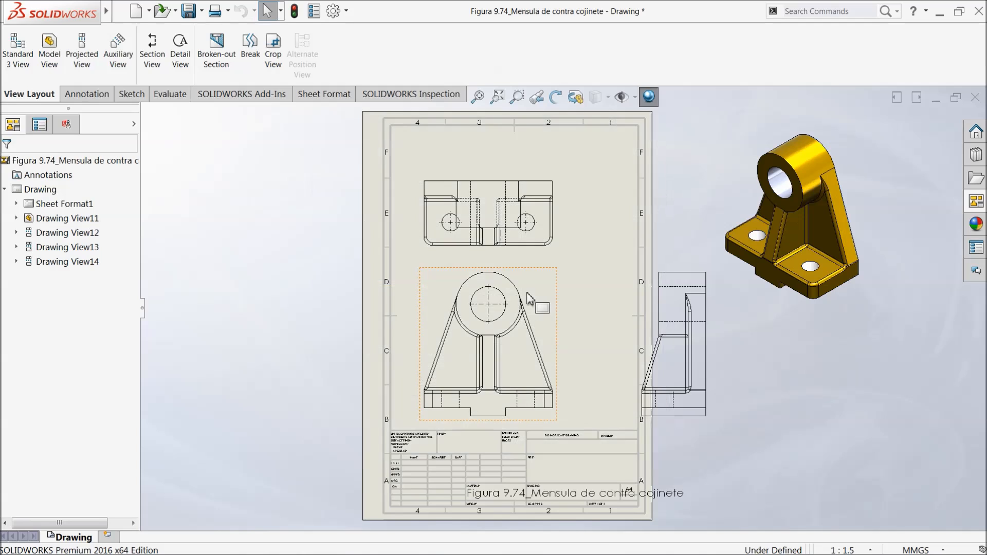
scroll(535, 340, "up", 3)
scroll(633, 339, "down", 3)
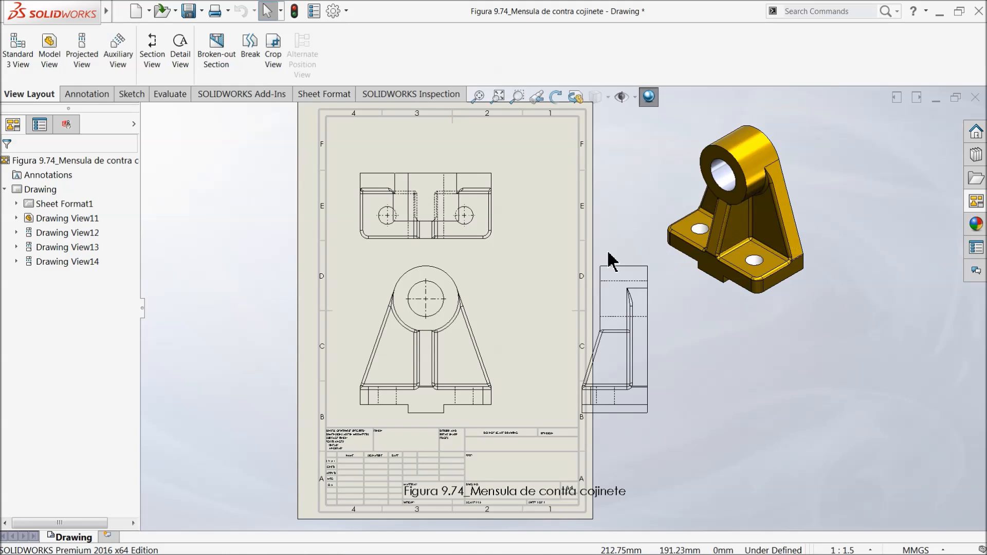
Change the sheet size to A3 (ISO) in the sheet properties
right_click(521, 257)
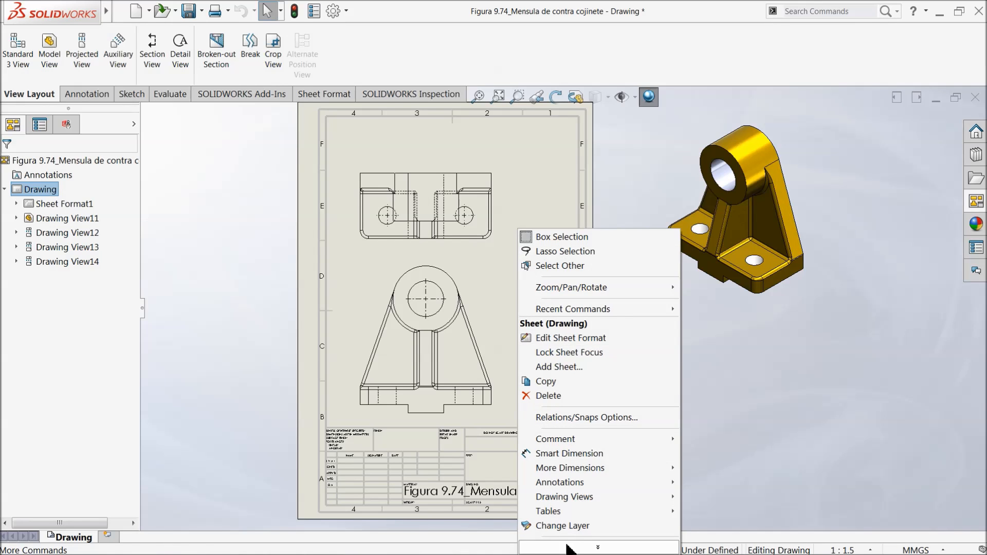
mouse_move(565, 546)
left_click(553, 396)
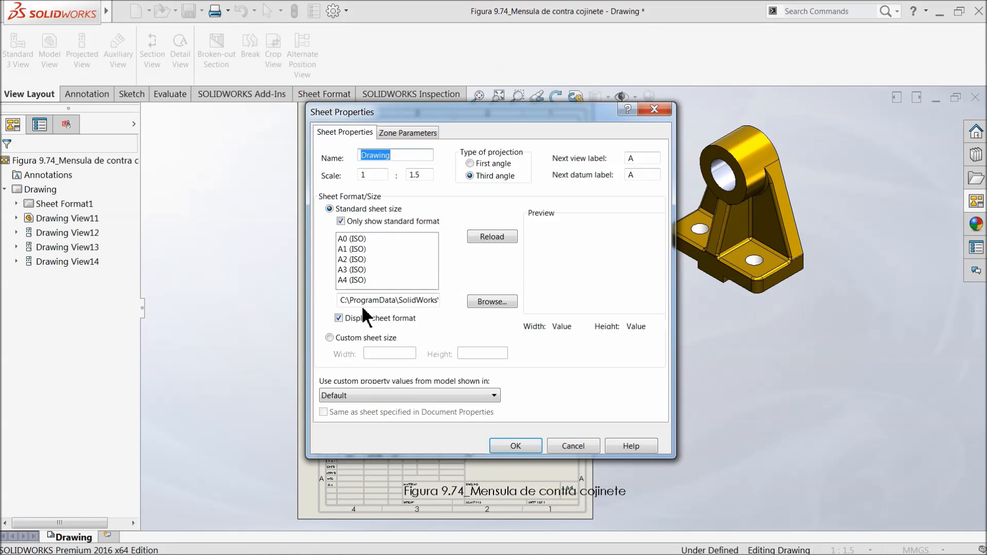
left_click(352, 270)
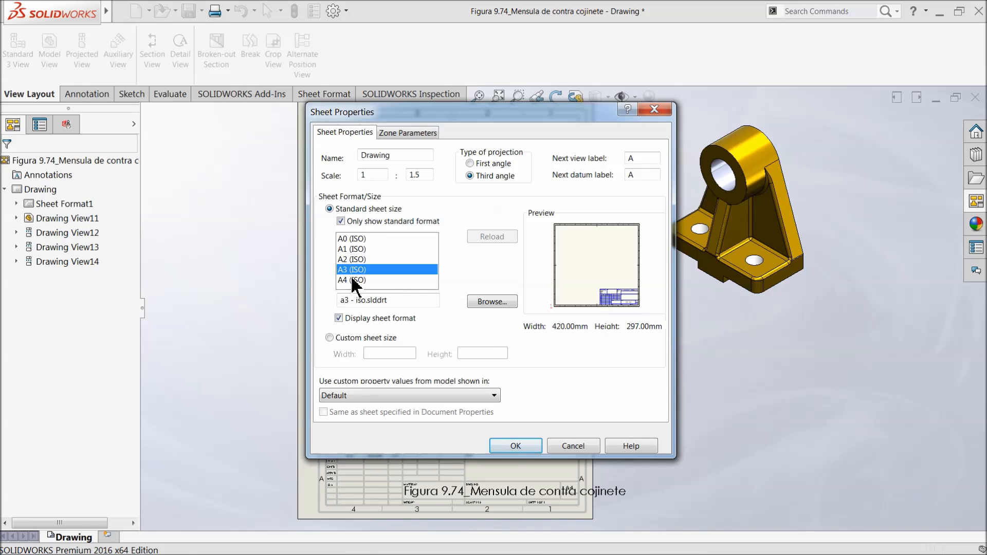
left_click(514, 448)
scroll(457, 350, "up", 1)
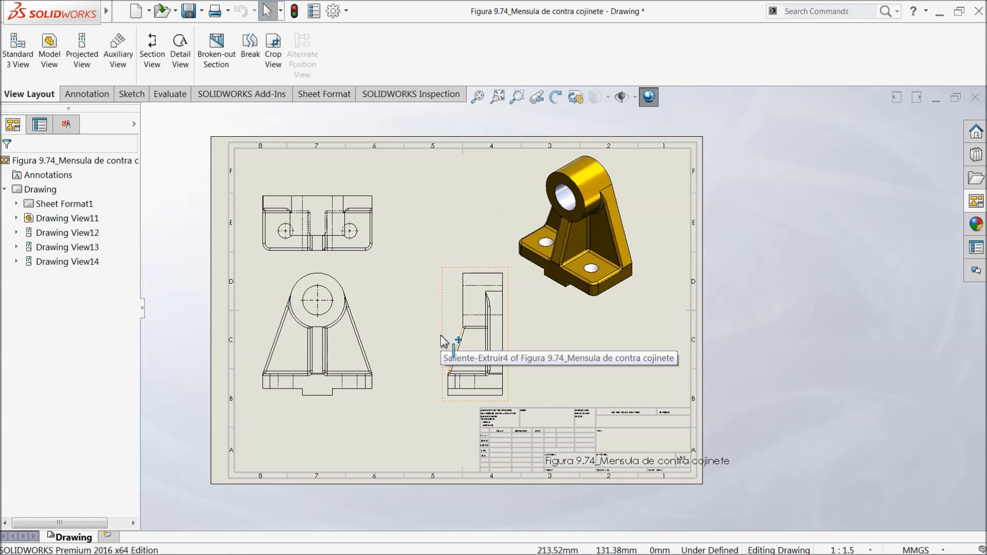
scroll(360, 308, "down", 1)
scroll(376, 294, "down", 2)
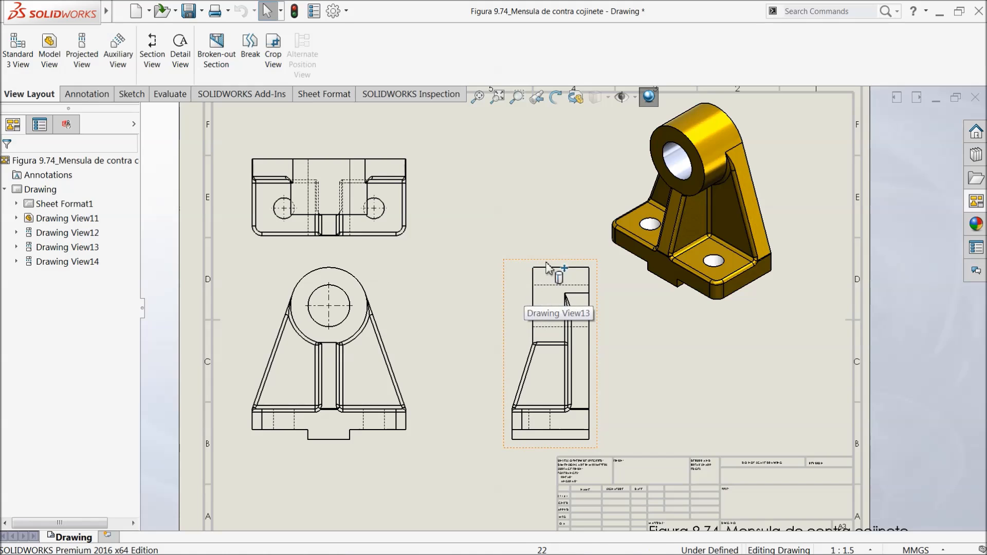
key("f")
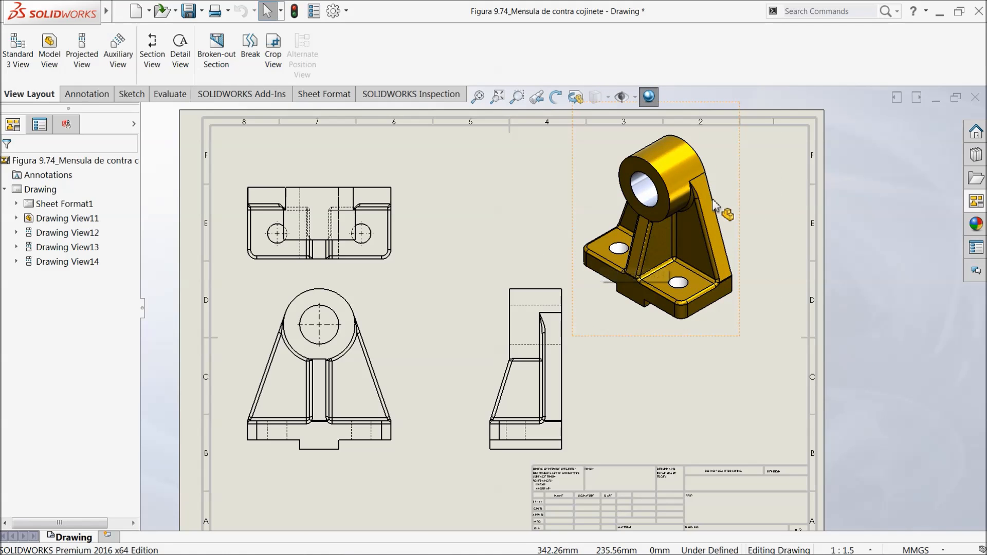
Try the custom scales 1:2 and 1:1 on the shaded isometric view
left_click(622, 333)
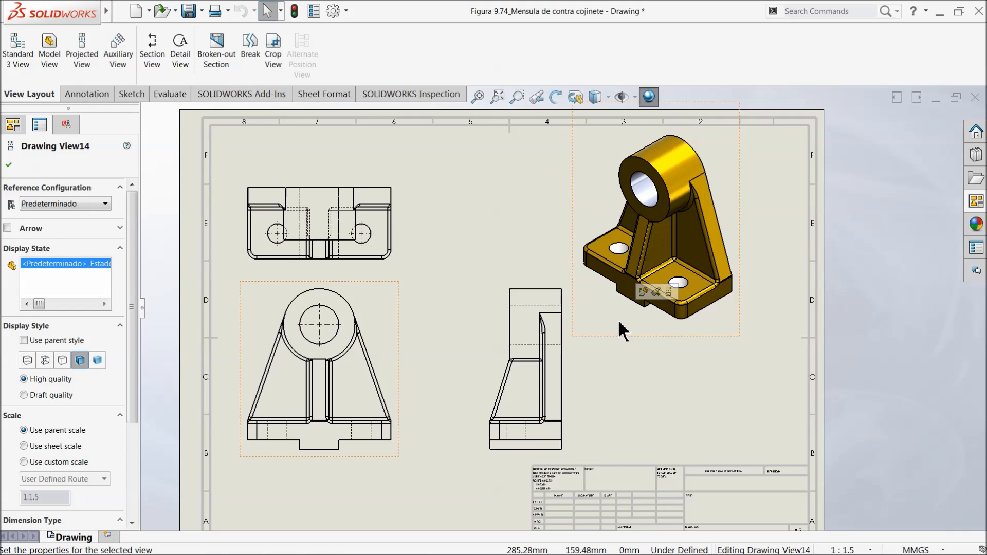
left_click_drag(132, 369, 133, 463)
left_click(23, 323)
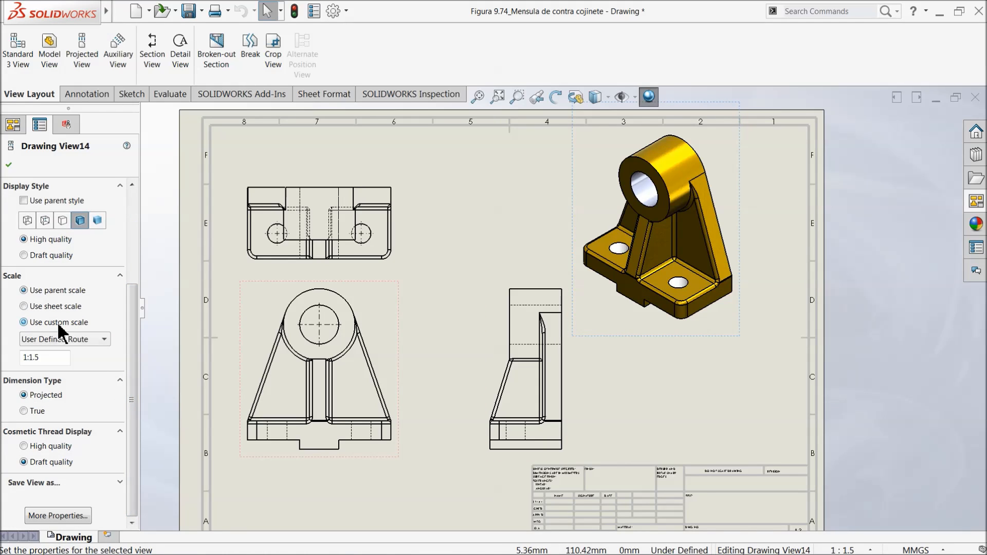
left_click(53, 338)
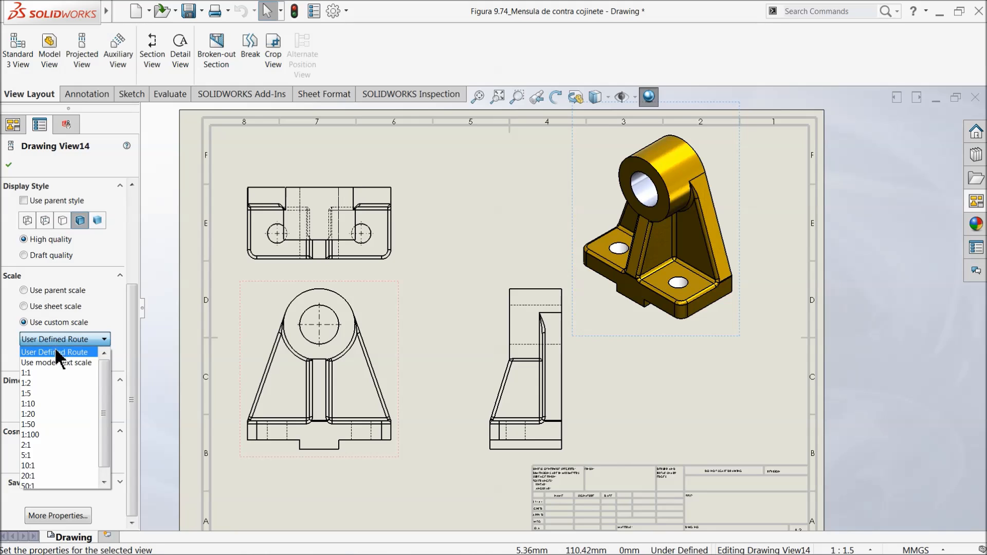
left_click(39, 383)
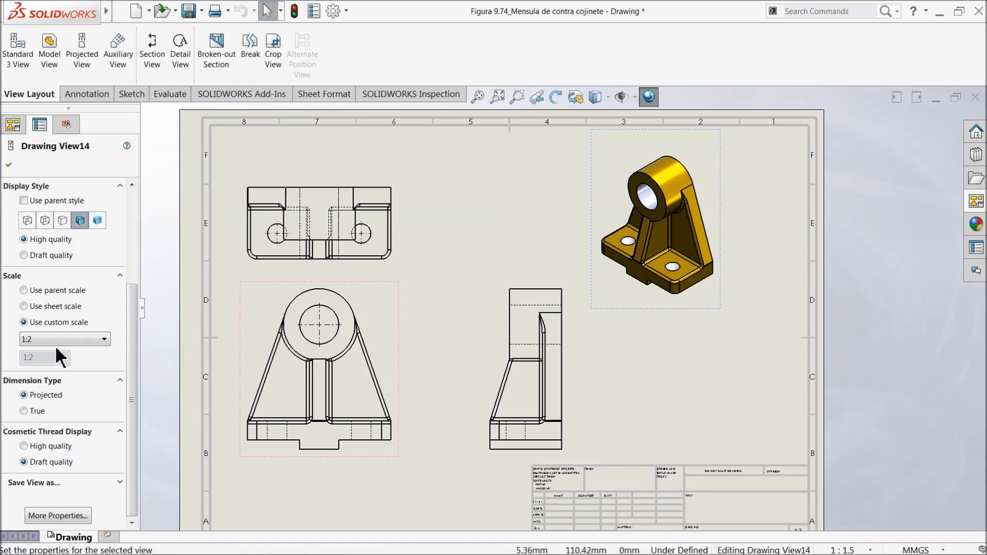
left_click(50, 339)
left_click(34, 369)
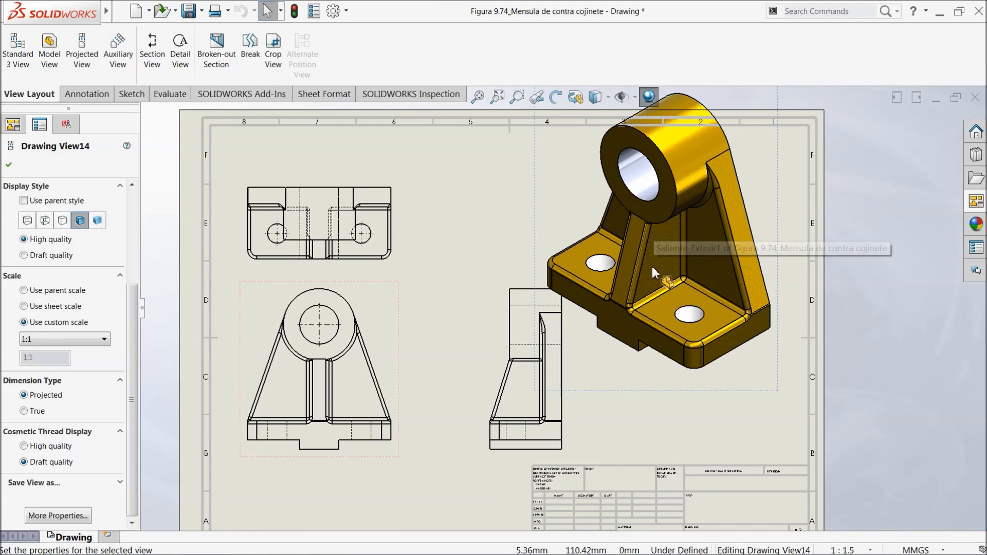
Set a user-defined custom scale of 1:1.5 for the isometric view
left_click(41, 341)
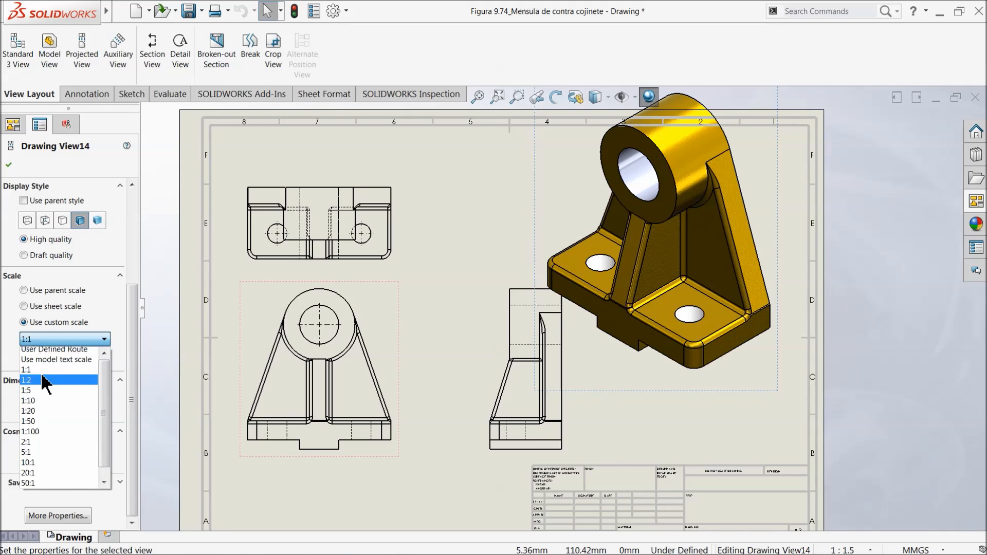
left_click(37, 348)
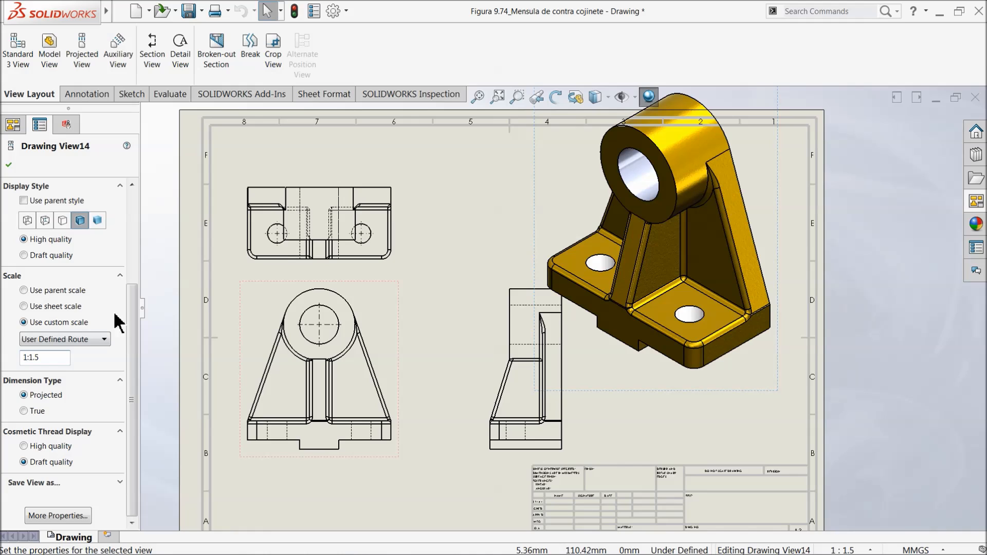
type(".5")
key("Return")
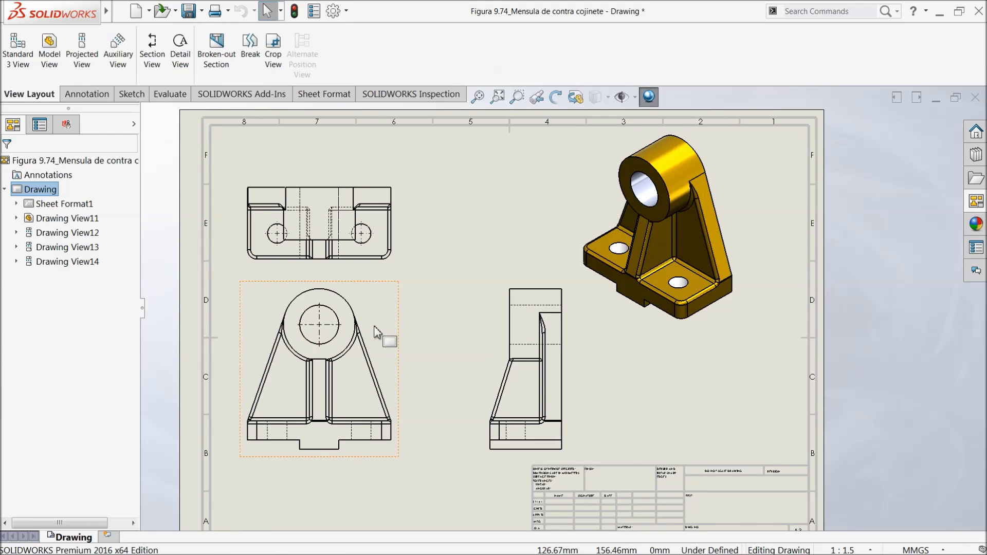
Move the front view slightly closer to the side view and place the top view higher above it
left_click_drag(400, 329, 420, 334)
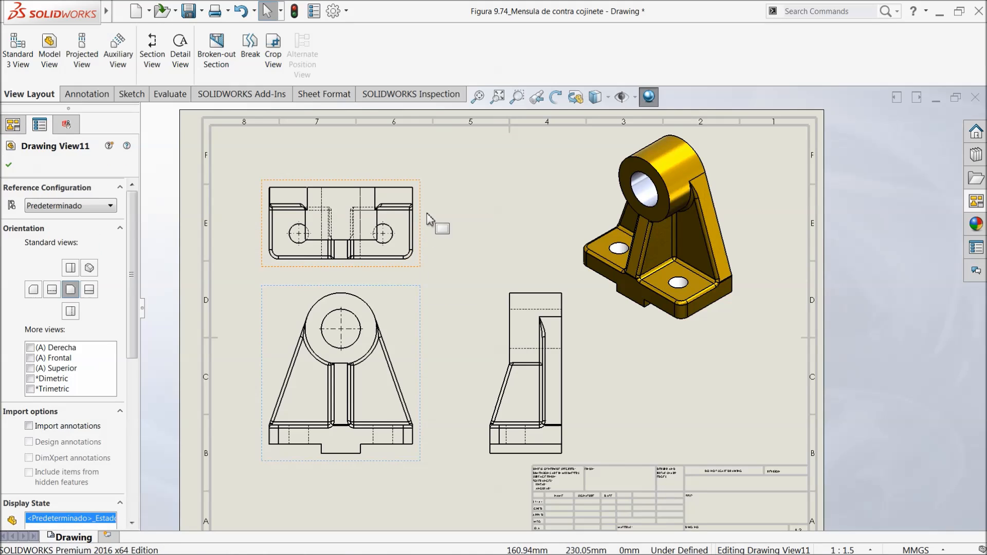
left_click_drag(421, 218, 434, 192)
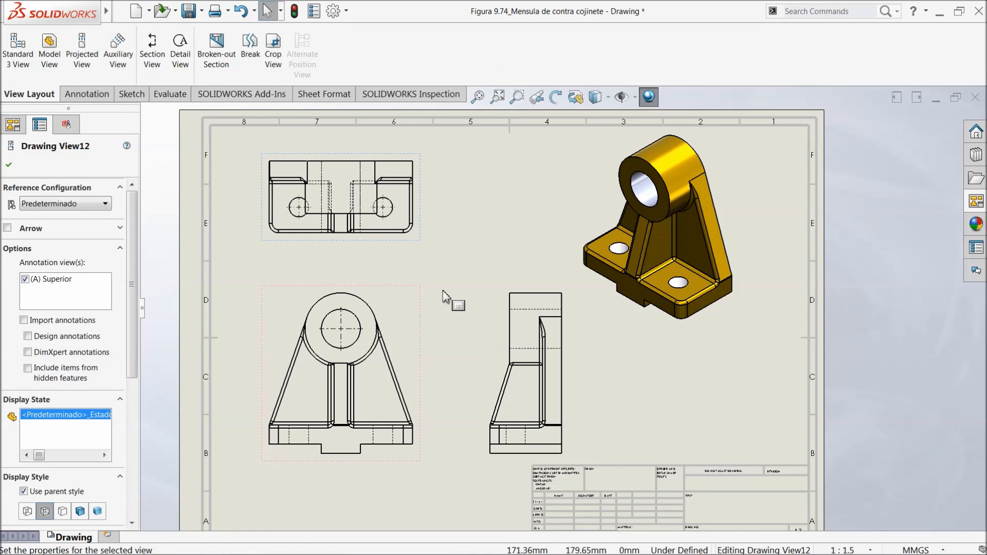
left_click(9, 165)
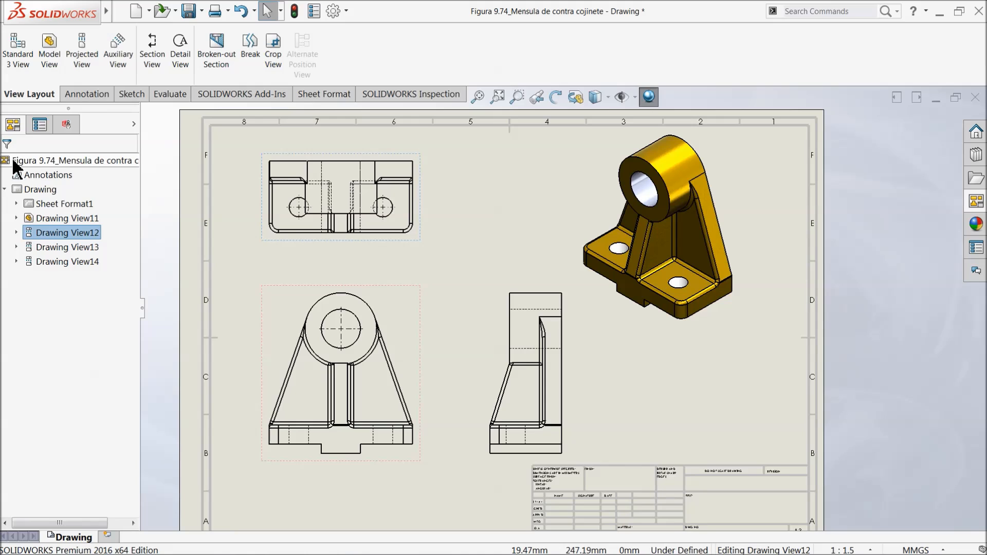
Start DimXpert dimensioning with the linear baseline scheme, using the base's lower-left vertex in the front view as datum
left_click(88, 93)
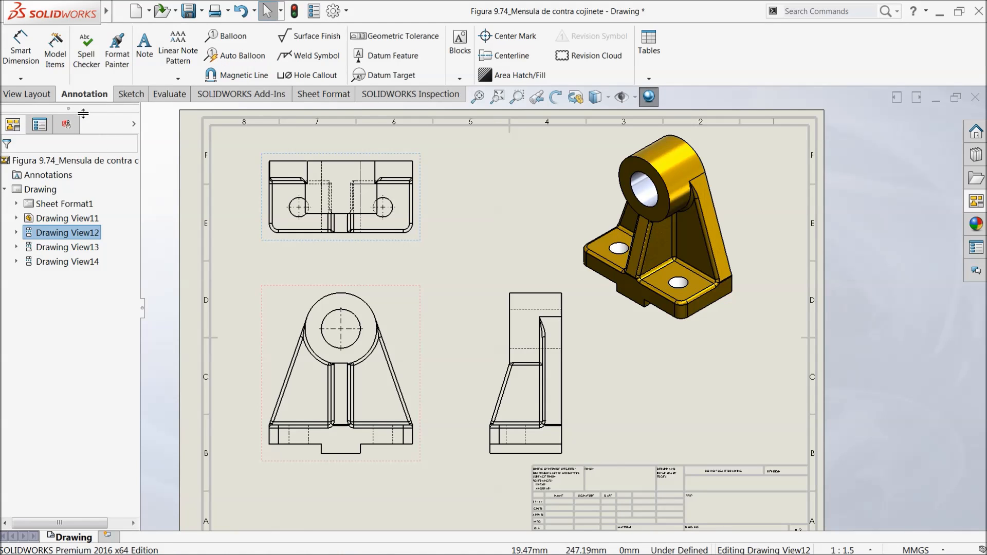
left_click(21, 56)
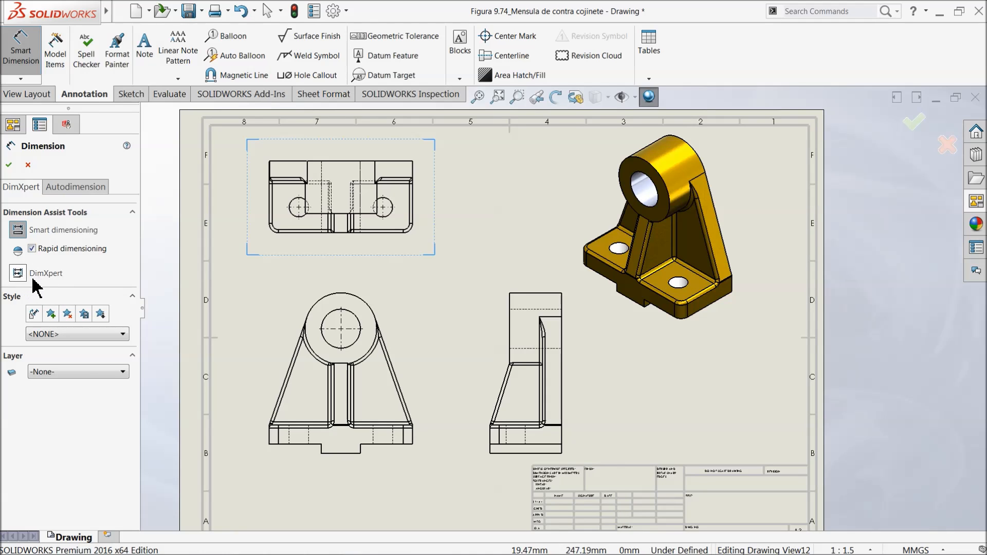
left_click(18, 273)
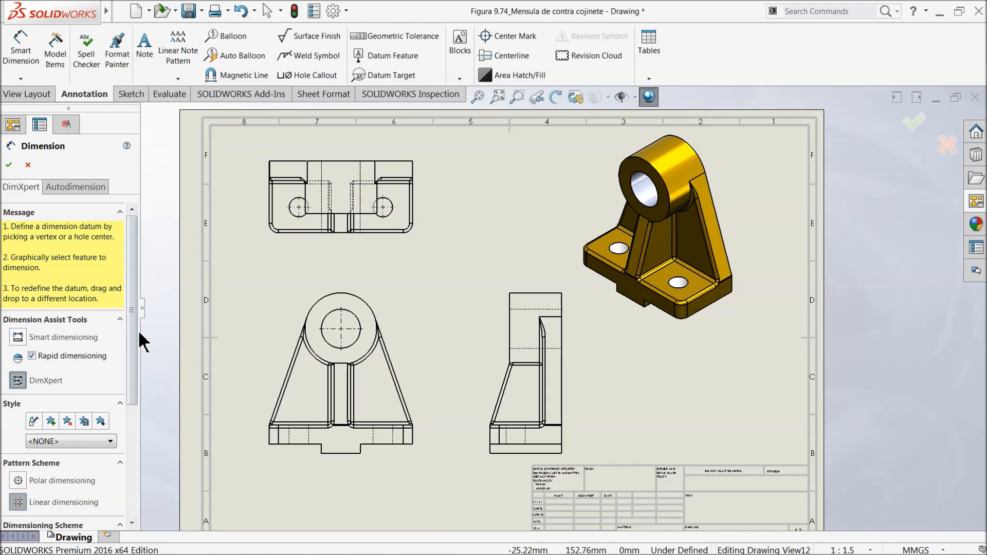
scroll(130, 367, "down", 5)
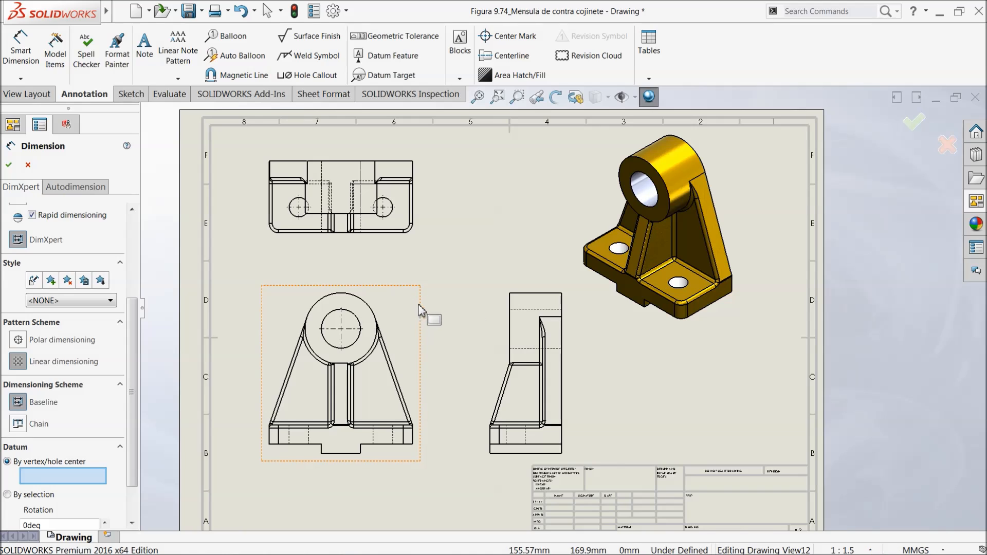
scroll(124, 419, "down", 2)
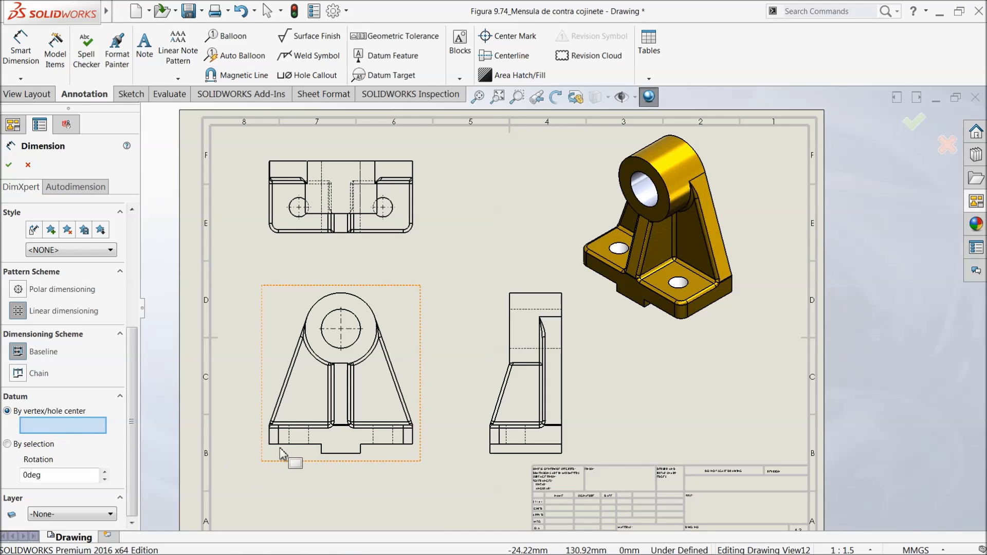
scroll(283, 452, "down", 5)
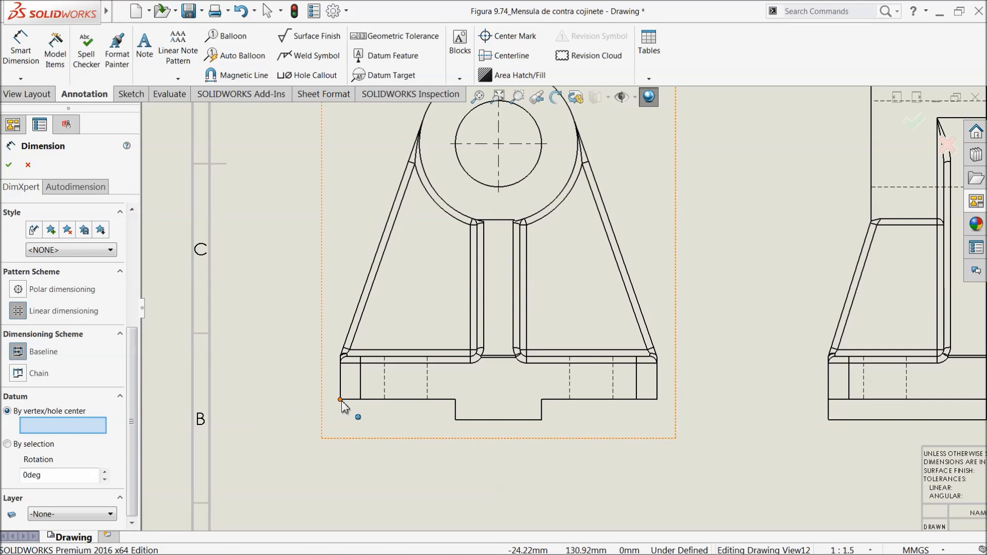
left_click(341, 401)
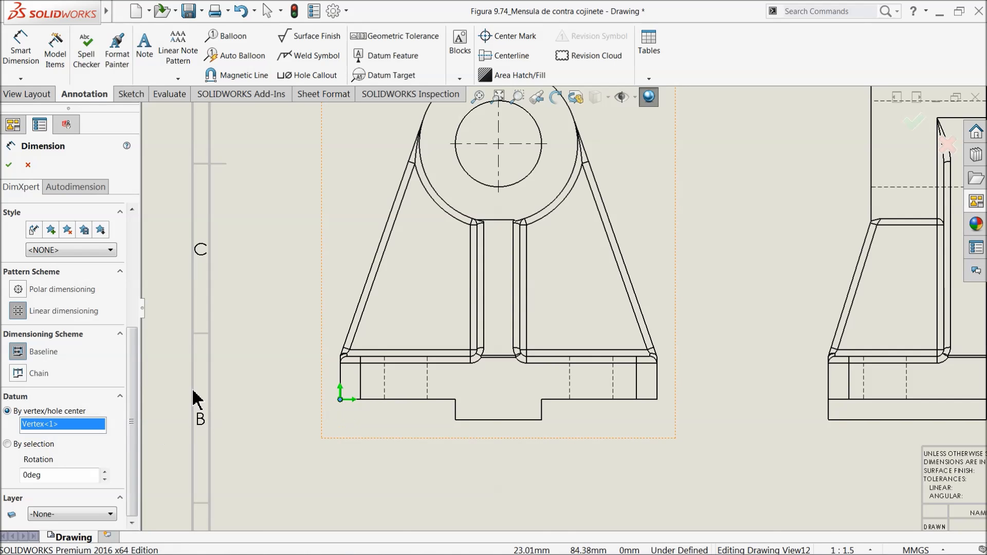
Dimension the outer cylinder and the bottom tongue's height and left edge from the datum in the front view
scroll(170, 401, "up", 4)
scroll(583, 201, "down", 3)
left_click(554, 208)
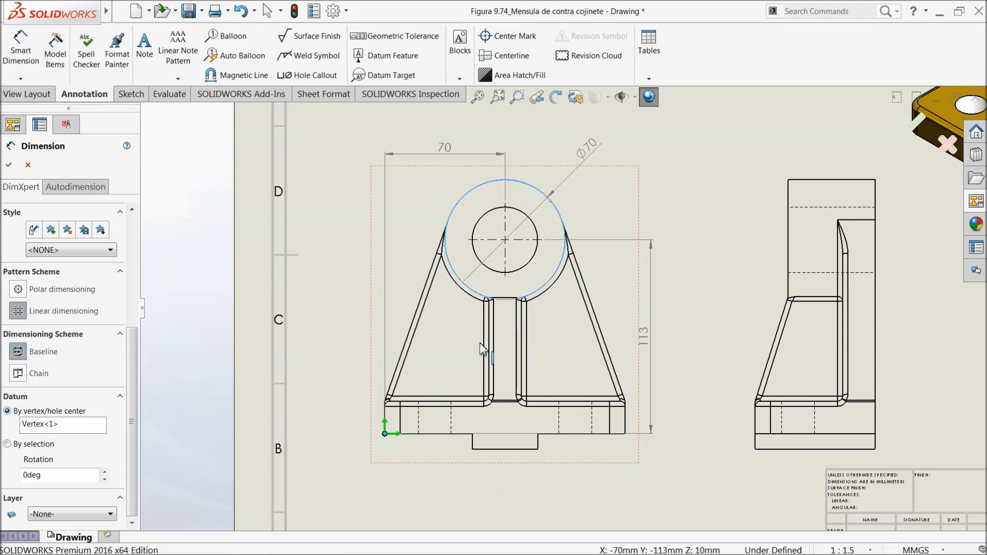
left_click(495, 451)
scroll(532, 471, "down", 3)
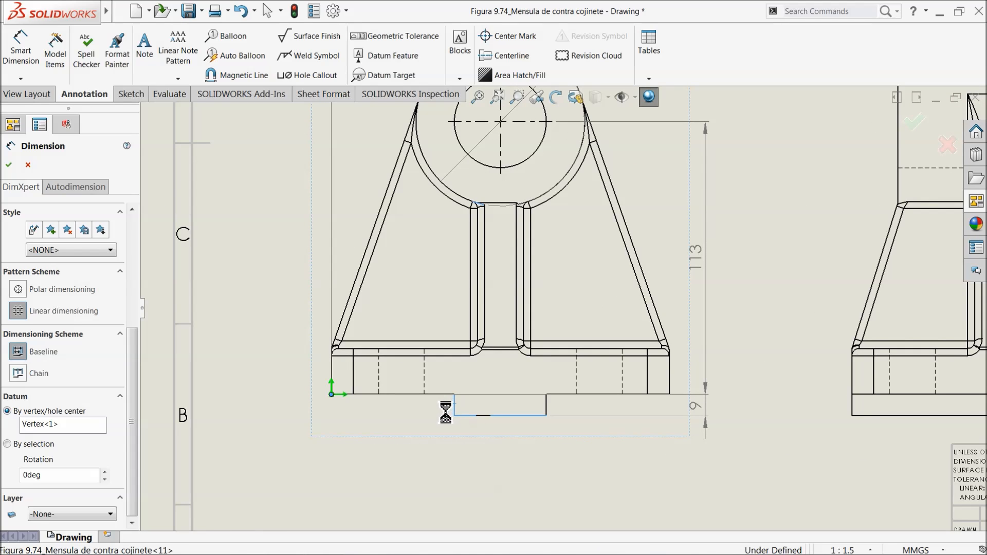
scroll(373, 406, "up", 3)
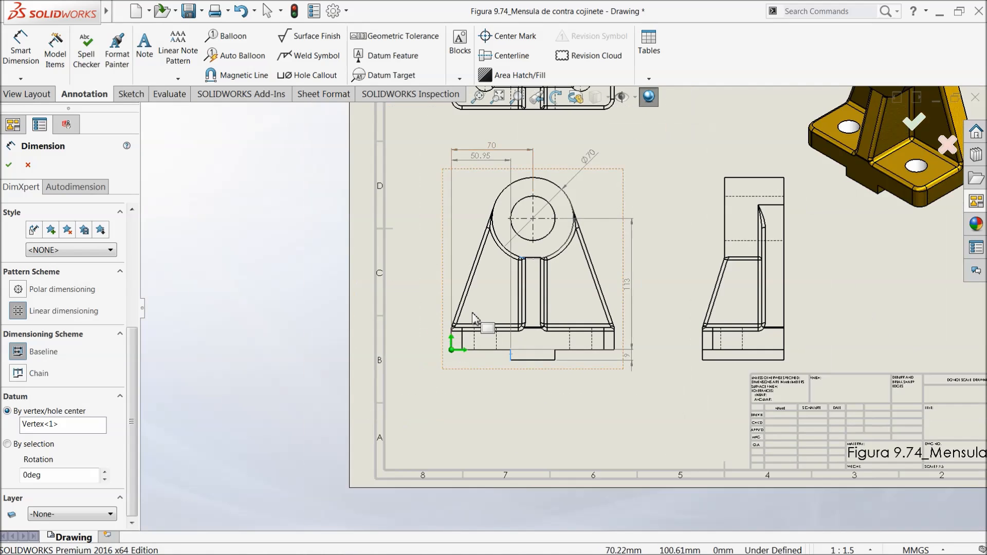
Dimension the base's corner radius from its right end in the front view
scroll(501, 282, "down", 2)
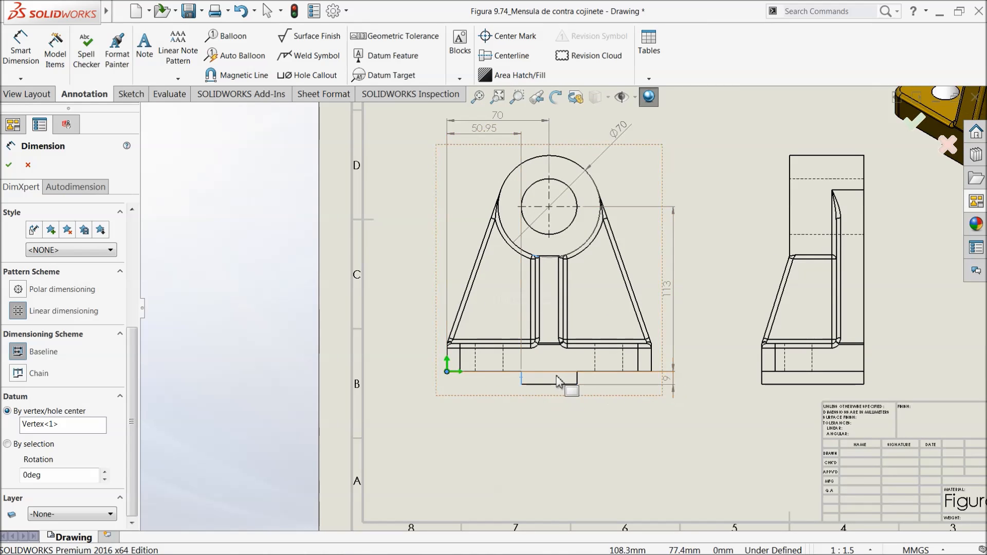
scroll(639, 401, "down", 2)
left_click(630, 357)
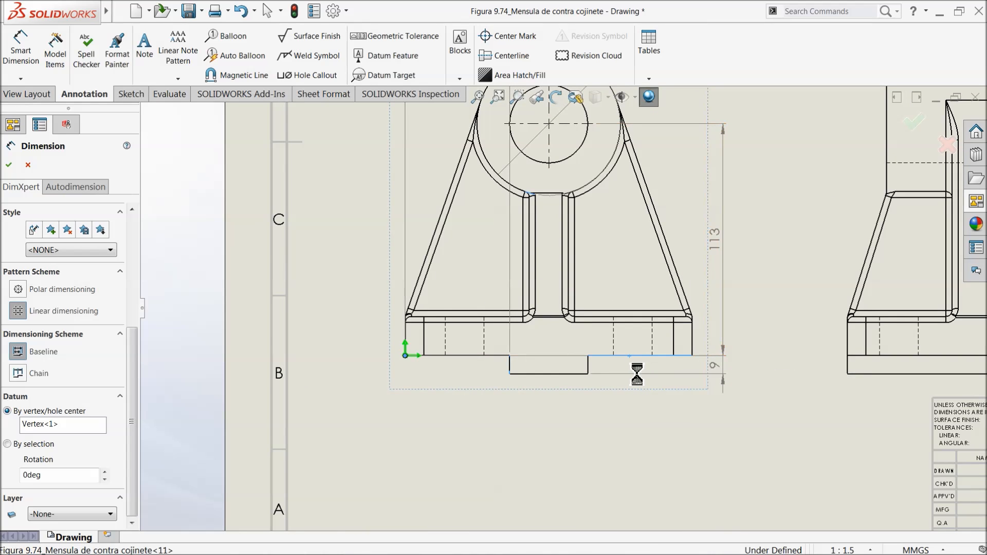
left_click(693, 341)
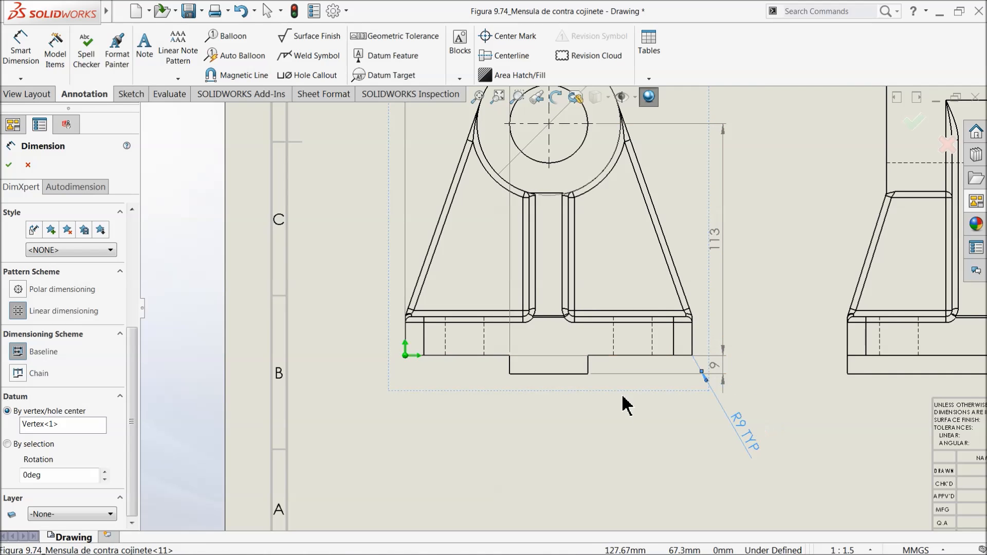
Dimension the through bore and the central rib's edge in the front view, moving the outer diameter dimension clear of the bore callout
scroll(566, 218, "up", 3)
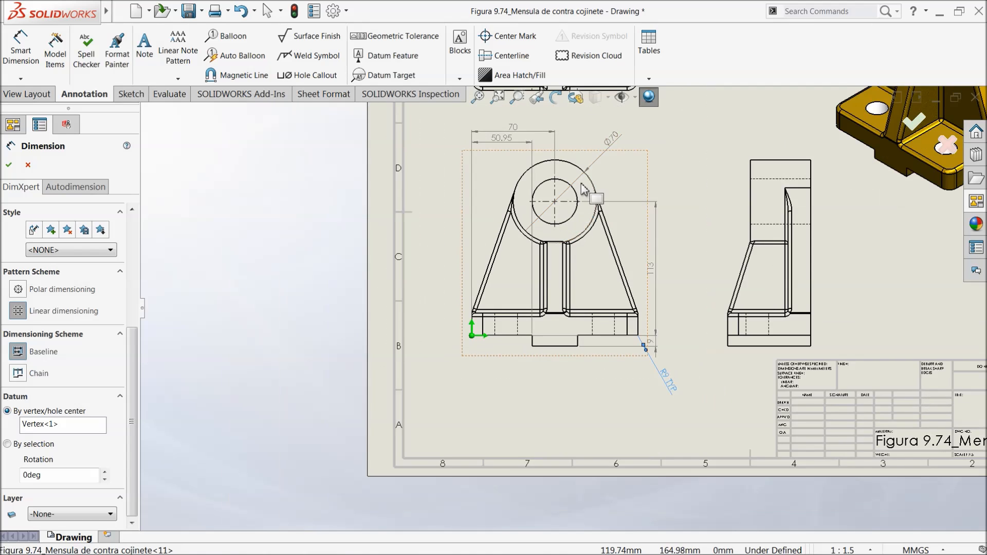
scroll(582, 189, "down", 2)
left_click(566, 251)
scroll(618, 210, "up", 1)
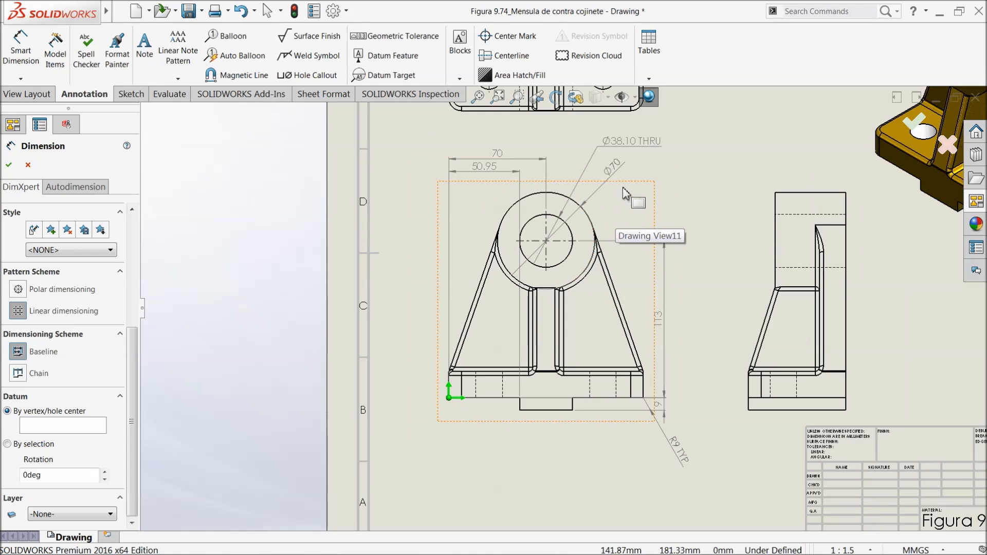
left_click_drag(614, 168, 635, 180)
scroll(534, 366, "up", 1)
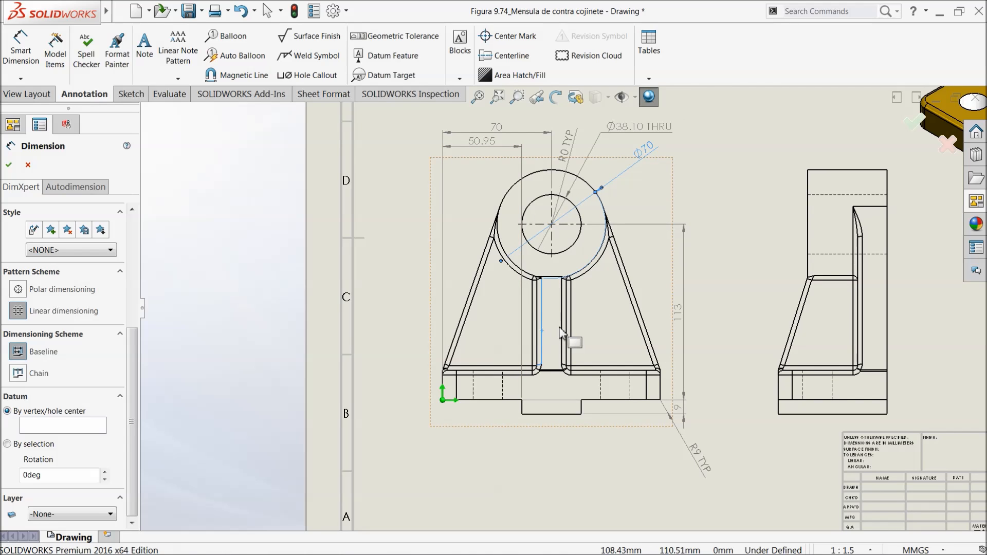
Finish the DimXpert dimensioning of the front view
scroll(581, 304, "down", 1)
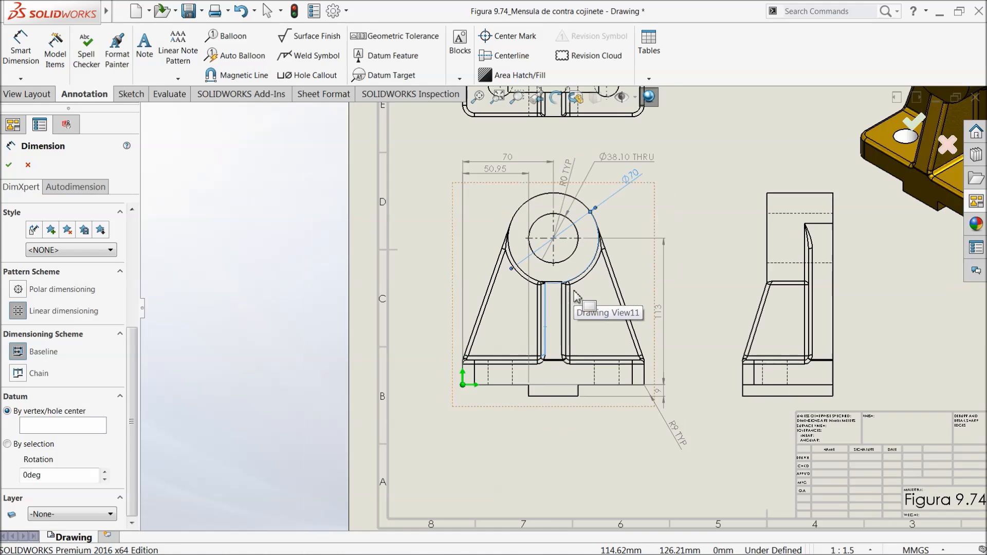
scroll(584, 288, "up", 2)
left_click(558, 160)
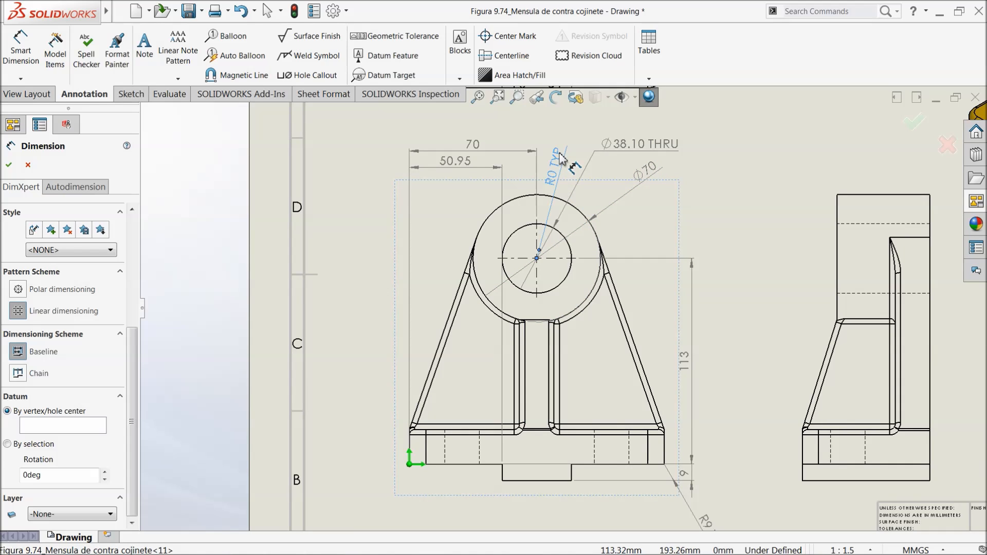
left_click(351, 177)
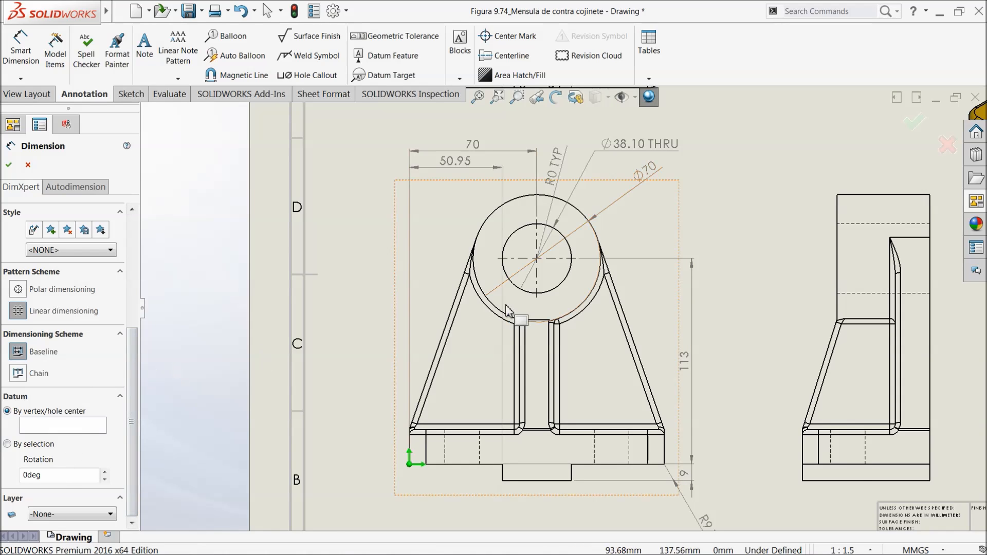
scroll(540, 311, "up", 3)
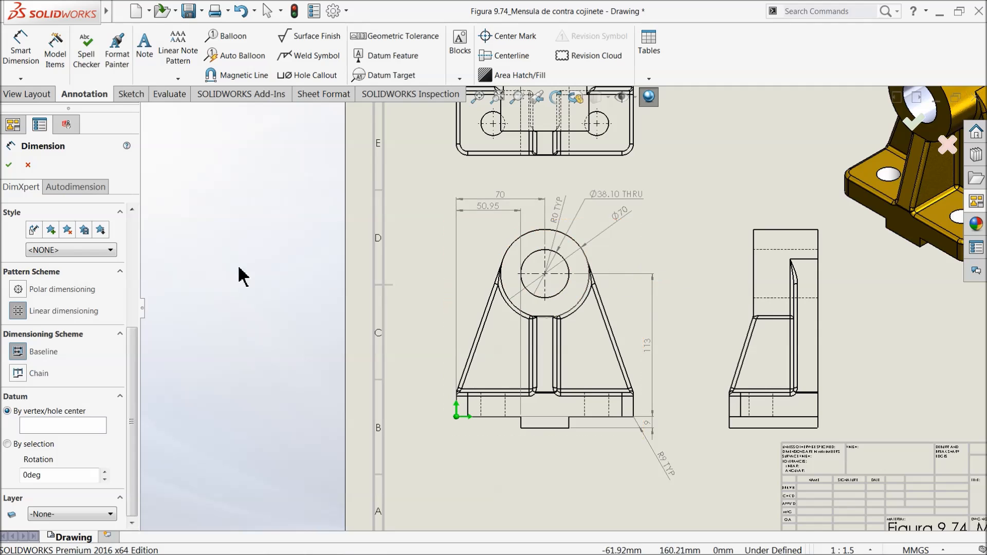
left_click(9, 165)
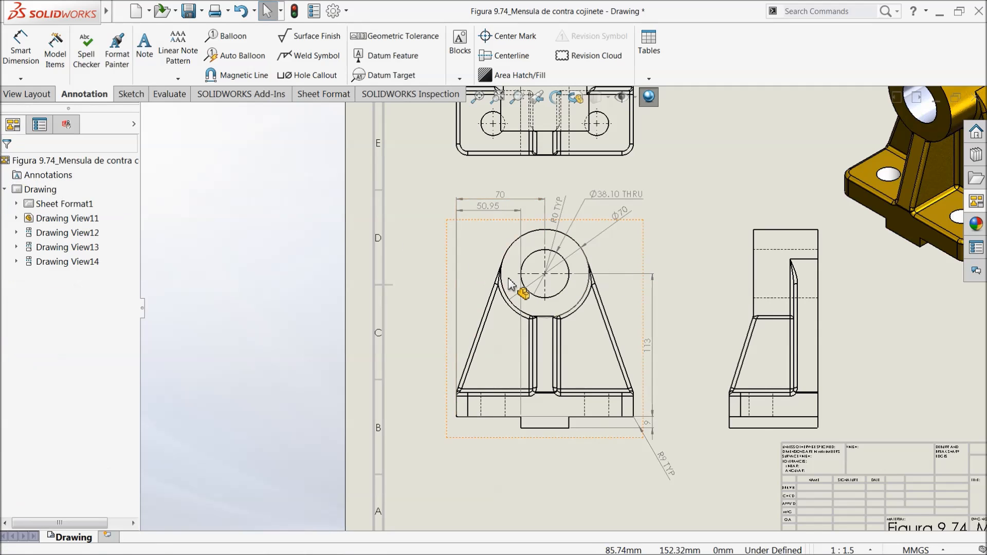
Select the side view and switch the dimensioning tool from DimXpert to Smart dimensioning
scroll(569, 227, "up", 4)
scroll(628, 201, "down", 3)
scroll(612, 256, "up", 3)
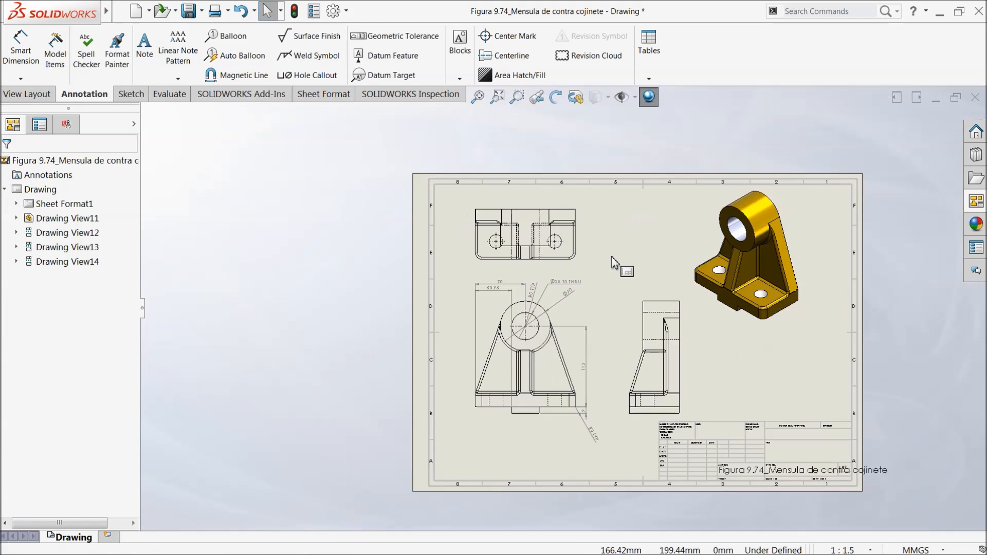
scroll(706, 385, "down", 3)
left_click(626, 334)
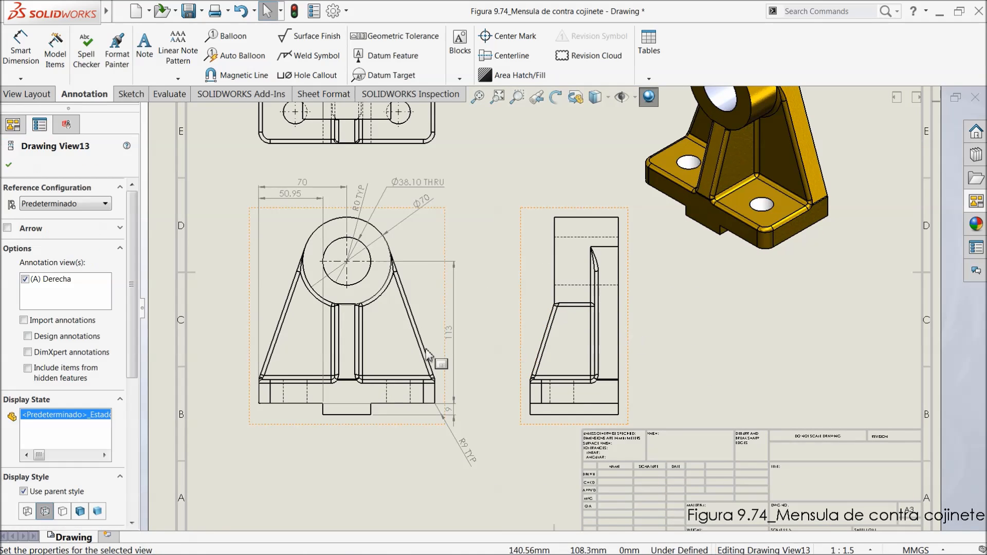
mouse_move(131, 307)
left_mouse_down()
mouse_move(134, 368)
mouse_move(136, 304)
left_mouse_up()
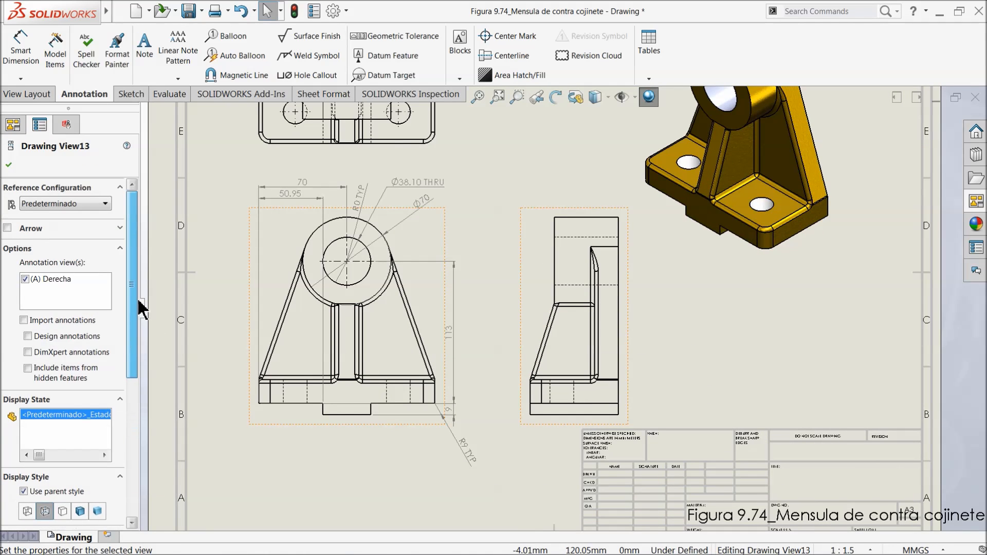
left_click(39, 94)
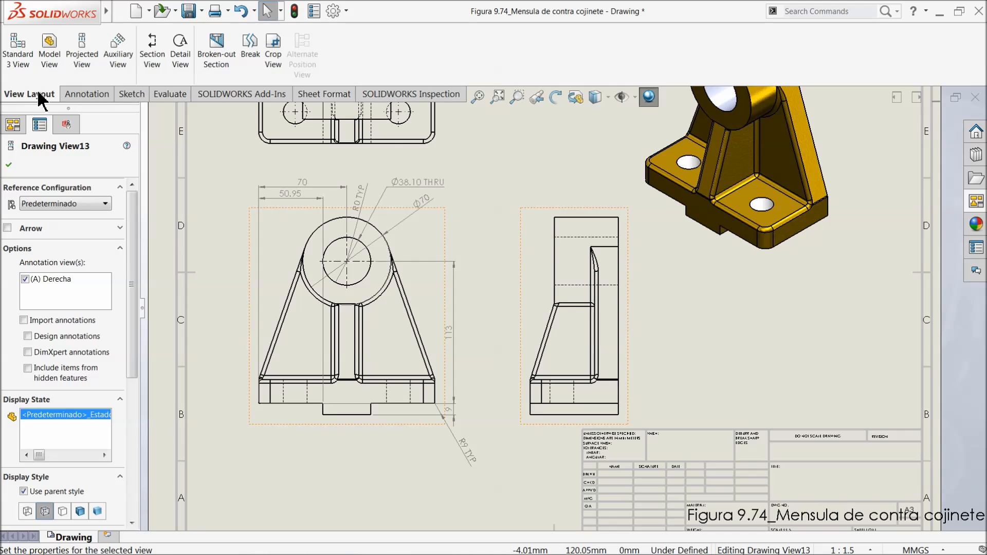
left_click(77, 93)
left_click(23, 59)
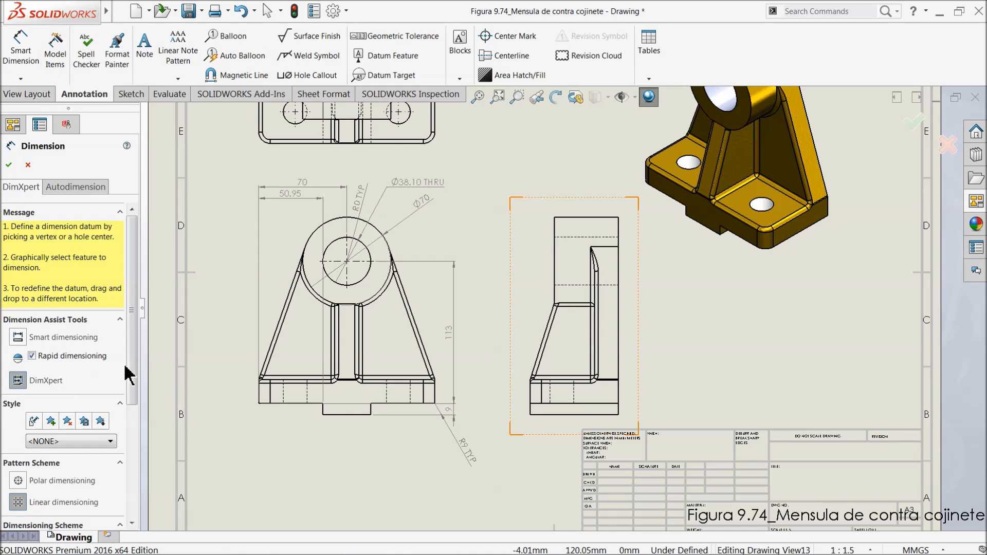
left_click_drag(132, 364, 128, 386)
left_click(20, 295)
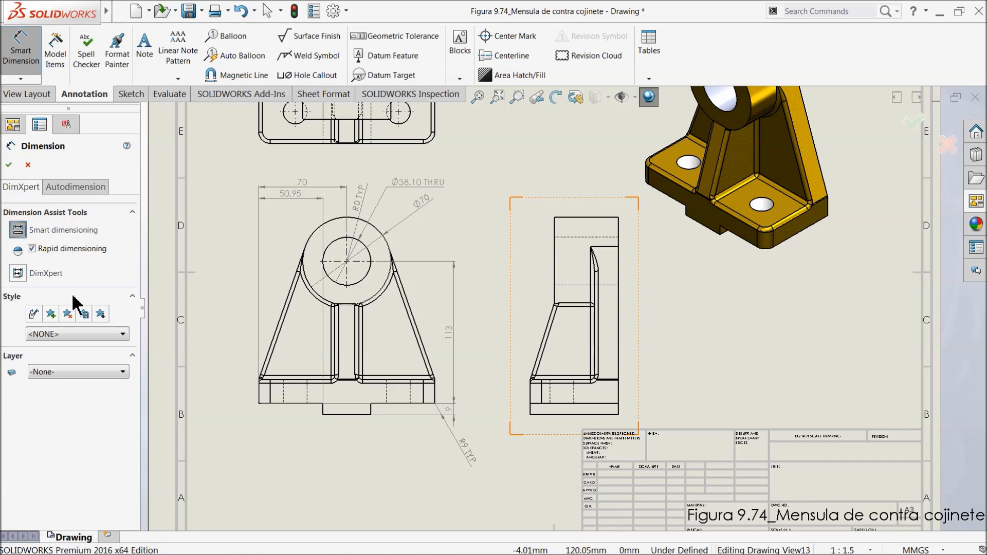
Dimension the cylinder's length along its upper edge and the bracket's overall height in the side view
scroll(563, 250, "up", 2)
scroll(563, 249, "down", 3)
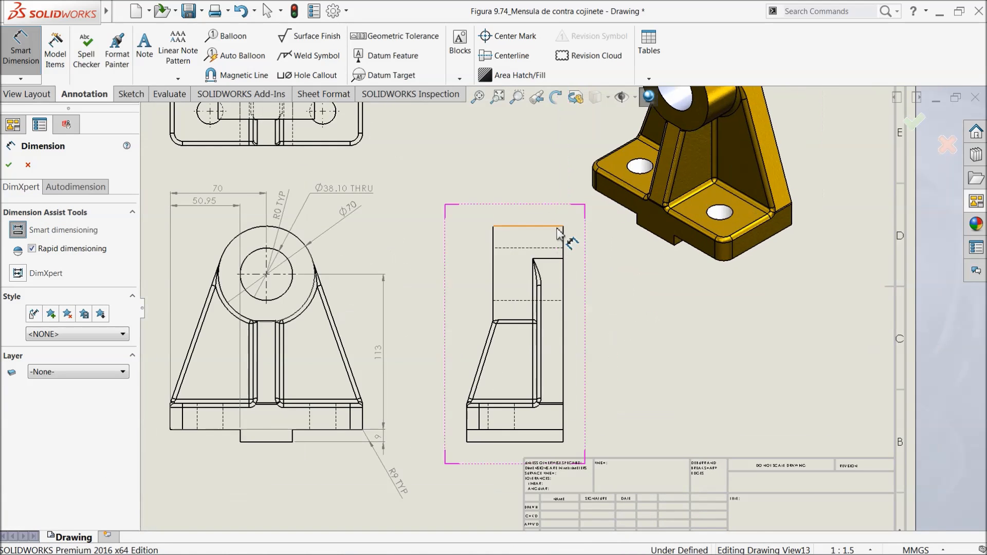
scroll(562, 250, "down", 2)
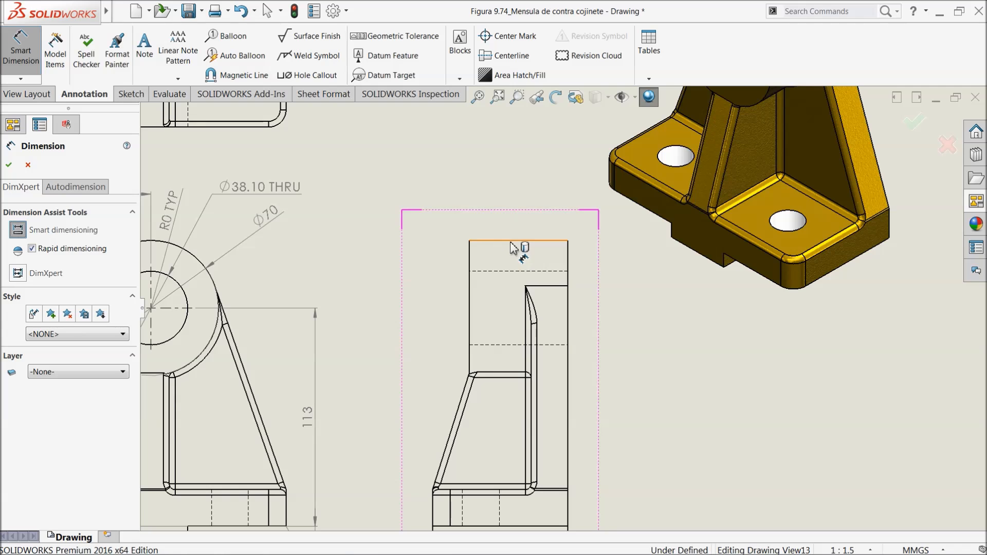
left_click(513, 246)
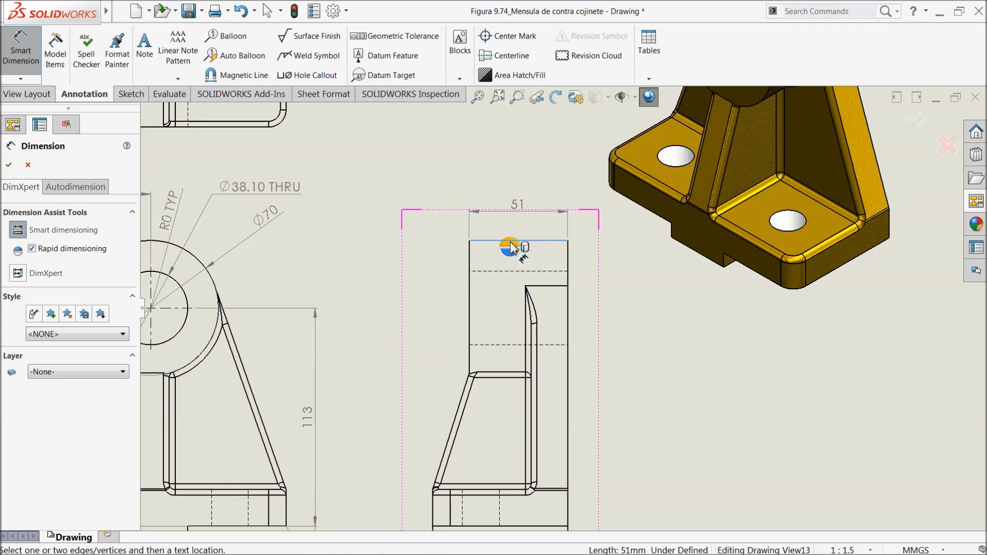
left_click(520, 181)
scroll(545, 247, "up", 3)
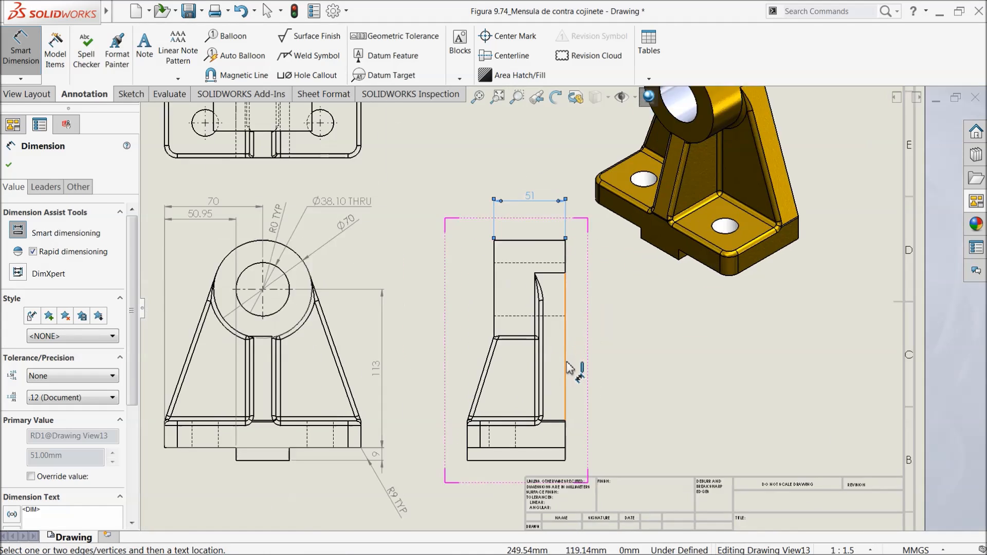
scroll(568, 231, "down", 2)
left_click(564, 225)
left_click(642, 324)
Dimension the height of the cylinder's front face and the thickness of the back plate in the side view
left_click(476, 271)
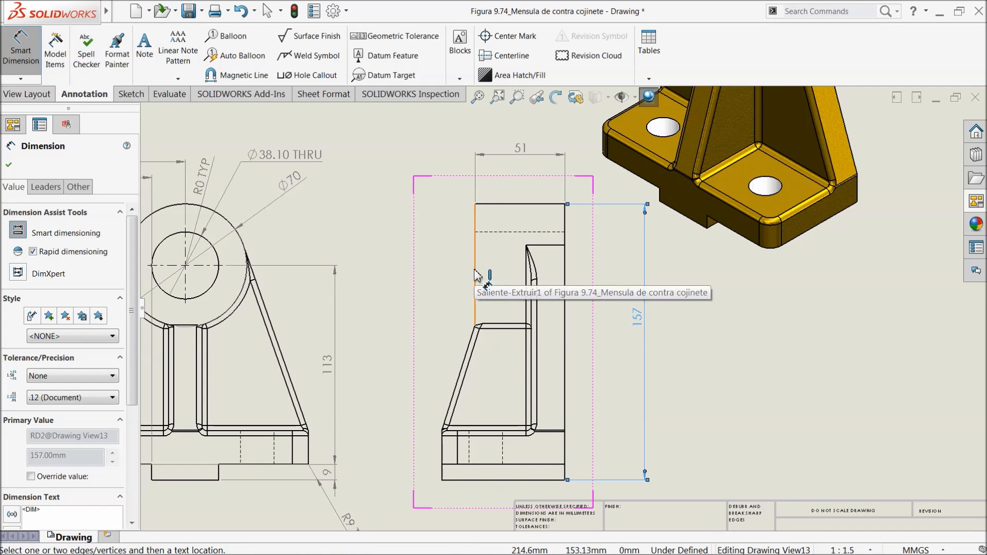
left_click(380, 269)
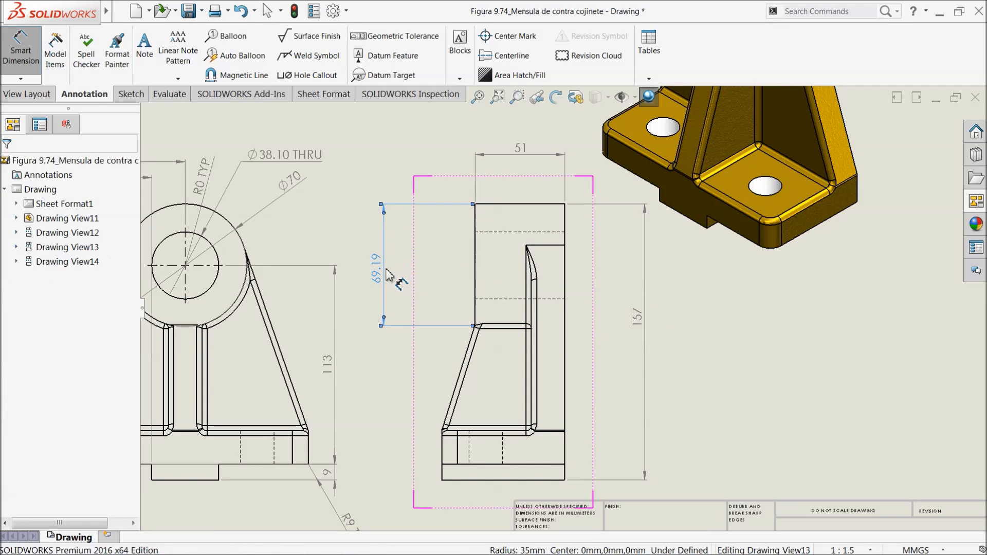
left_click(549, 246)
left_click(548, 195)
scroll(564, 308, "up", 1)
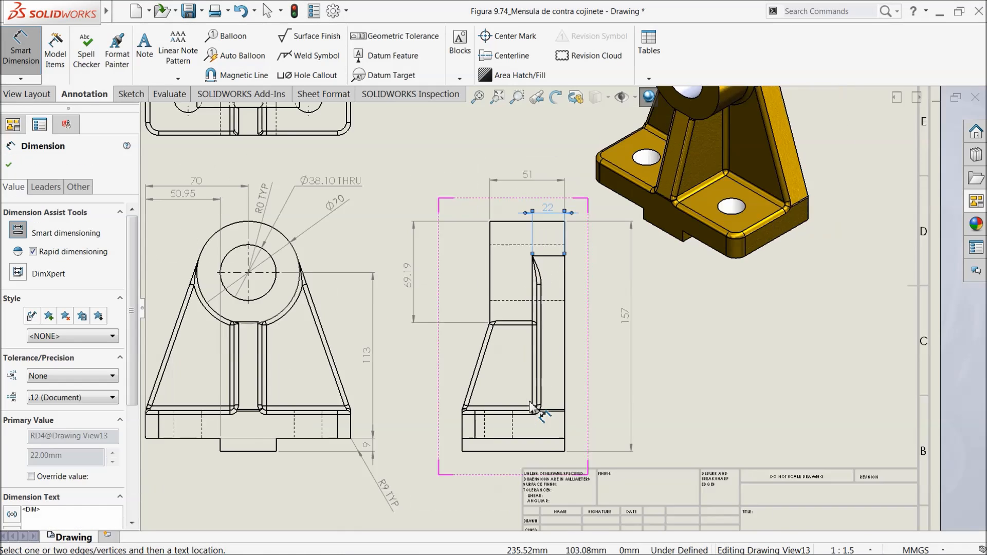
Dimension the base's depth and the bottom tongue's height in the side view, and end the dimensioning command
scroll(532, 406, "down", 5)
left_click(546, 343)
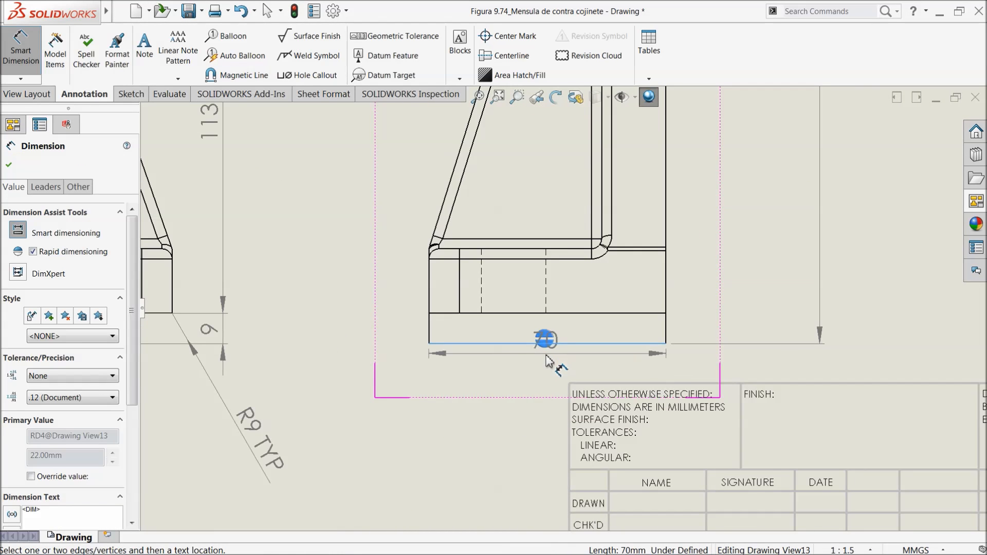
left_click(546, 369)
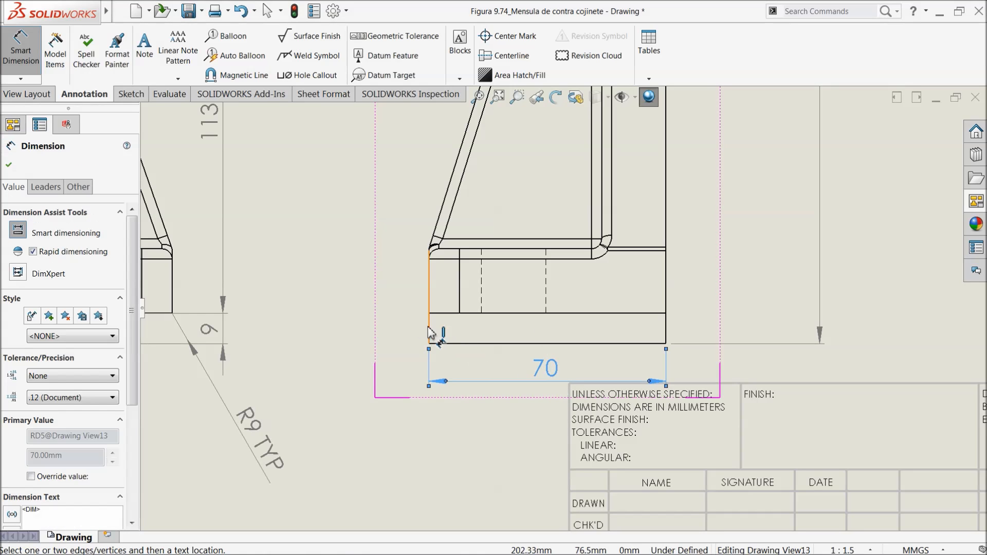
left_click(448, 313)
left_click(450, 344)
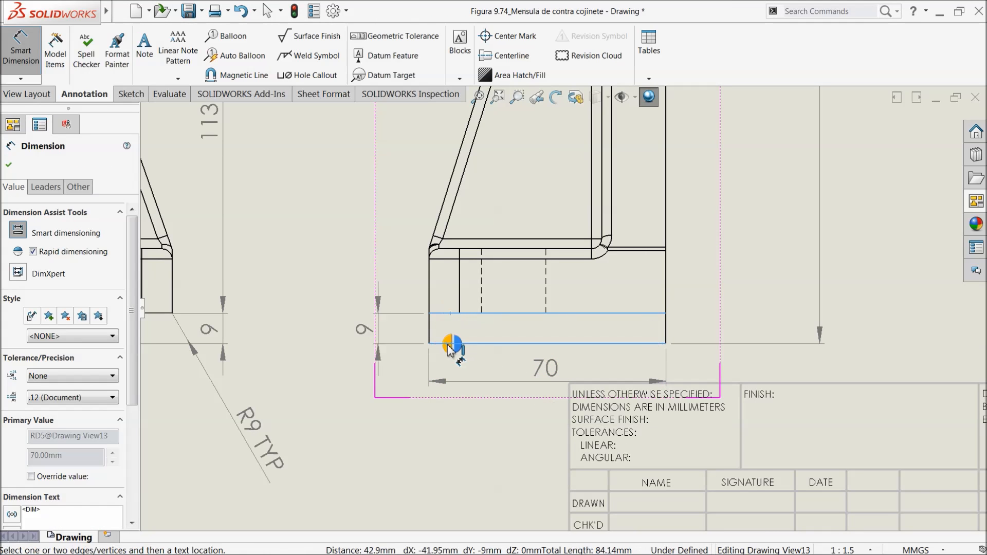
left_click(312, 326)
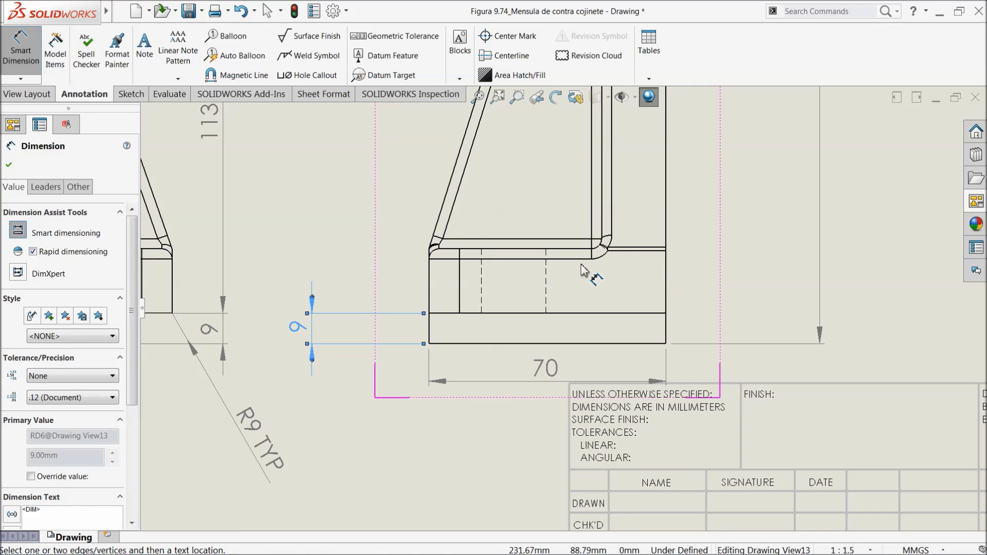
scroll(489, 267, "up", 5)
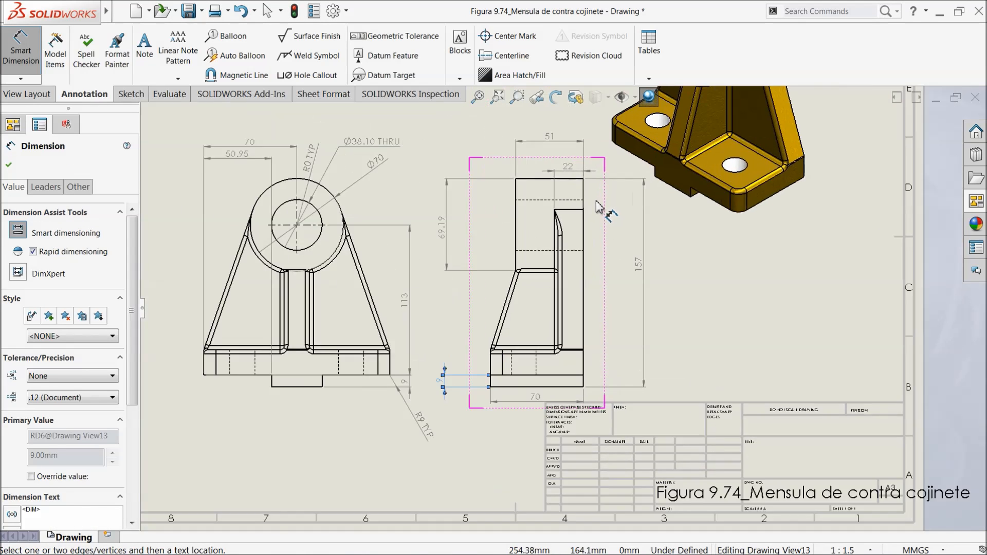
scroll(576, 252, "down", 2)
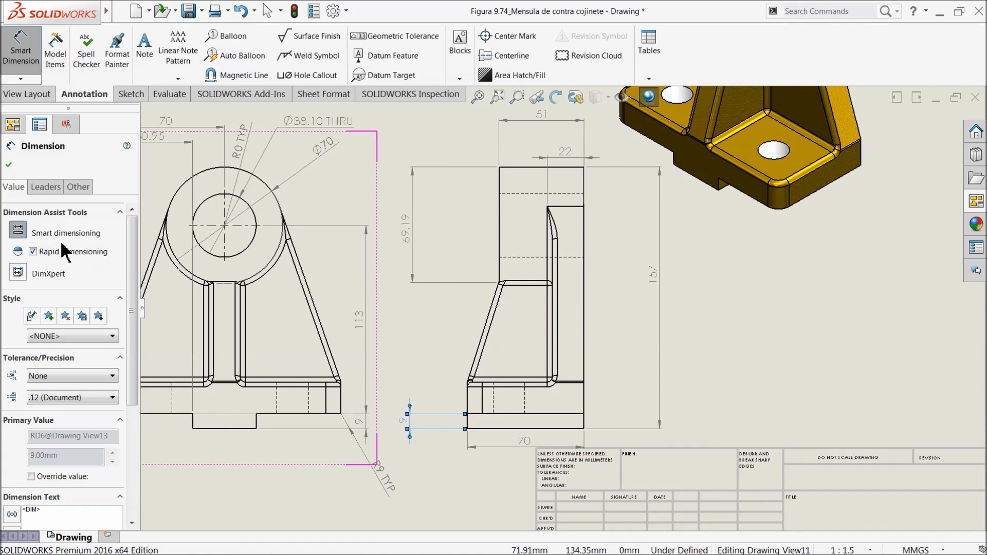
left_click(9, 167)
key("f")
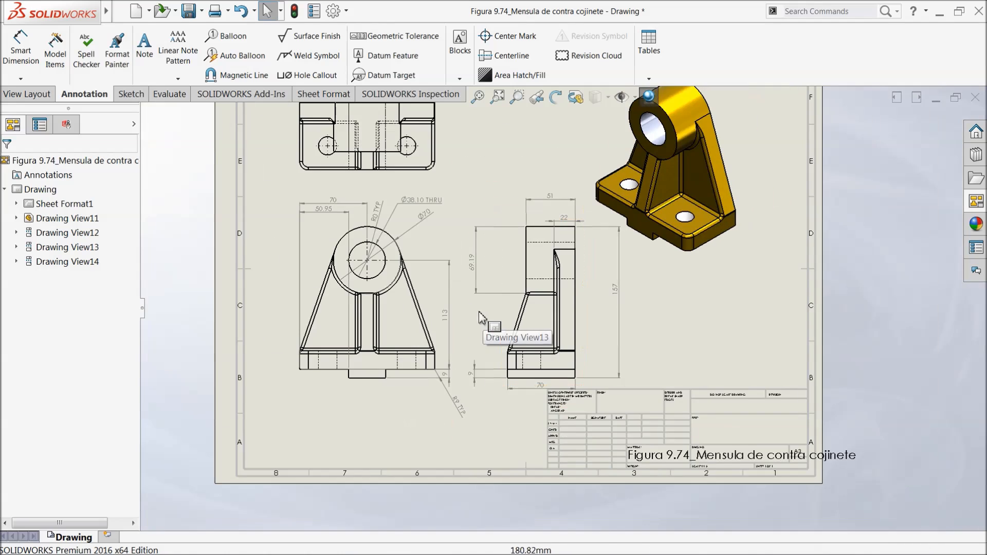
Dimension the bracket's overall width above the top view with Smart Dimension
scroll(483, 318, "down", 4)
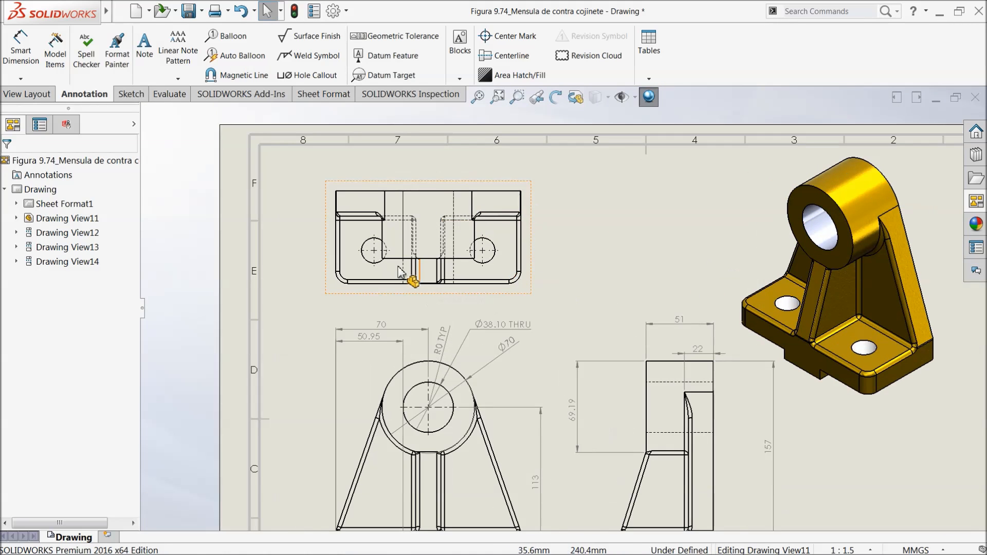
left_click(22, 50)
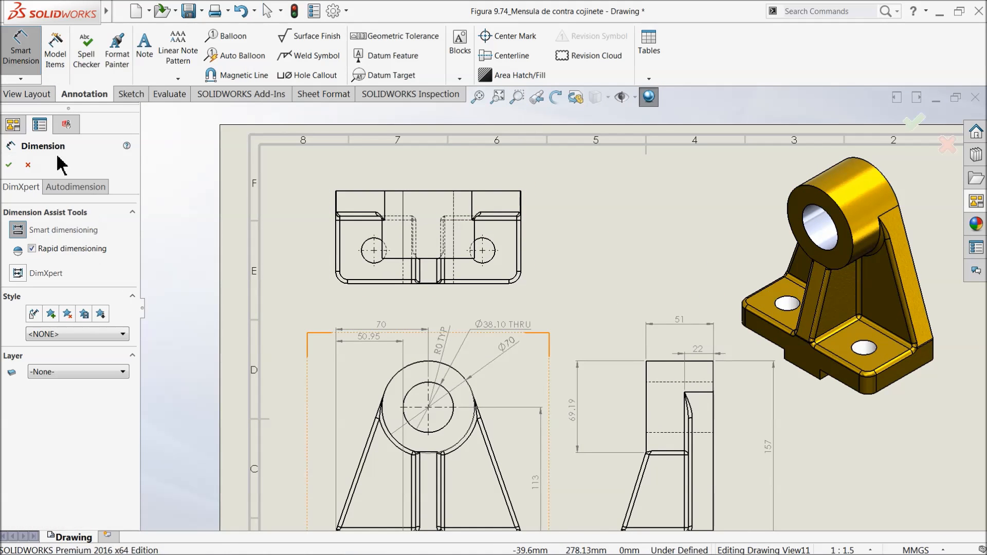
scroll(432, 221, "down", 2)
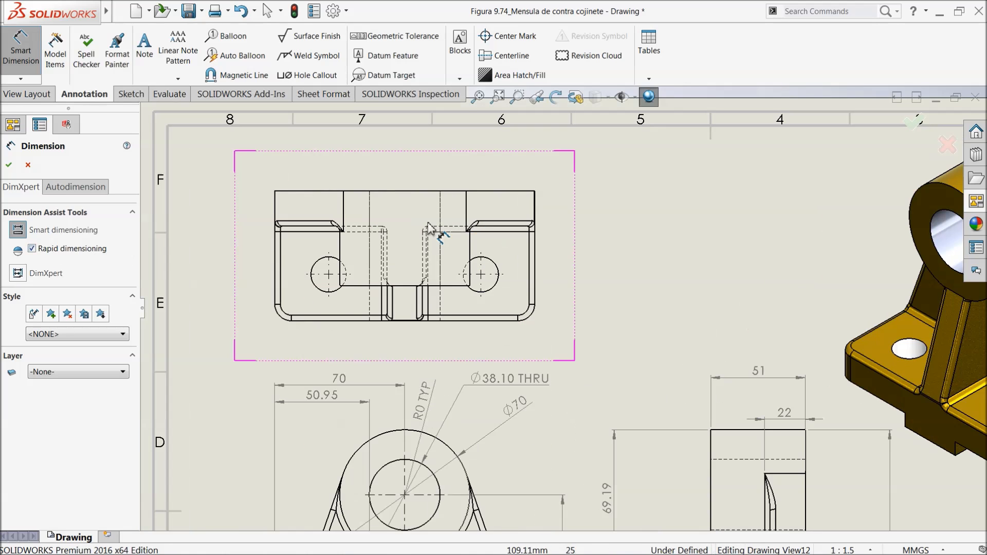
left_click(390, 191)
left_click(390, 172)
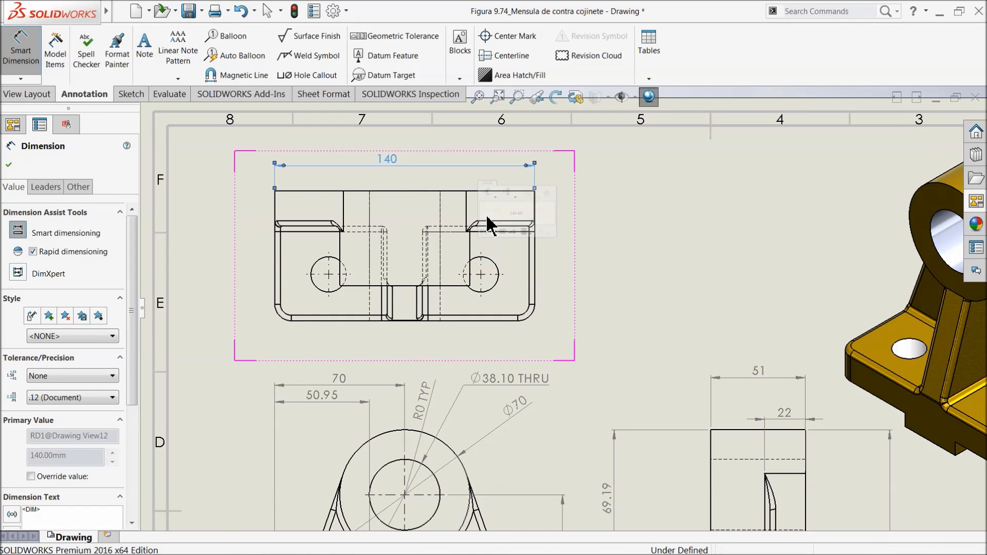
Dimension the overall depth and the right mounting hole's diameter in the top view
left_click(464, 192)
left_click(465, 321)
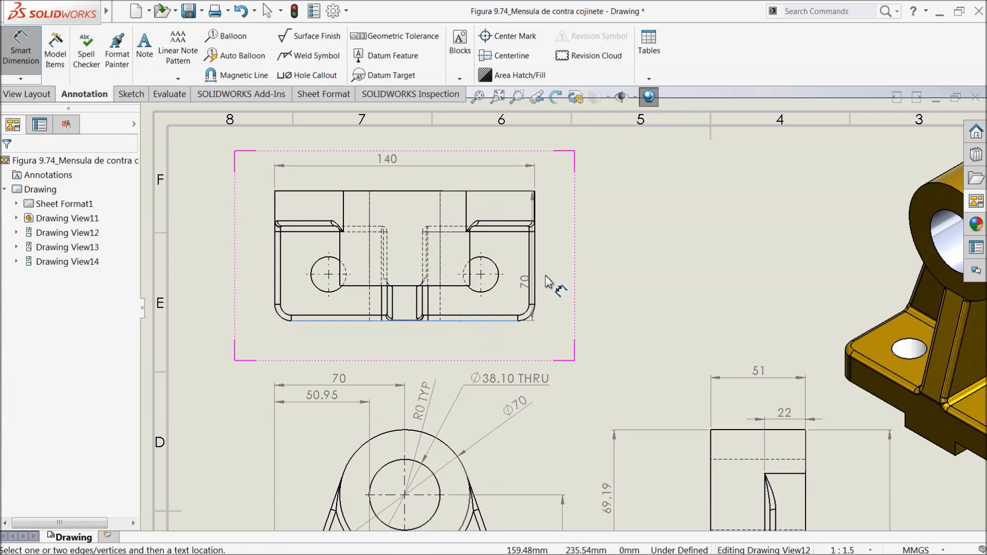
left_click(631, 255)
left_click(496, 284)
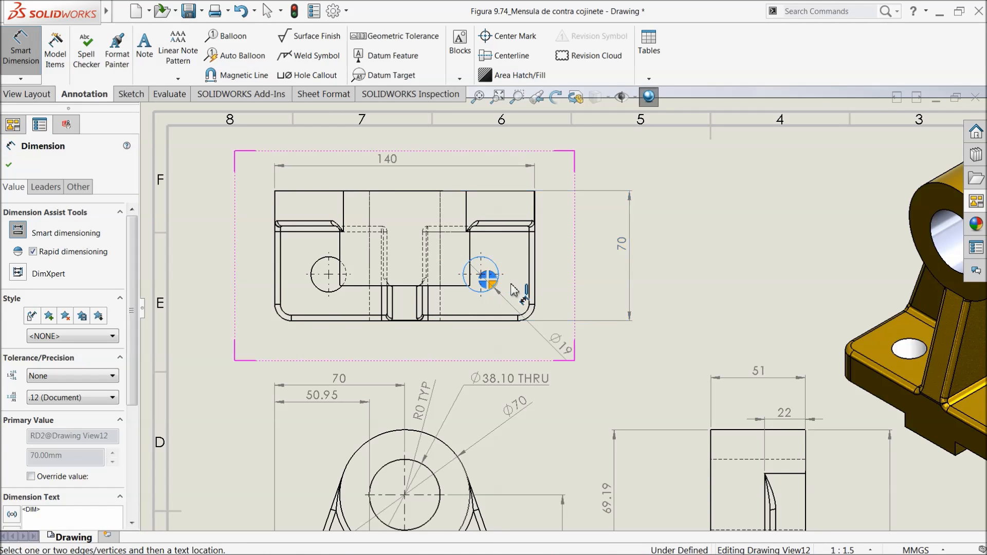
left_click(628, 357)
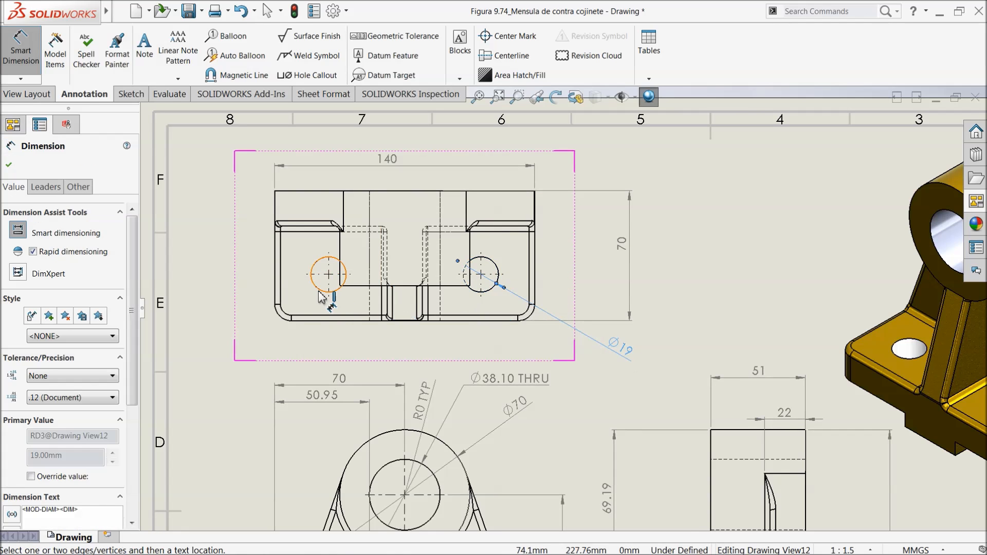
Dimension the base's lower-left corner radius and the cylinder's outer diameter in the top view
left_click(281, 322)
left_click(206, 349)
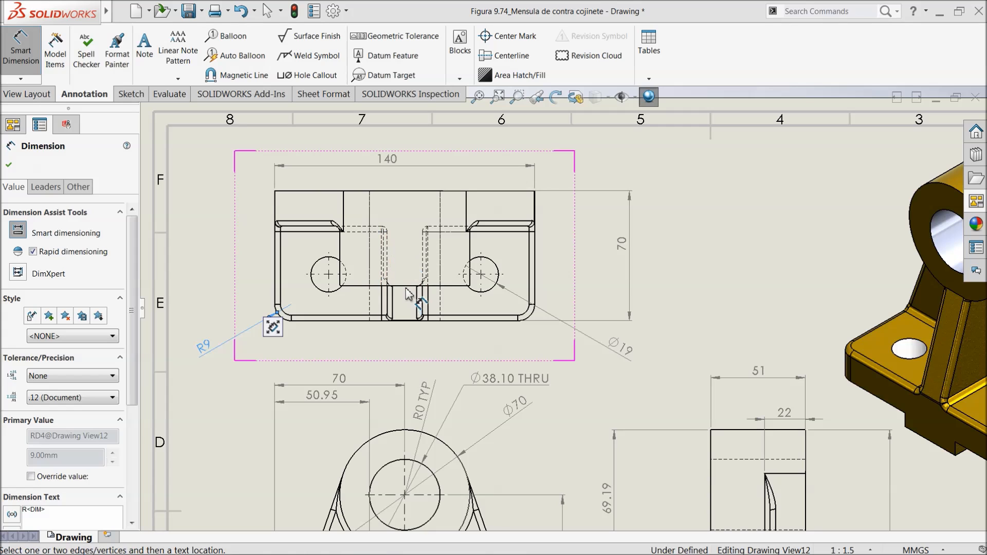
left_click(406, 286)
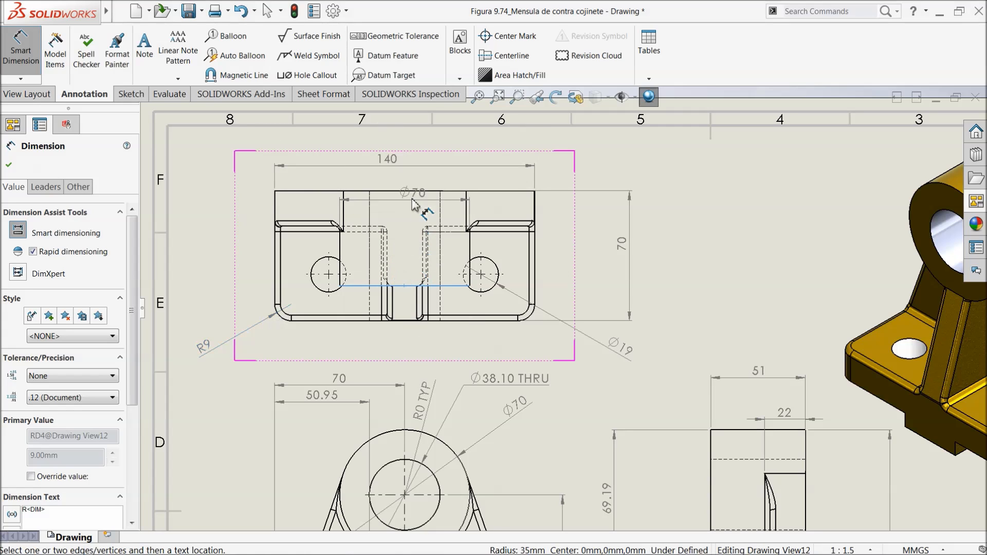
left_click(414, 186)
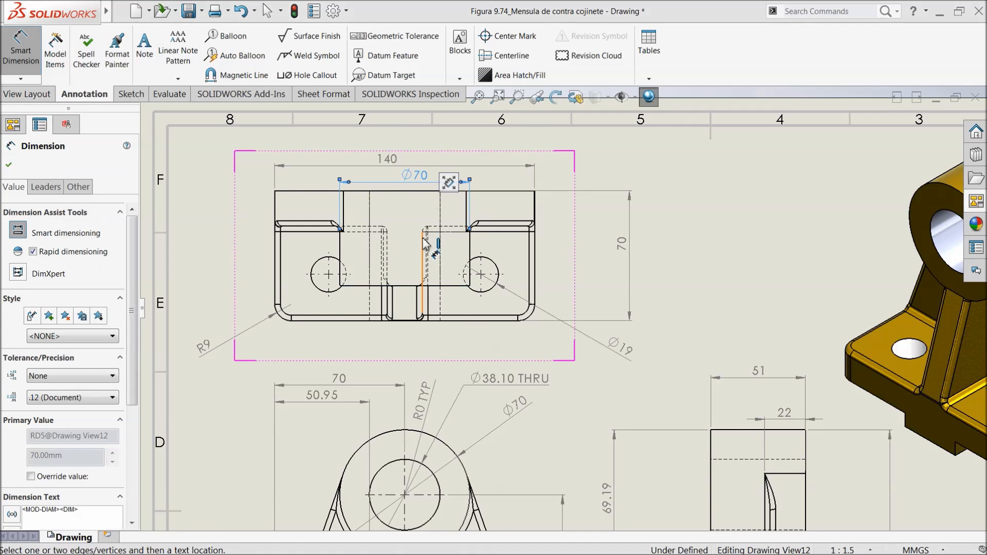
End the Smart Dimension command after dimensioning the top view
scroll(425, 244, "up", 5)
scroll(663, 393, "down", 2)
scroll(679, 390, "up", 1)
scroll(688, 385, "down", 2)
scroll(632, 360, "up", 2)
scroll(537, 289, "down", 1)
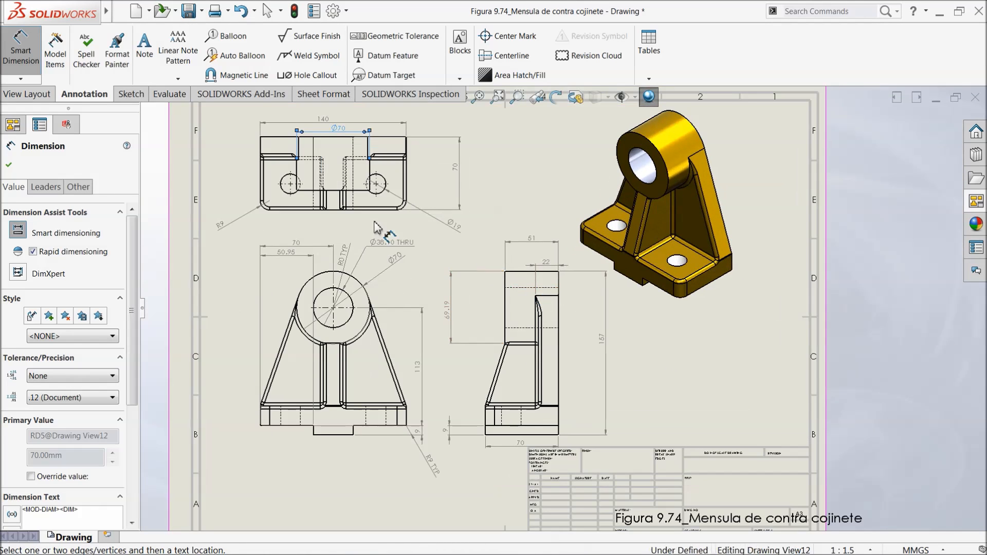
left_click(10, 165)
Add the text "imp" above the top view's overall depth dimension and the suffix "mm" after its value
scroll(465, 180, "down", 2)
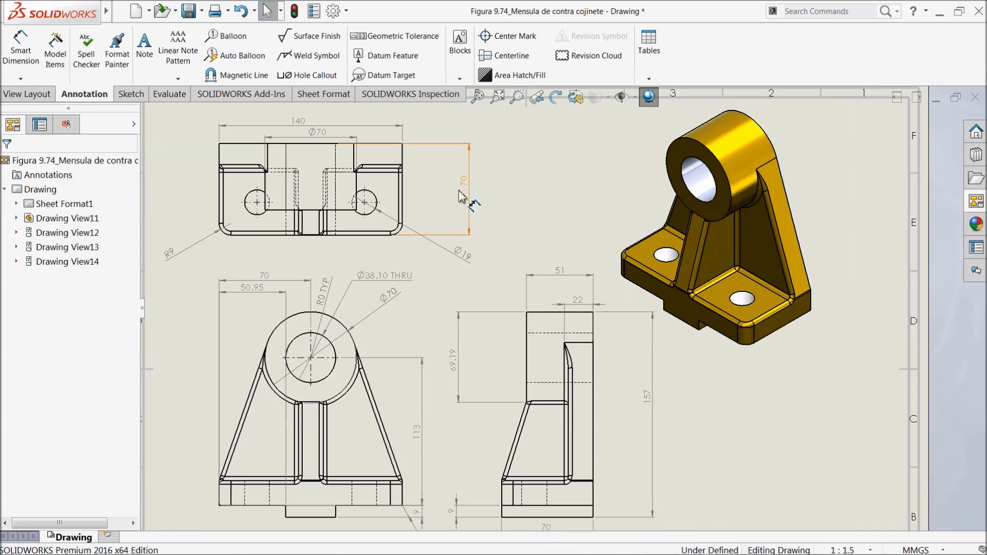
scroll(470, 196, "down", 3)
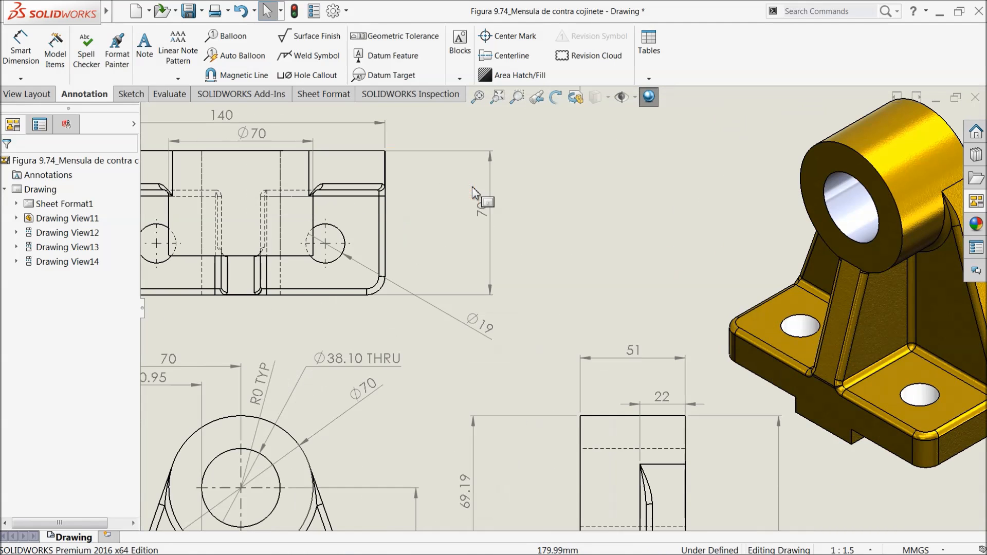
left_click(484, 212)
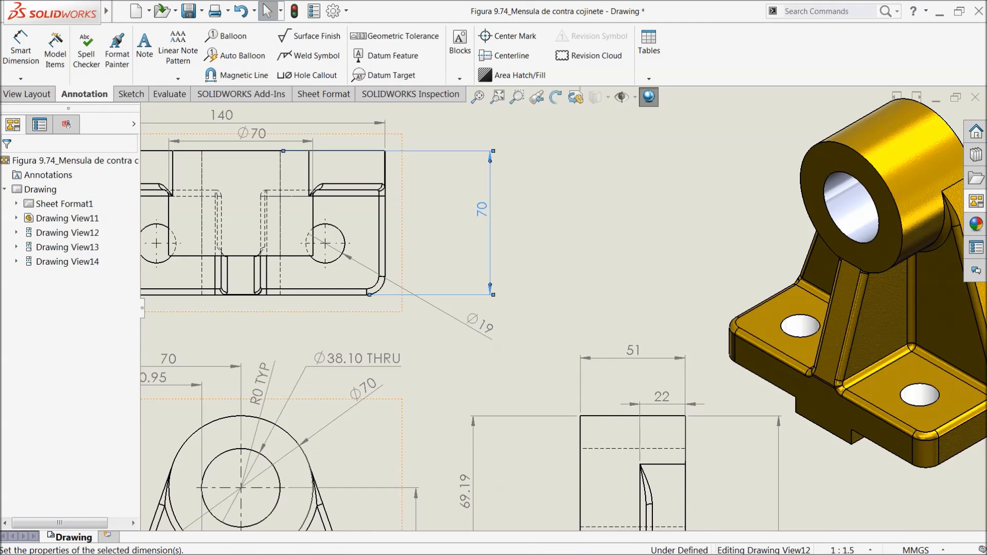
mouse_move(523, 206)
left_click(540, 162)
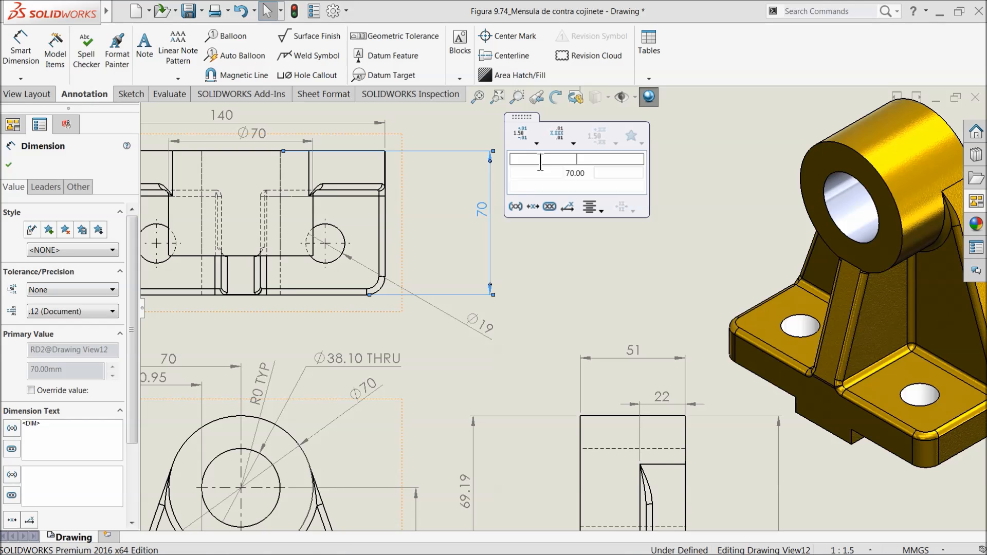
type("imp")
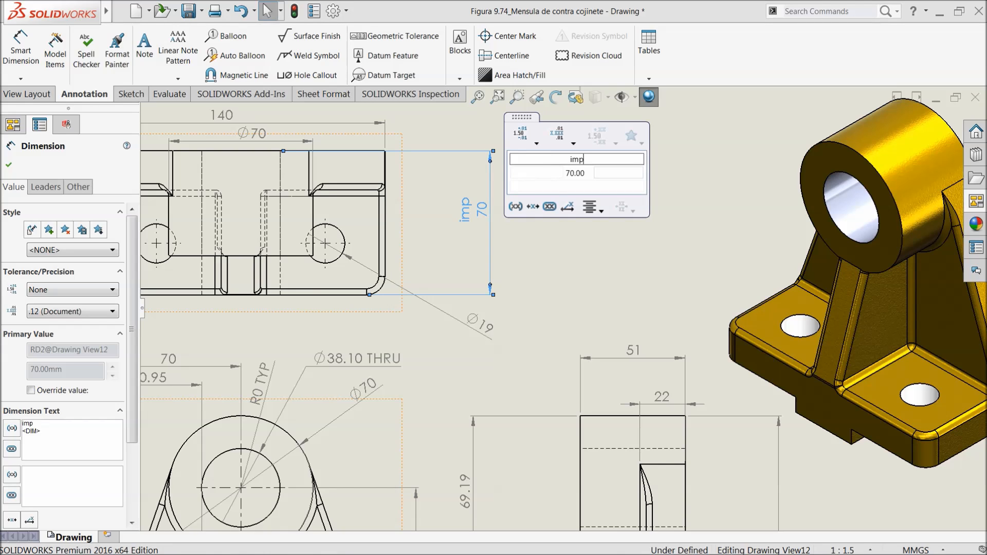
left_click(542, 174)
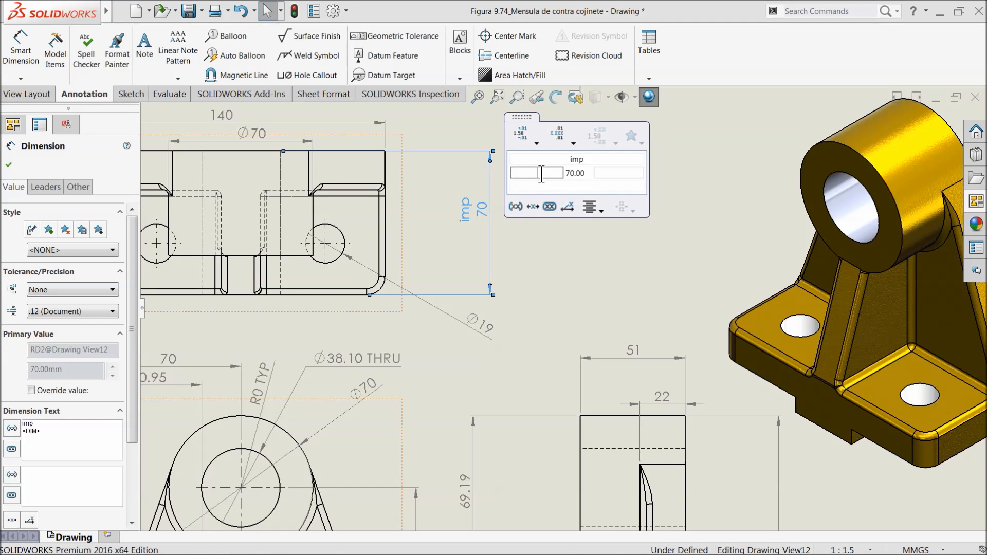
left_click(606, 174)
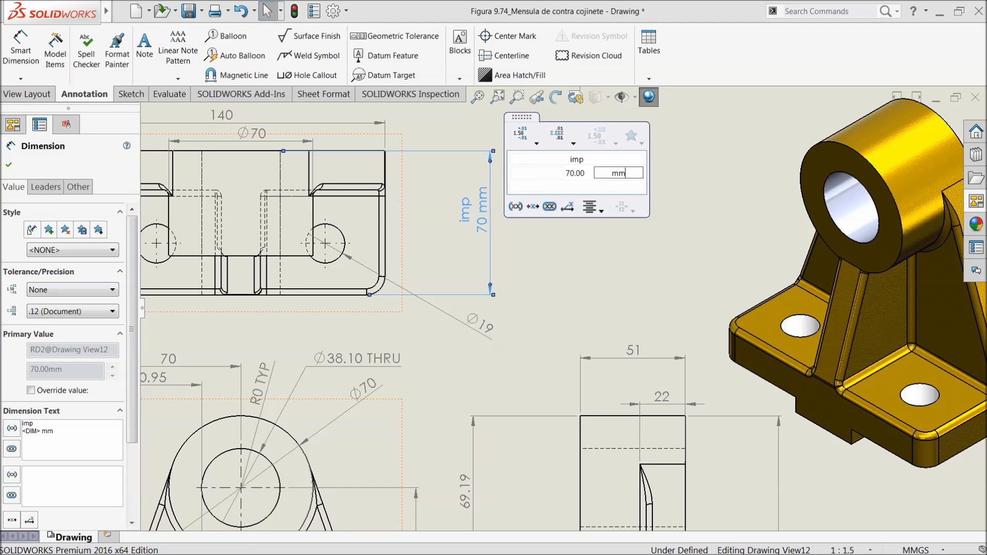
Try the prefix "inch" before the value of the top view's depth dimension and leave its text editing
left_click(530, 175)
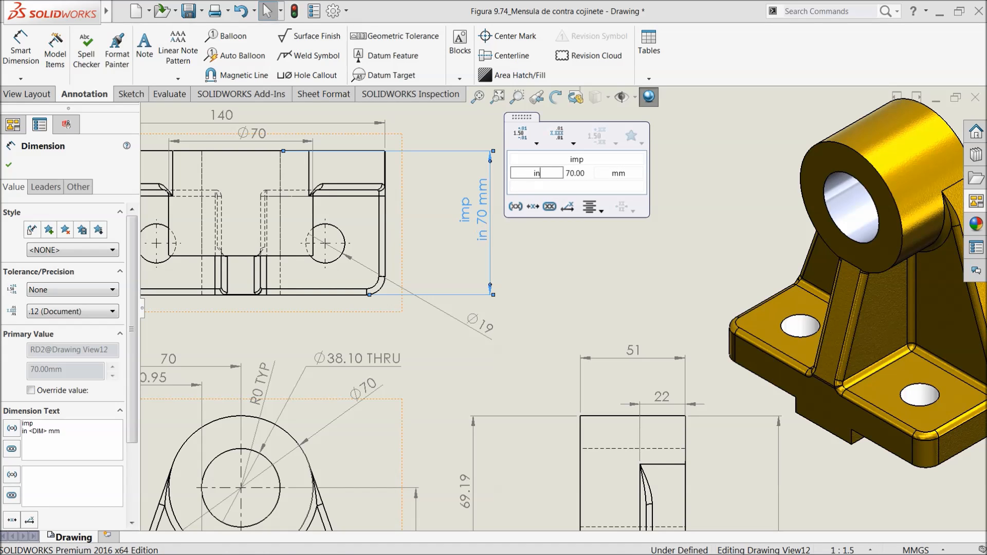
type("inch")
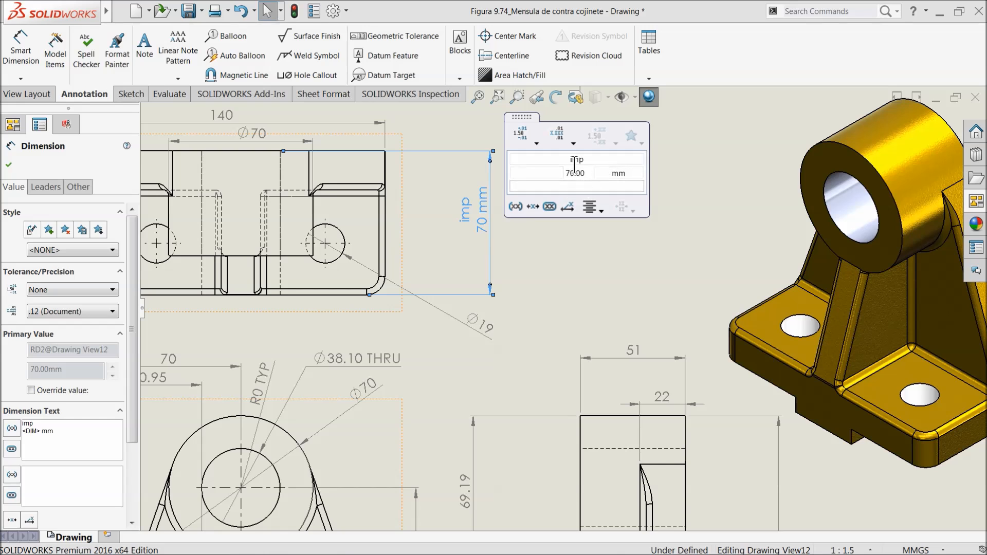
left_click(545, 256)
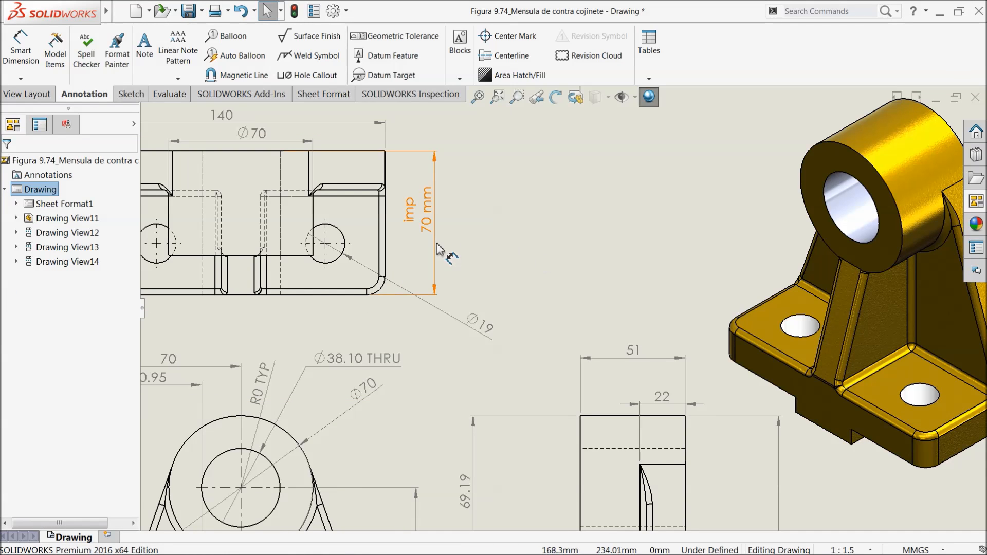
Set all dimensions of the front, top and side views to a bold custom font 6 mm high instead of the document font
key("f")
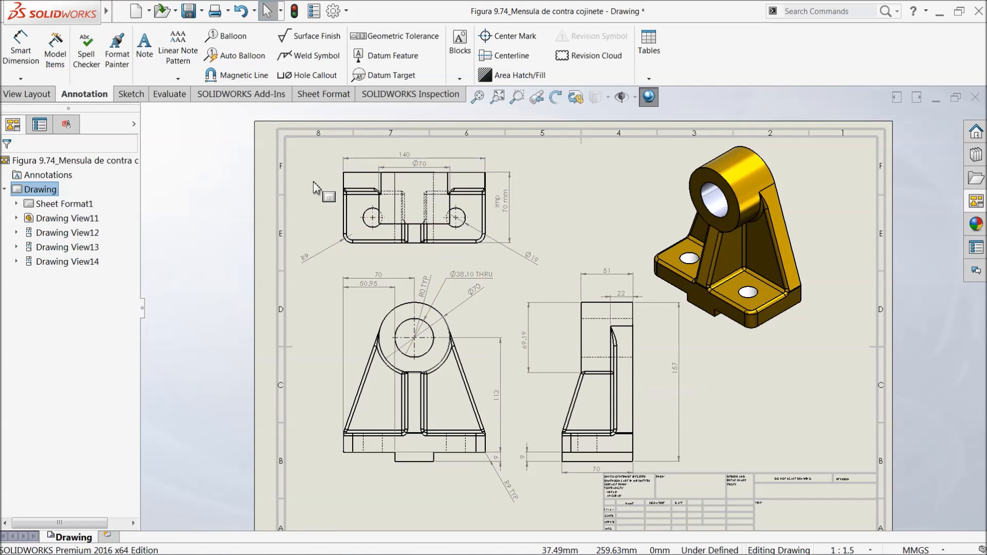
left_click_drag(290, 144, 795, 502)
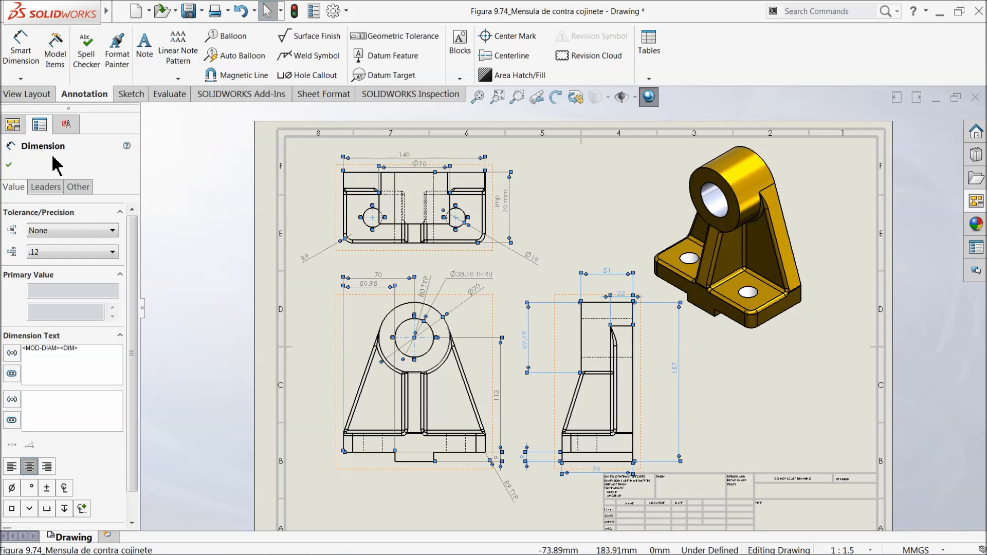
left_click(81, 187)
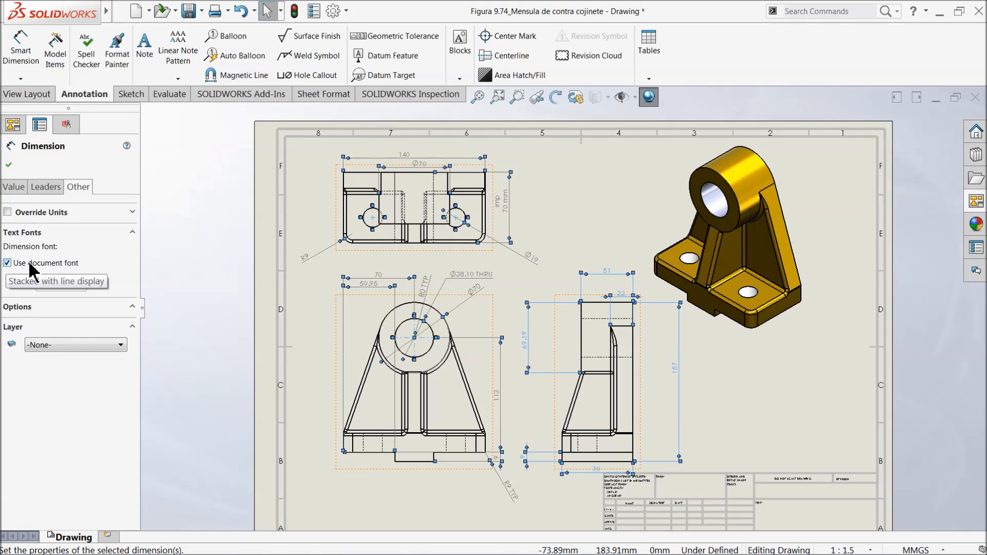
left_click(7, 264)
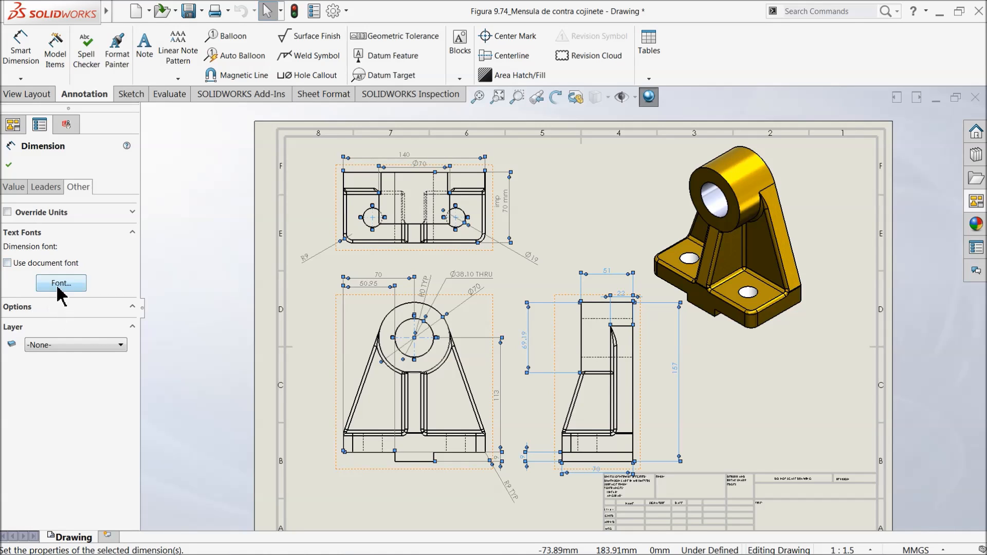
left_click(61, 283)
left_click_drag(503, 183, 254, 180)
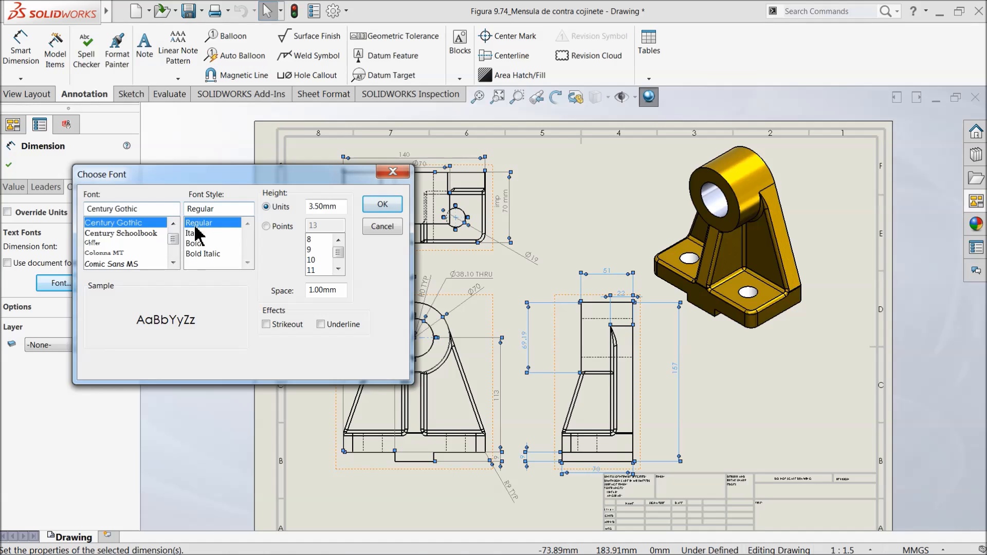
left_click(193, 243)
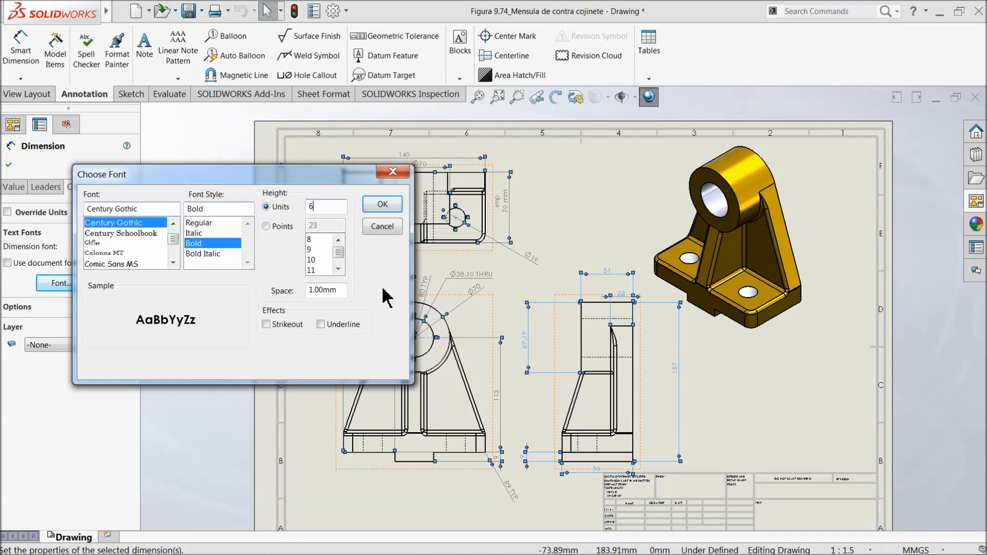
left_click(374, 211)
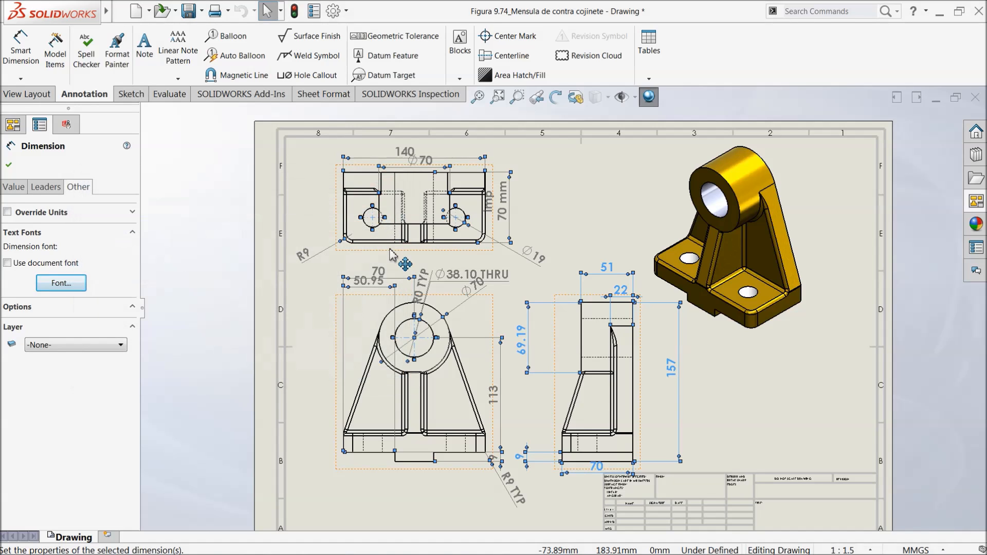
left_click(601, 202)
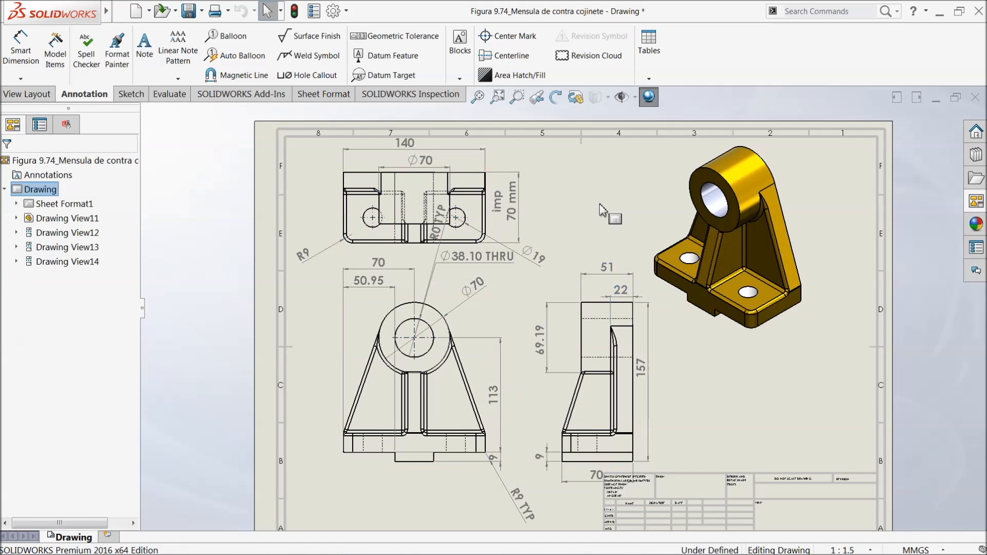
Remove the R0 TYP radius dimension from the front view
scroll(530, 331, "up", 2)
scroll(506, 236, "down", 3)
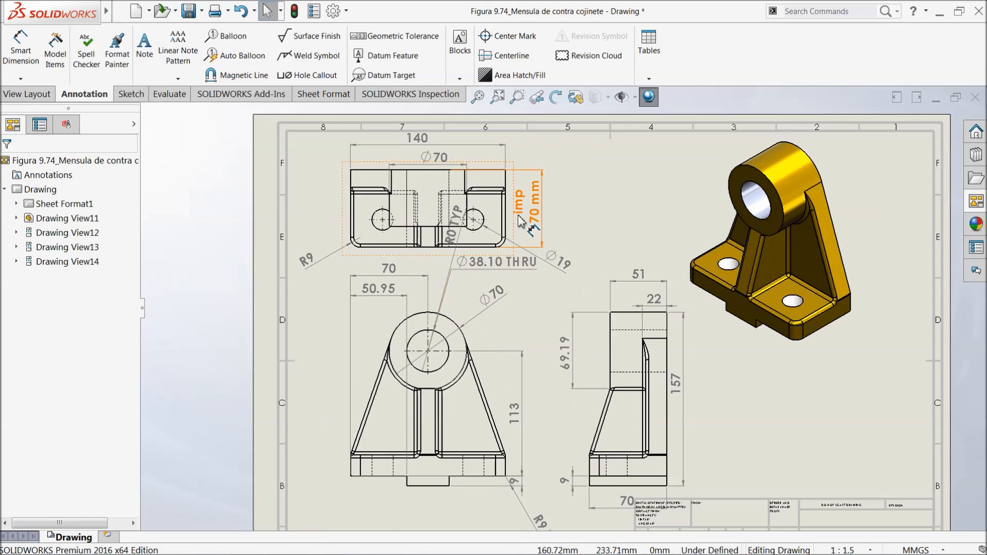
left_click_drag(438, 260, 465, 321)
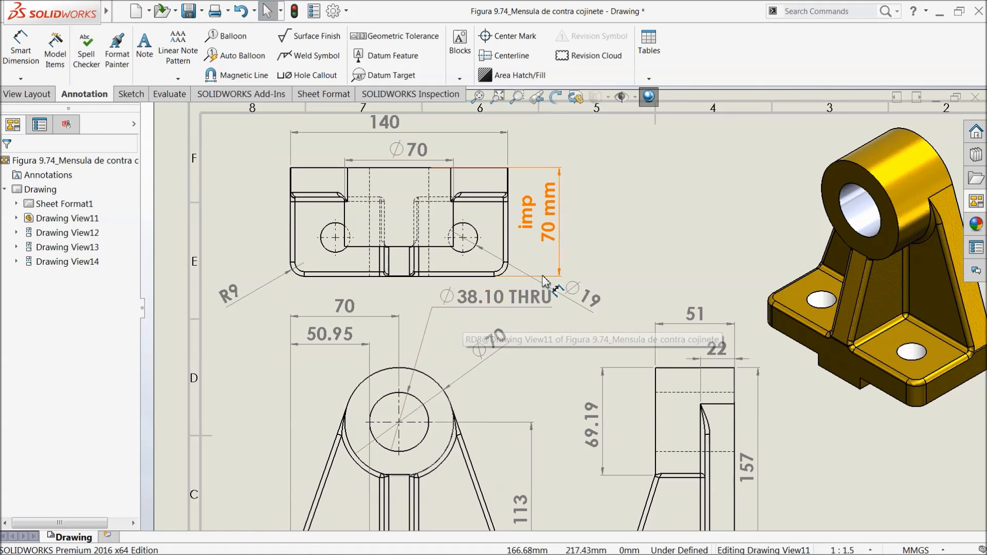
Reposition the side view's base depth and tongue height dimensions and the front view's R9 TYP radius so their enlarged text is clear
scroll(561, 307, "up", 2)
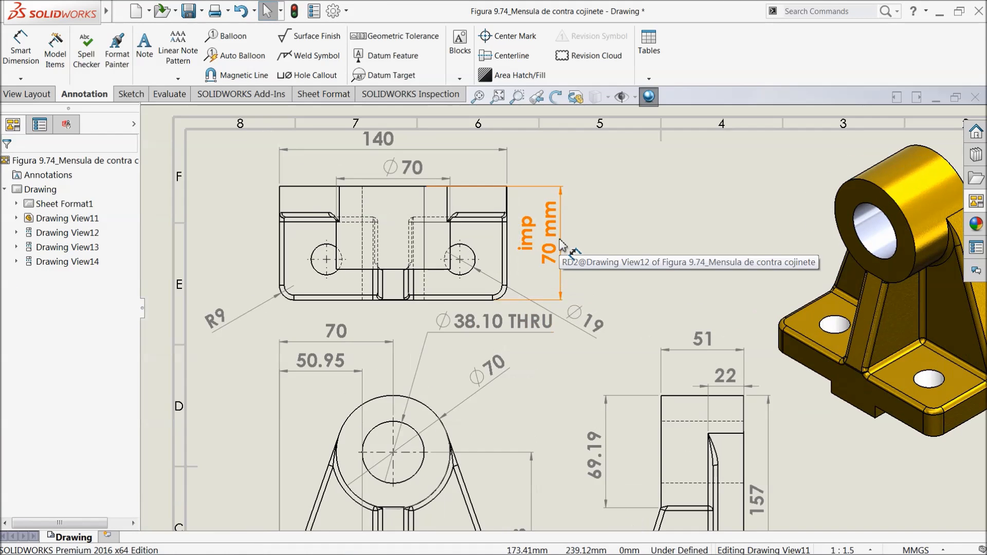
scroll(624, 266, "up", 3)
scroll(631, 414, "down", 1)
scroll(632, 414, "up", 1)
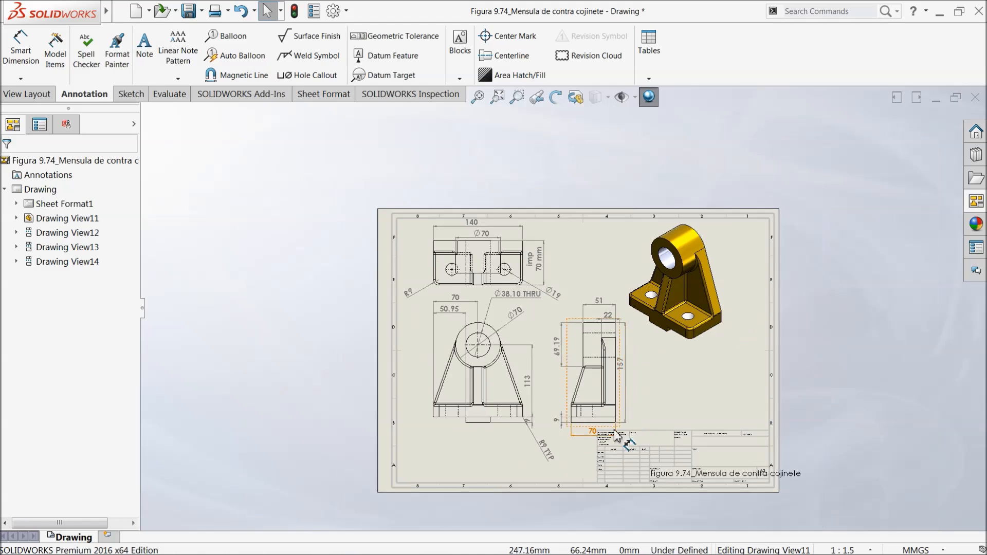
scroll(560, 406, "down", 5)
mouse_move(548, 397)
left_mouse_down()
mouse_move(543, 381)
mouse_move(547, 388)
left_mouse_up()
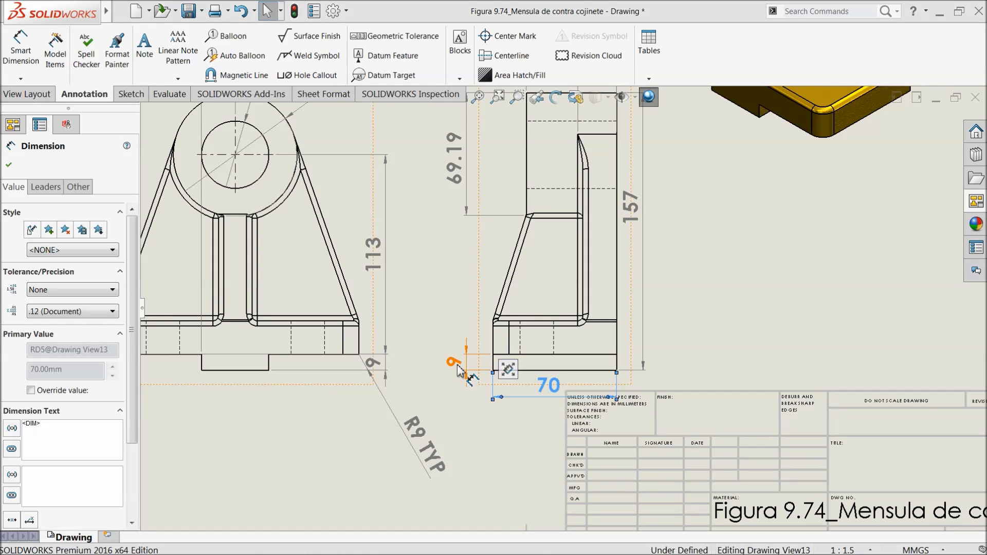
left_click_drag(453, 365, 438, 311)
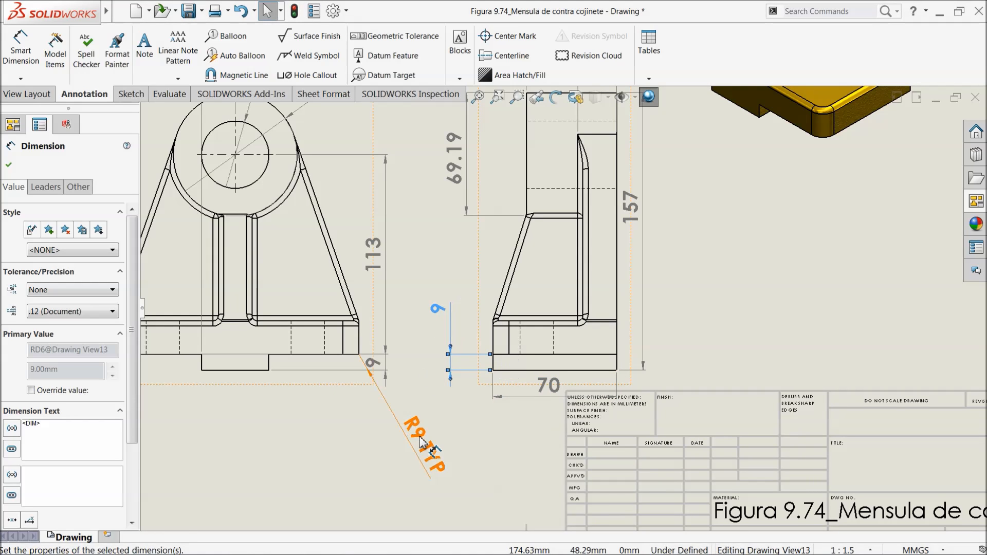
left_click_drag(424, 445, 391, 428)
scroll(391, 428, "down", 5)
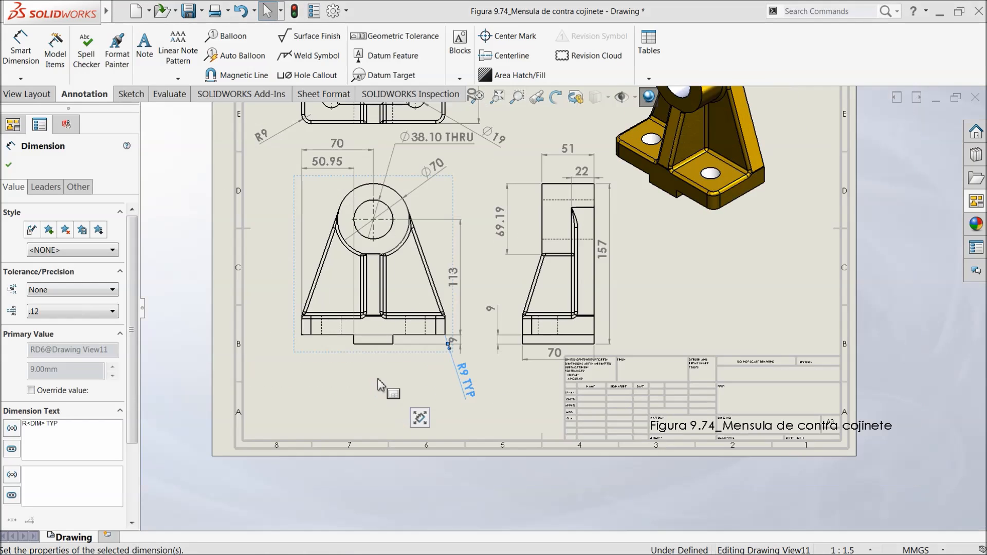
scroll(418, 414, "up", 2)
scroll(575, 234, "up", 2)
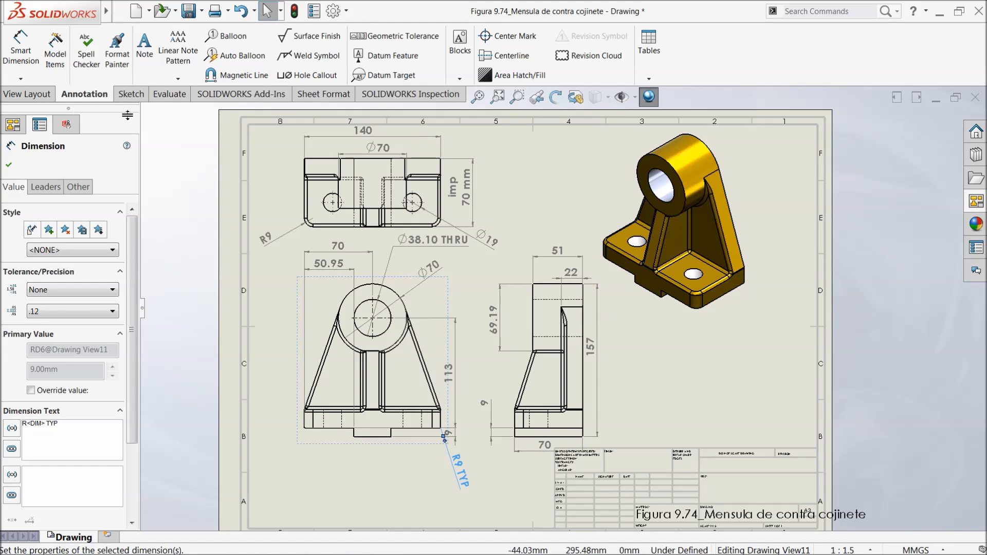
Start a vertical ordinate dimension in the side view with its zero at the cylinder's upper-left corner, placed outside the existing height dimension
left_click(21, 79)
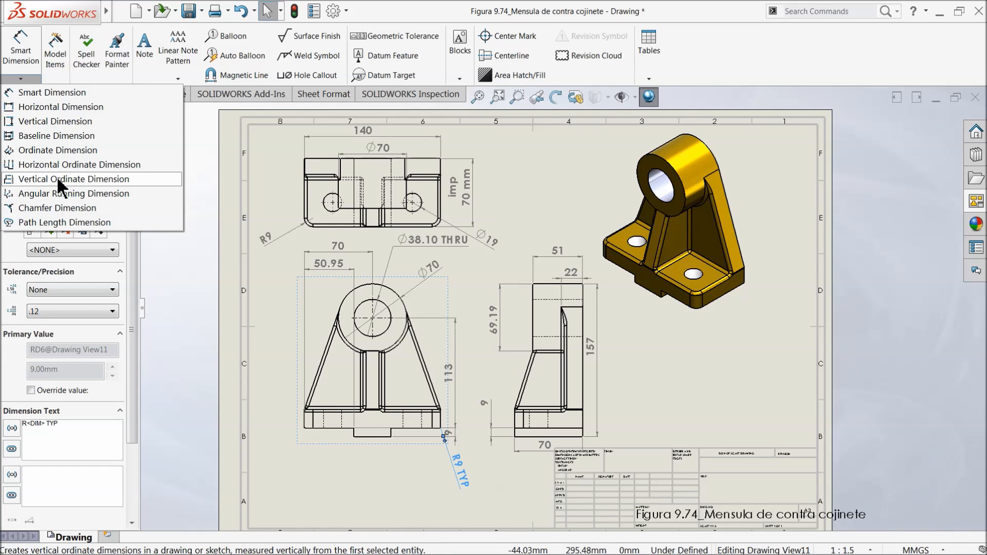
left_click(36, 185)
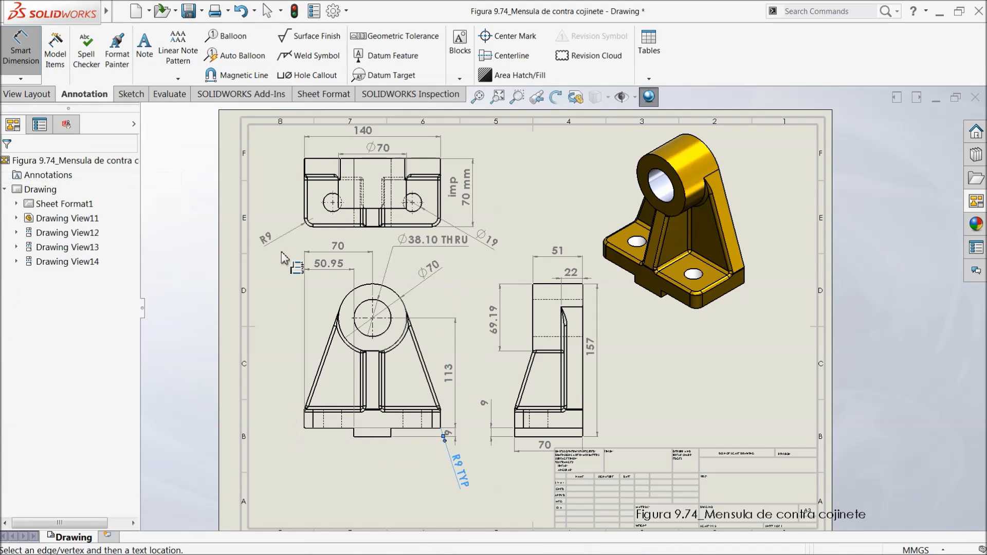
scroll(540, 299, "down", 5)
scroll(525, 277, "down", 2)
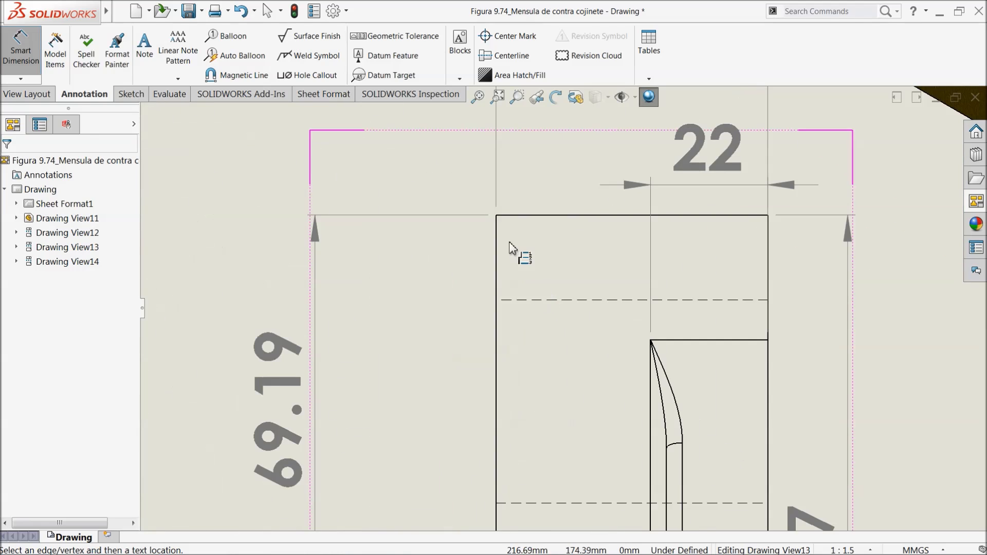
left_click(496, 216)
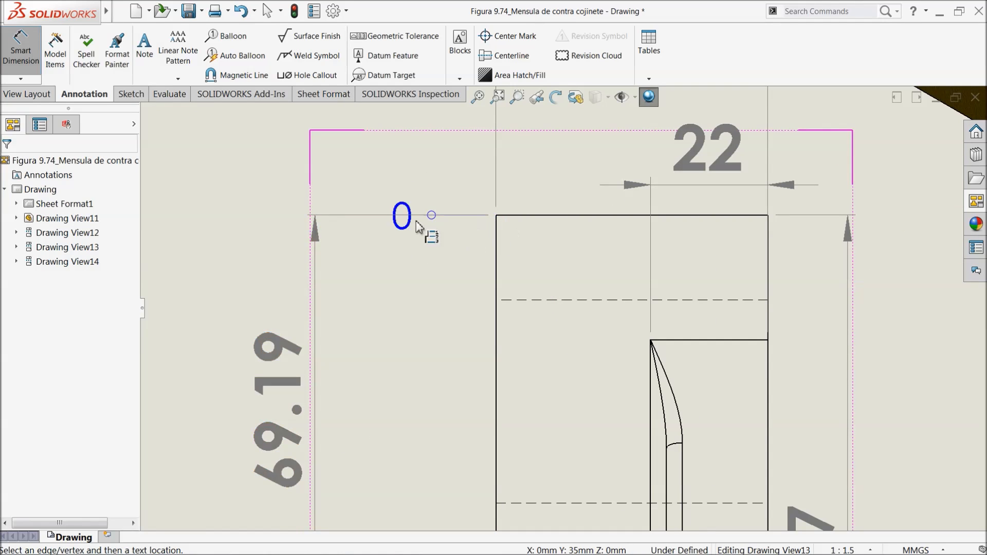
left_click(256, 215)
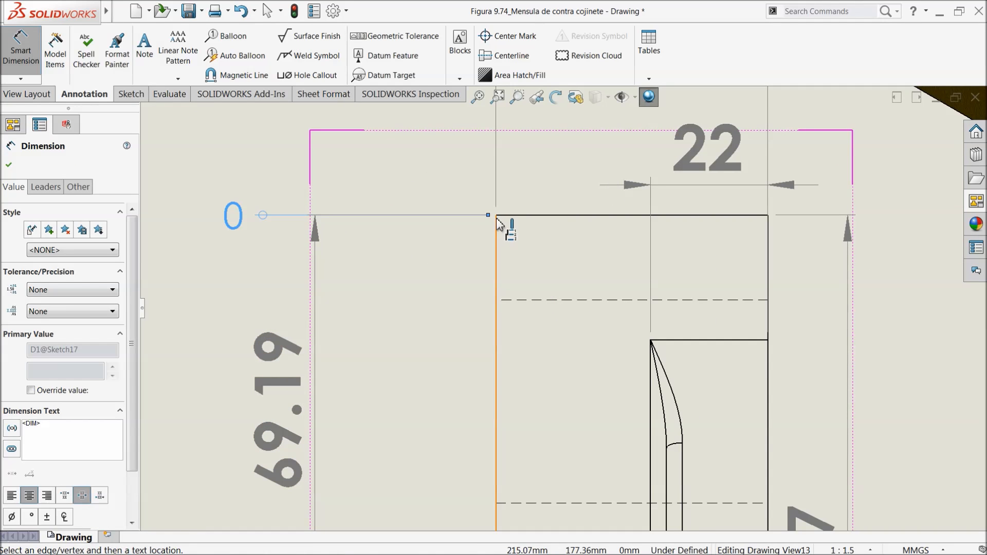
Add a vertical ordinate dimension to the corner where the cylinder's lower edge meets the sloped rib in the side view
scroll(323, 239, "up", 5)
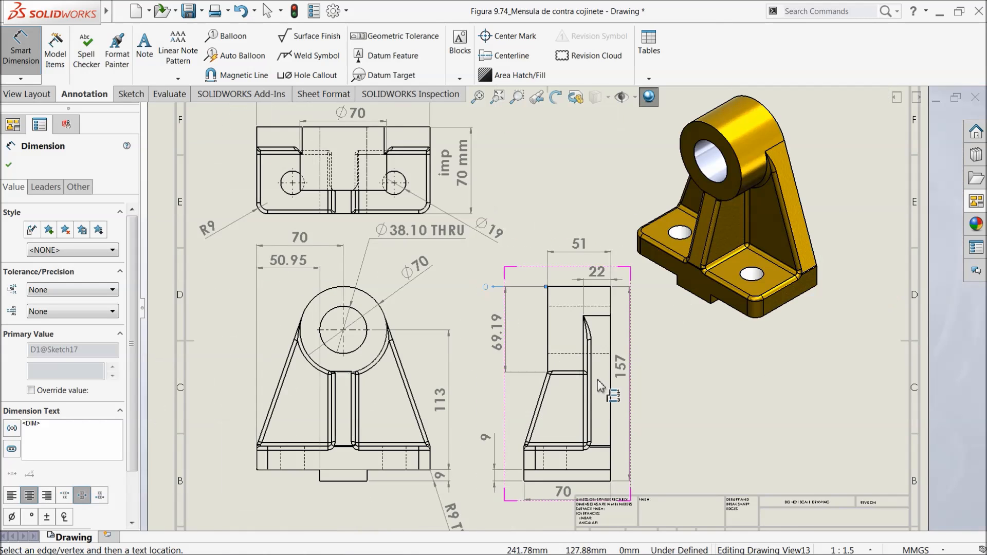
scroll(597, 379, "down", 5)
scroll(531, 371, "down", 2)
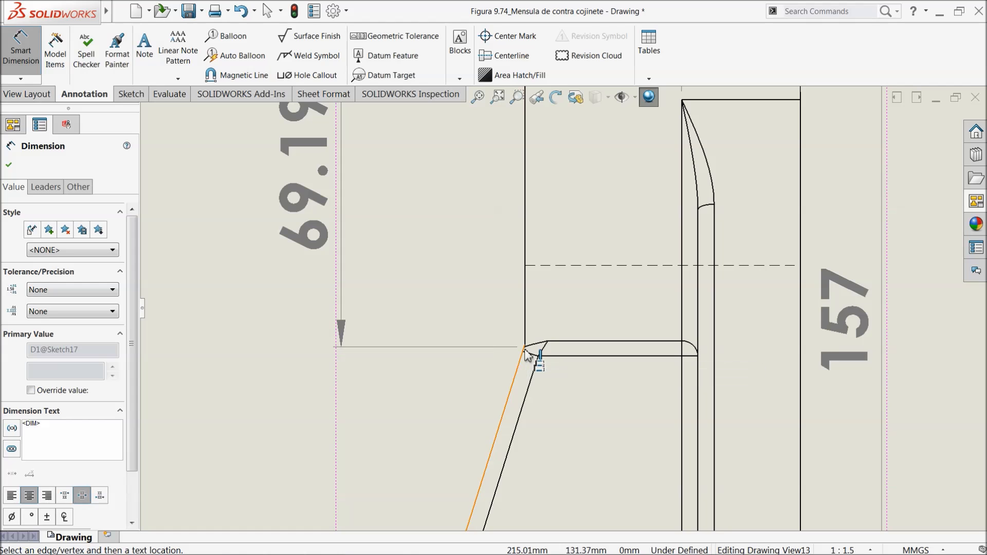
left_click(525, 348)
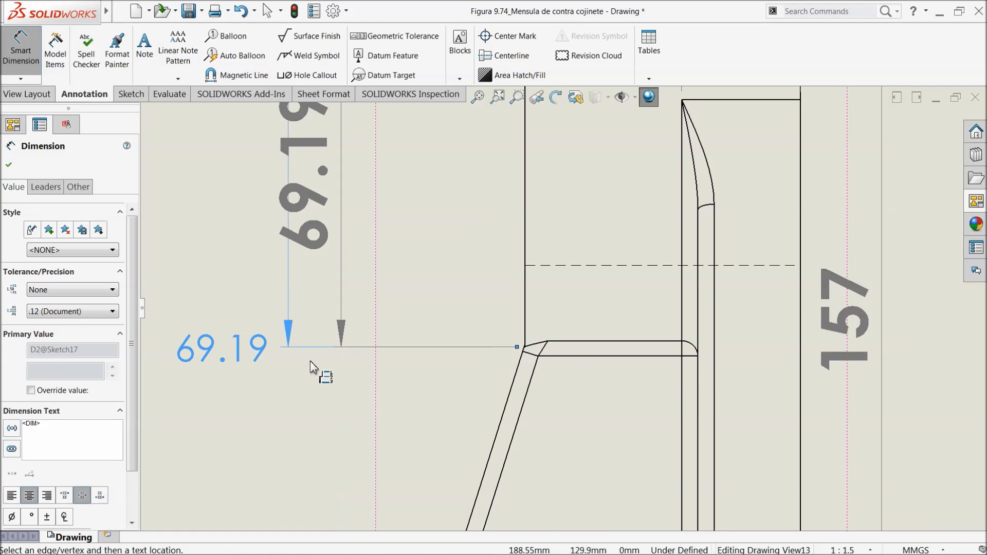
Add a vertical ordinate dimension to the base plate's upper-left corner in the side view
scroll(381, 355, "up", 3)
scroll(502, 408, "down", 5)
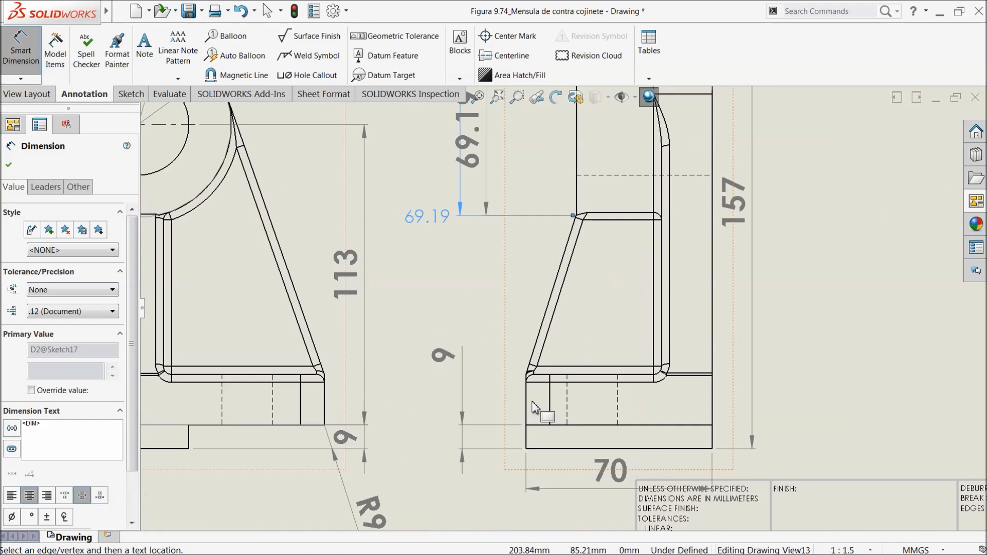
left_click(531, 340)
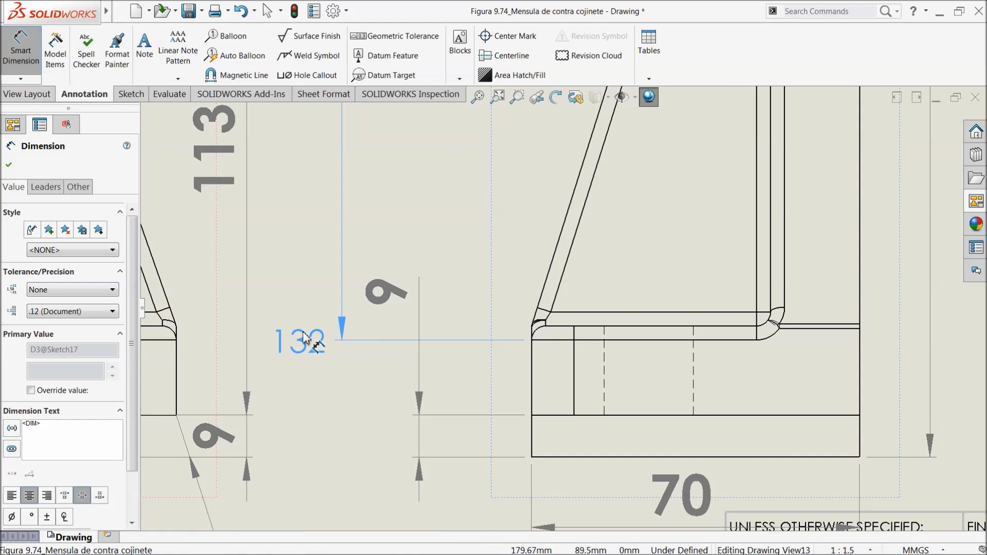
scroll(347, 303, "up", 3)
scroll(347, 303, "up", 4)
scroll(502, 249, "down", 3)
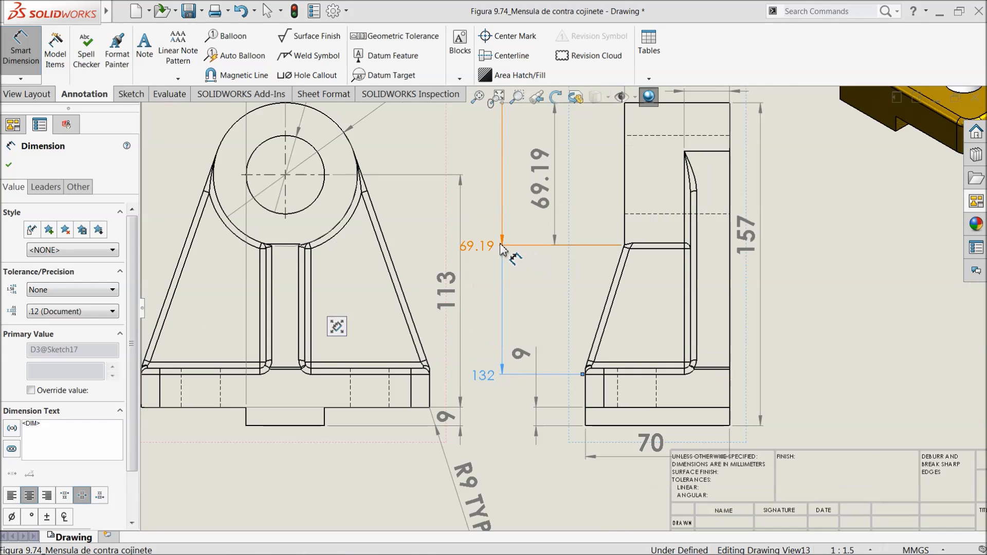
Extend the side view's vertical ordinate set to the tongue's upper-left and lower-left corners
left_click(506, 248)
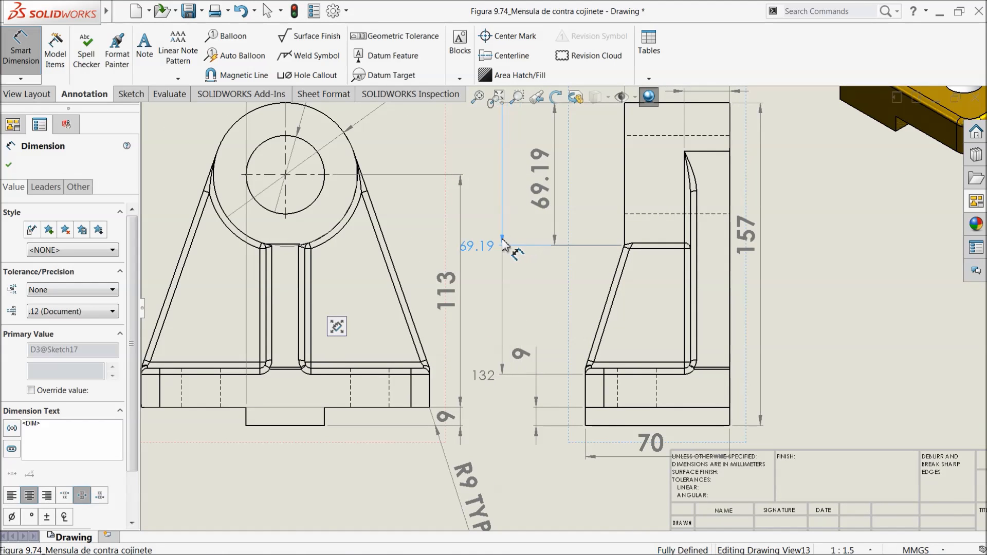
scroll(617, 412, "down", 2)
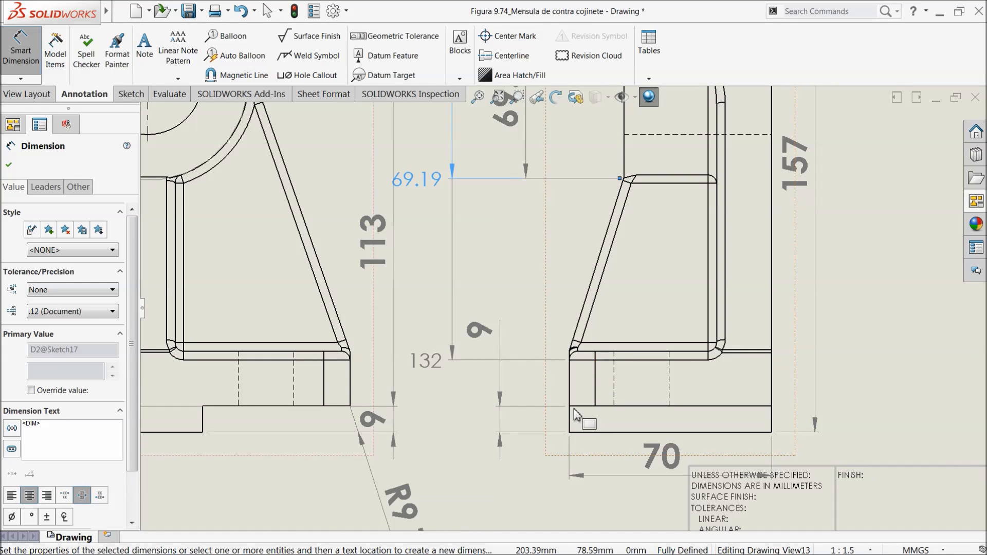
left_click(569, 407)
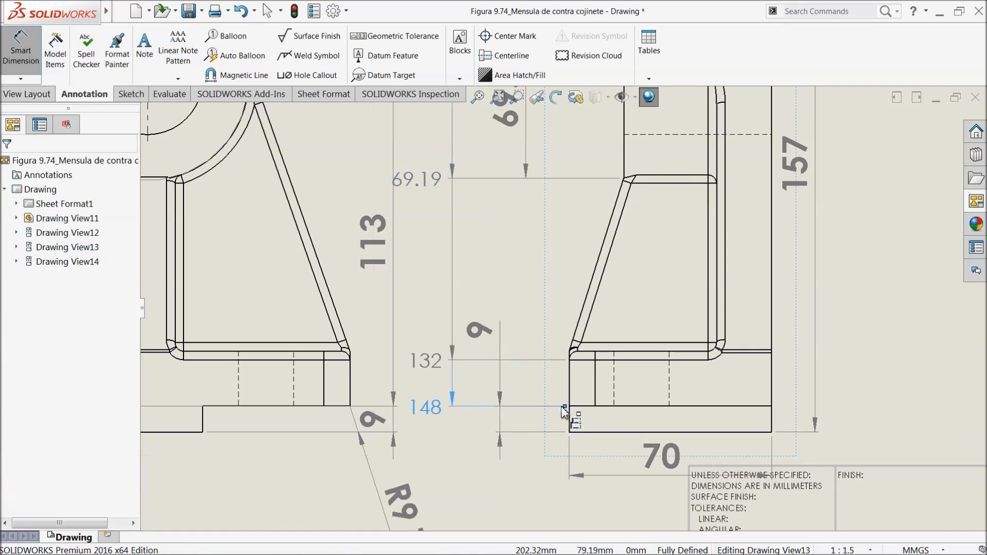
left_click(569, 432)
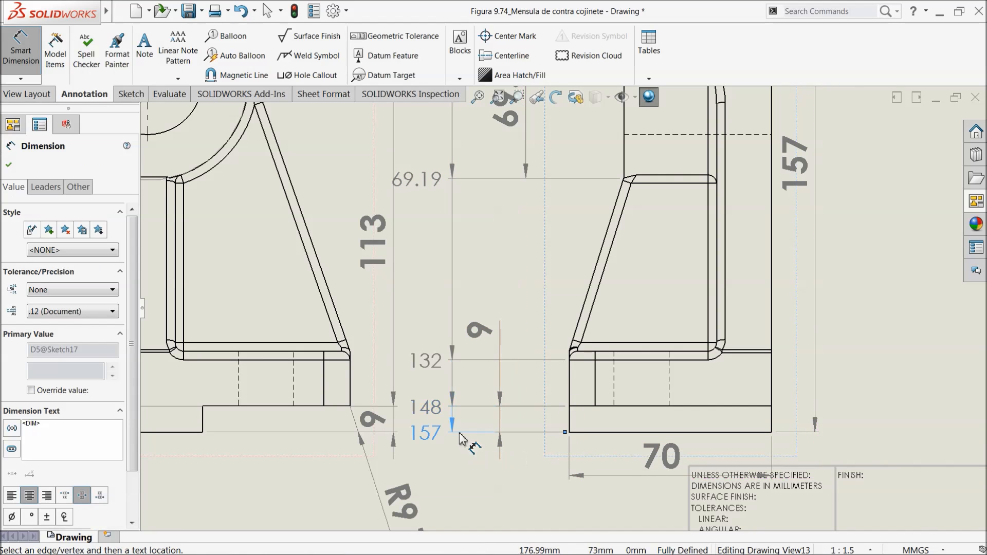
scroll(452, 267, "up", 4)
scroll(497, 226, "down", 2)
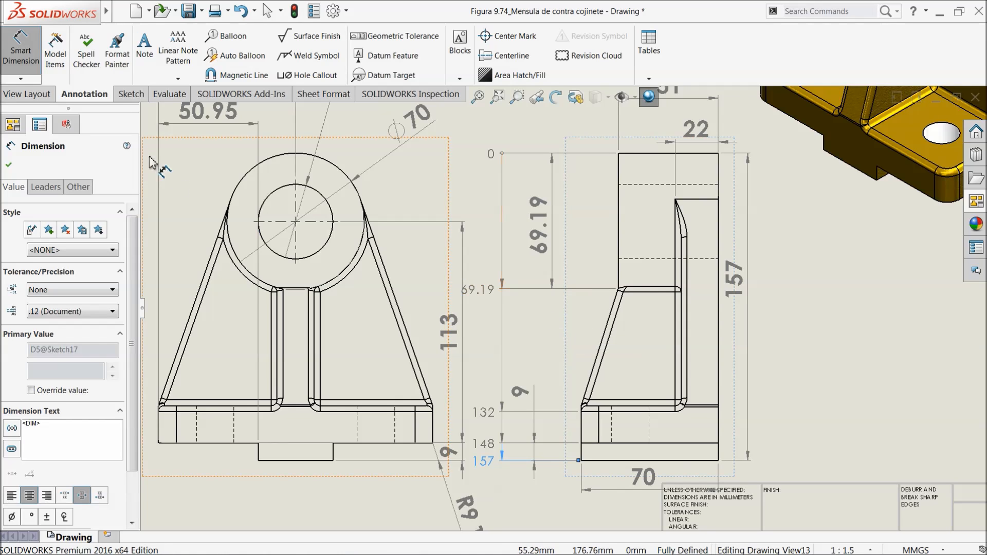
left_click(21, 79)
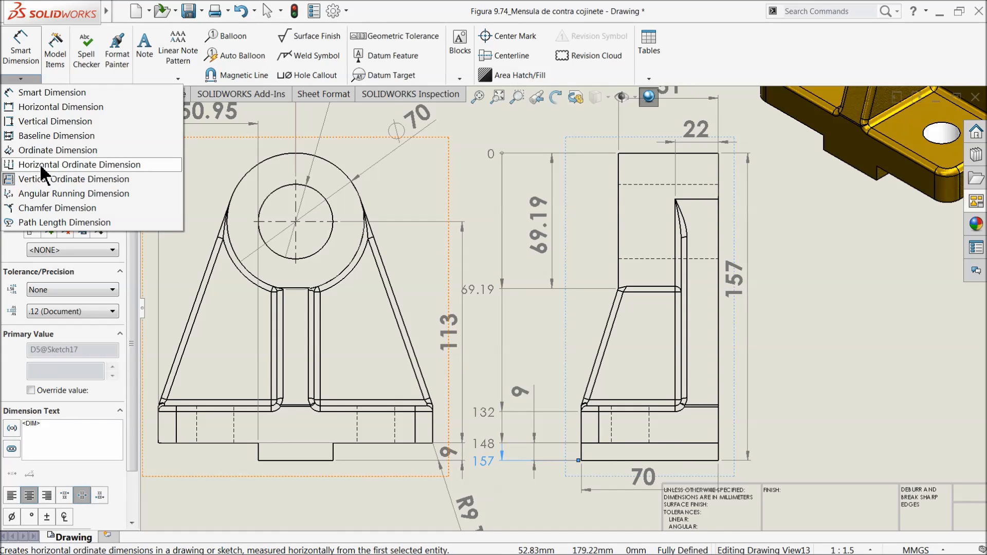
left_click(20, 81)
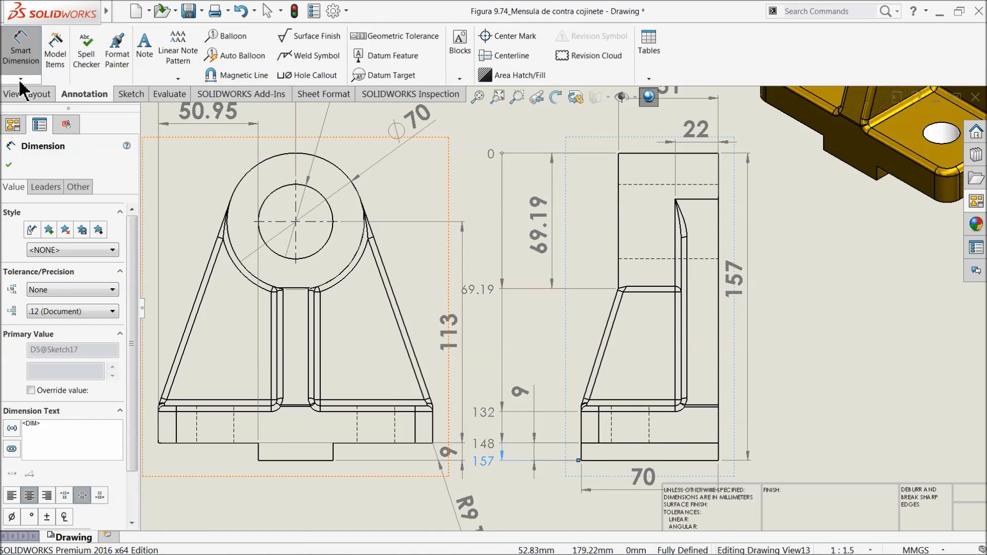
left_click(10, 167)
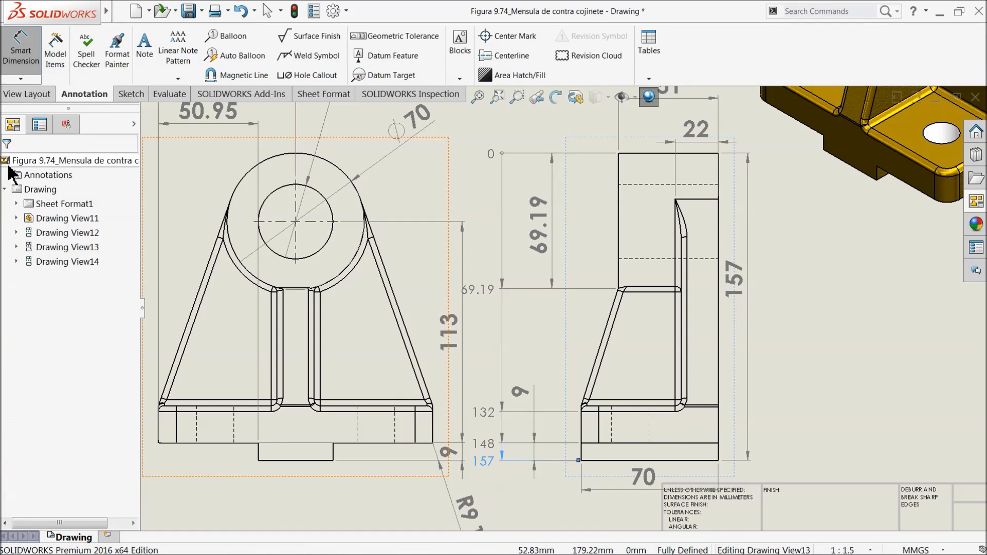
Try a second vertical ordinate set in the side view from the tongue's lower-left corner to its upper edge, and delete it
left_click(22, 80)
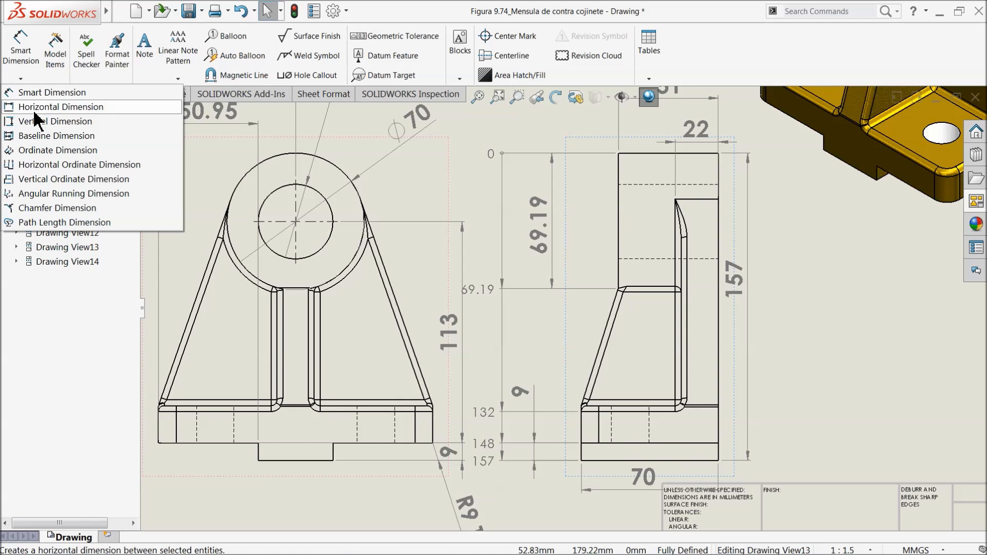
left_click(43, 180)
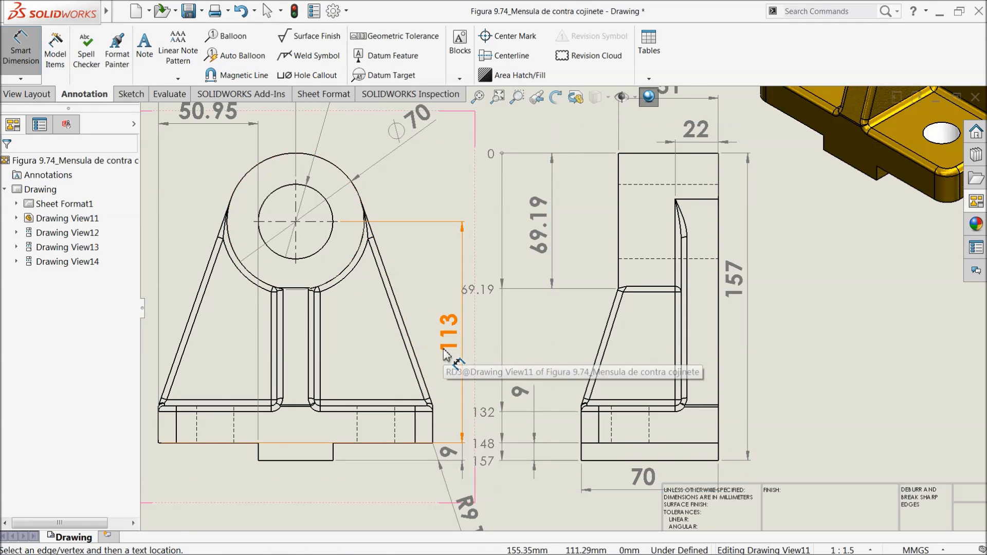
scroll(502, 357, "up", 3)
scroll(650, 375, "down", 4)
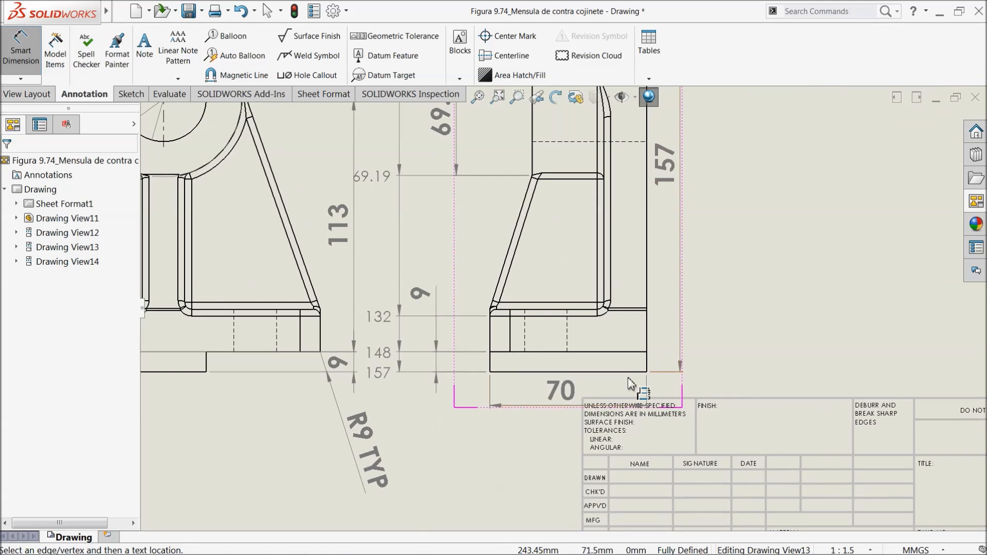
scroll(638, 384, "up", 5)
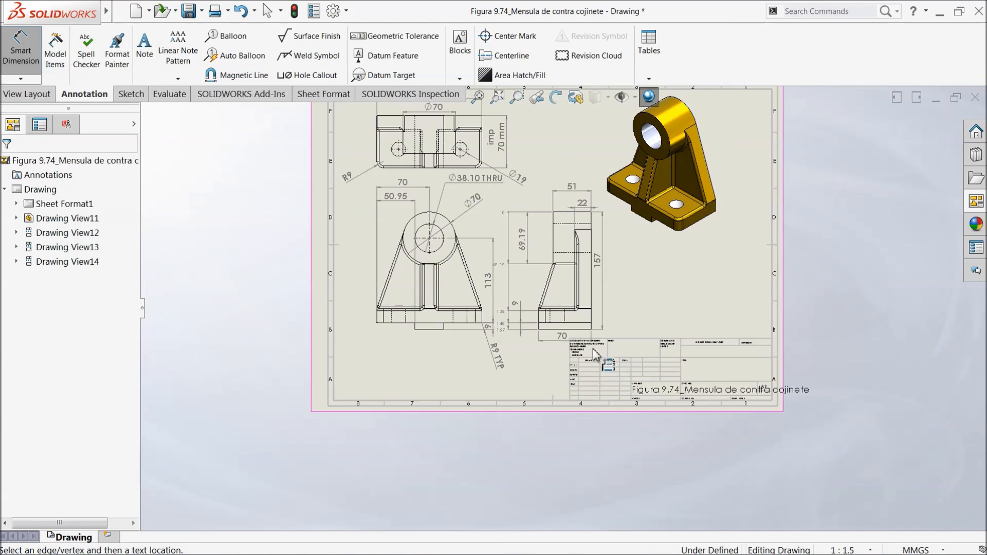
scroll(487, 191, "down", 4)
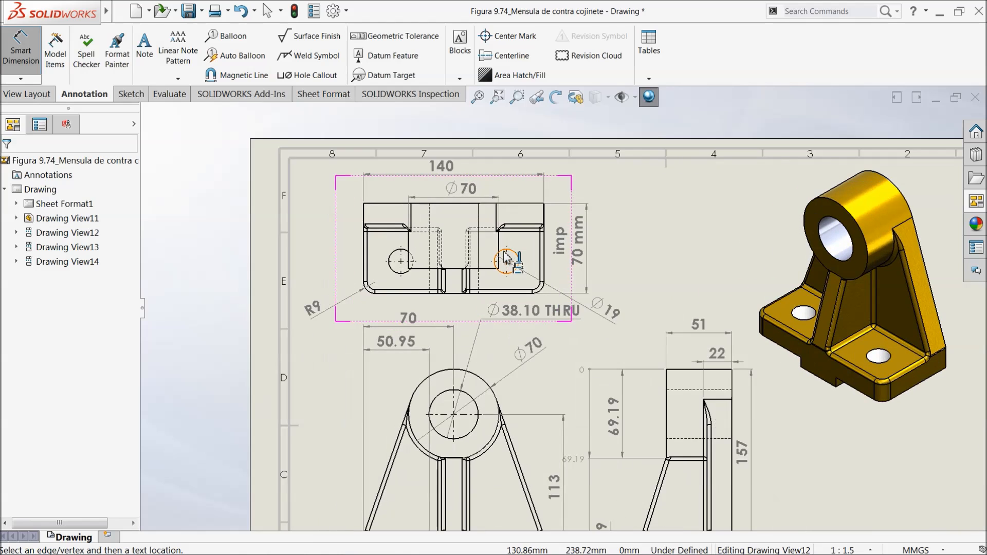
scroll(505, 255, "up", 6)
scroll(551, 363, "down", 8)
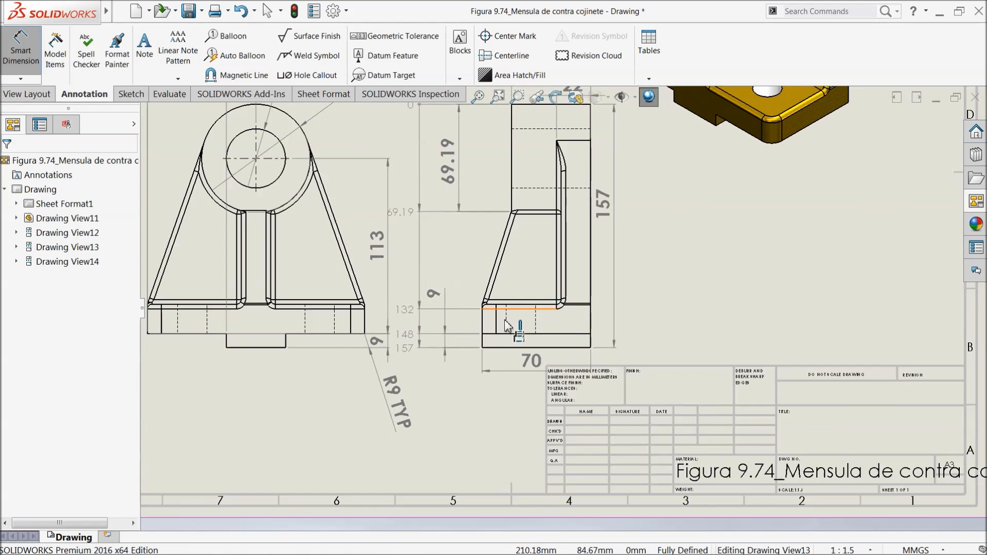
scroll(552, 363, "down", 3)
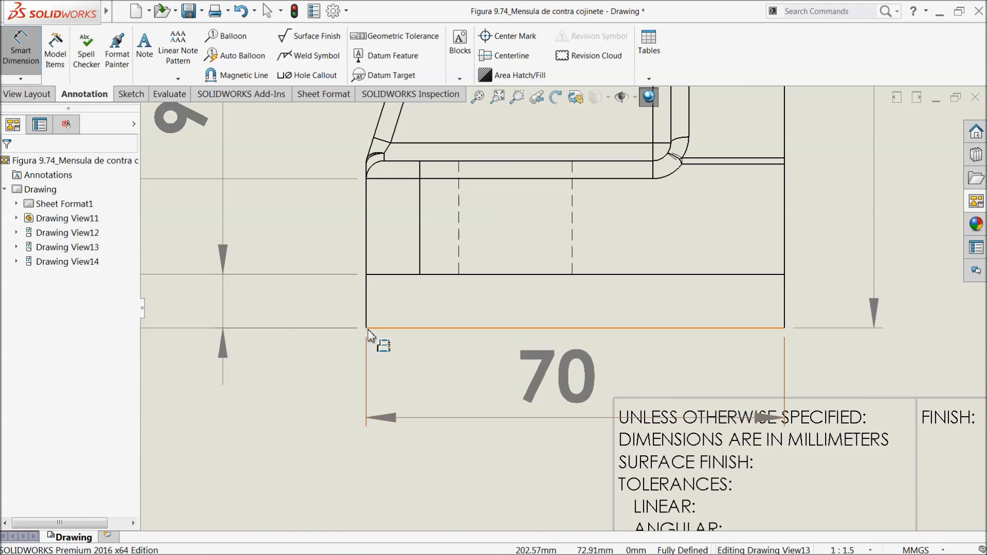
left_click(367, 329)
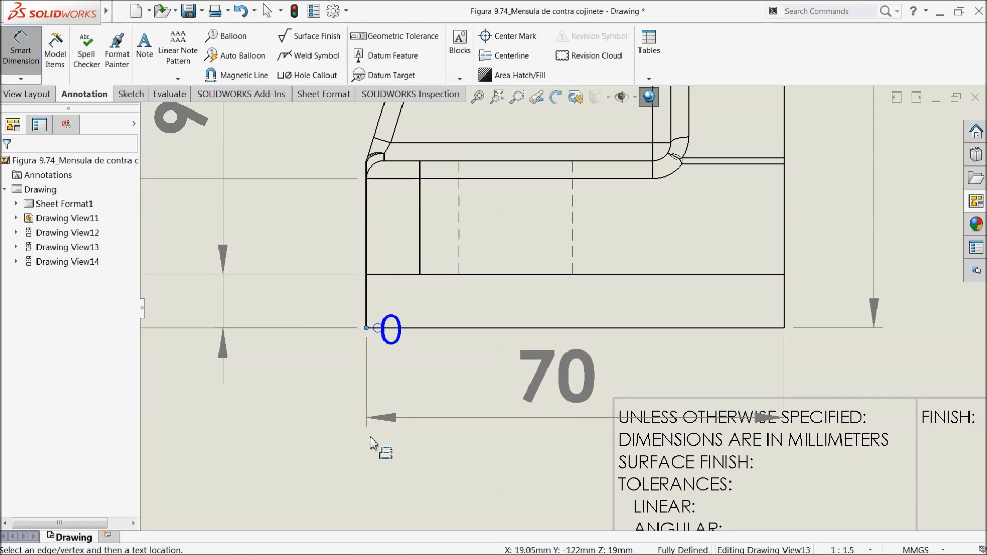
left_click(314, 383)
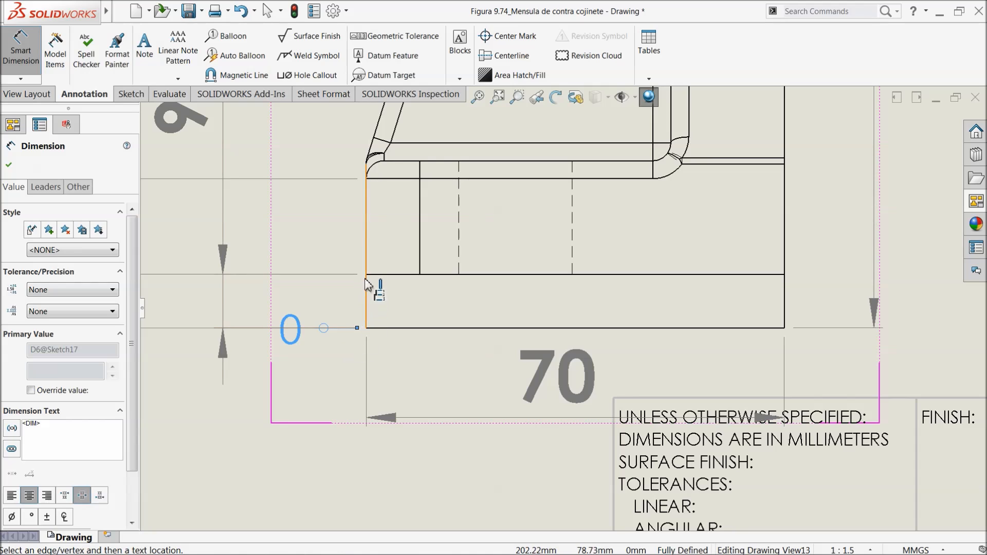
left_click(421, 275)
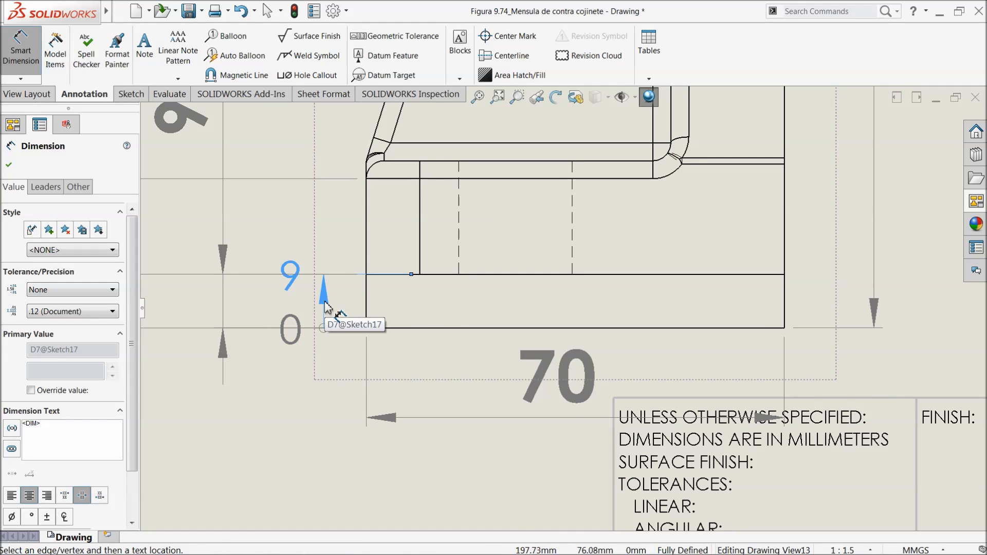
key("Delete")
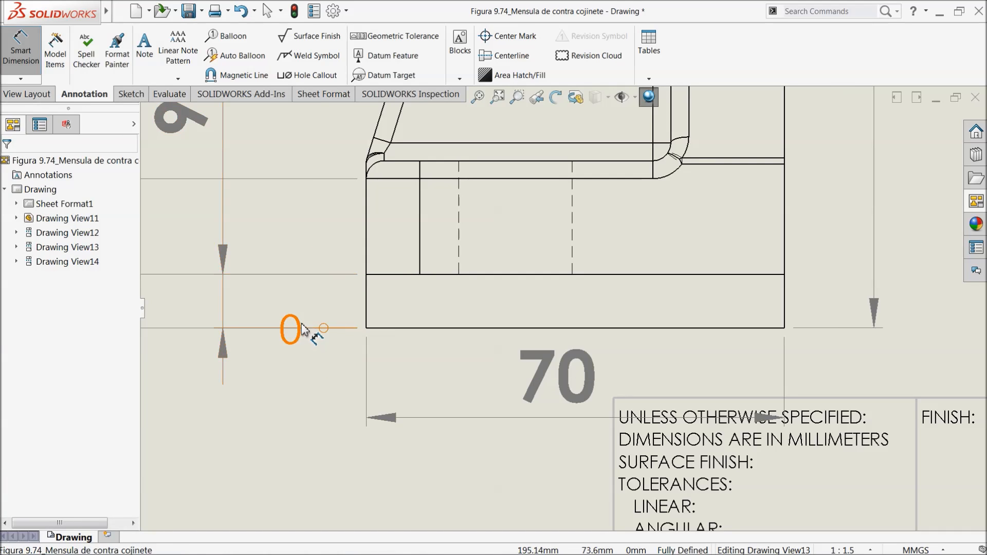
Start a horizontal ordinate set below the side view with zero at the tongue's lower-left corner, and dimension the base's corner-fillet edge line
left_click(21, 79)
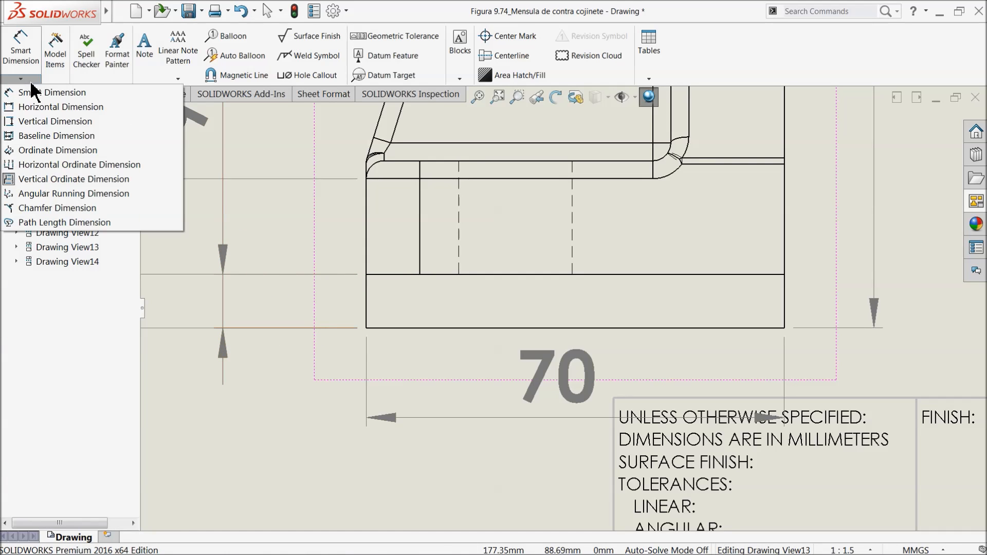
left_click(25, 163)
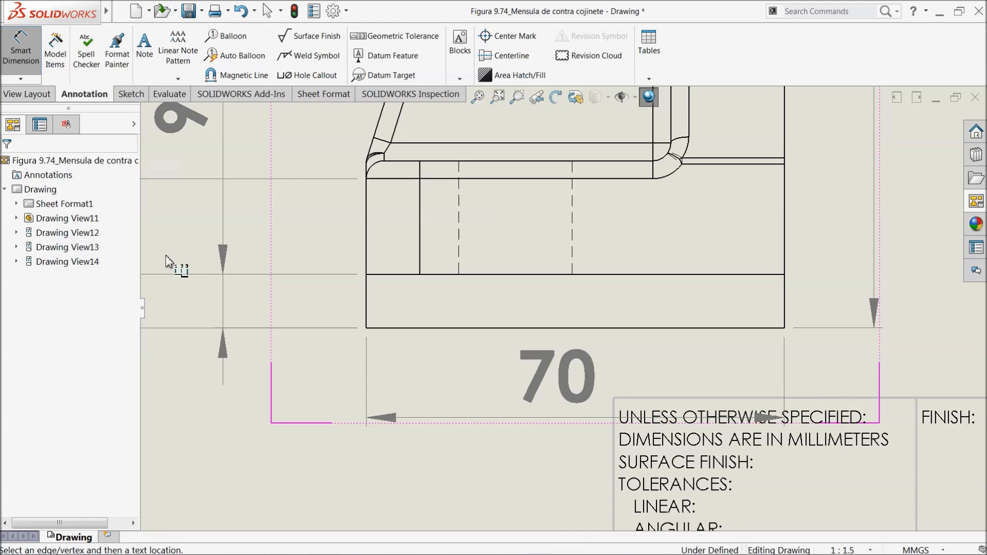
left_click(367, 330)
left_click(376, 488)
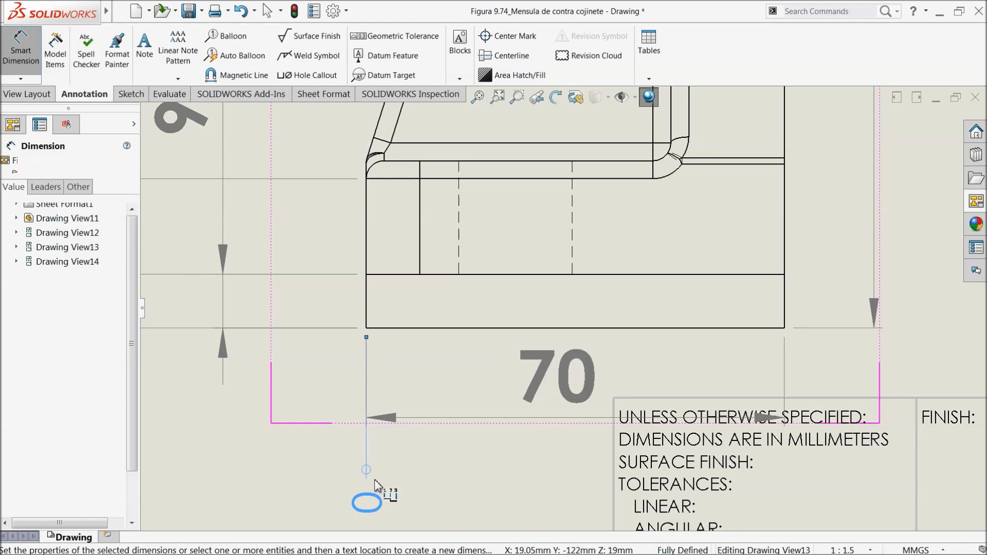
left_click(420, 275)
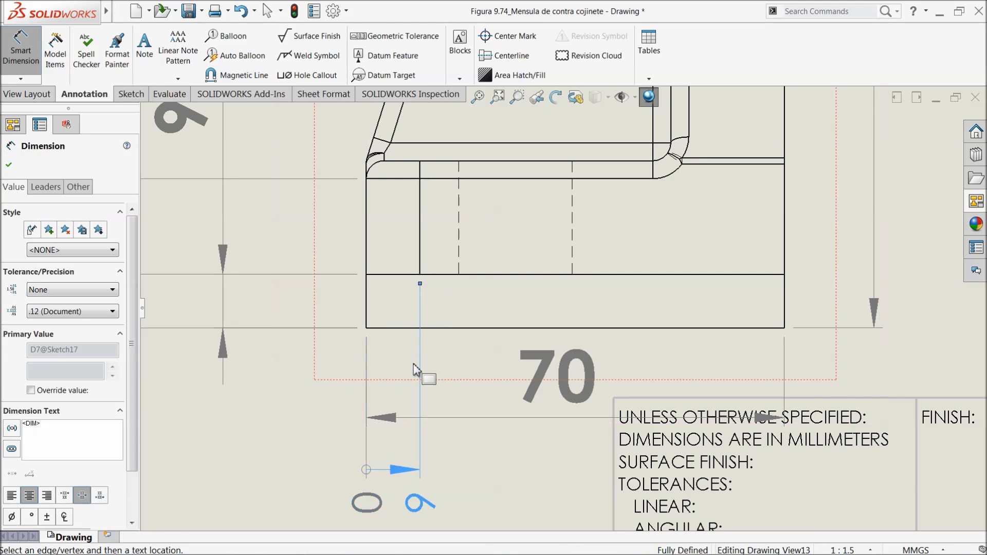
Extend the horizontal ordinate set to both hidden edges of the mounting hole and the tongue's lower-right corner, and return to Smart Dimension
left_click(462, 276)
scroll(513, 461, "up", 3)
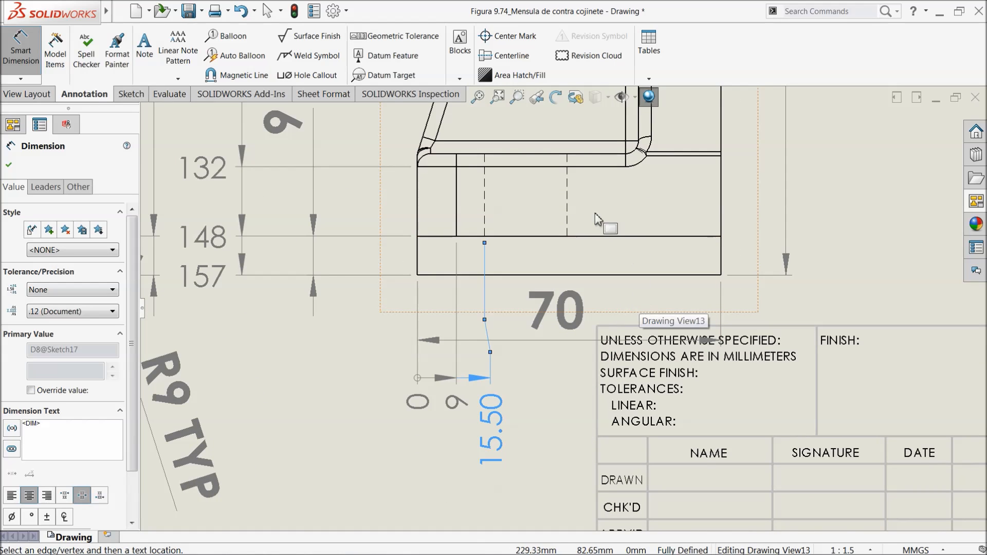
left_click(567, 237)
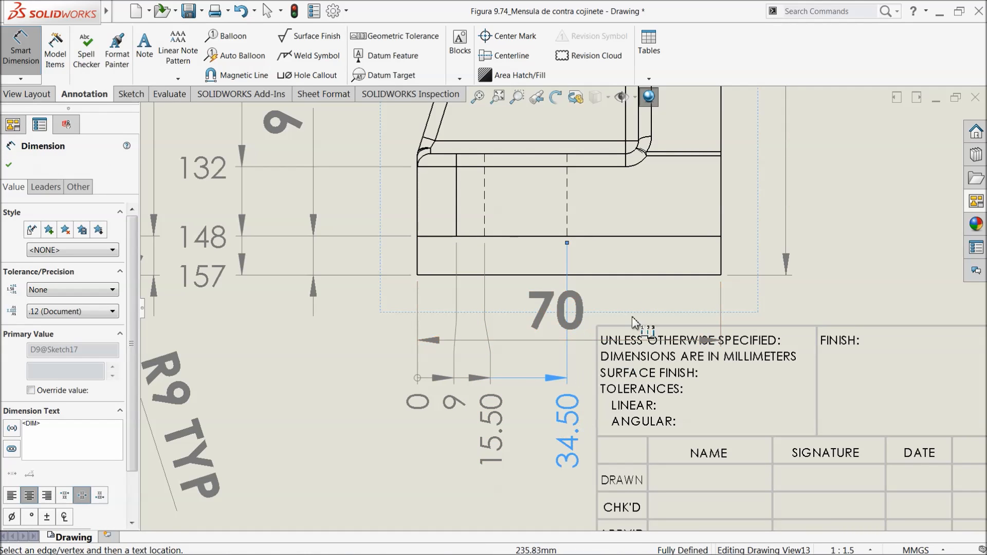
left_click(720, 276)
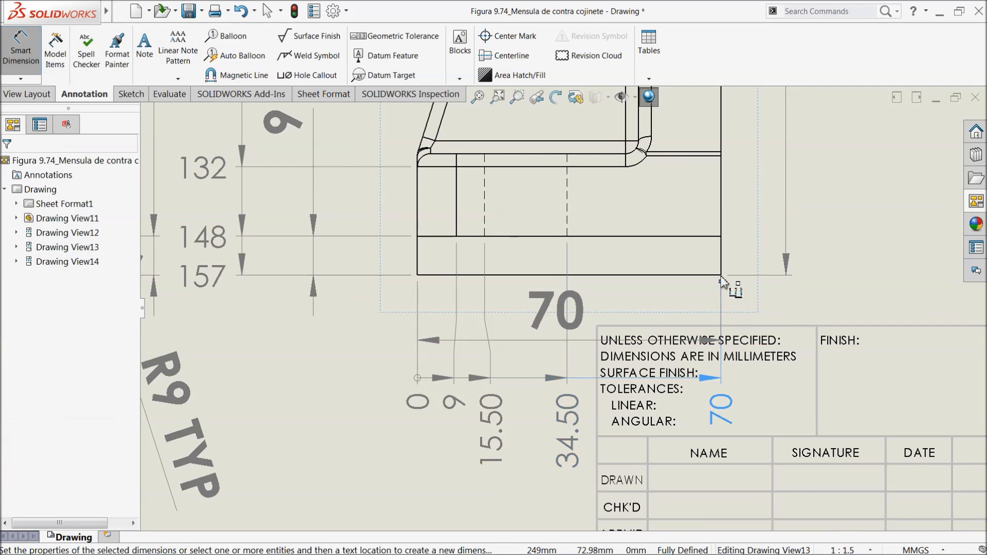
scroll(721, 282, "up", 4)
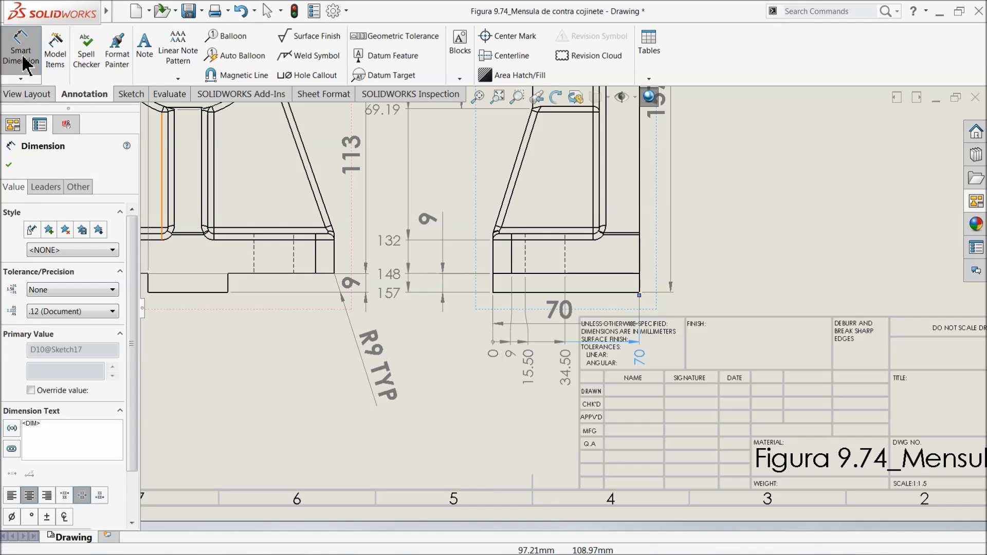
left_click(21, 51)
scroll(638, 226, "up", 2)
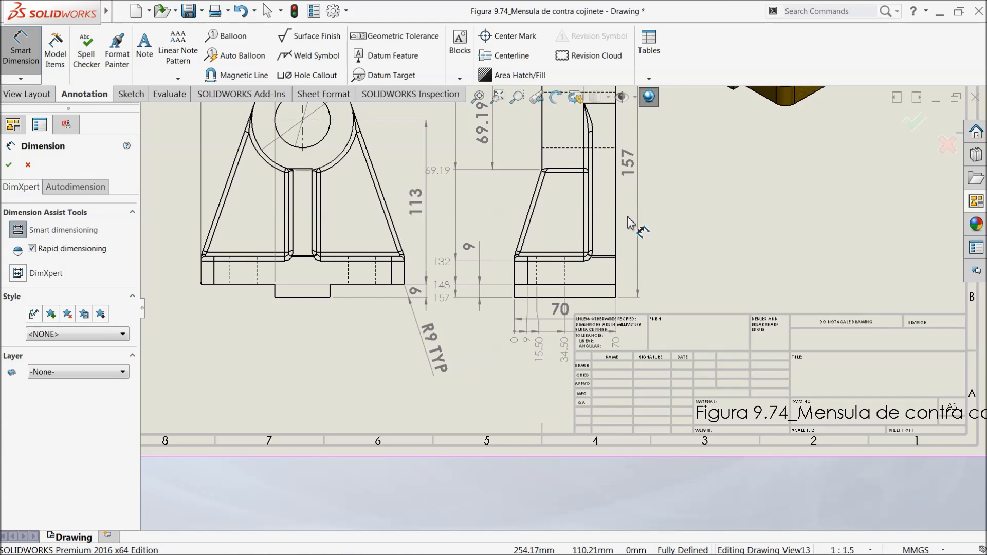
Finish the side view's 157 mm overall height dimension and end the Smart Dimension command
scroll(631, 223, "up", 3)
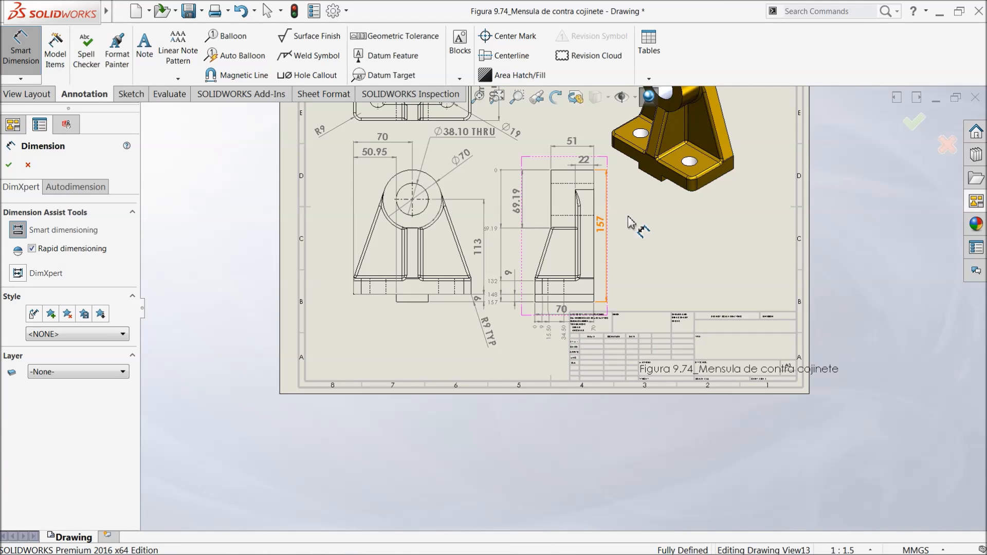
left_click(604, 241)
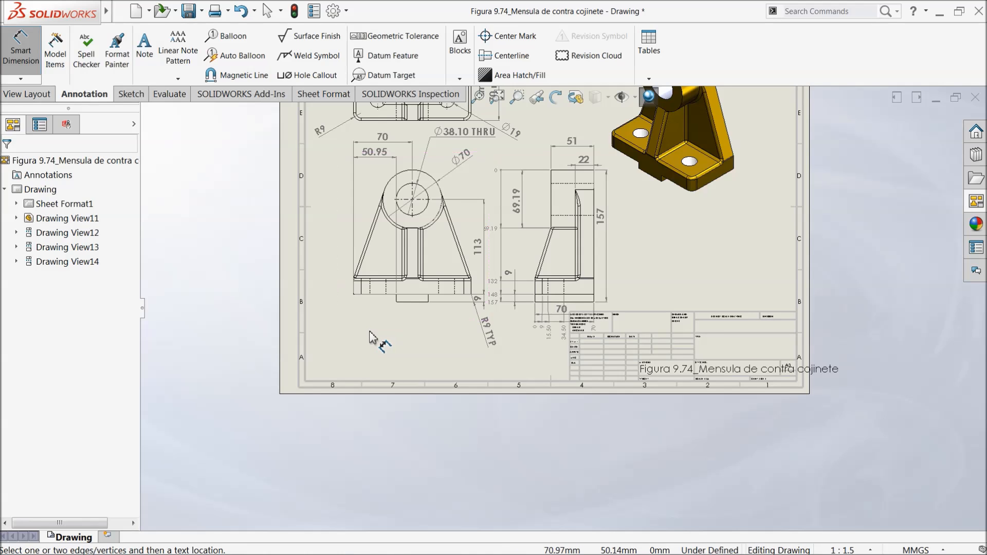
key("f")
scroll(586, 216, "up", 2)
key("Escape")
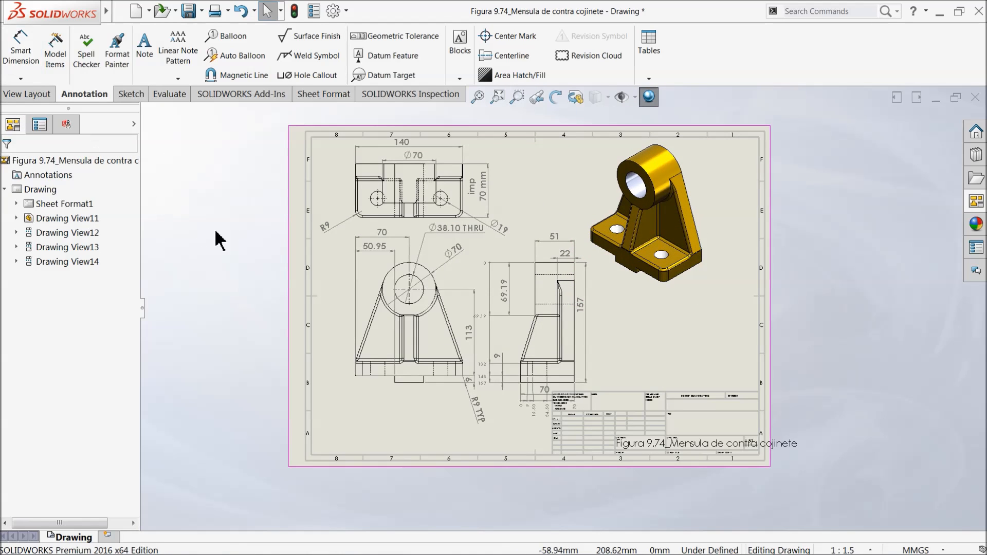
Examine the ordinate dimensions below the side view and the overall layout of the dimensioned sheet
mouse_move(389, 394)
left_mouse_down()
mouse_move(379, 403)
mouse_move(369, 382)
mouse_move(368, 348)
left_mouse_up()
scroll(559, 381, "down", 3)
scroll(506, 304, "down", 5)
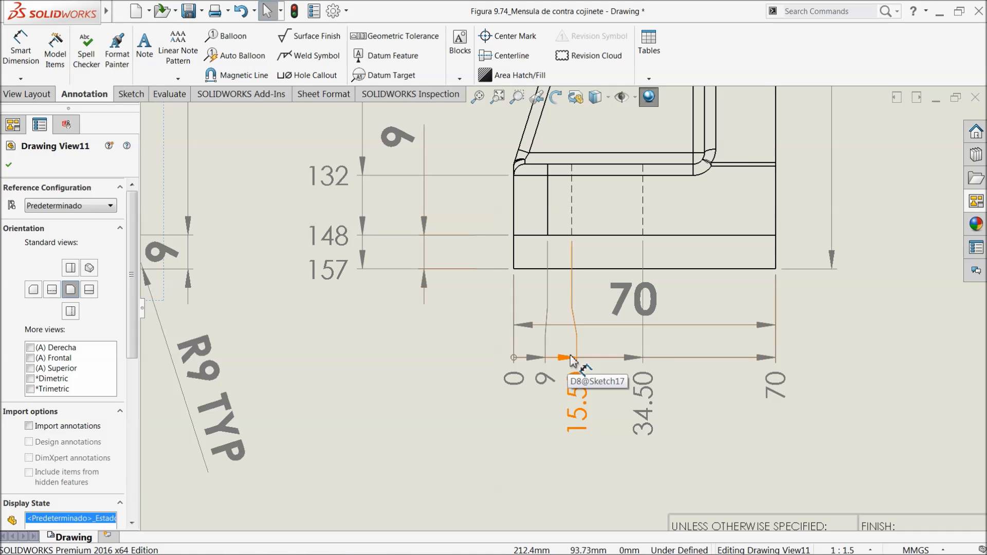
scroll(571, 360, "up", 8)
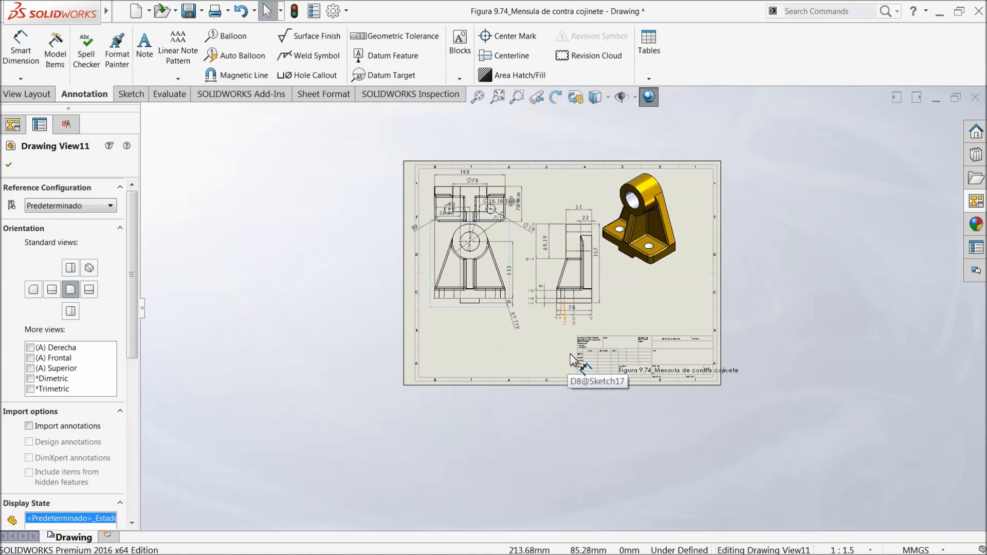
mouse_move(354, 369)
left_mouse_down()
mouse_move(356, 414)
mouse_move(347, 417)
mouse_move(350, 406)
left_mouse_up()
scroll(557, 280, "down", 2)
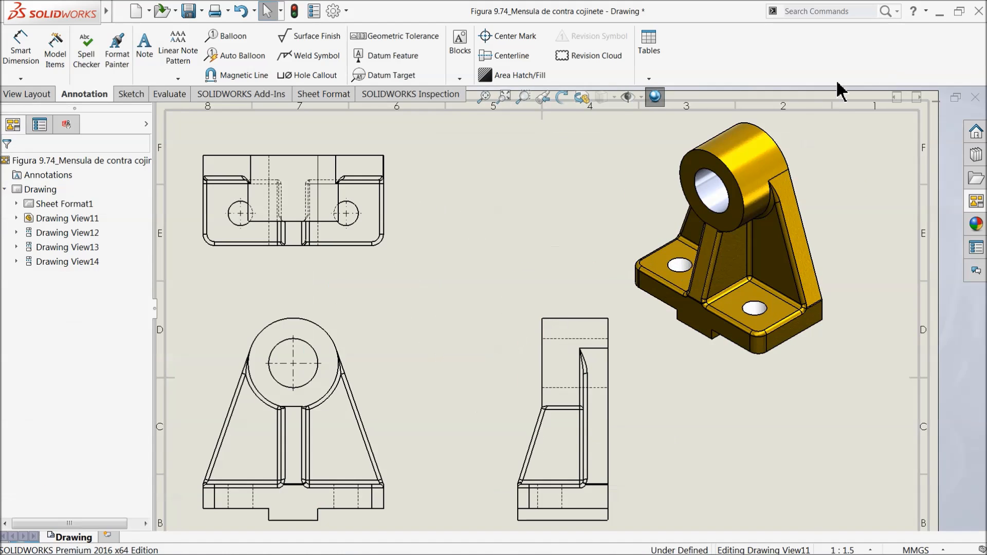
Insert model items from the entire model into all drawing views, using dimensions marked for drawing and eliminating duplicates
key("f")
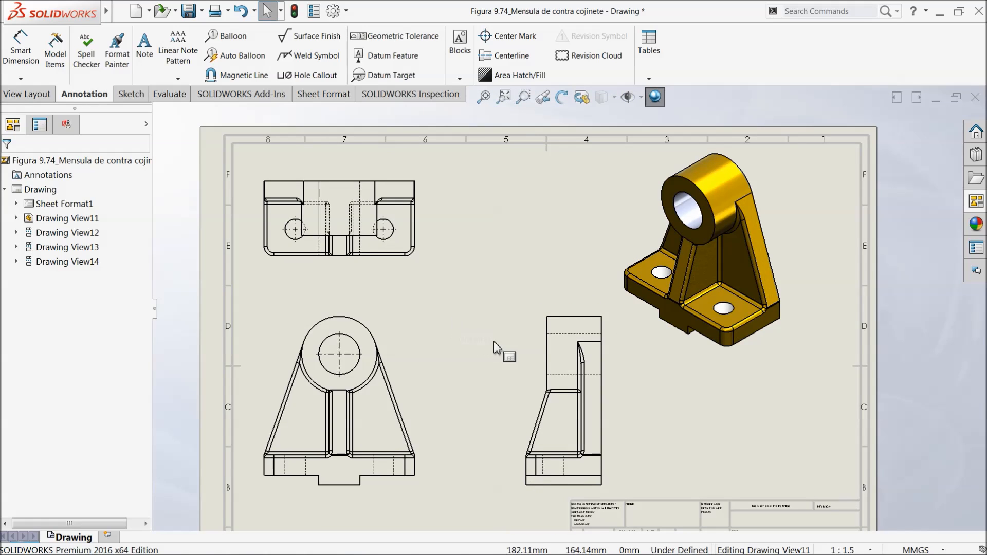
scroll(495, 348, "down", 1)
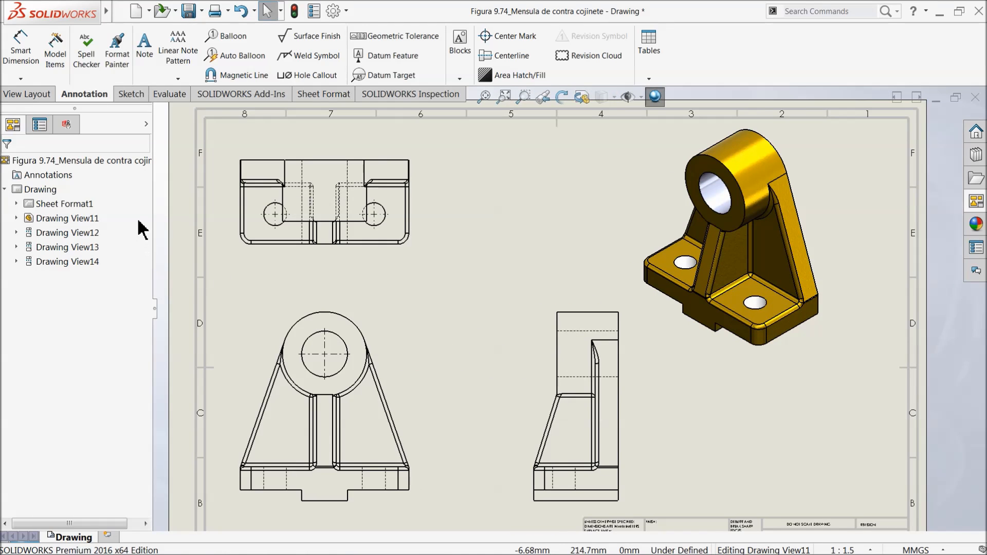
left_click(59, 72)
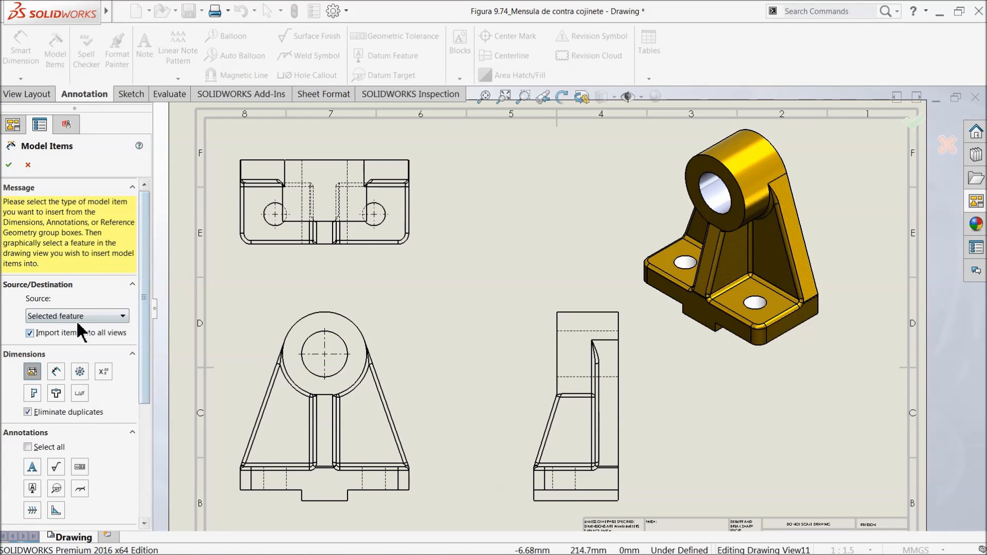
left_click(74, 316)
left_click(64, 329)
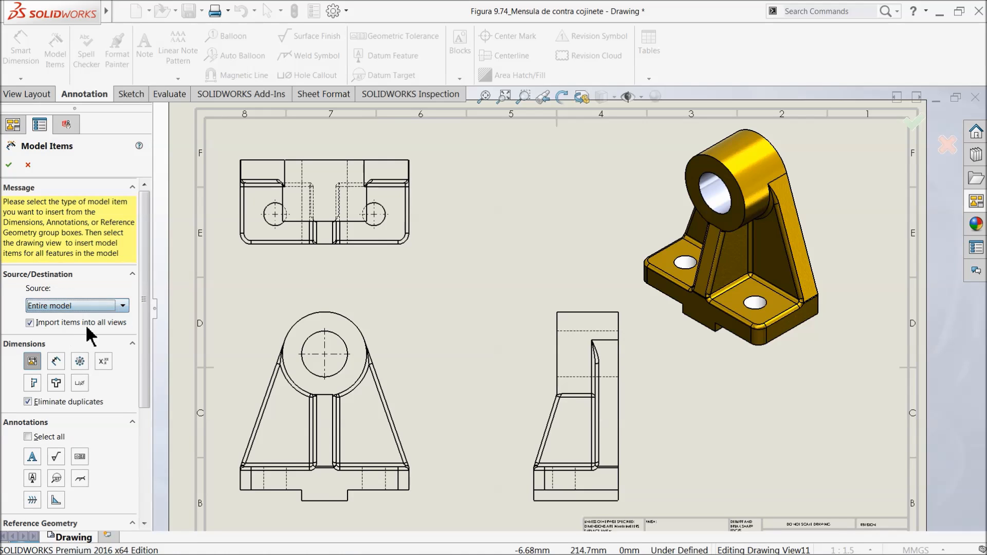
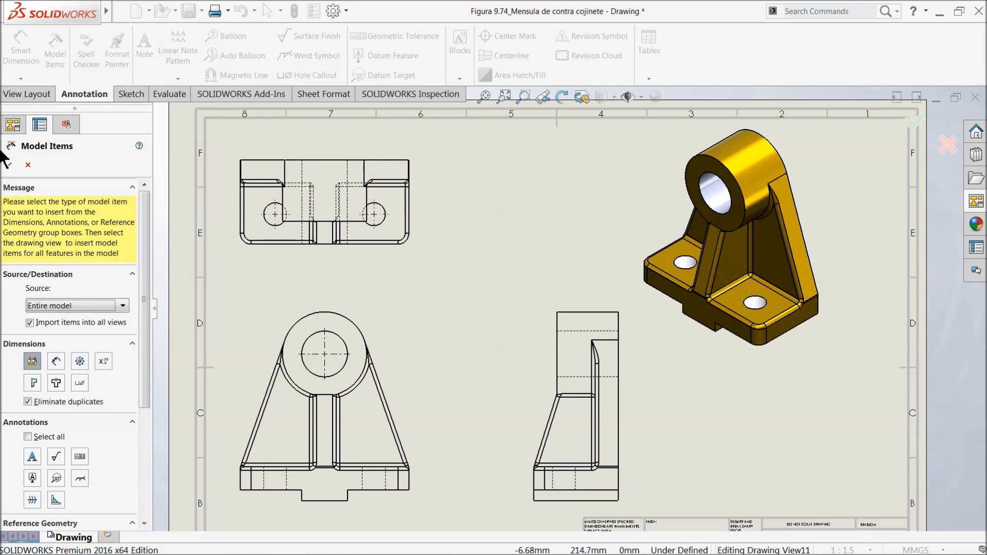
left_click(9, 165)
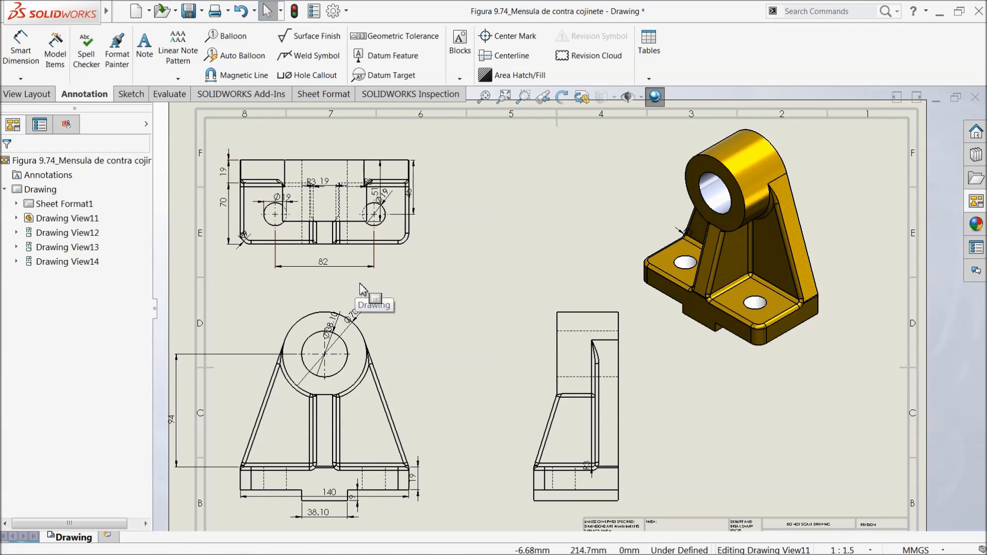
Override the document font for the inserted dimensions in the top and front views with Century Gothic in Bold style
scroll(361, 285, "up", 2)
scroll(450, 356, "down", 2)
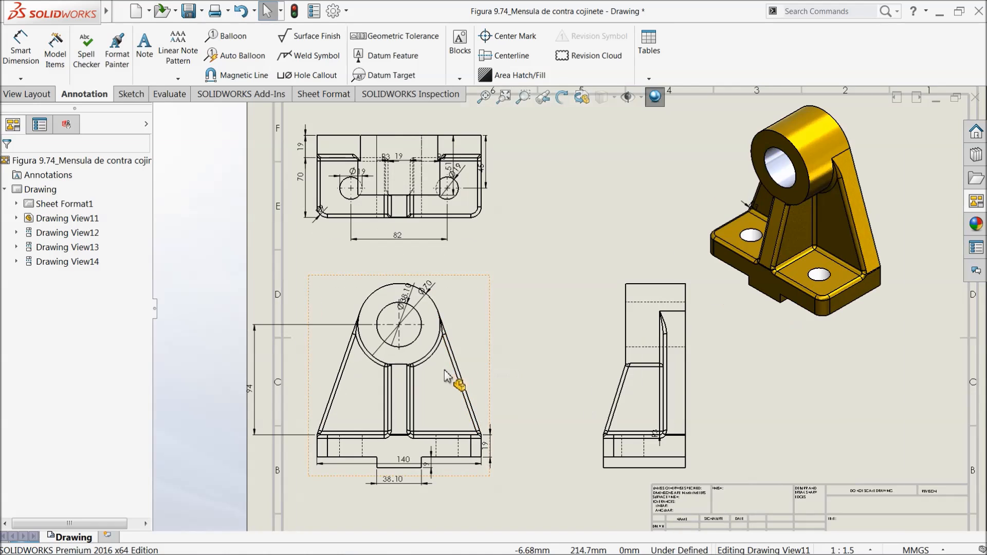
scroll(443, 360, "up", 2)
scroll(346, 375, "down", 3)
left_click_drag(327, 371, 612, 371)
scroll(639, 373, "down", 3)
scroll(591, 226, "down", 2)
left_click(671, 150)
left_click_drag(478, 442, 389, 474)
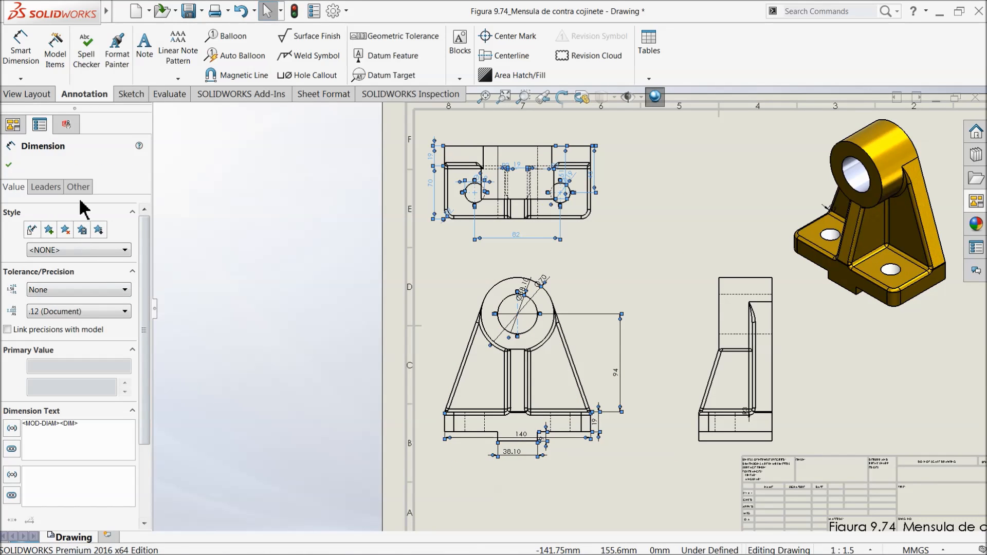
left_click(78, 186)
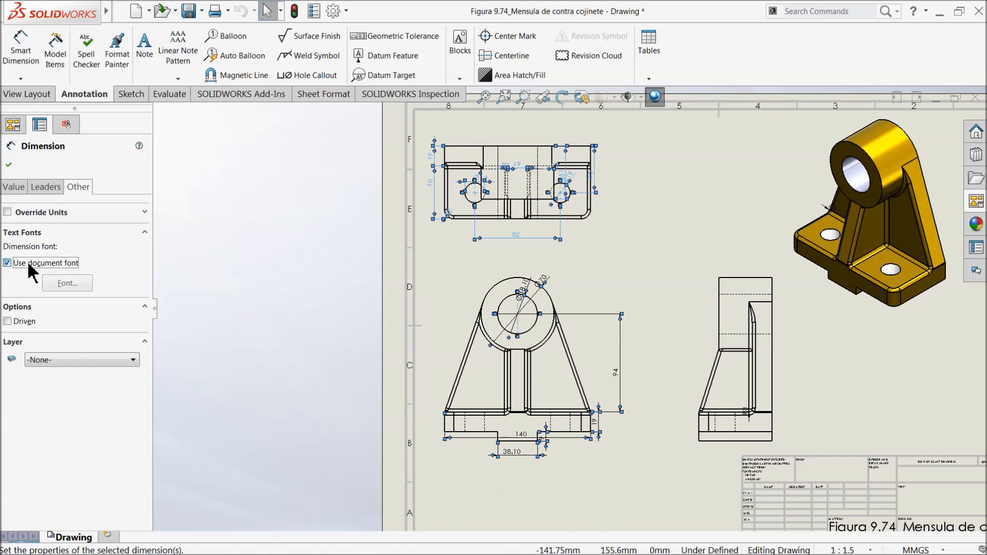
left_click(62, 284)
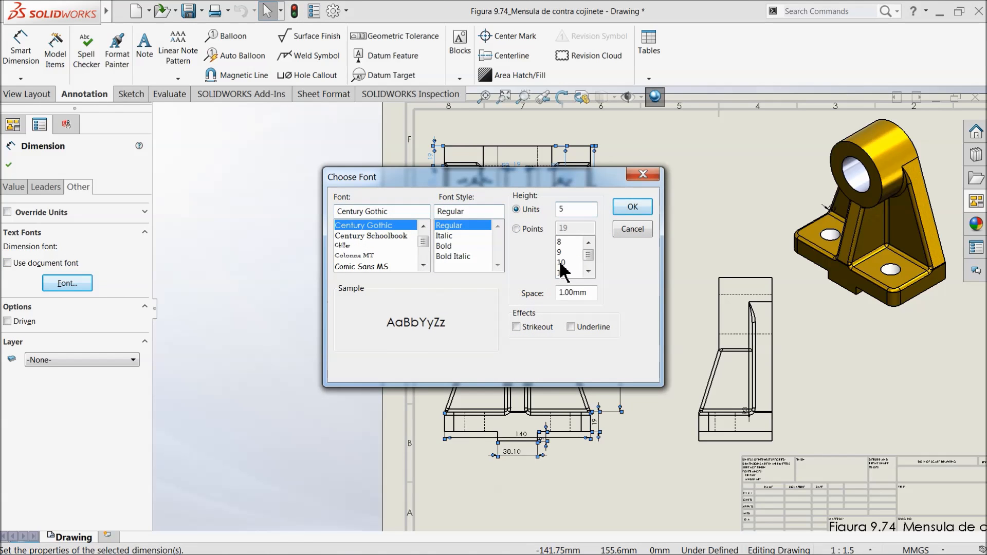
left_click(447, 246)
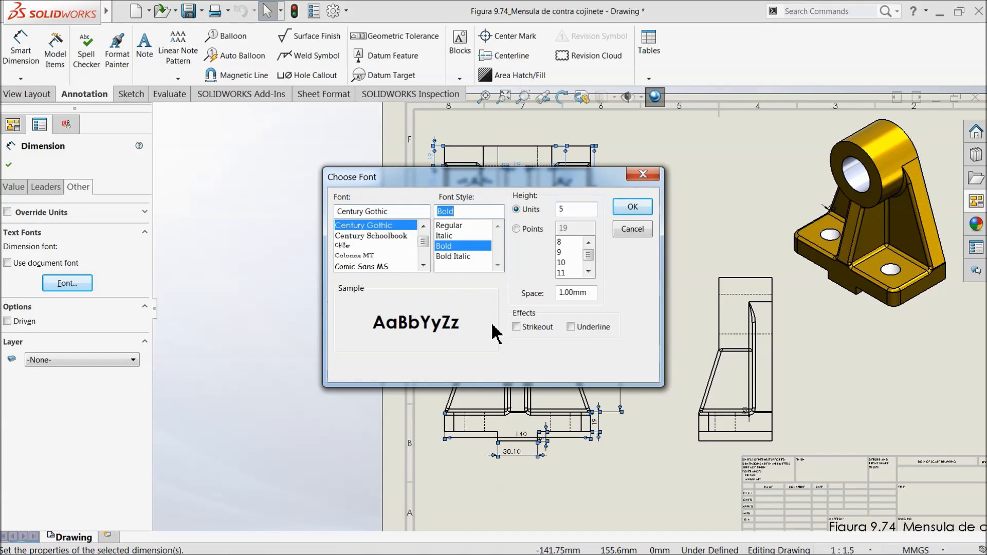
left_click(633, 207)
key("Escape")
Move the top view's 45, 51, right-hand R3 and central 19 mm dimensions outside the view outline
scroll(632, 243, "down", 5)
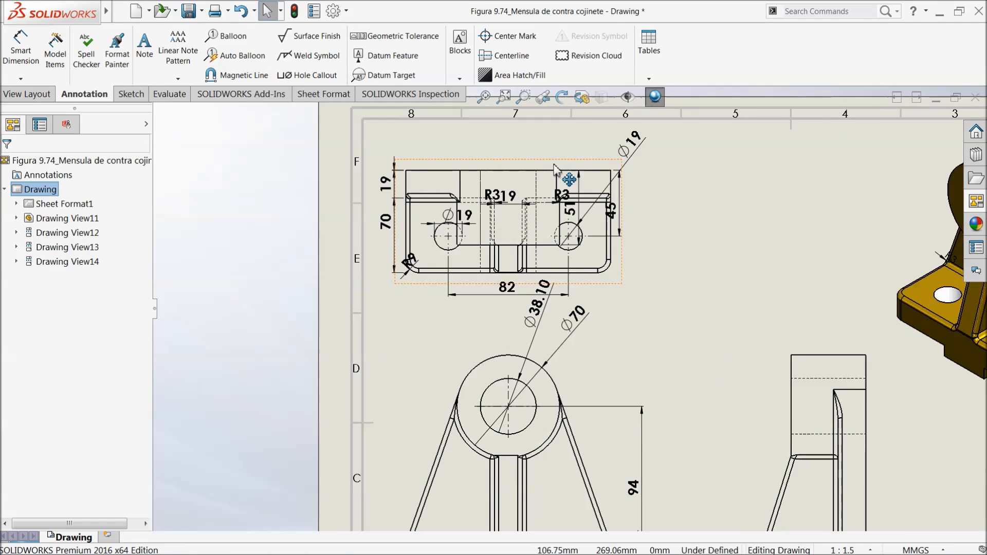
scroll(632, 244, "down", 1)
left_click_drag(599, 236, 747, 231)
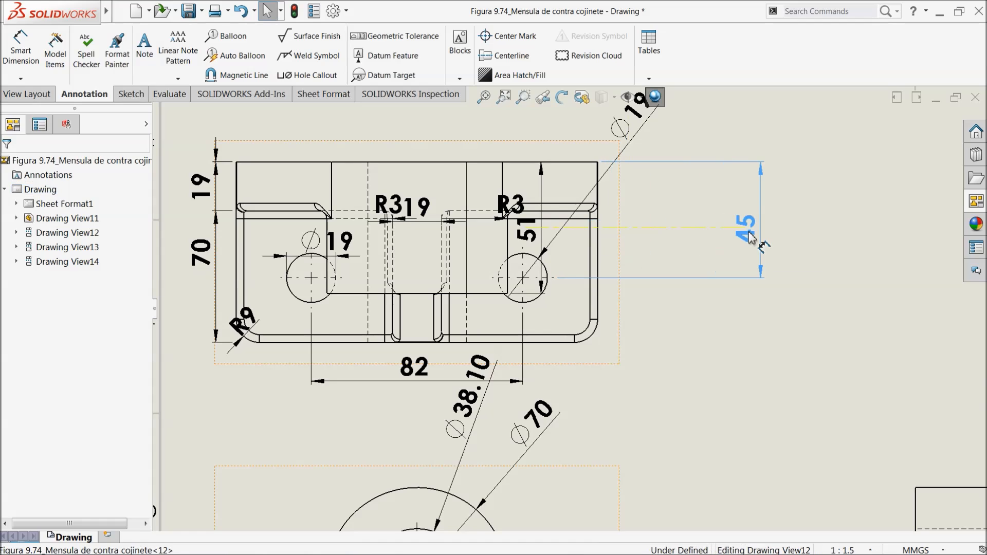
left_click_drag(525, 229, 687, 299)
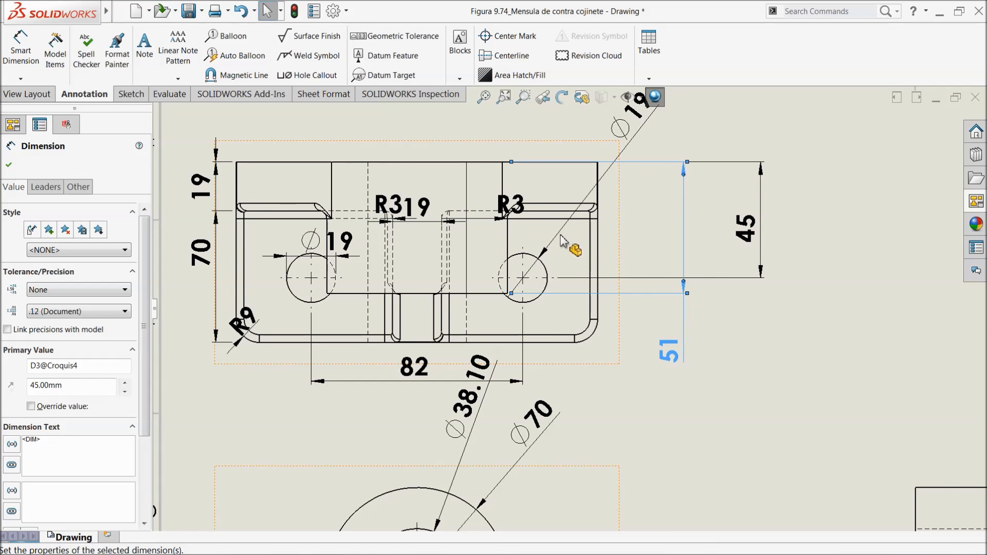
left_click_drag(522, 207, 548, 138)
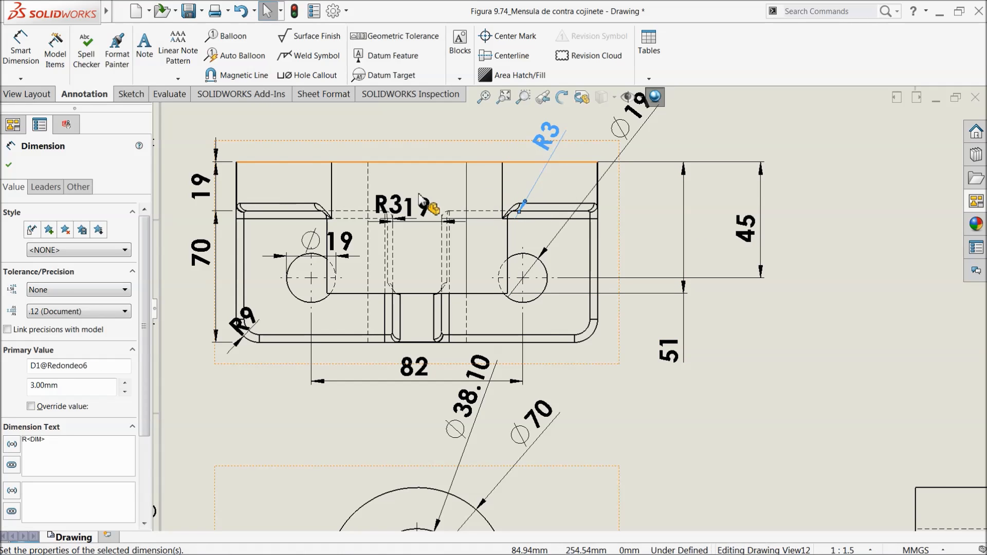
left_click_drag(411, 209, 432, 122)
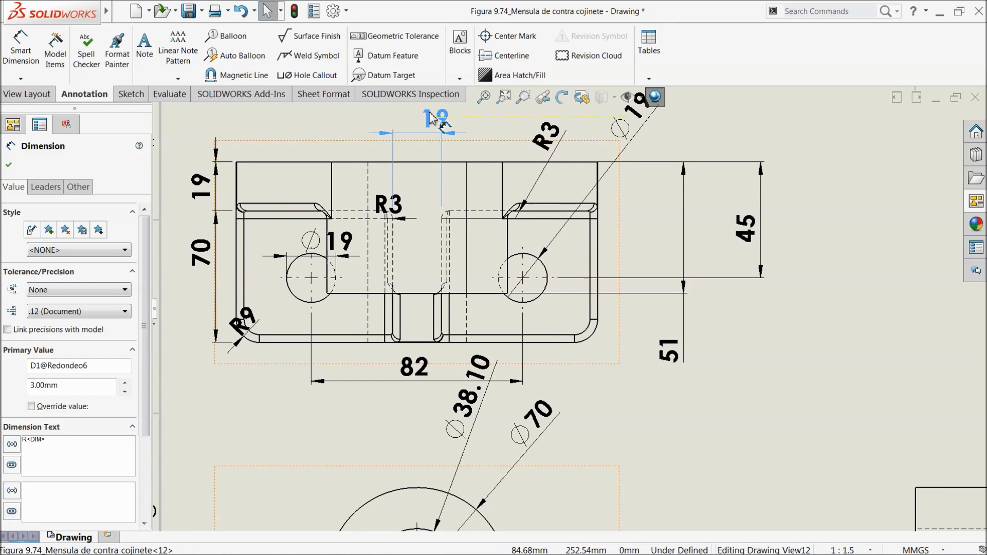
Reposition the top view's remaining R3 callouts, the R9 corner radius and the left hole's Ø19 dimension outside the outline
left_click(386, 205)
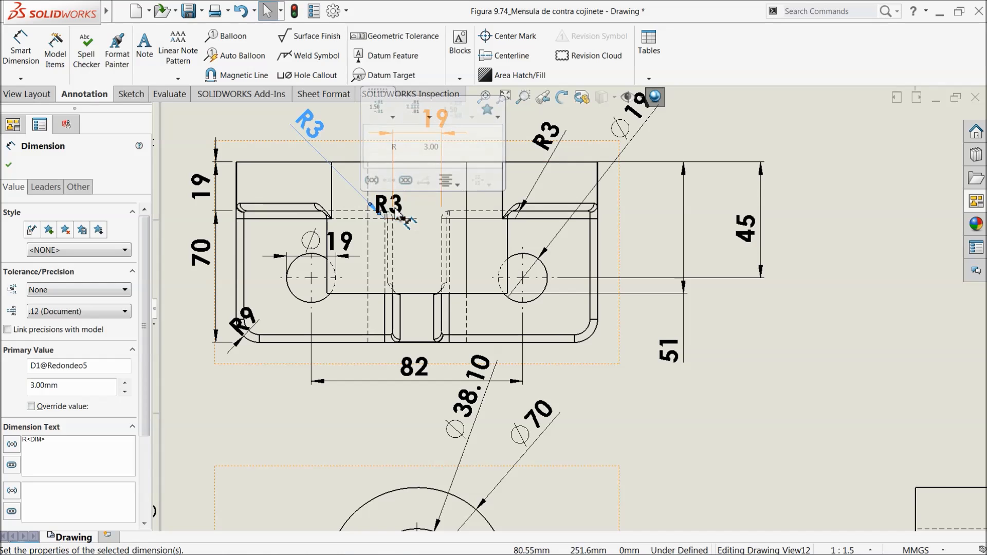
left_click_drag(401, 214, 239, 421)
left_click_drag(249, 335, 205, 370)
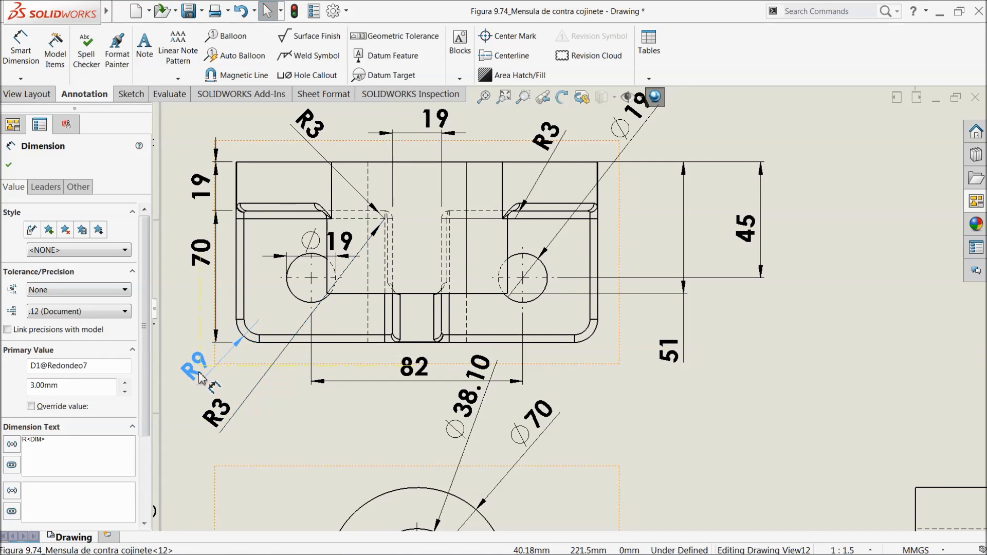
left_click_drag(347, 241, 390, 427)
Move the side view's R3 callout outside its outline and lower the front view's 38.10 mm dimension farther below the base
scroll(458, 425, "up", 9)
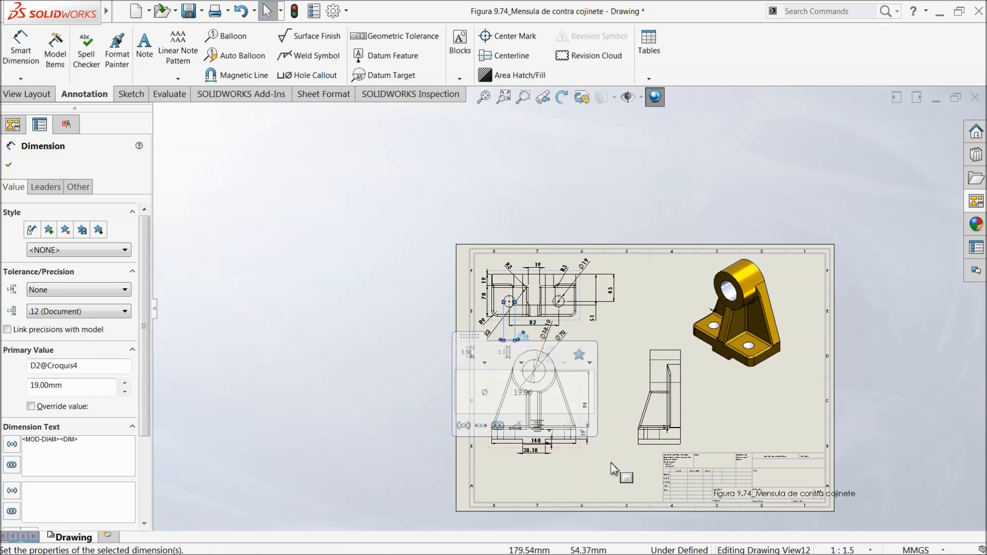
scroll(650, 406, "down", 10)
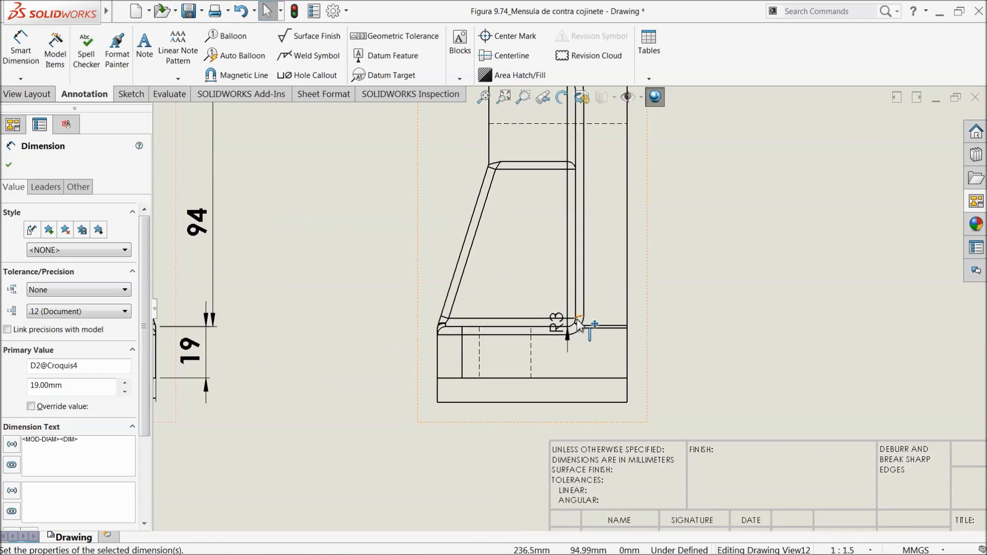
left_click_drag(554, 339, 689, 406)
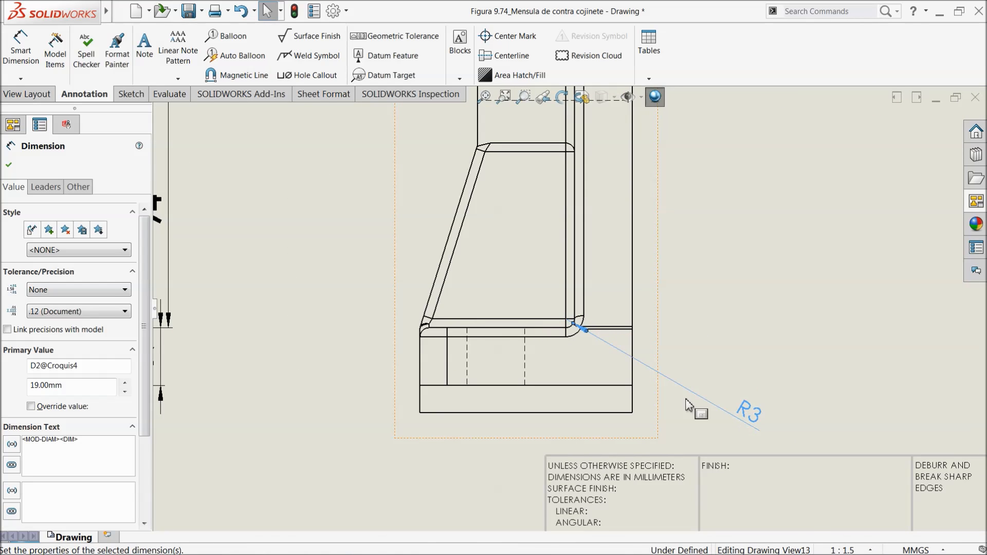
scroll(689, 406, "up", 5)
scroll(334, 229, "down", 3)
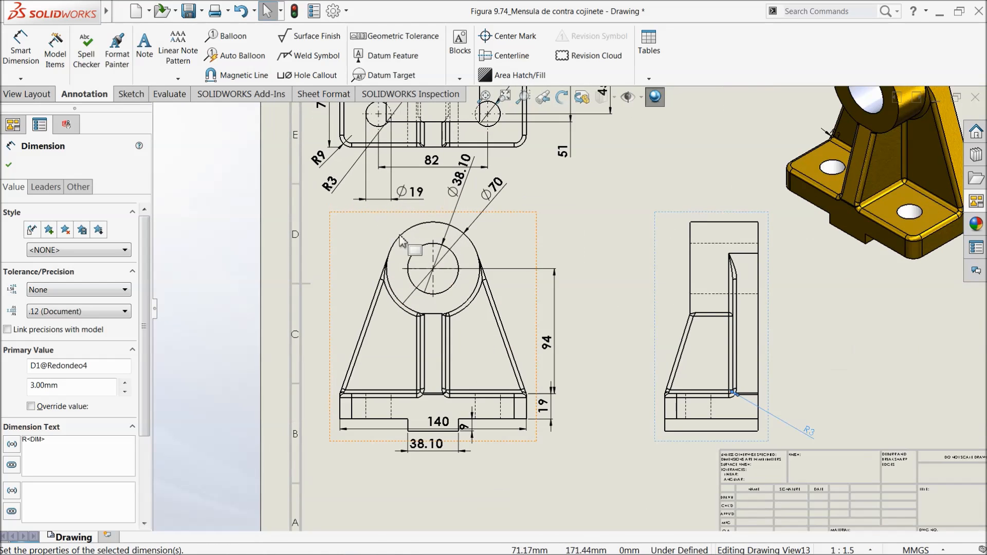
left_click_drag(431, 444, 432, 472)
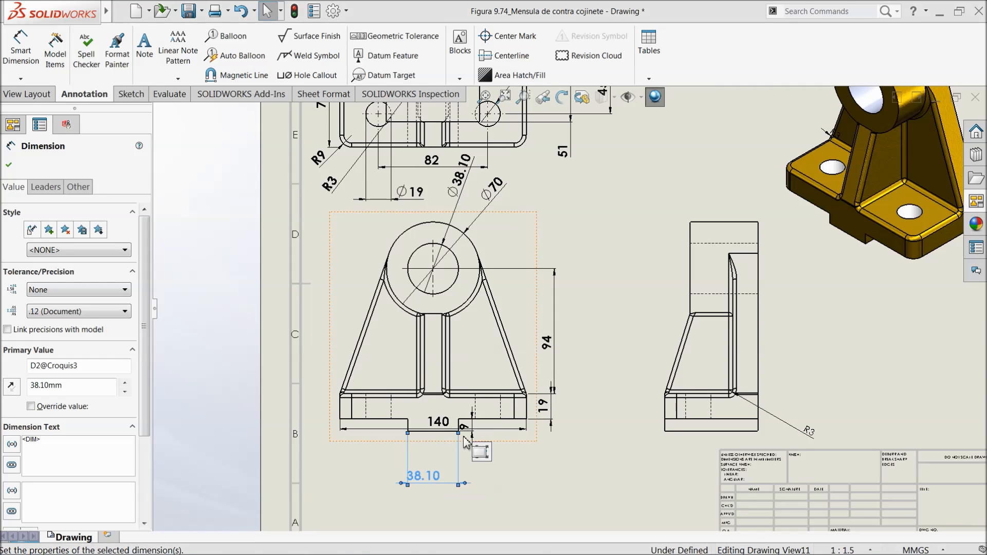
Examine the rearranged dimensions across the drawing views and close the dimension properties
scroll(508, 402, "up", 2)
scroll(591, 360, "up", 2)
scroll(597, 281, "down", 2)
scroll(633, 232, "down", 2)
scroll(633, 231, "up", 2)
scroll(627, 237, "down", 3)
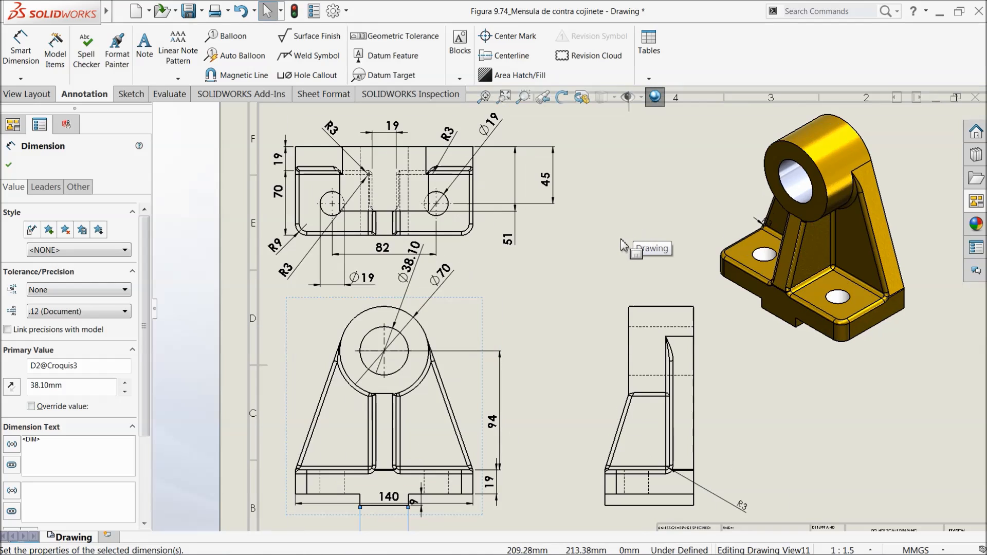
left_click(8, 165)
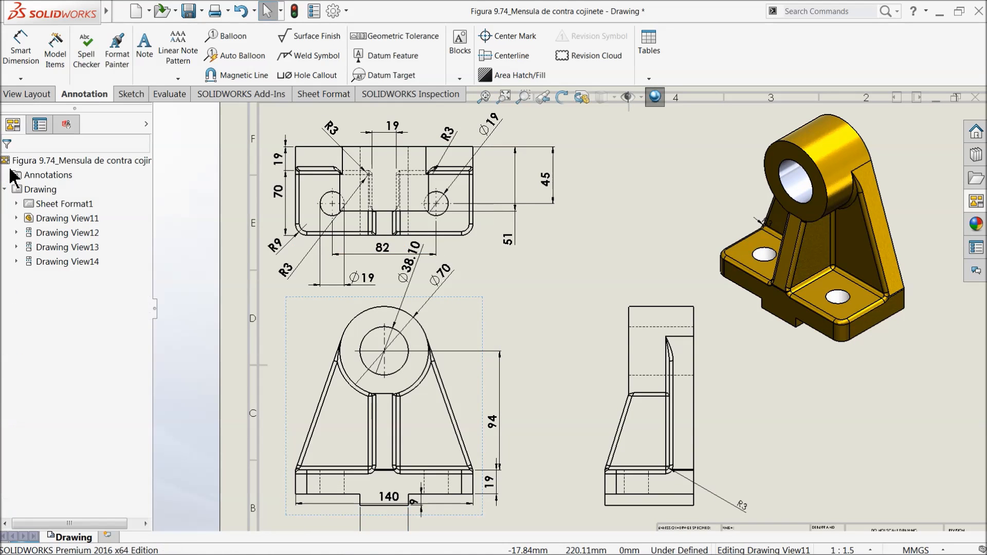
scroll(322, 262, "up", 2)
scroll(607, 322, "down", 1)
scroll(784, 332, "up", 3)
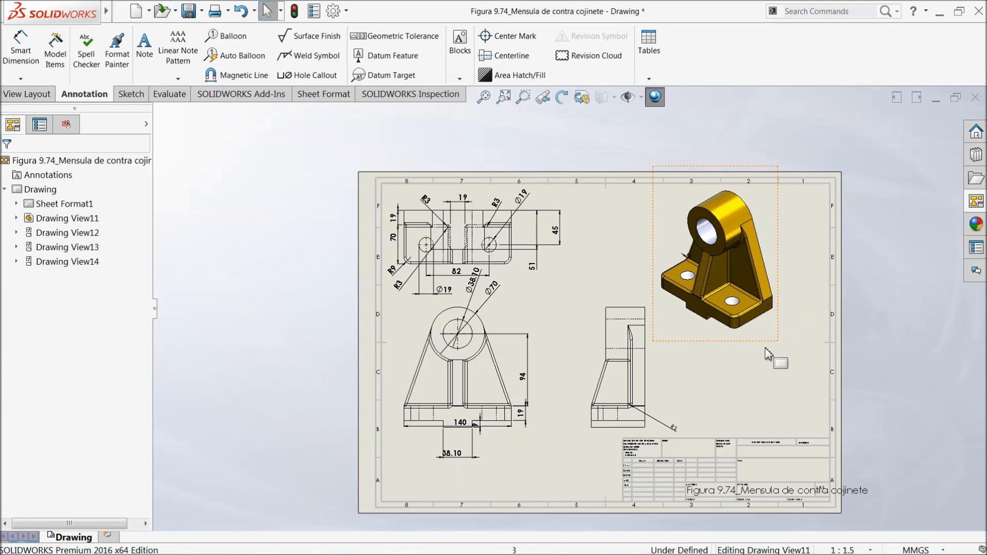
Open the sheet format for editing to work on the title block
scroll(720, 353, "down", 4)
scroll(565, 383, "down", 2)
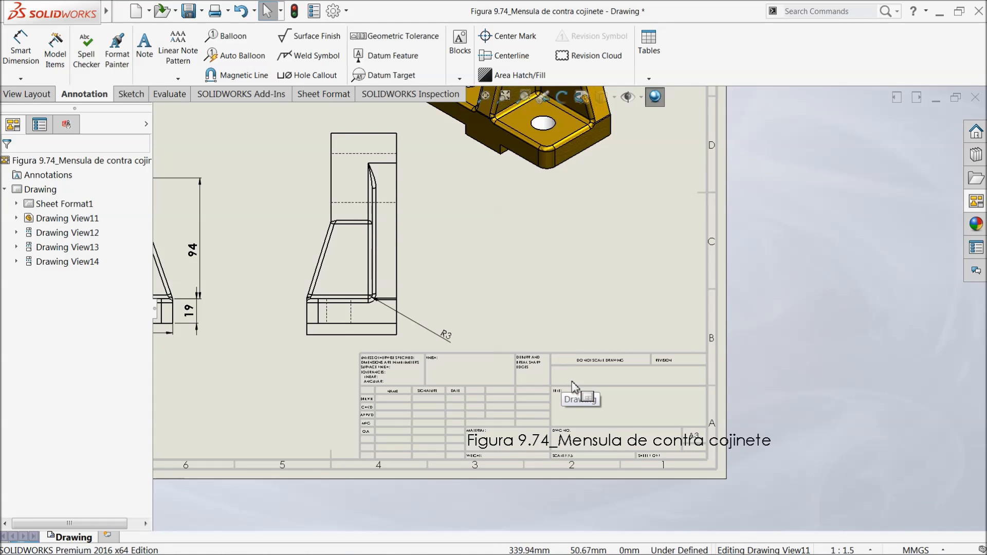
scroll(568, 404, "down", 2)
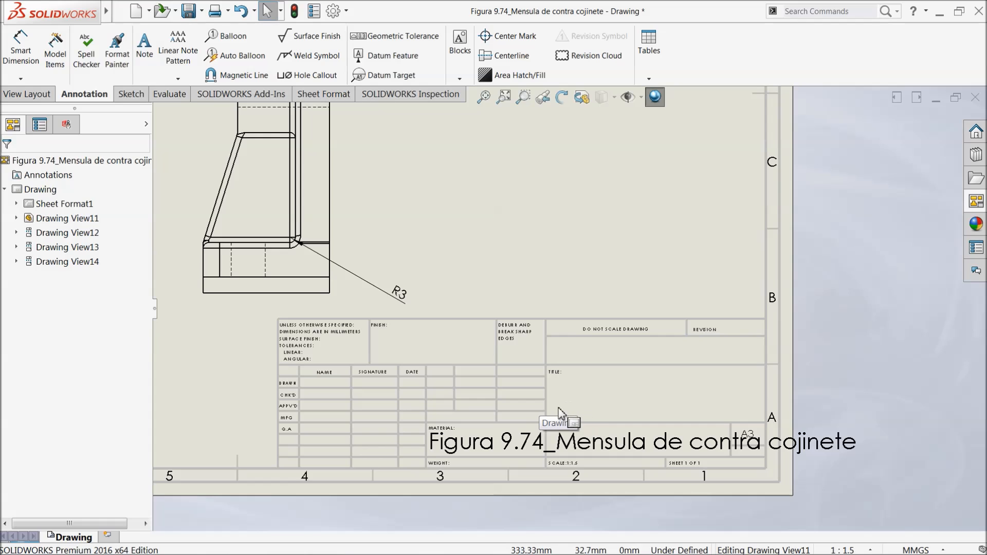
right_click(584, 399)
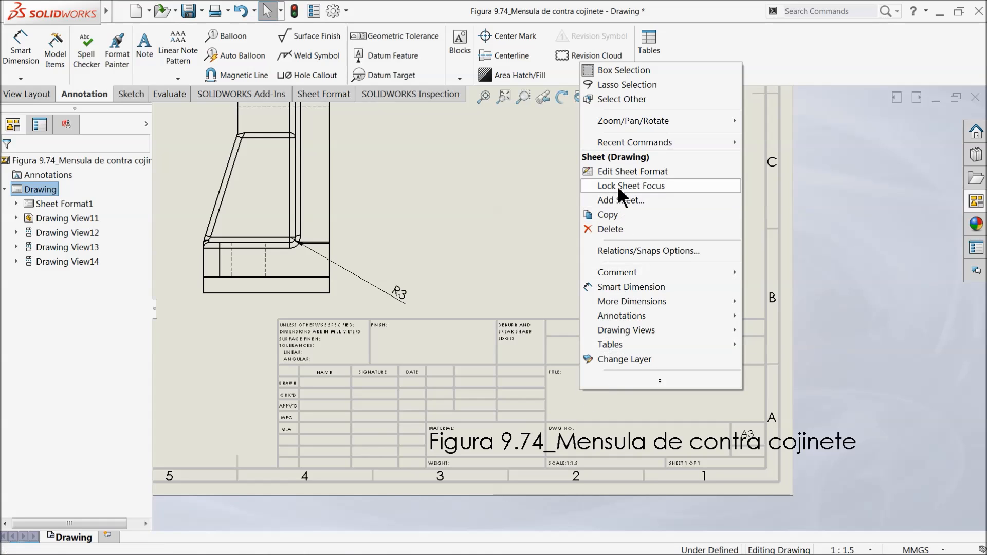
left_click(630, 172)
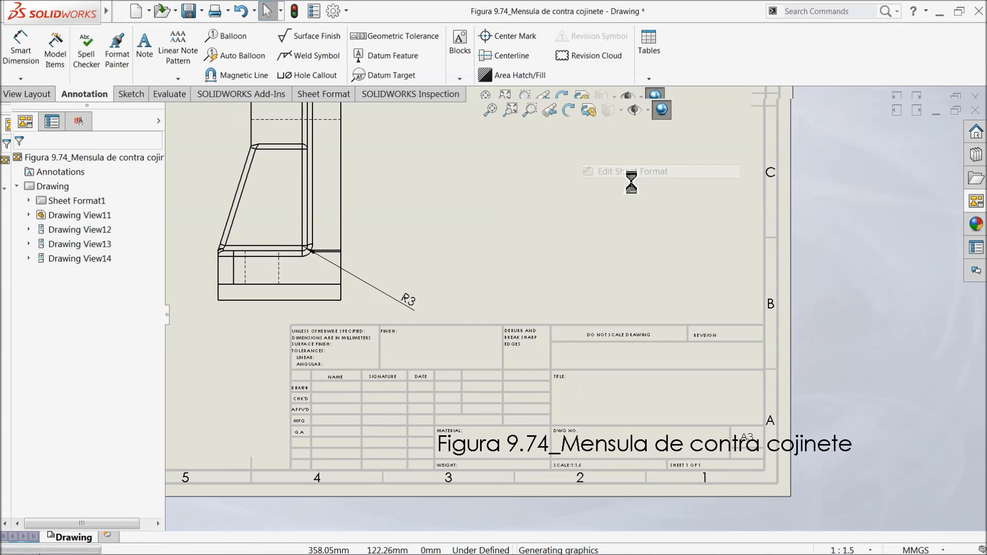
Replace the oversized drawing number text in the DWG NO. cell with A12.2544
scroll(576, 485, "down", 1)
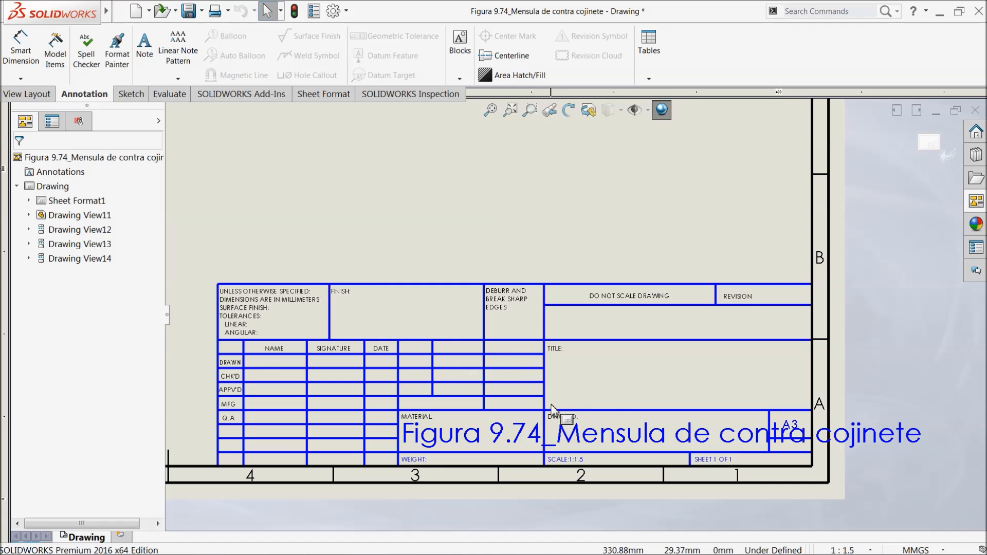
left_click(601, 442)
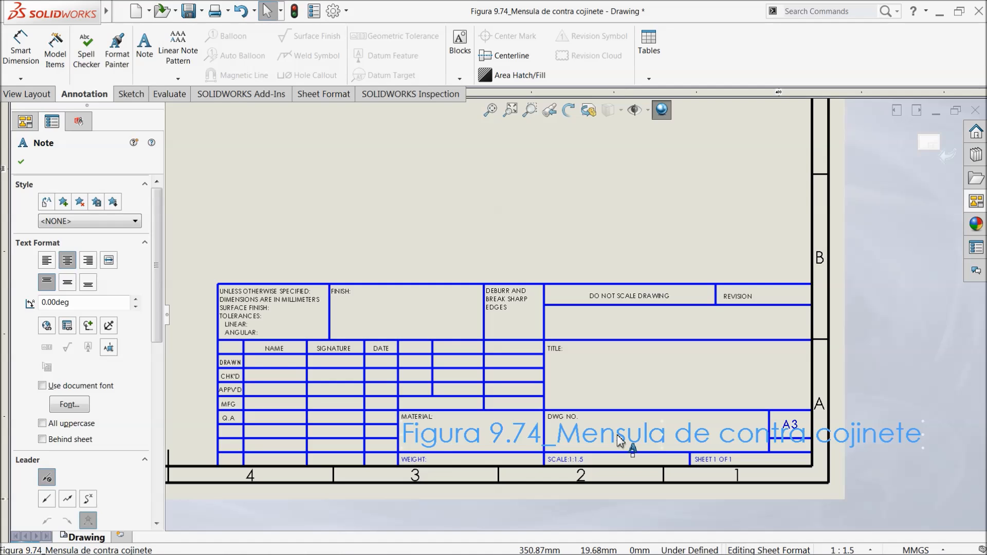
double_click(617, 435)
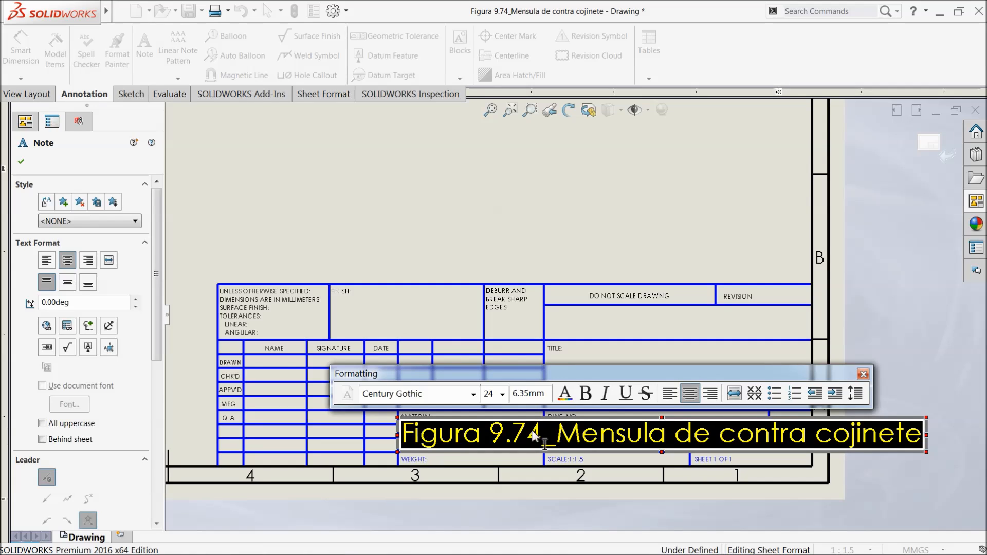
type("A")
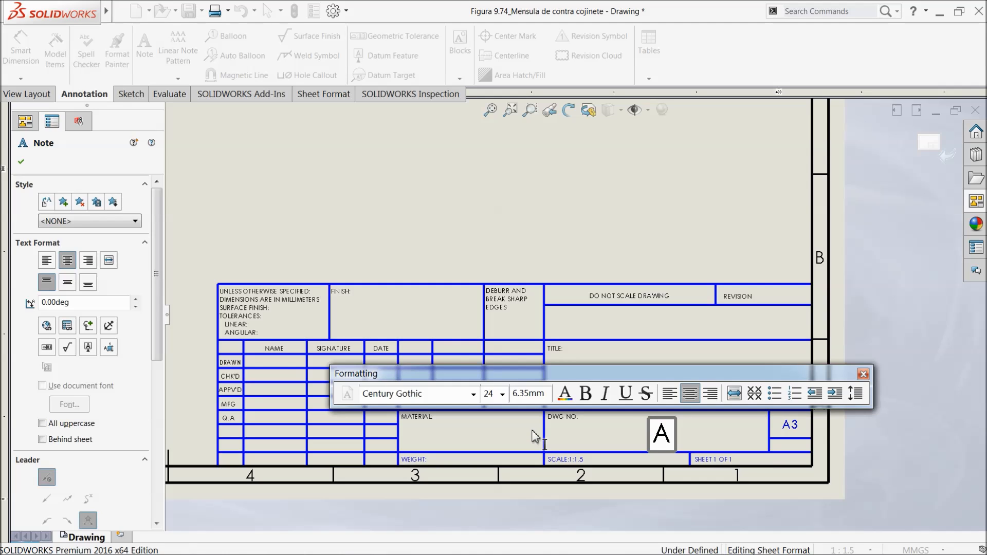
type("12.2544")
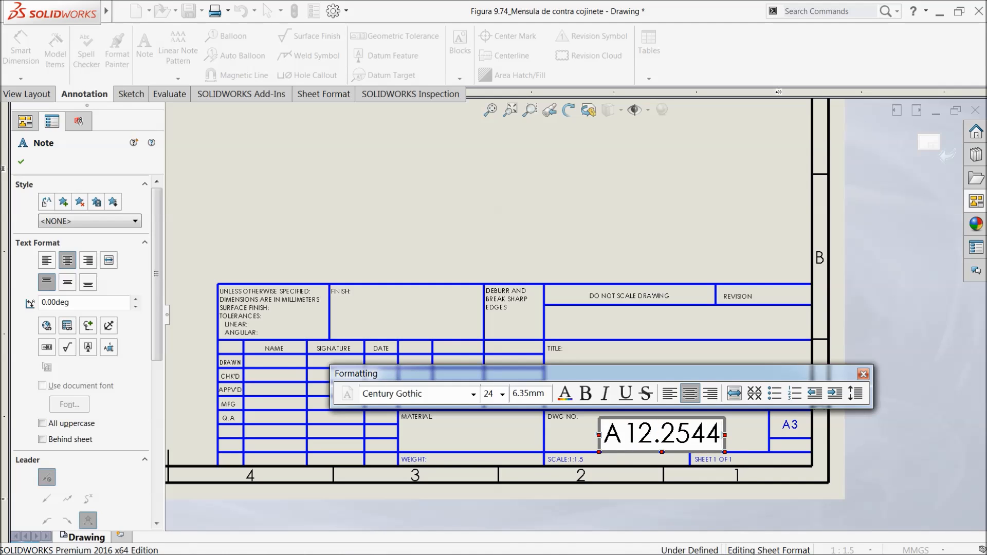
left_click(892, 349)
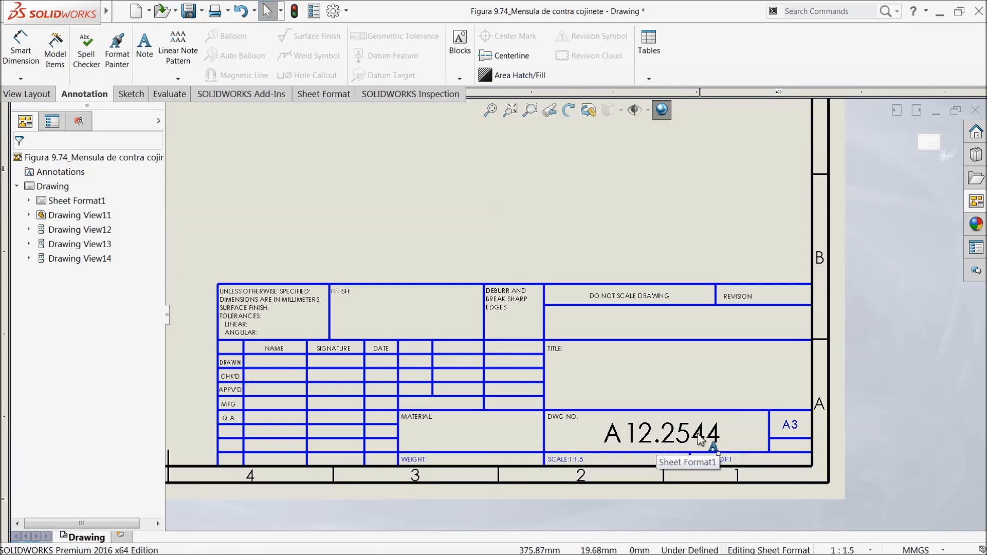
Change the sheet size label beside the drawing number to A4
left_click(790, 427)
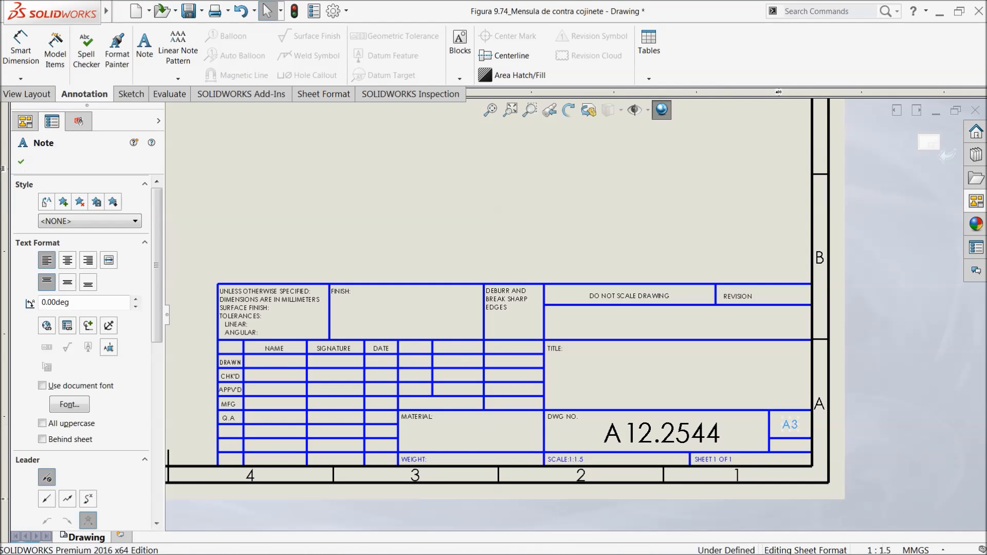
double_click(789, 425)
type("A4")
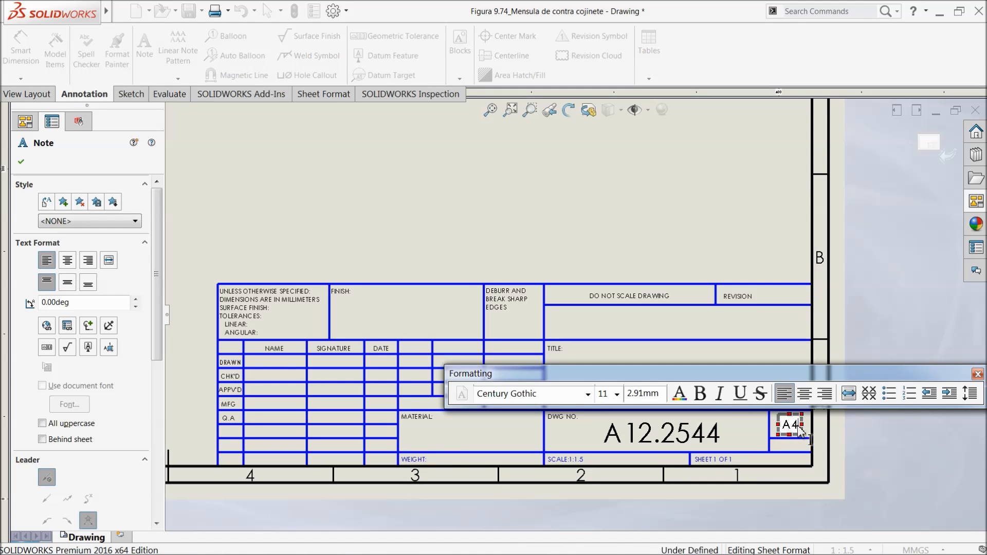
left_click(909, 315)
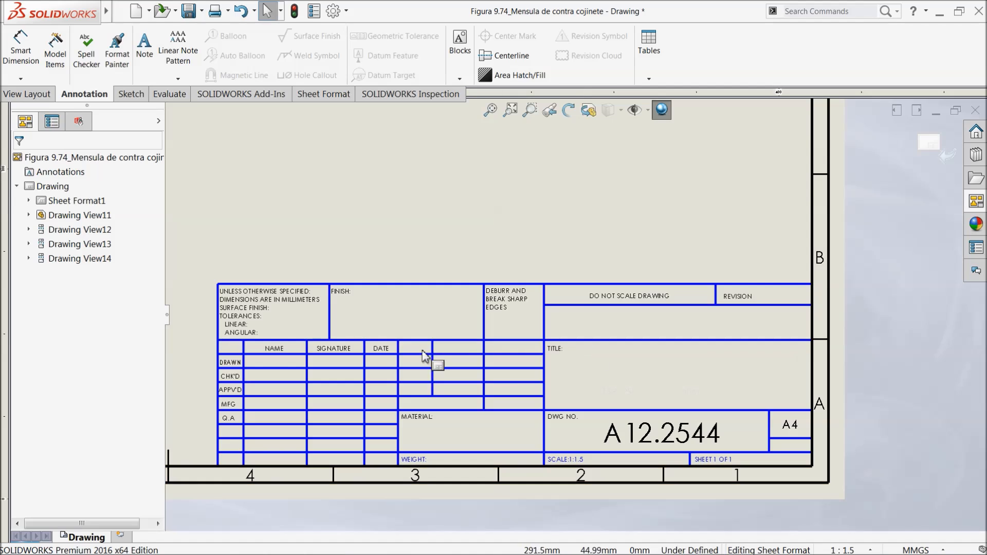
Place a note in the title block's TITLE cell, widen its text box and enter BASIC MODEL
scroll(526, 373, "down", 1)
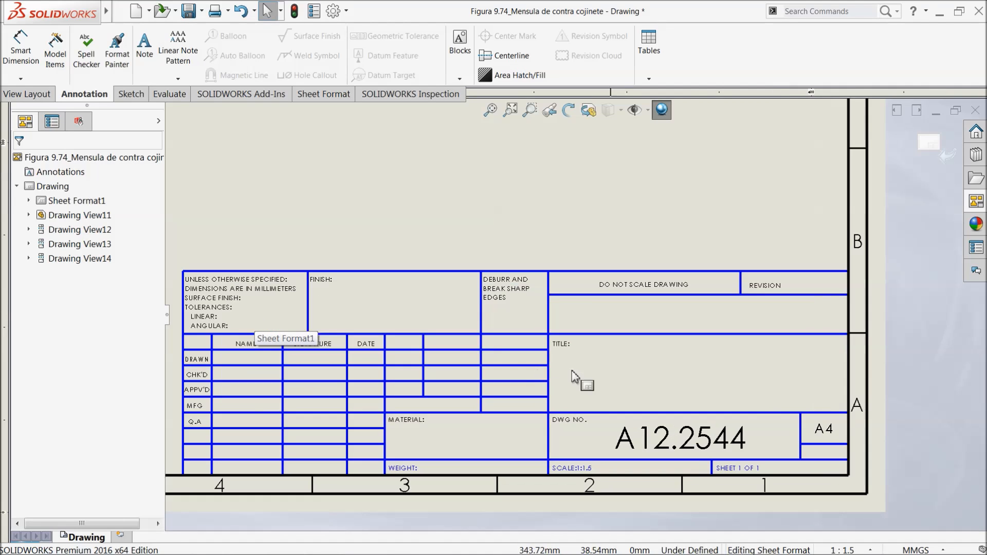
left_click(643, 382)
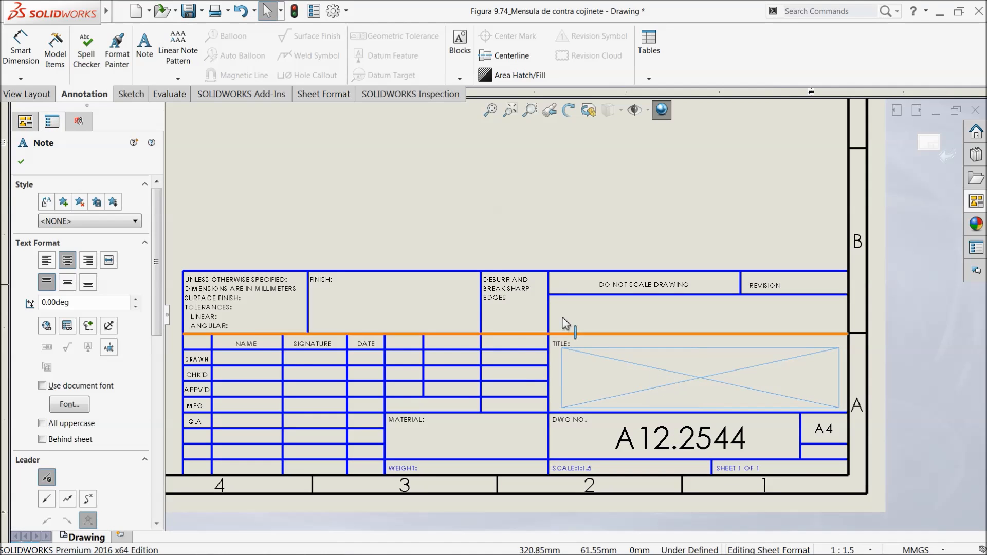
left_click(146, 56)
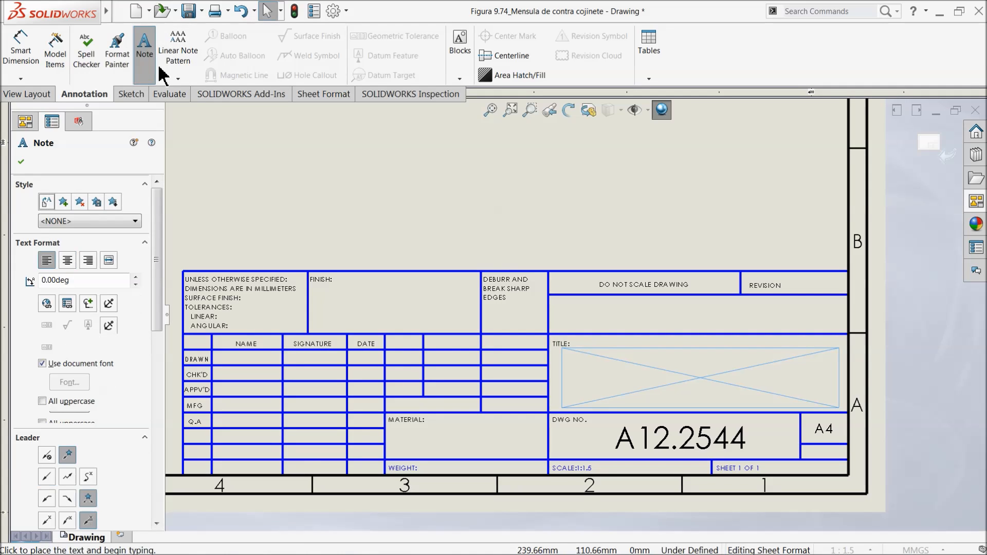
left_click(660, 372)
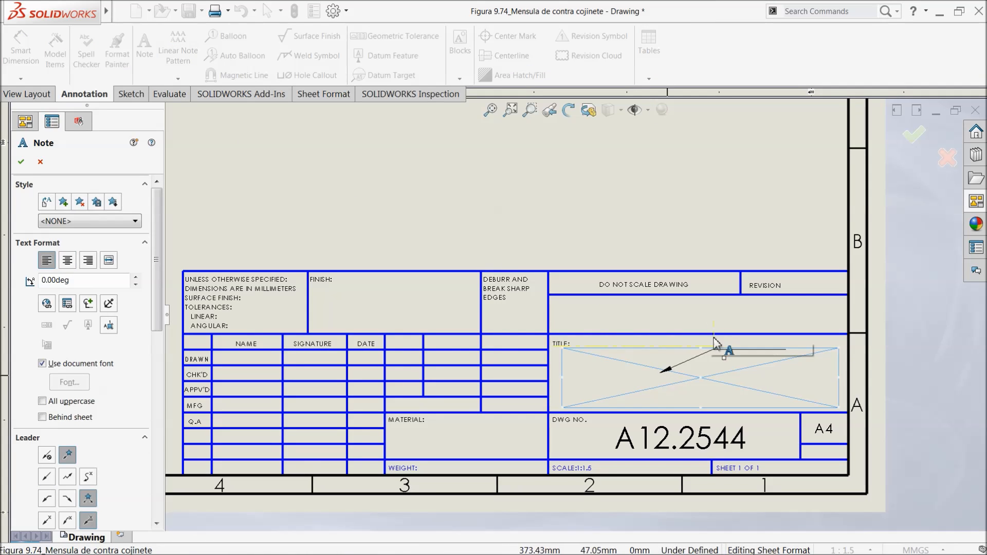
left_click(677, 367)
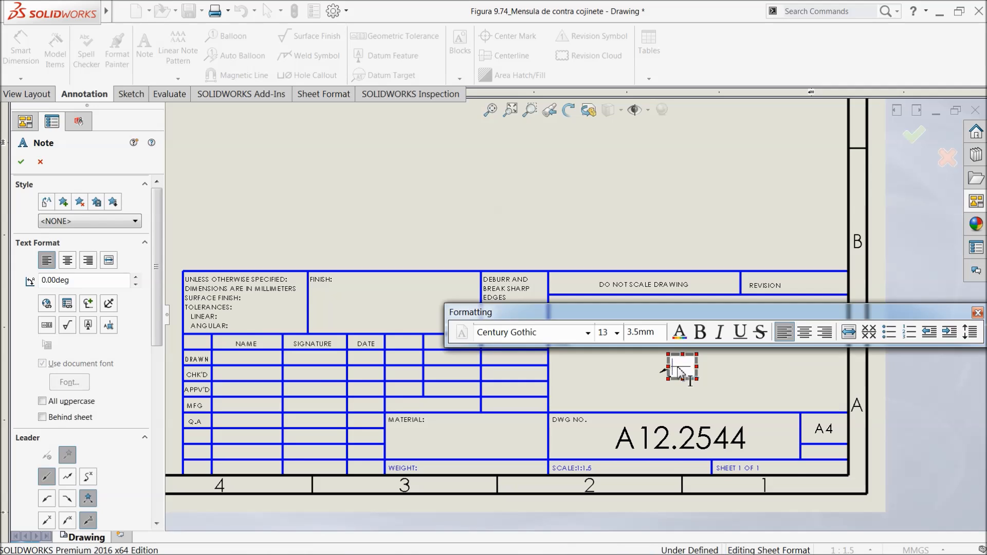
scroll(694, 367, "down", 2)
scroll(679, 356, "up", 3)
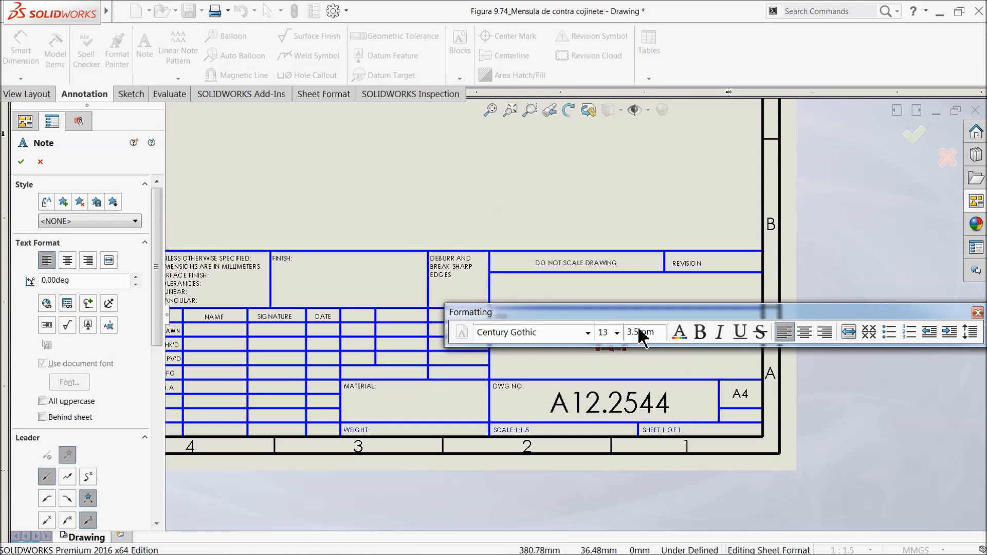
left_click_drag(634, 319, 600, 240)
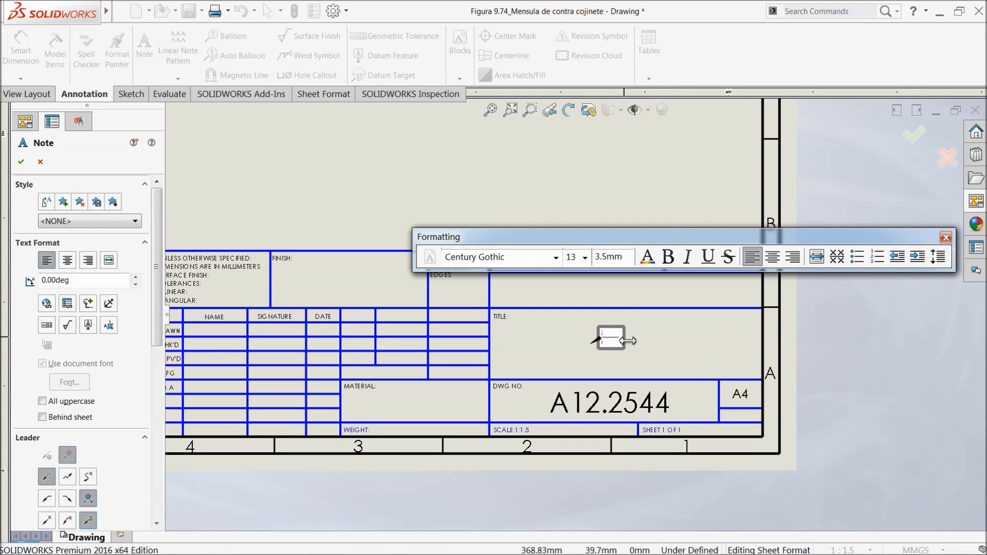
left_click_drag(627, 340, 717, 340)
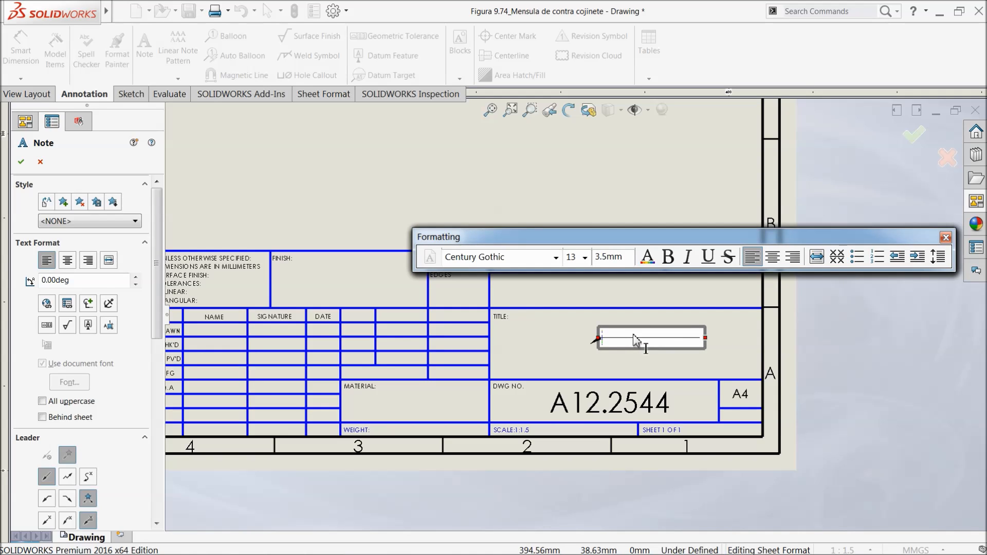
type("BASIC MODEL")
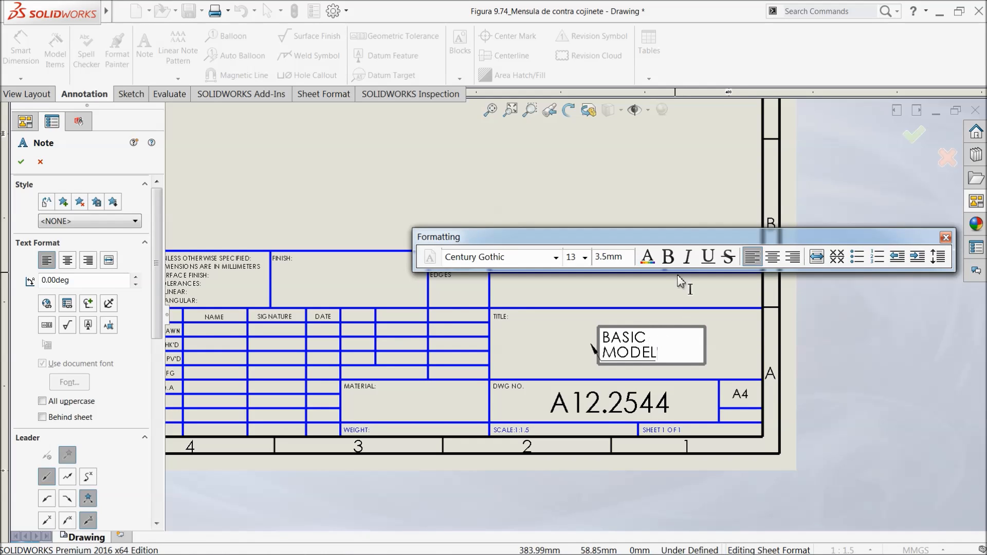
Make the BASIC MODEL text bold and widen its text box so the words fit on one line
left_click(668, 257)
left_click_drag(660, 351, 608, 342)
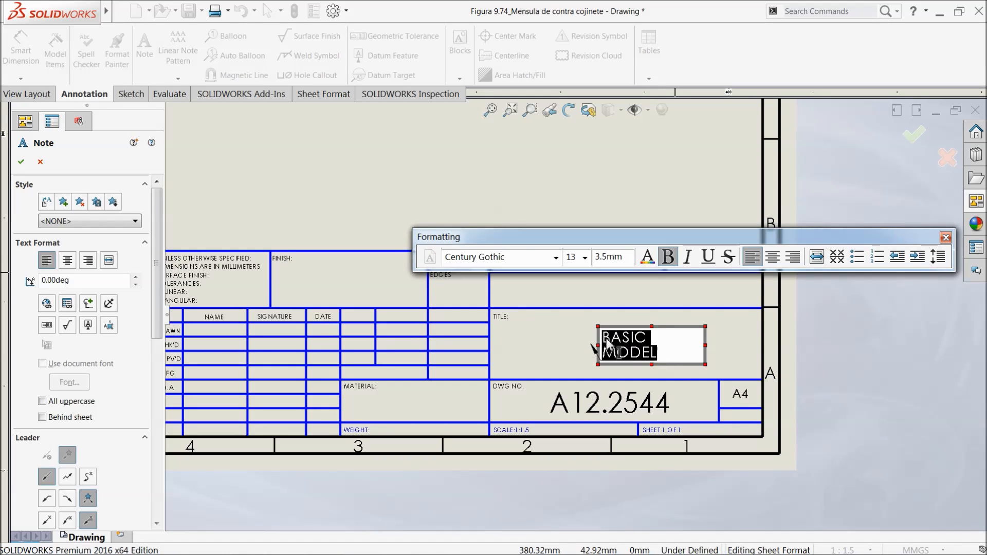
left_click(668, 258)
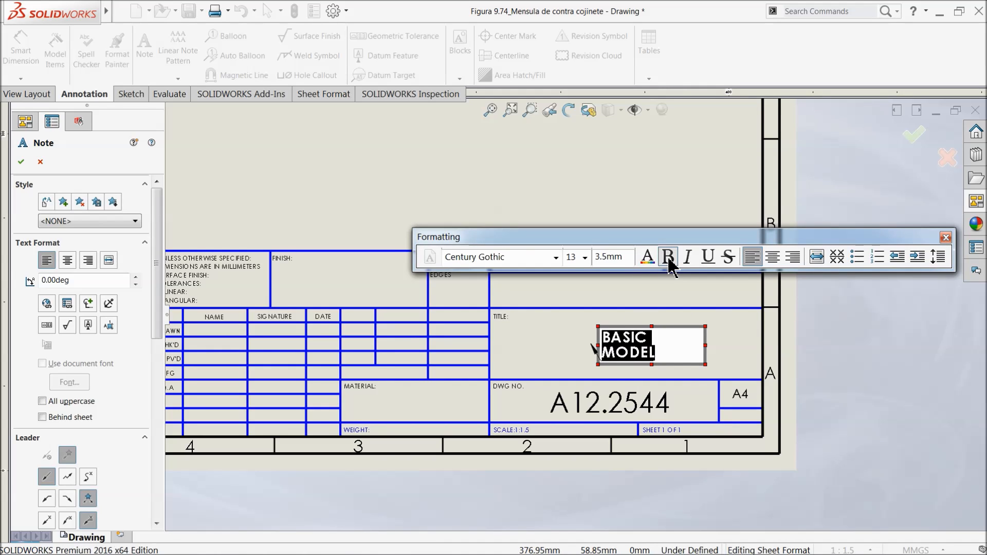
left_click_drag(706, 345, 601, 352)
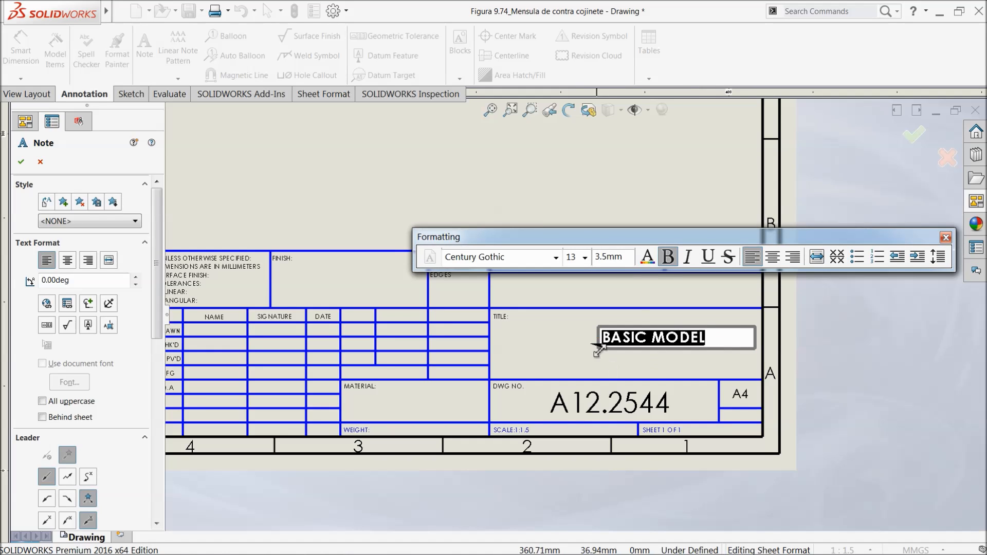
Set the BASIC MODEL text size to 18 and extend its text box across the TITLE cell
left_click(585, 257)
left_click(575, 355)
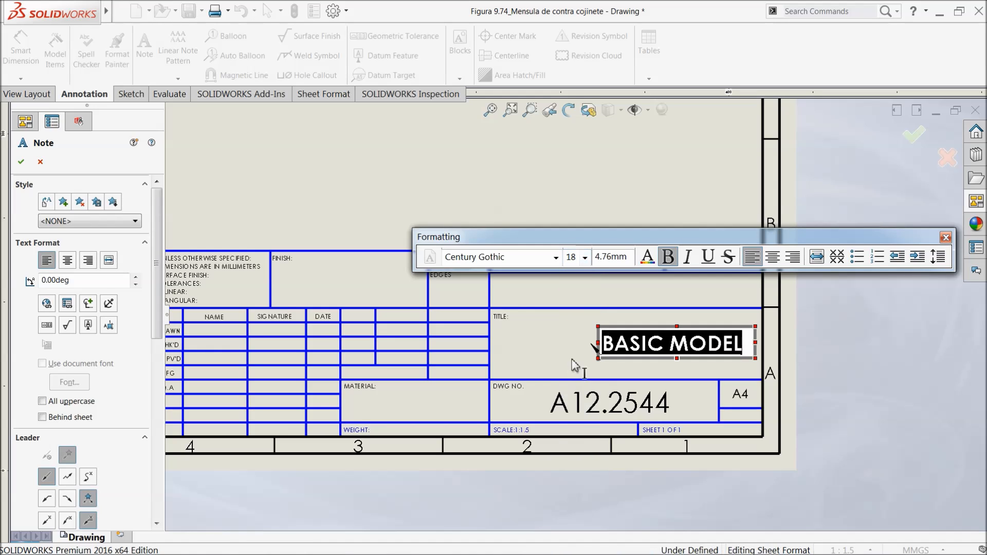
left_click_drag(598, 348, 506, 343)
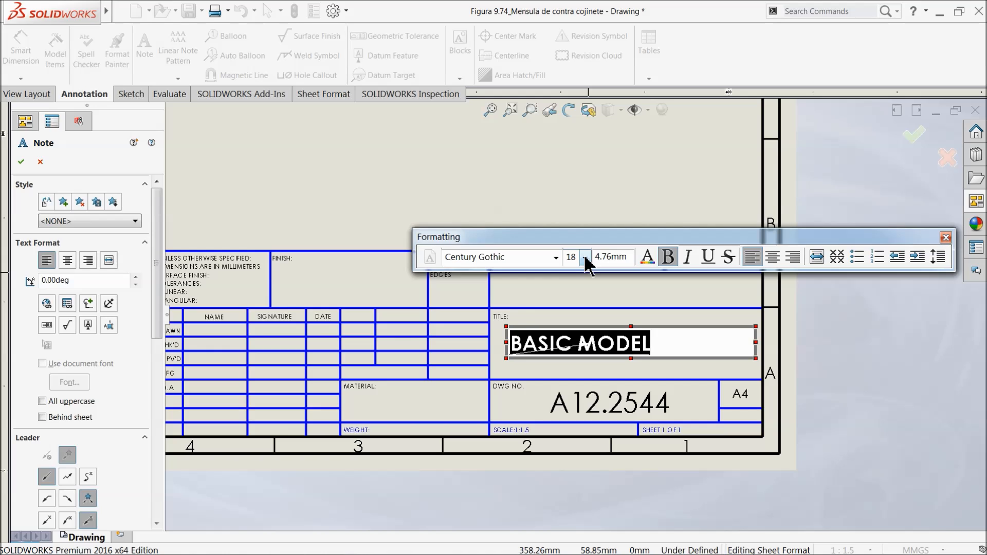
Change the BASIC MODEL text to the Cooper Black font at size 22
left_click(556, 257)
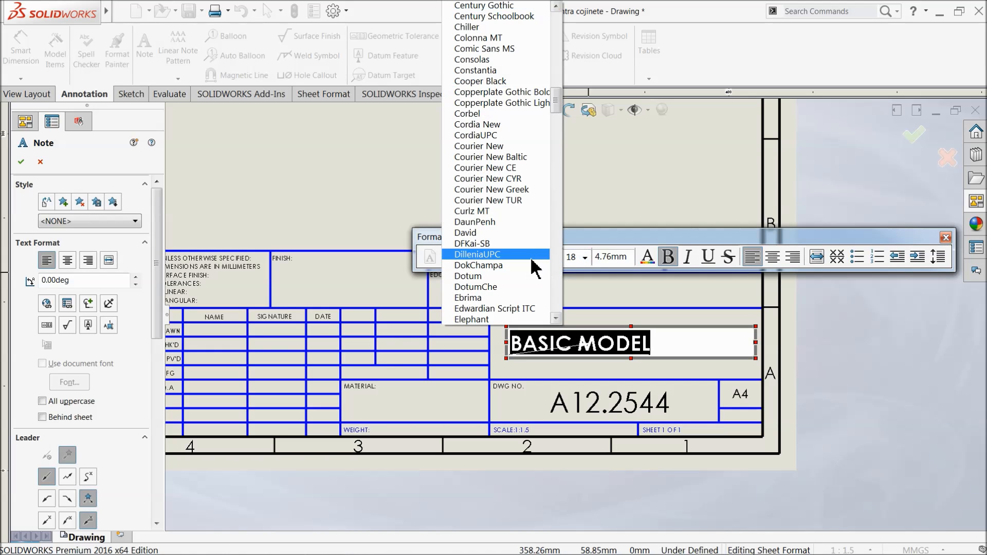
left_click(477, 82)
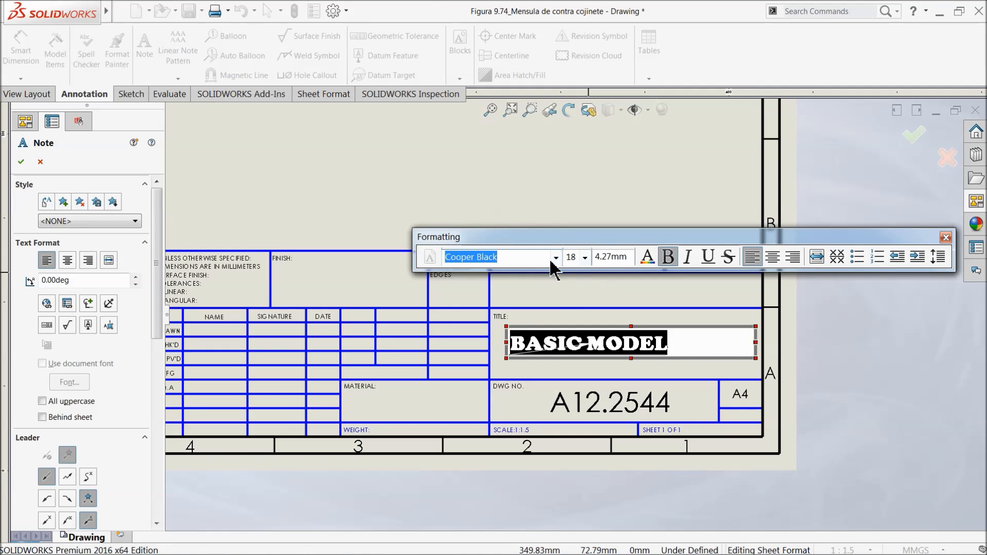
left_click(570, 259)
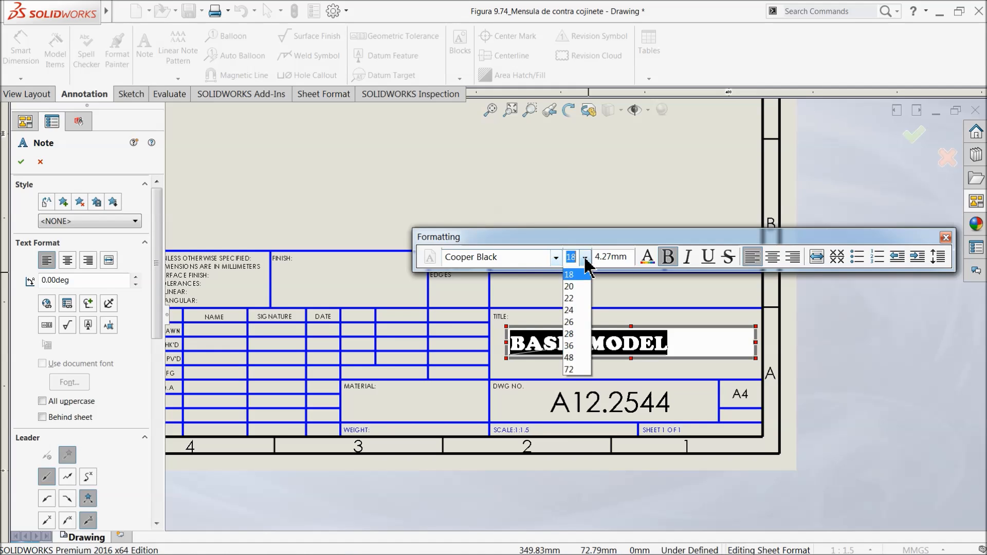
left_click(570, 380)
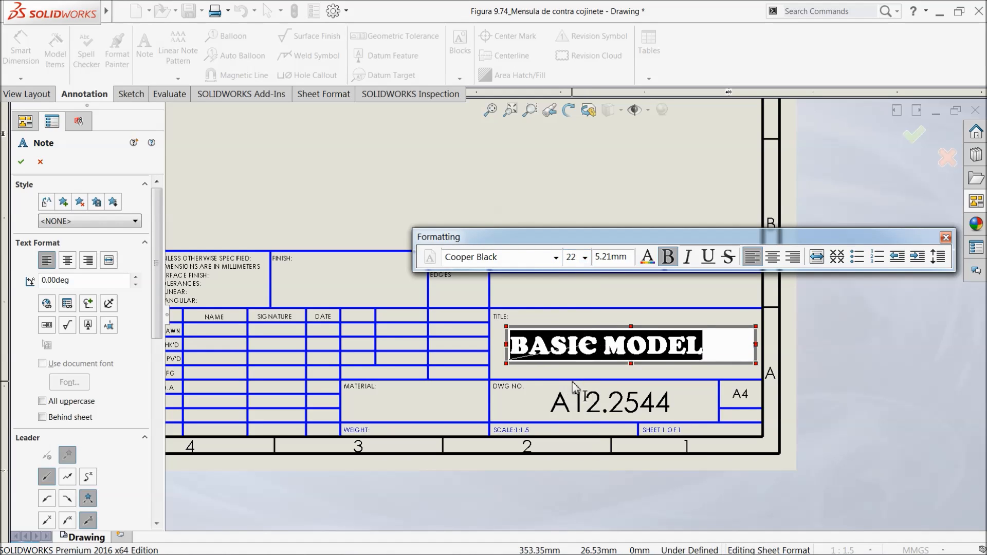
Centre-align the BASIC MODEL text, close the formatting options and widen its text box slightly
left_click(773, 257)
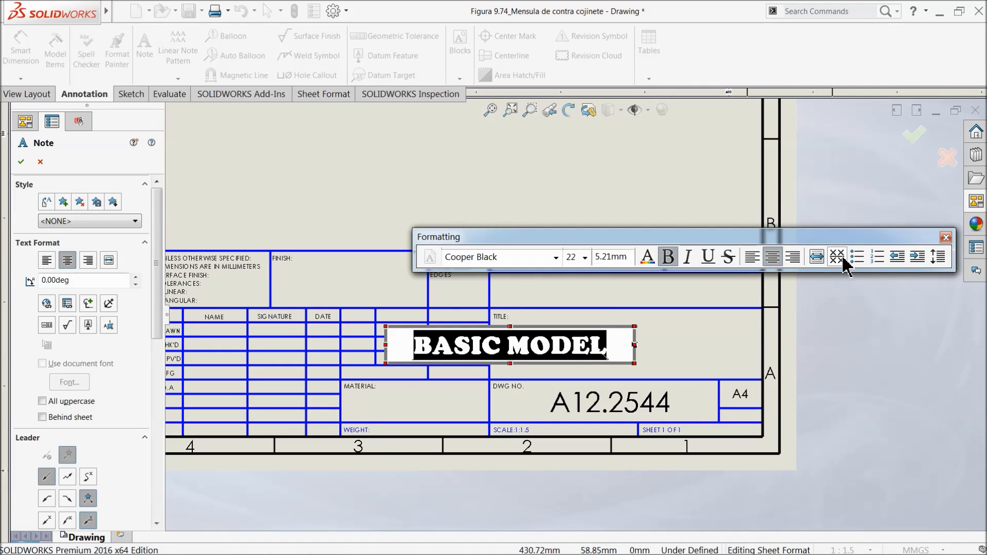
left_click(946, 238)
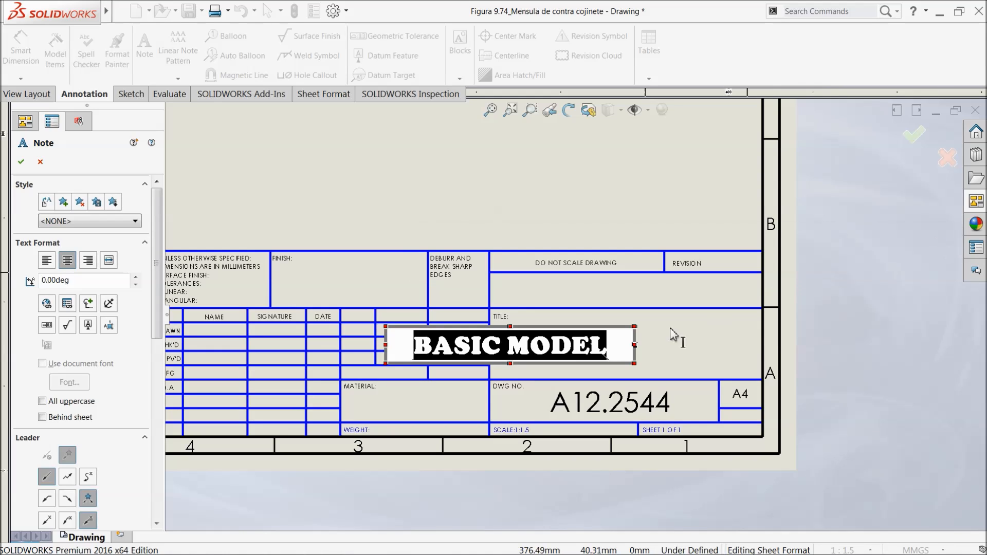
left_click(630, 351)
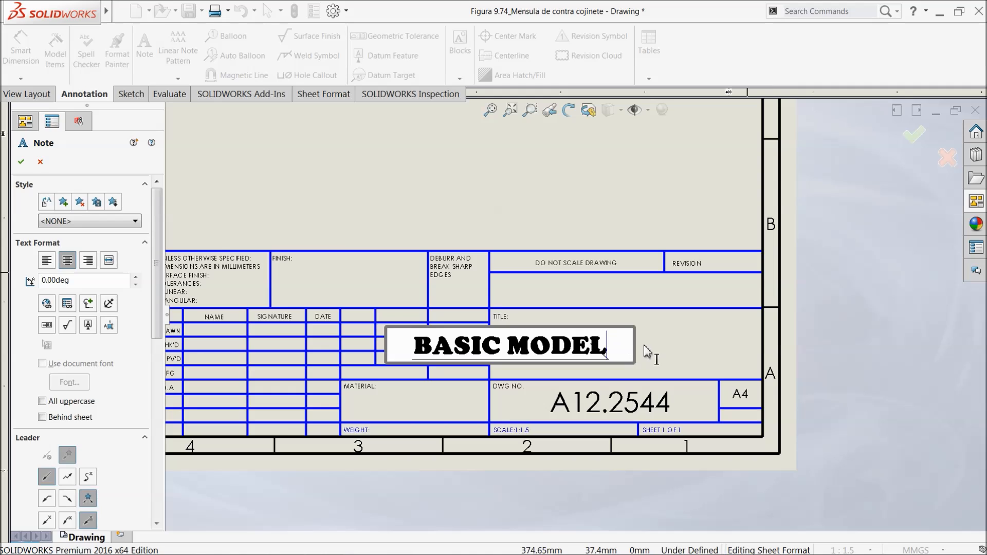
mouse_move(635, 352)
left_mouse_down()
mouse_move(759, 352)
mouse_move(652, 353)
left_mouse_up()
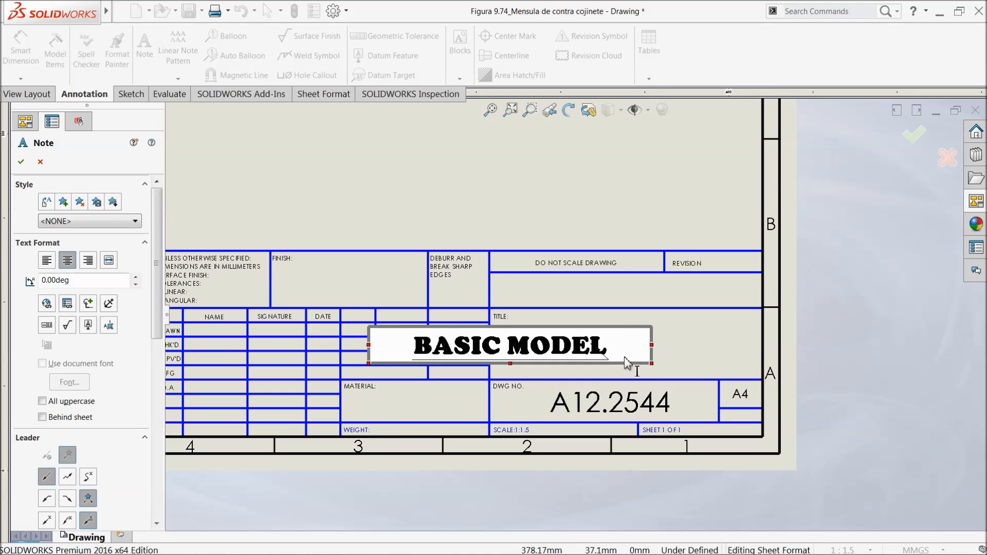
Left-align the BASIC MODEL text, narrow its text box to fit inside the TITLE cell and finish editing the text
double_click(633, 354)
left_click(616, 352)
left_click_drag(607, 354, 414, 354)
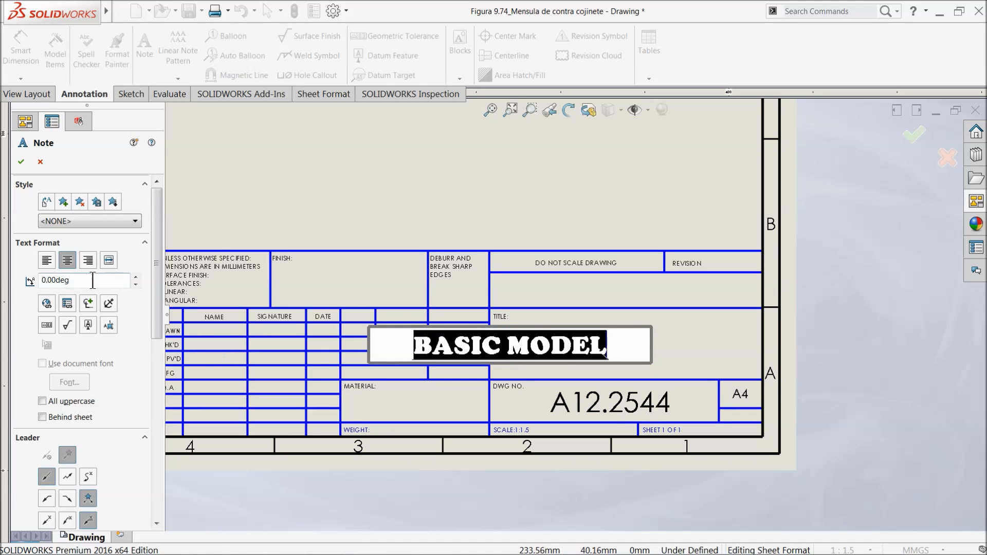
left_click(90, 262)
left_click(47, 261)
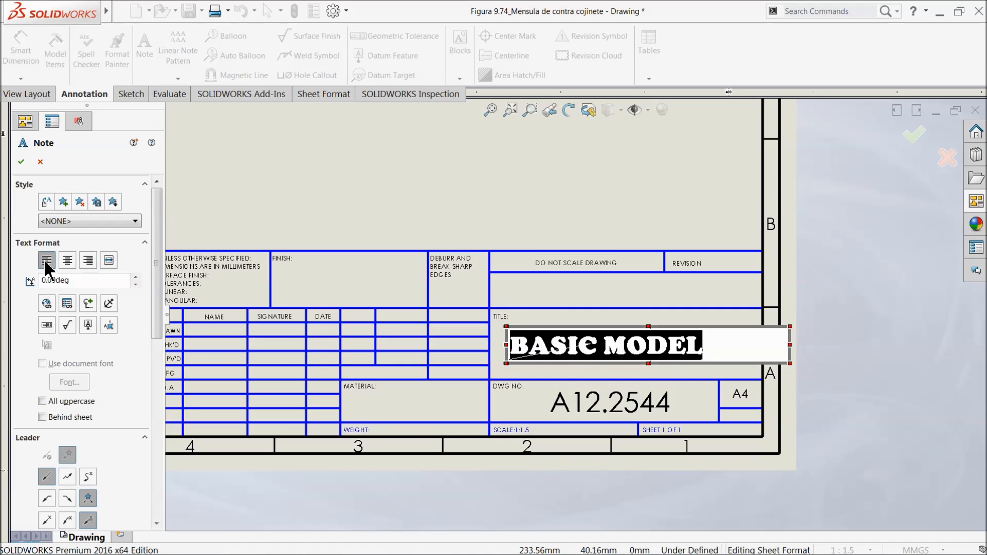
left_click_drag(791, 349, 713, 342)
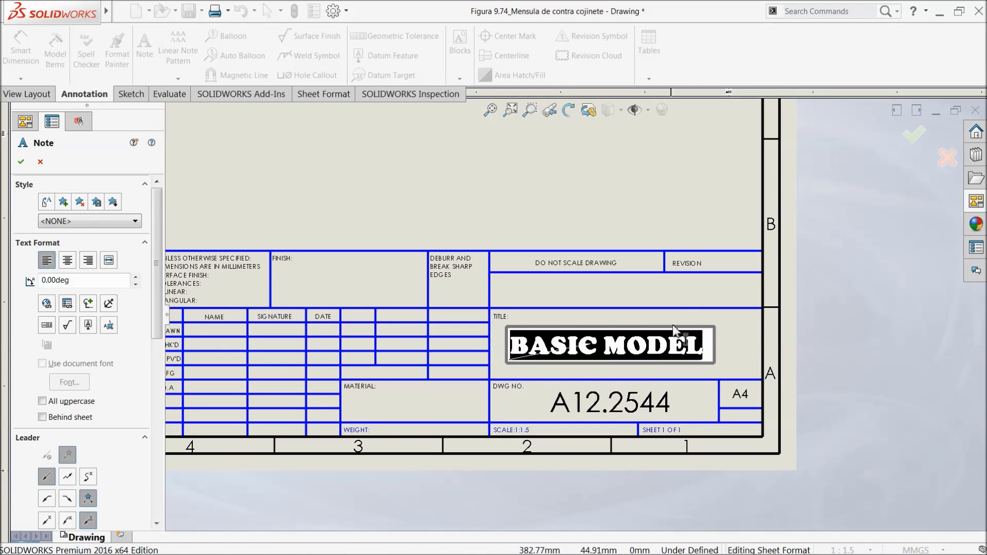
left_click(649, 226)
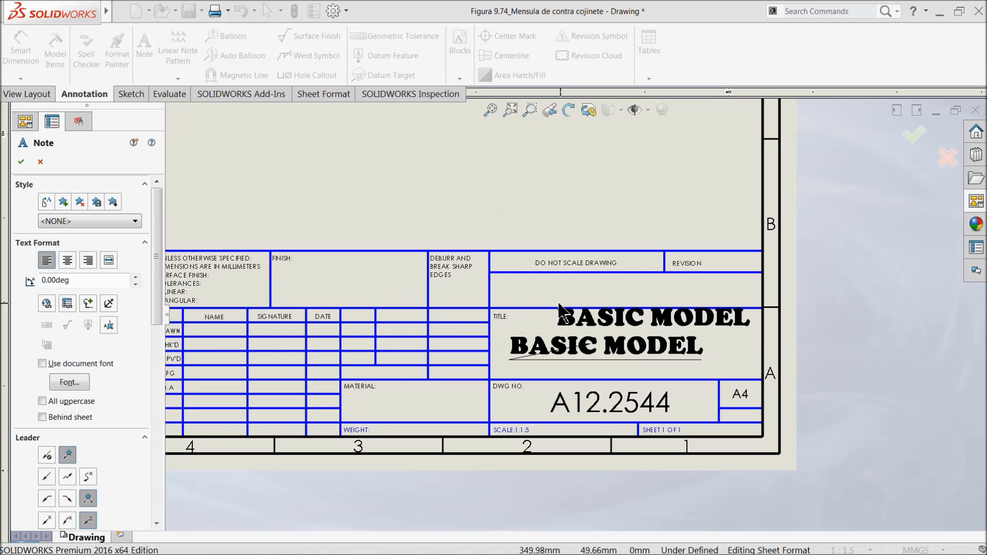
Undo the placement of the extra BASIC MODEL note with a leader above the FINISH cell
left_click(206, 277)
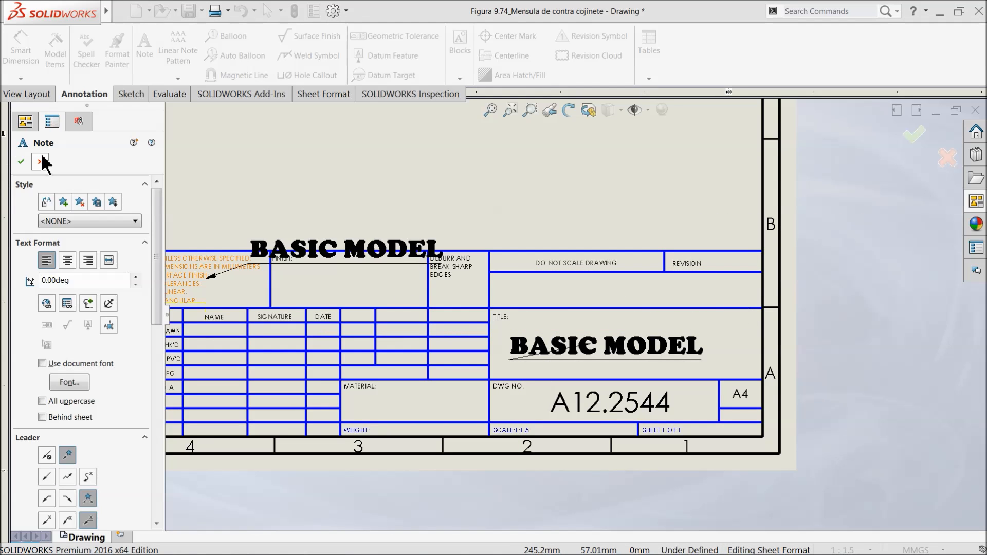
left_click(20, 162)
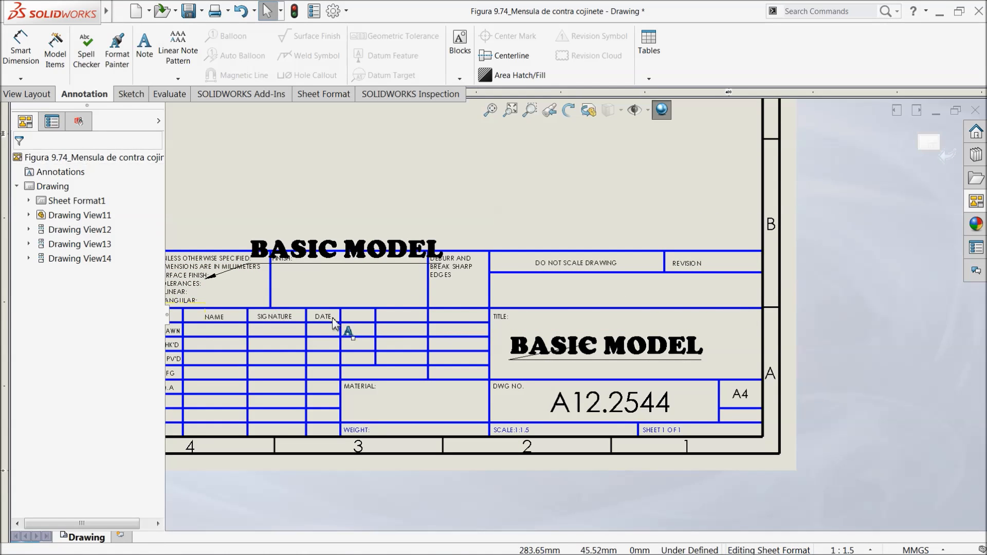
left_click(331, 260)
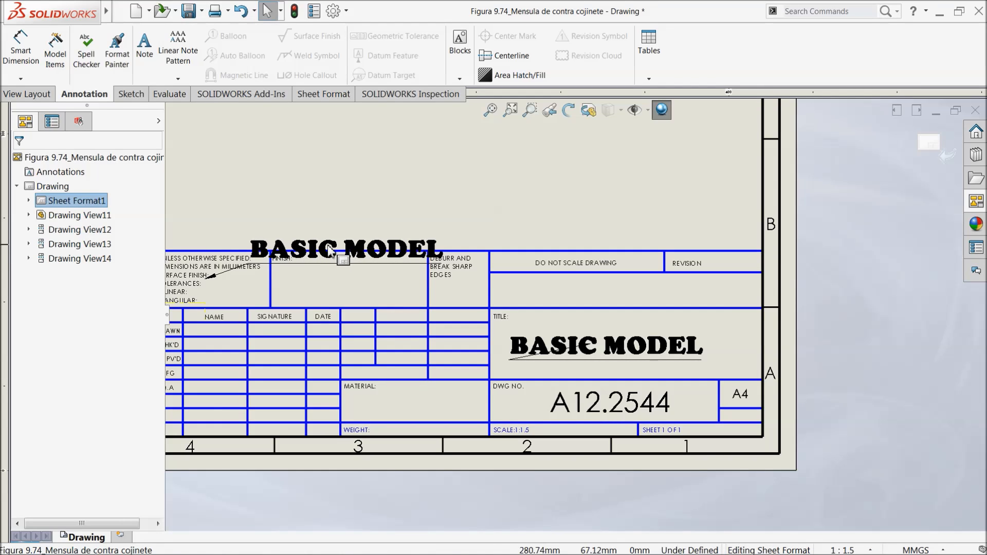
key("Delete")
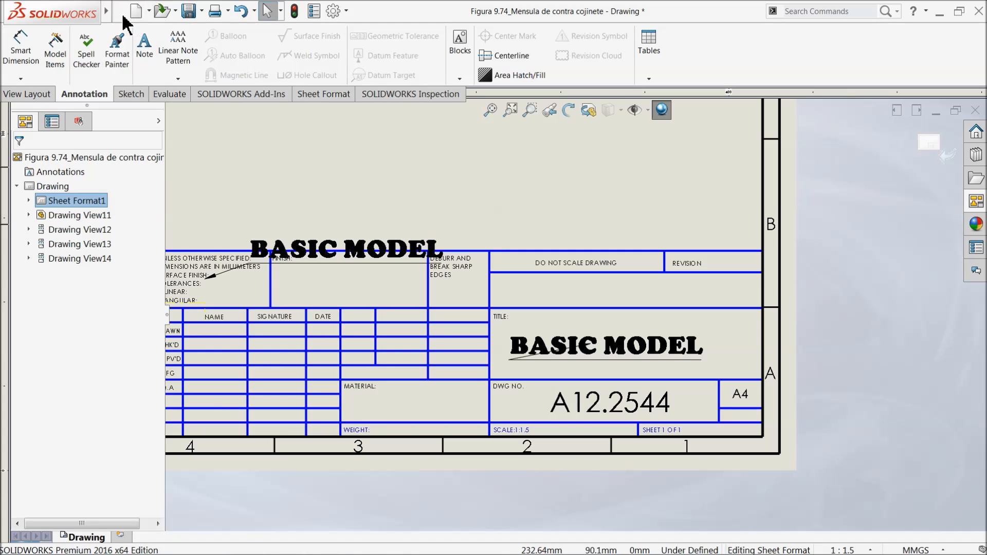
left_click(241, 11)
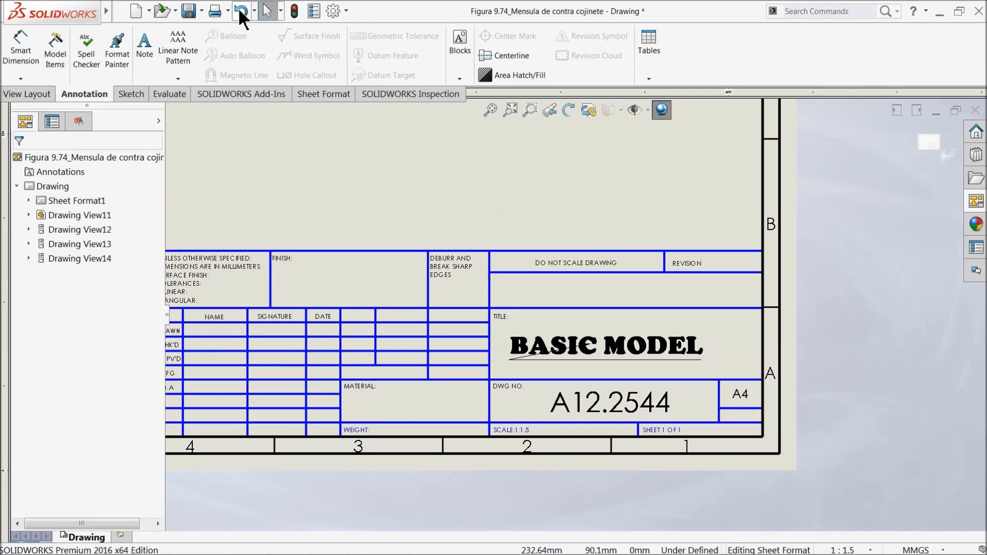
left_click(316, 284)
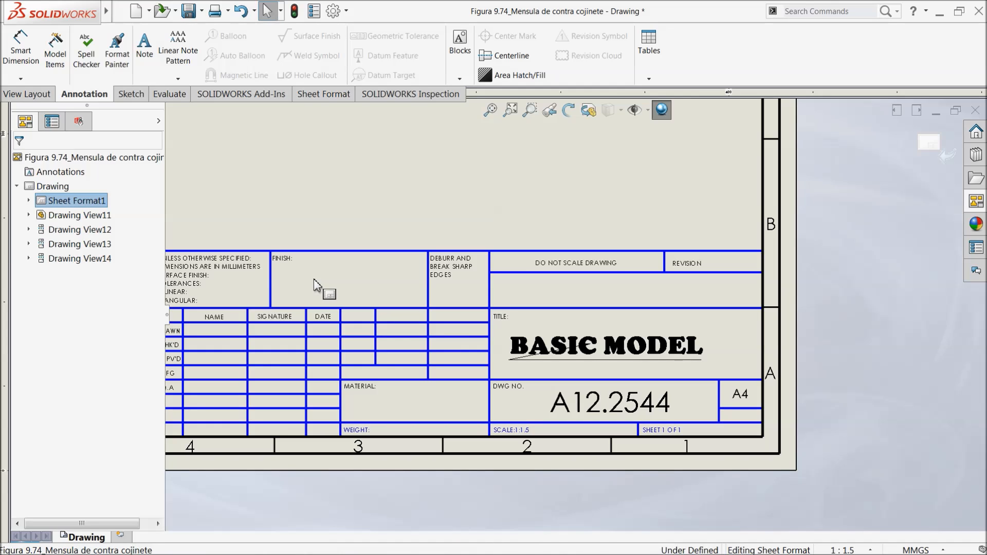
Add a note reading 2/5/2017 inside the FINISH cell of the title block
left_click(143, 48)
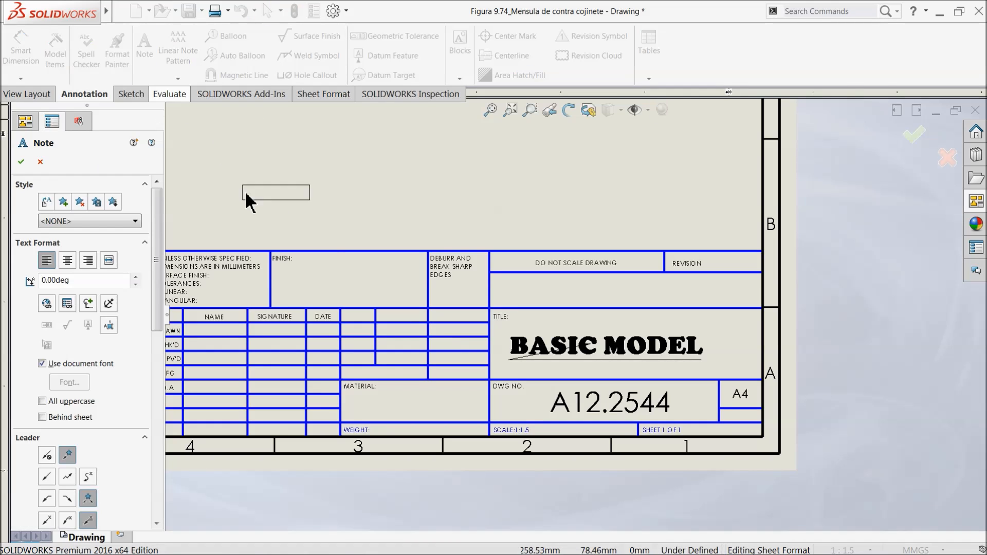
left_click(306, 278)
left_click_drag(333, 284, 394, 285)
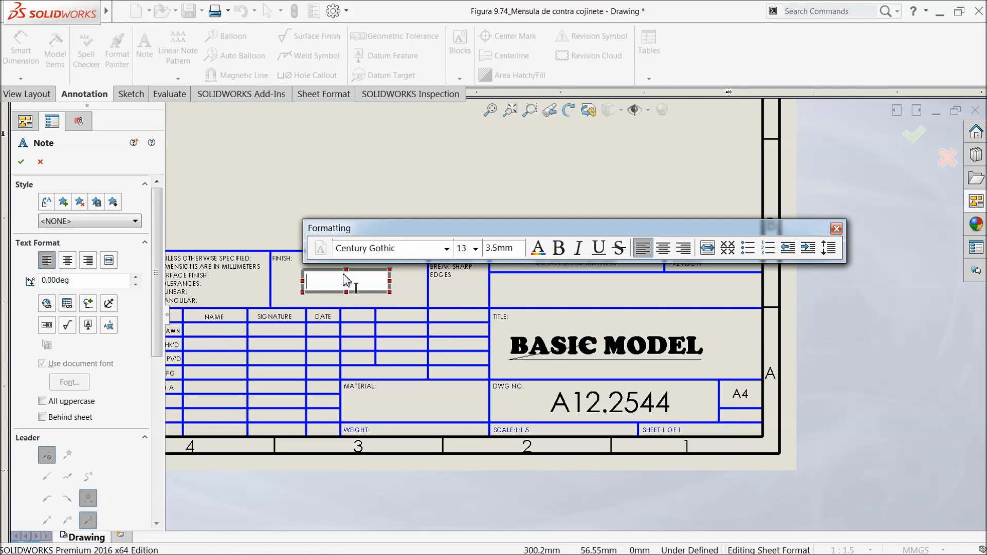
type("2")
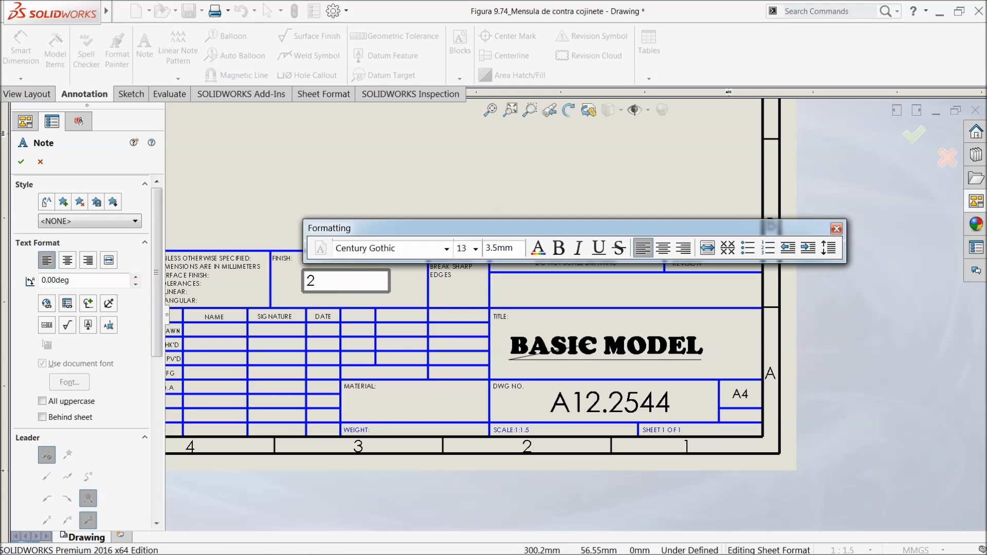
type("/5/2017")
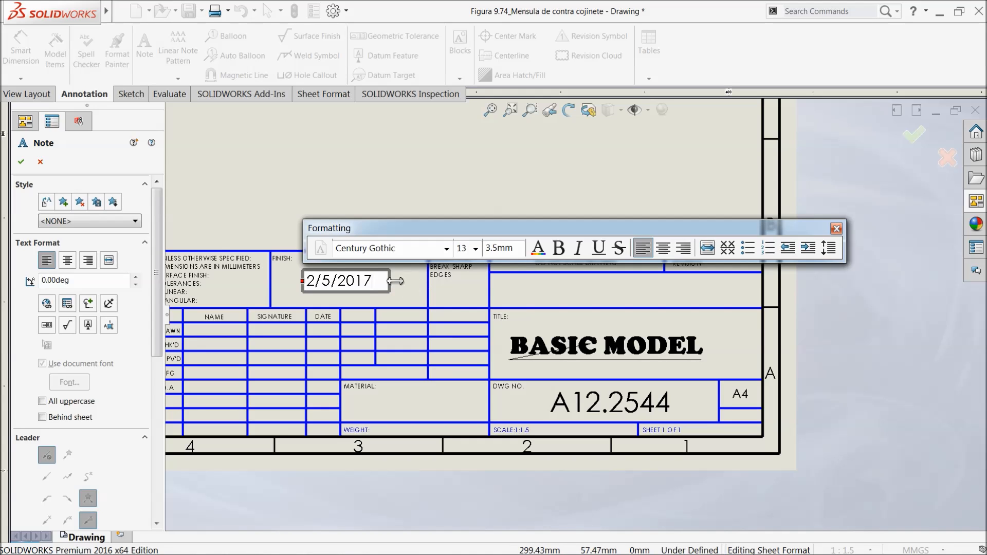
Make the 2/5/2017 date text bold and red, and accept the note
left_click_drag(378, 281, 304, 282)
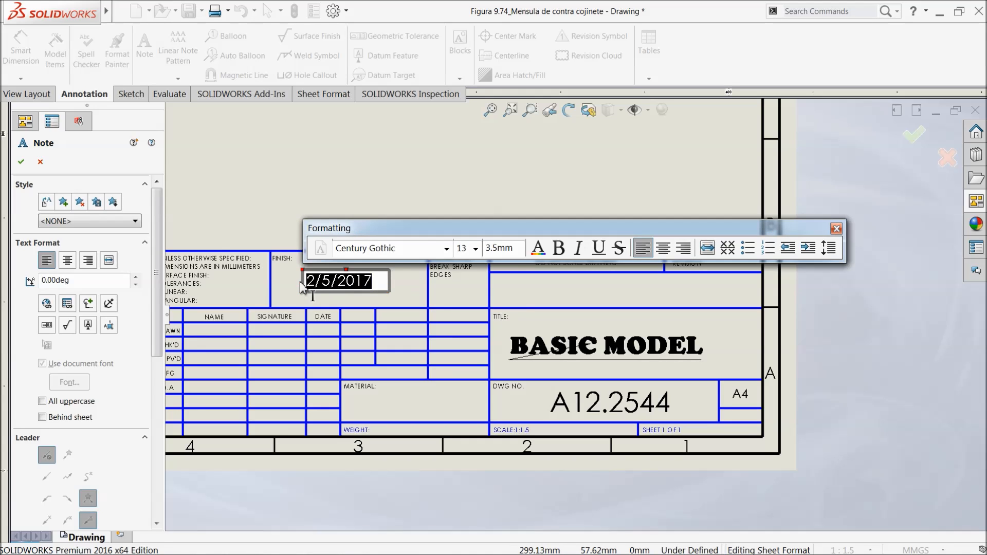
left_click(558, 247)
left_click(538, 247)
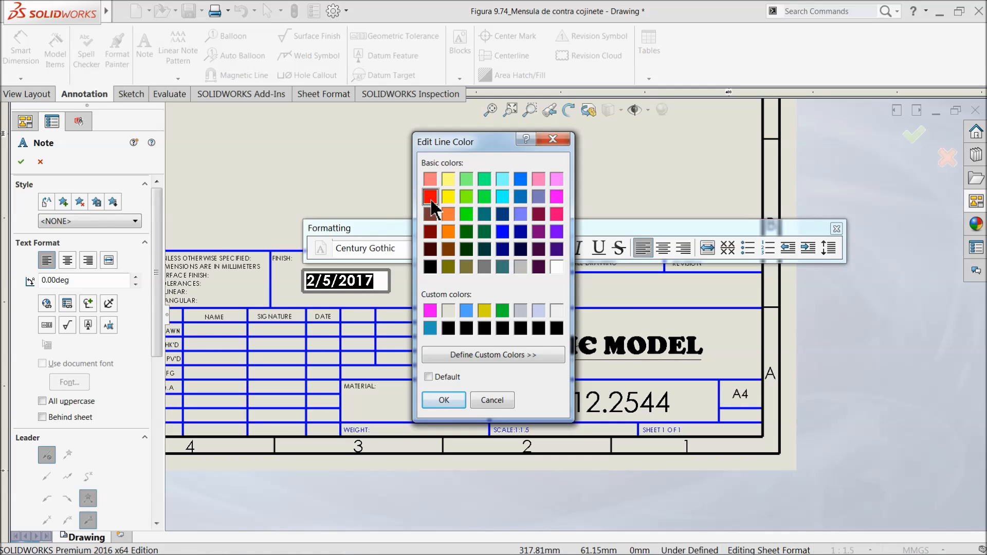
left_click(445, 399)
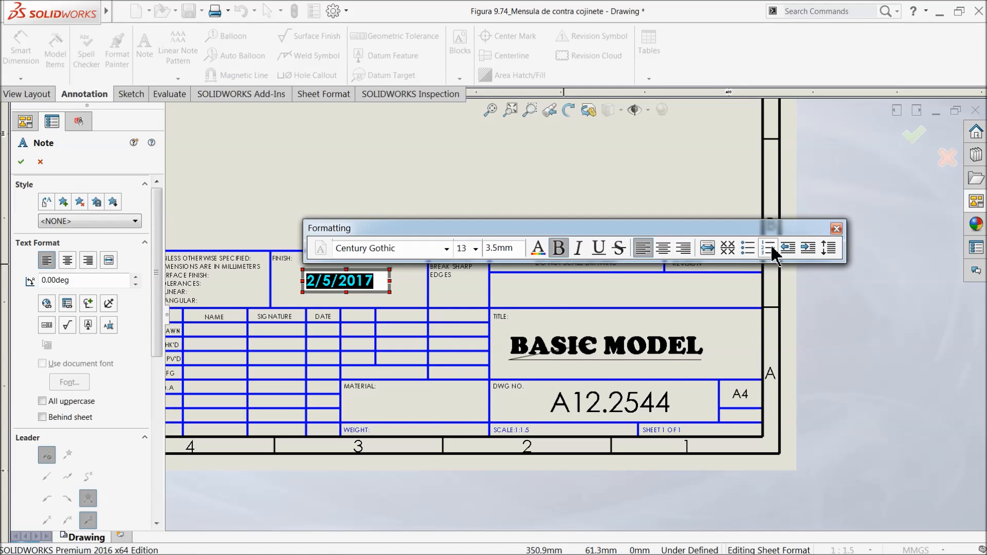
left_click(22, 162)
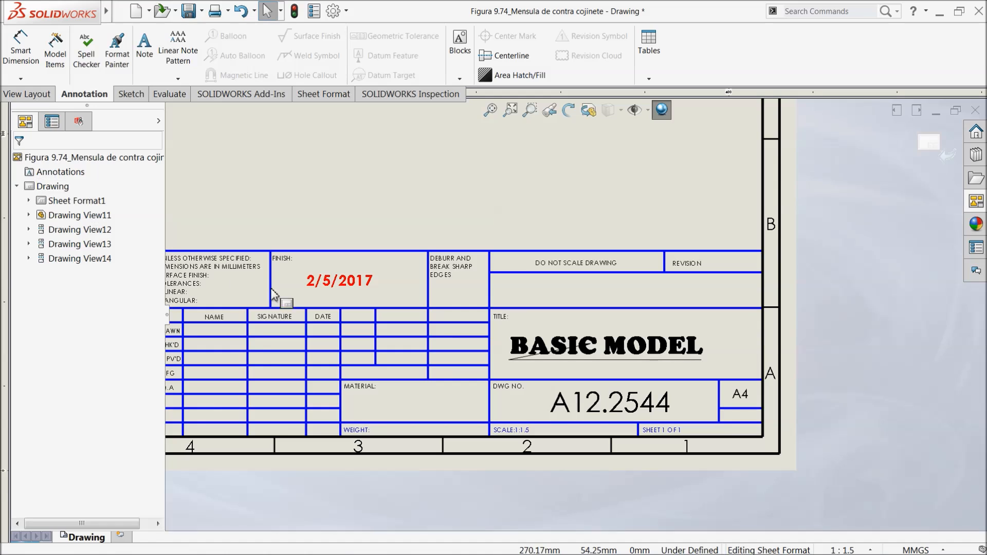
Exit sheet format editing and review the whole drawing sheet with its title block
left_click(374, 293)
scroll(371, 309, "up", 2)
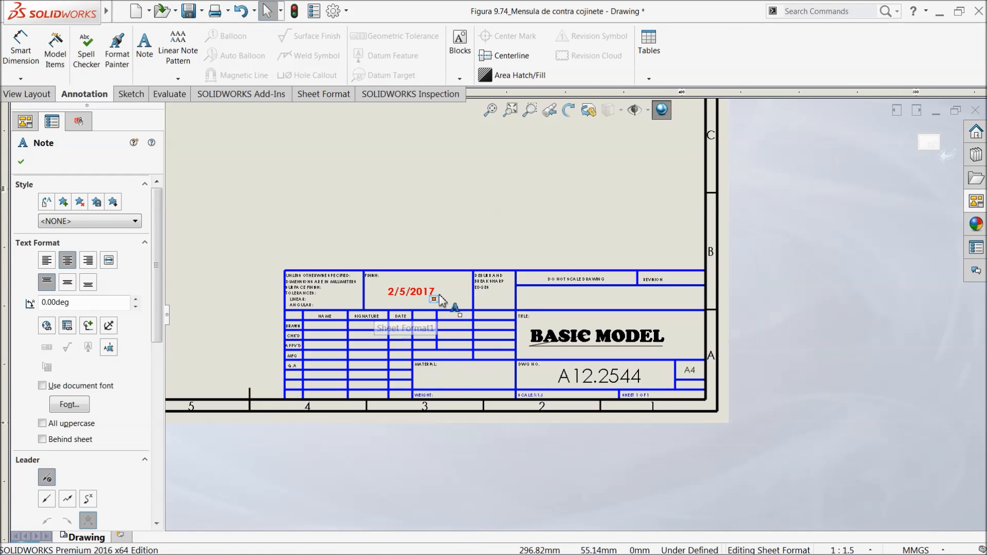
scroll(388, 300, "down", 2)
scroll(566, 354, "up", 2)
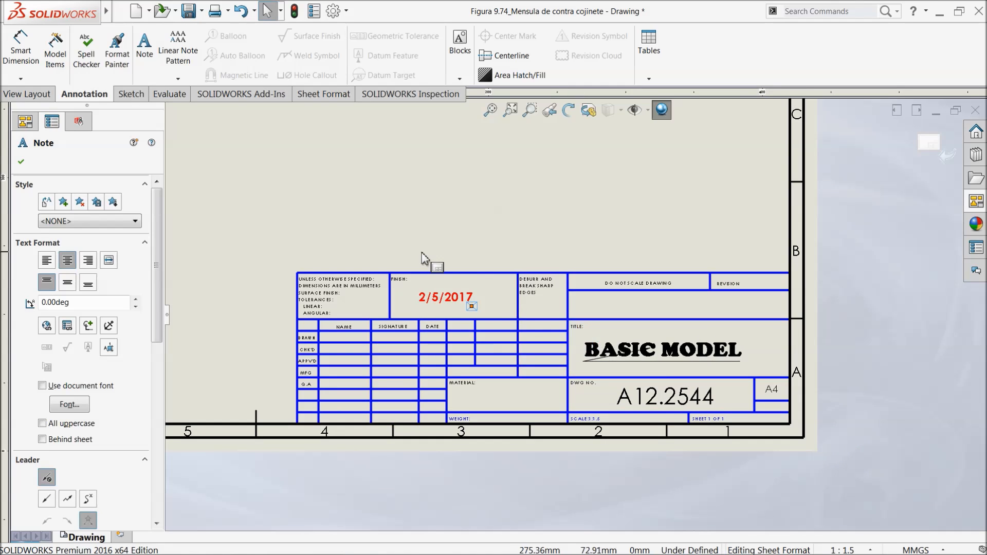
scroll(534, 360, "down", 3)
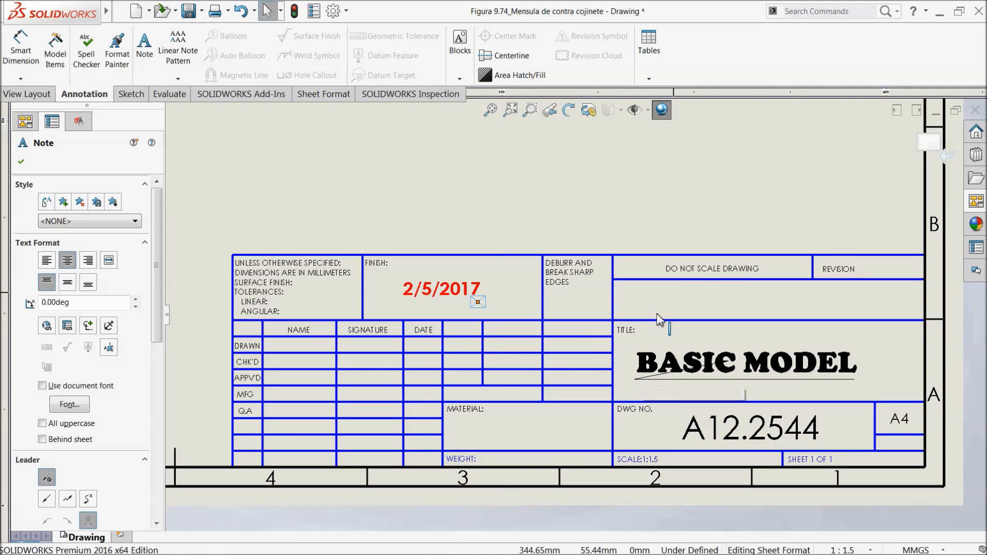
left_click(927, 145)
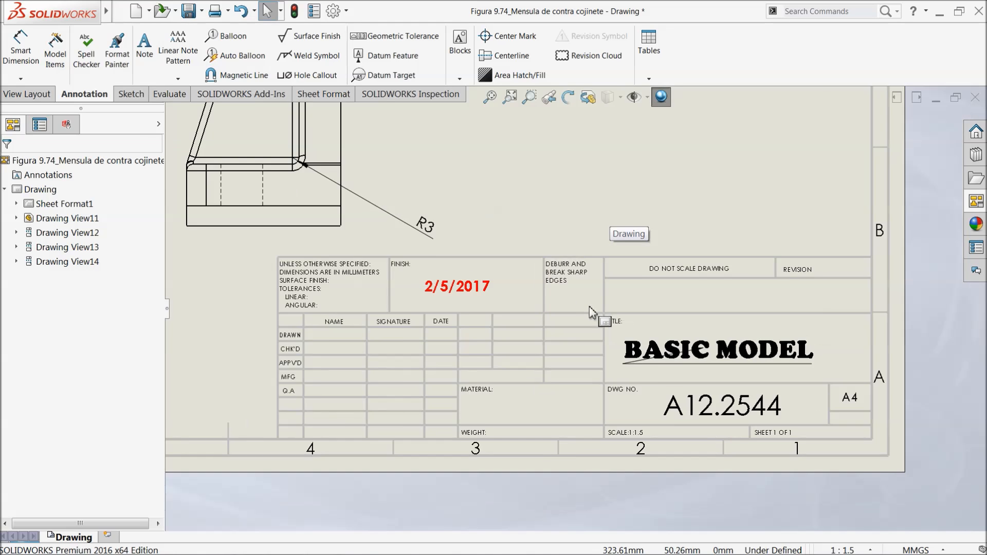
scroll(591, 312, "up", 4)
scroll(621, 324, "down", 2)
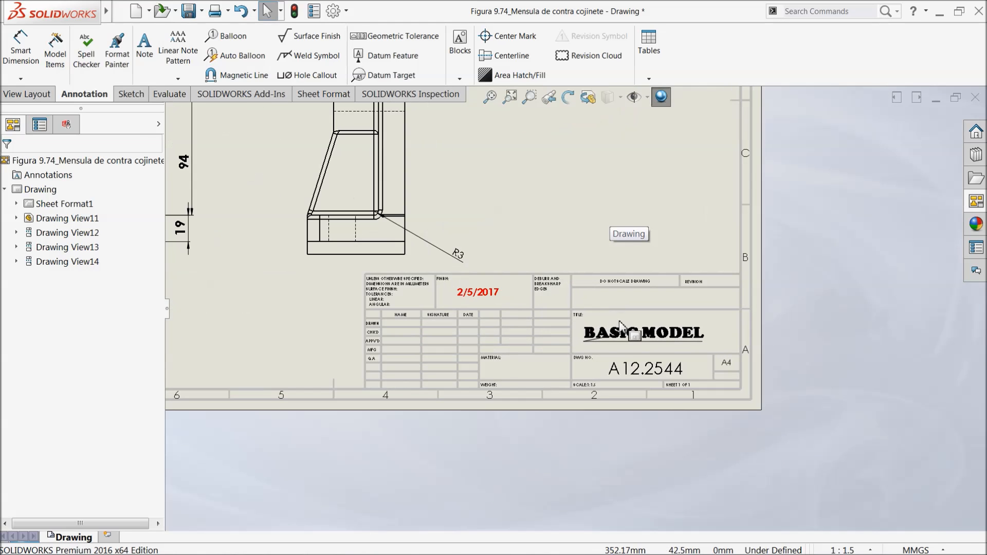
scroll(540, 320, "up", 3)
scroll(535, 334, "down", 1)
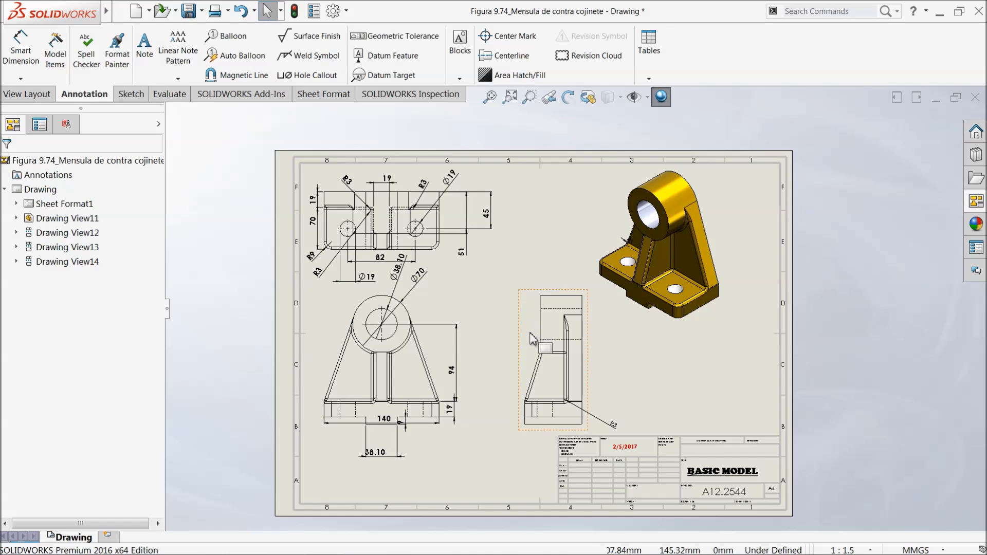
scroll(524, 391, "down", 1)
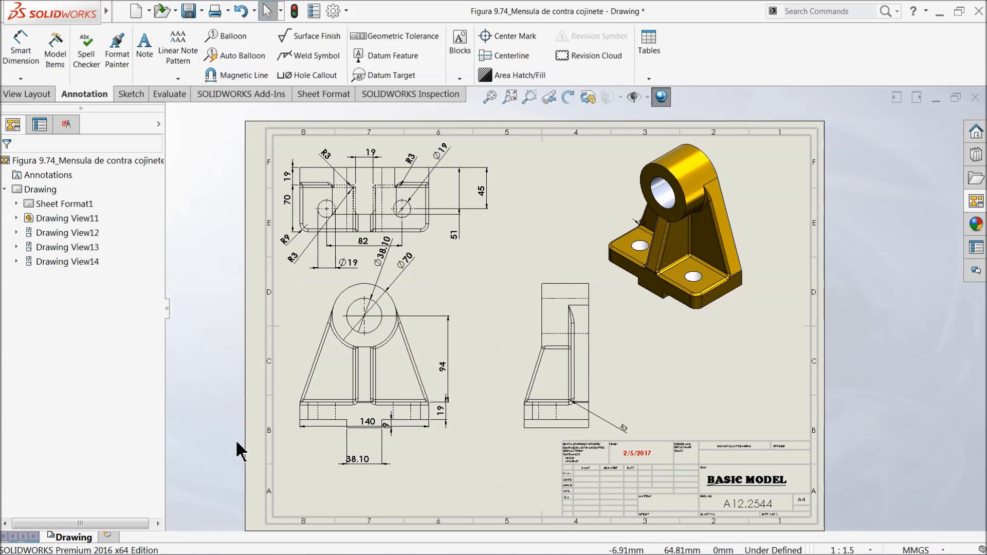
scroll(589, 517, "down", 1)
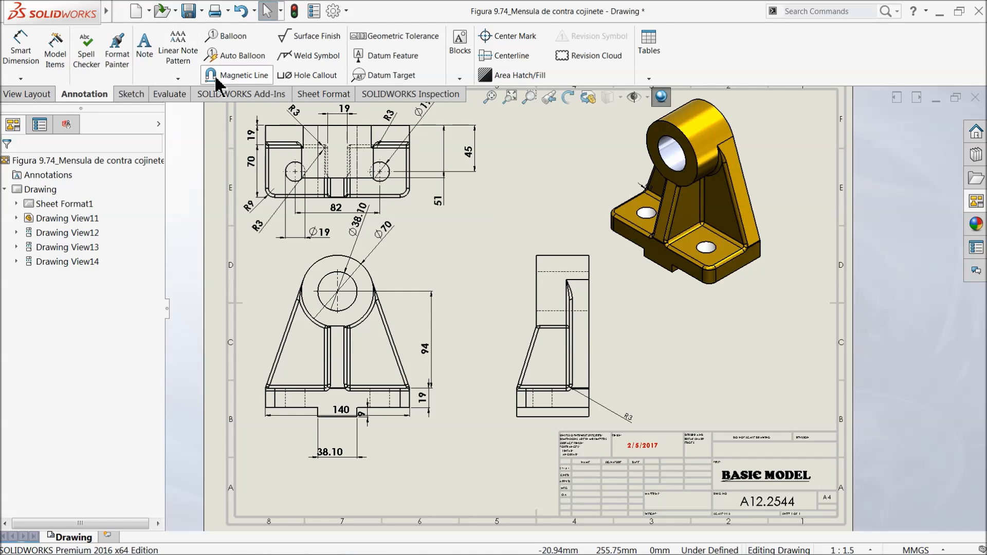
Create an auxiliary view with draft-quality cosmetic threads from the side view's bottom edge and place it directly above the side view
left_click(36, 95)
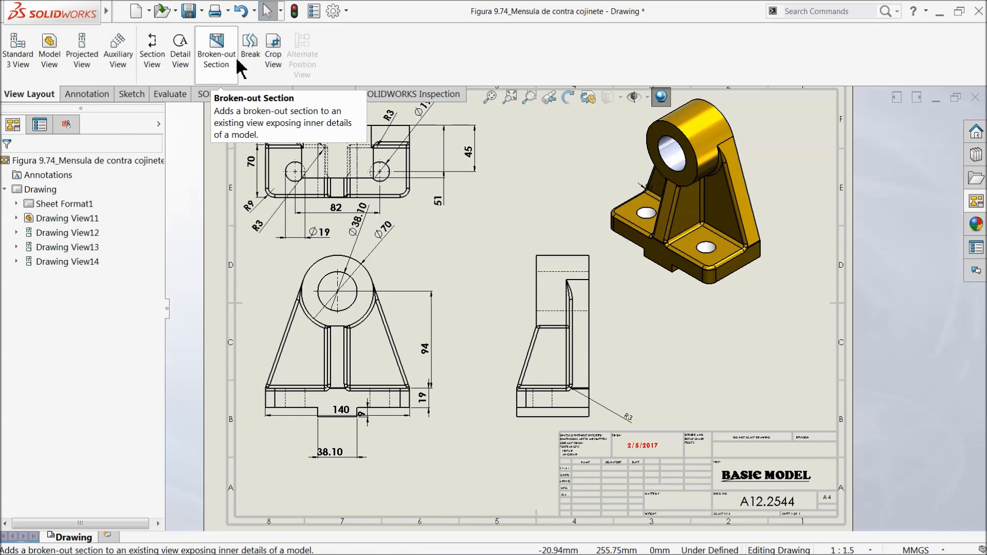
left_click(122, 70)
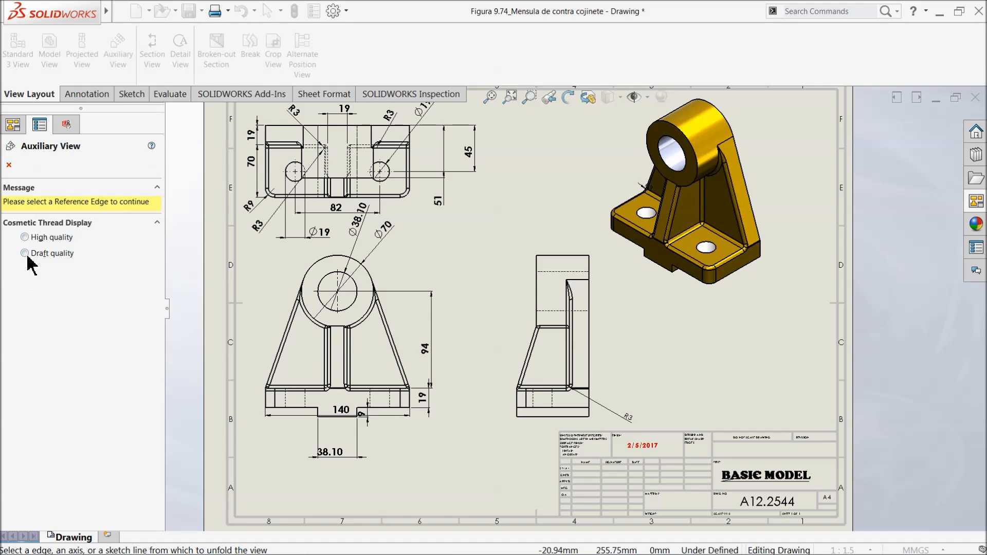
scroll(534, 276, "down", 2)
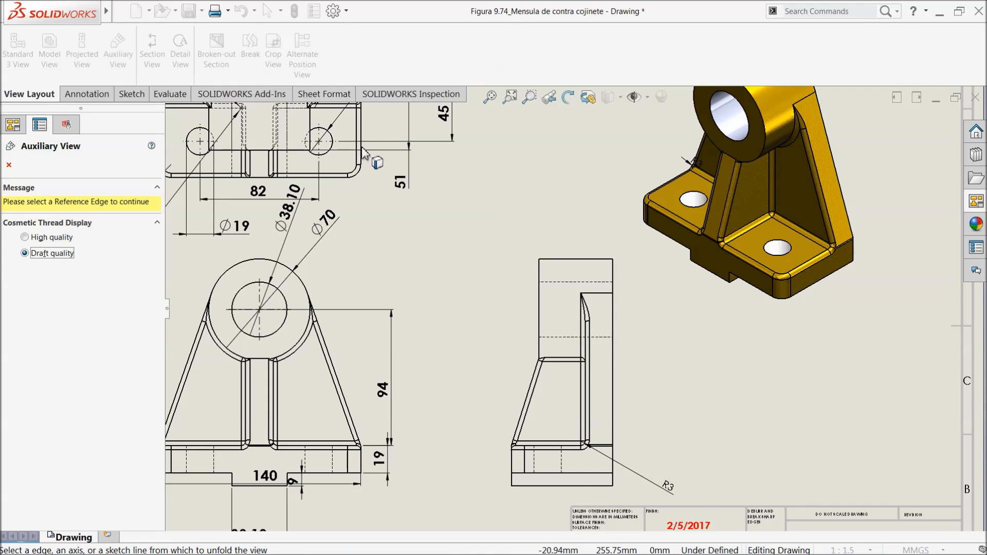
left_click(554, 486)
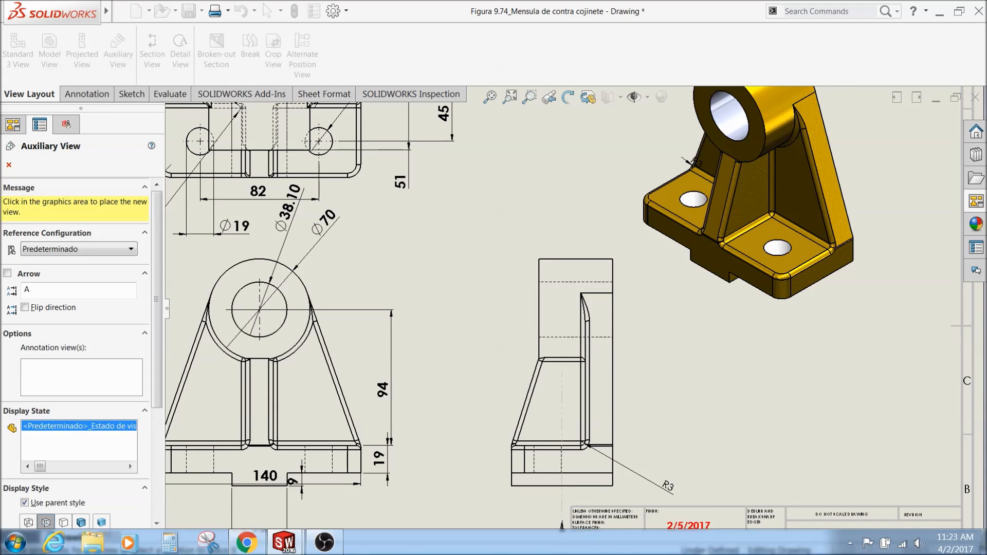
key("f")
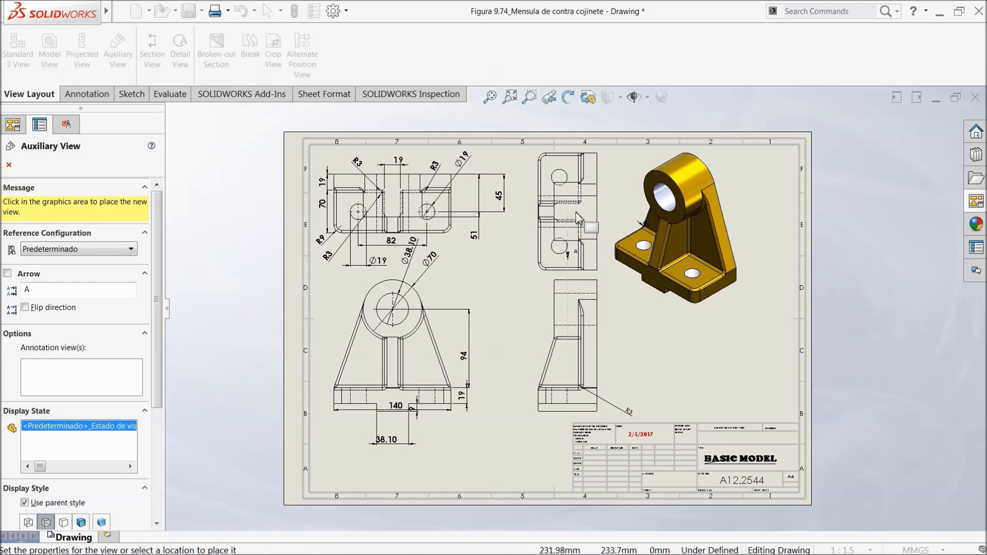
left_click(579, 216)
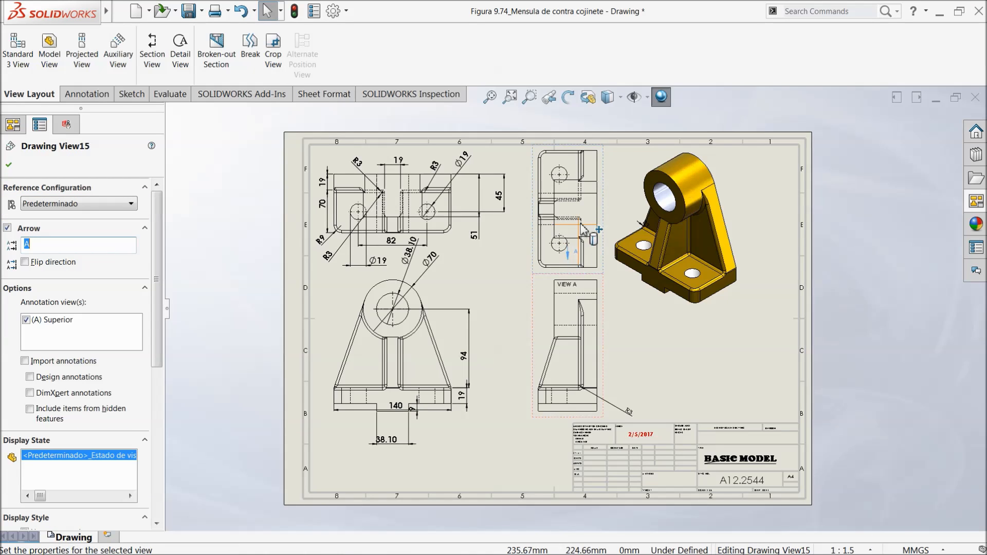
Change the auxiliary view's arrow label from A to bottom
scroll(581, 250, "down", 2)
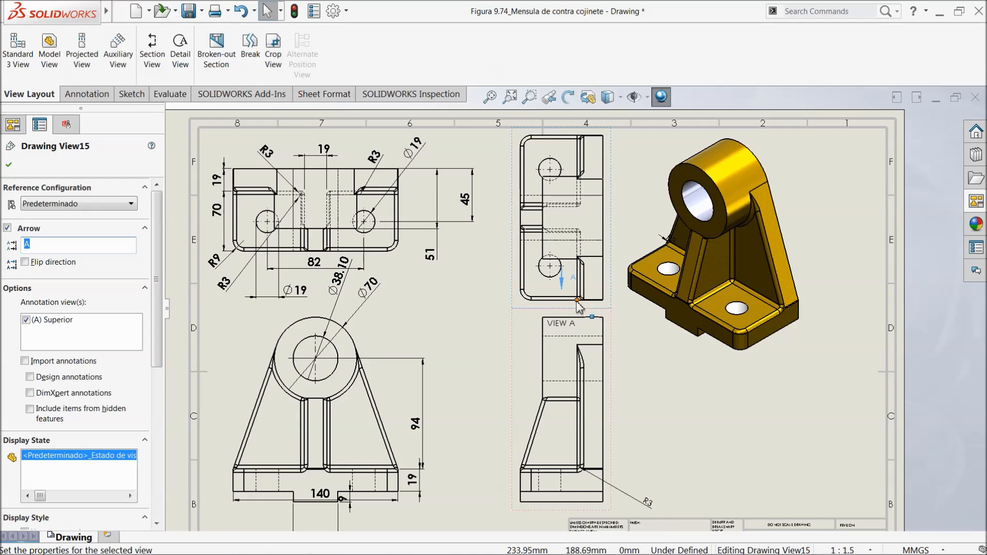
scroll(576, 308, "up", 2)
scroll(580, 252, "down", 1)
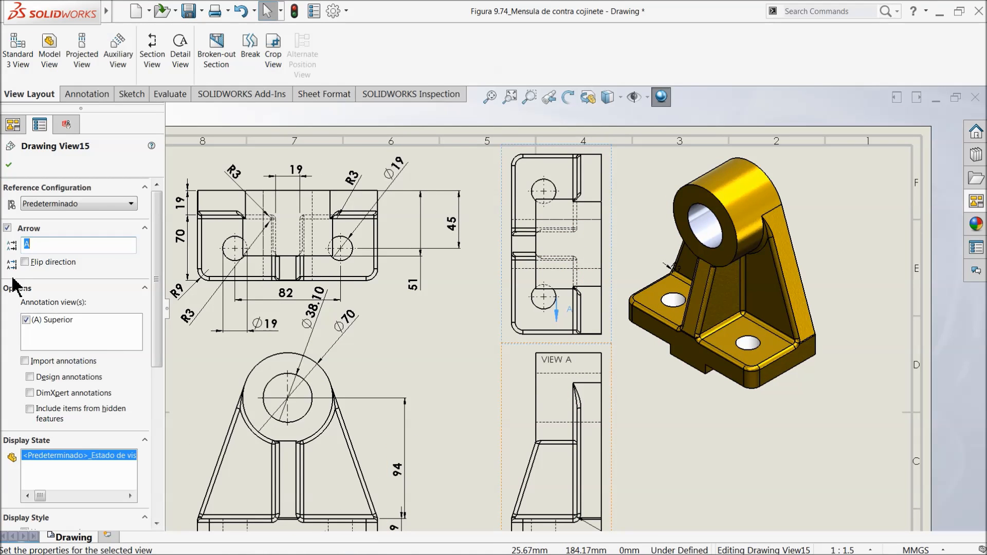
scroll(559, 318, "down", 2)
left_click(555, 311)
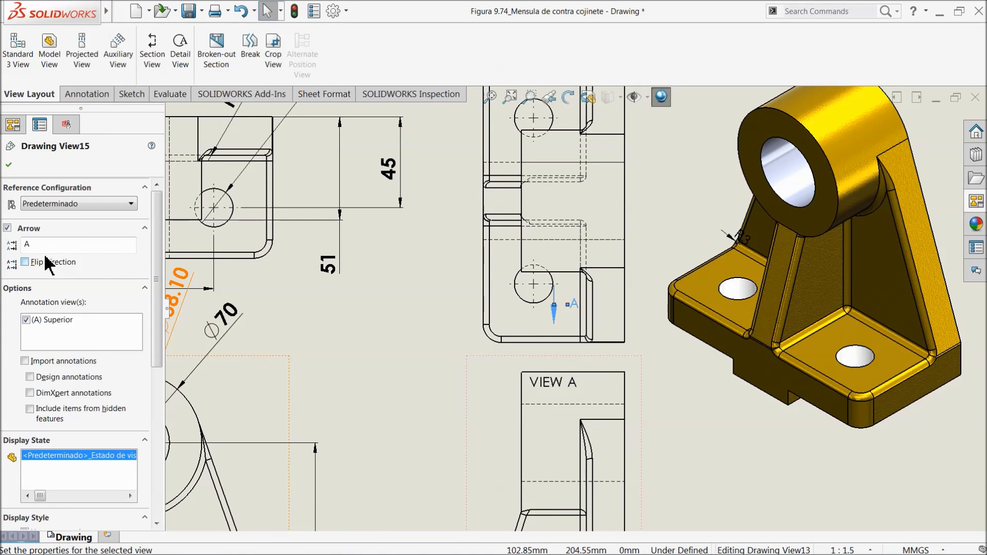
type("bottom")
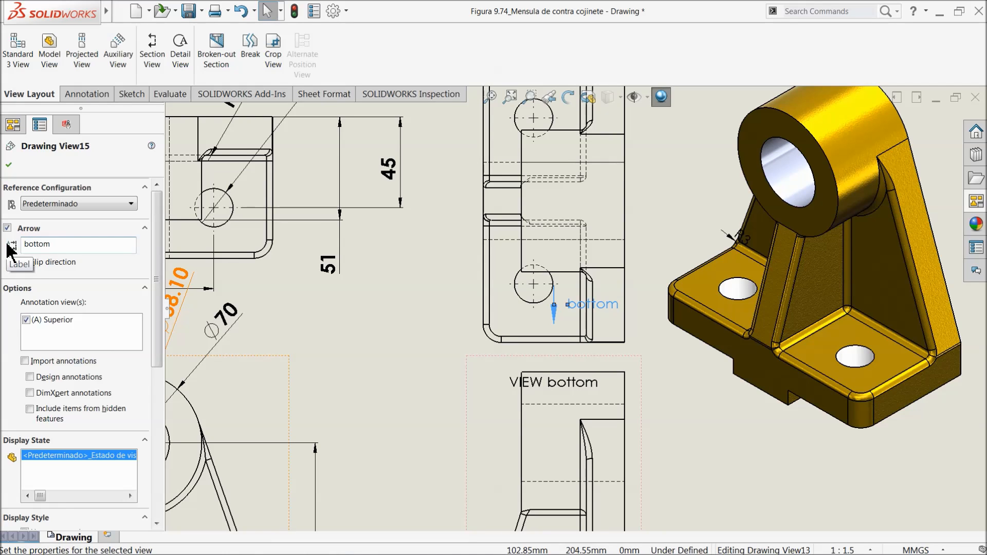
left_click(381, 346)
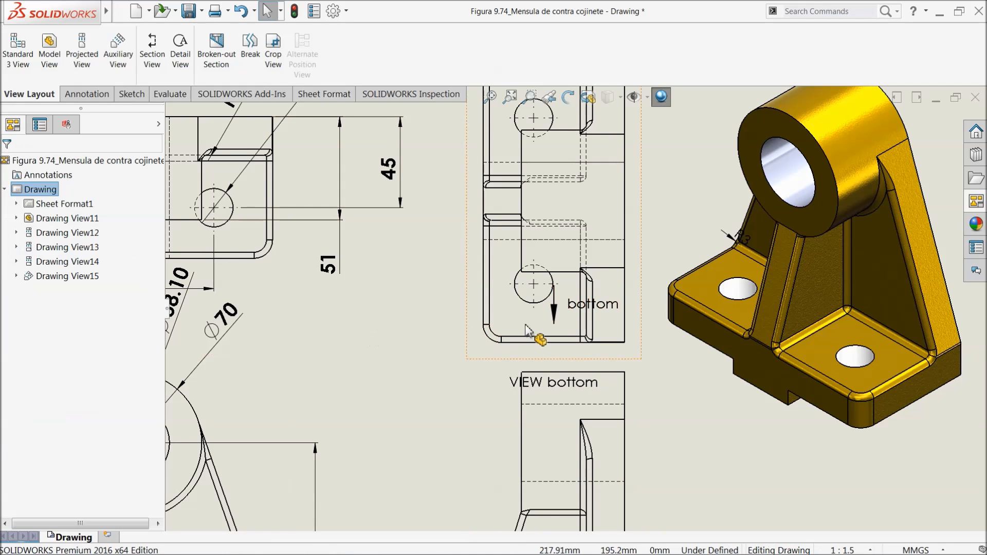
Move the VIEW bottom caption off the side view into the empty space beside the auxiliary view
left_click(547, 311)
key("f")
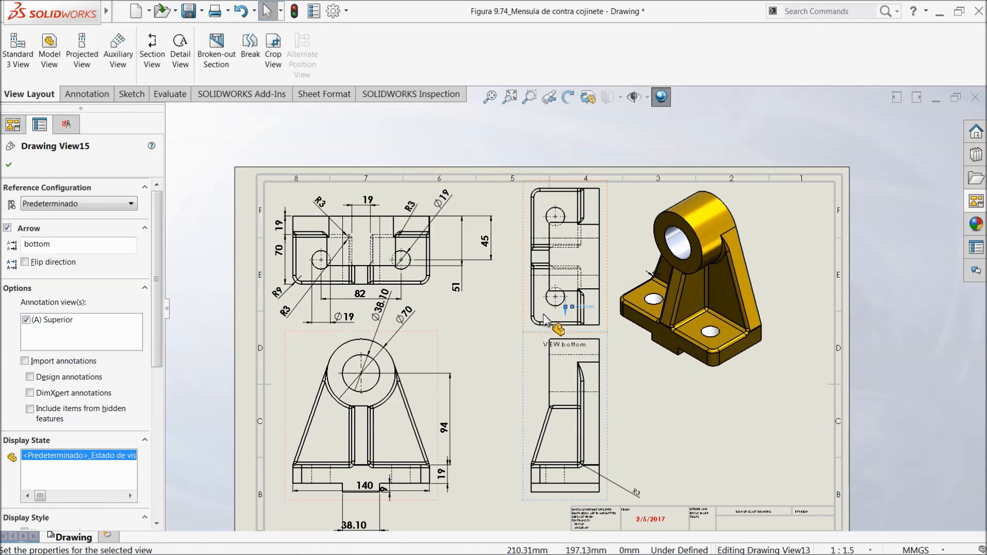
scroll(549, 321, "down", 5)
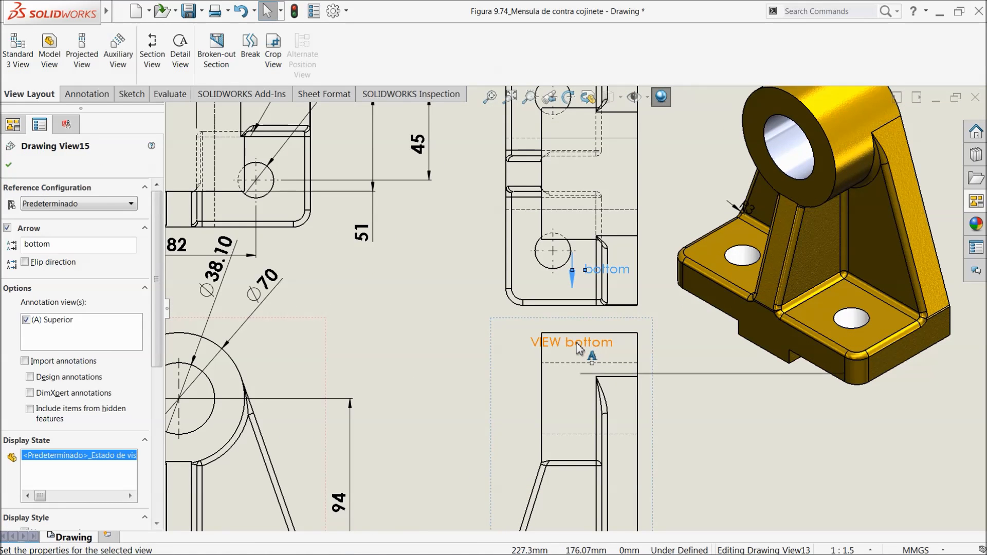
left_click_drag(443, 327, 433, 319)
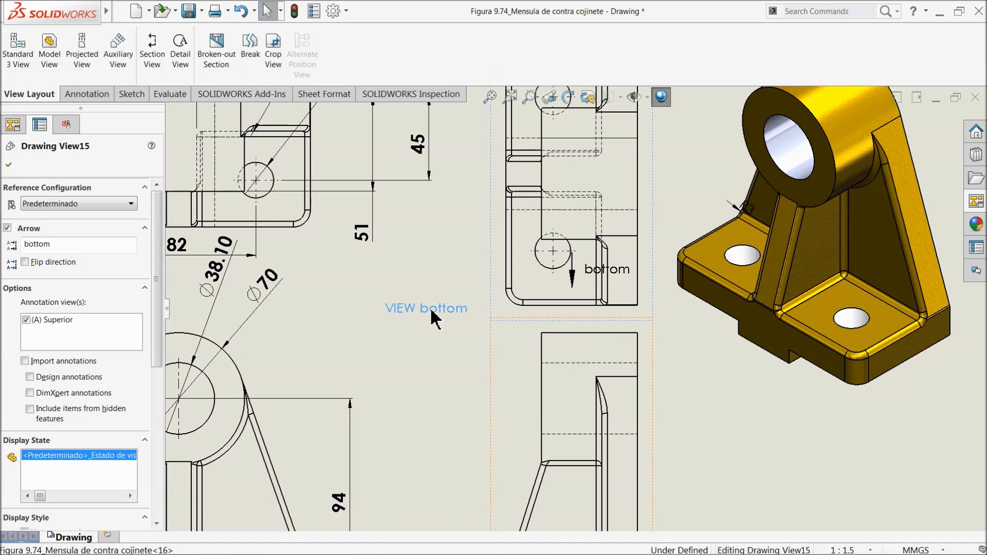
left_click(8, 166)
key("f")
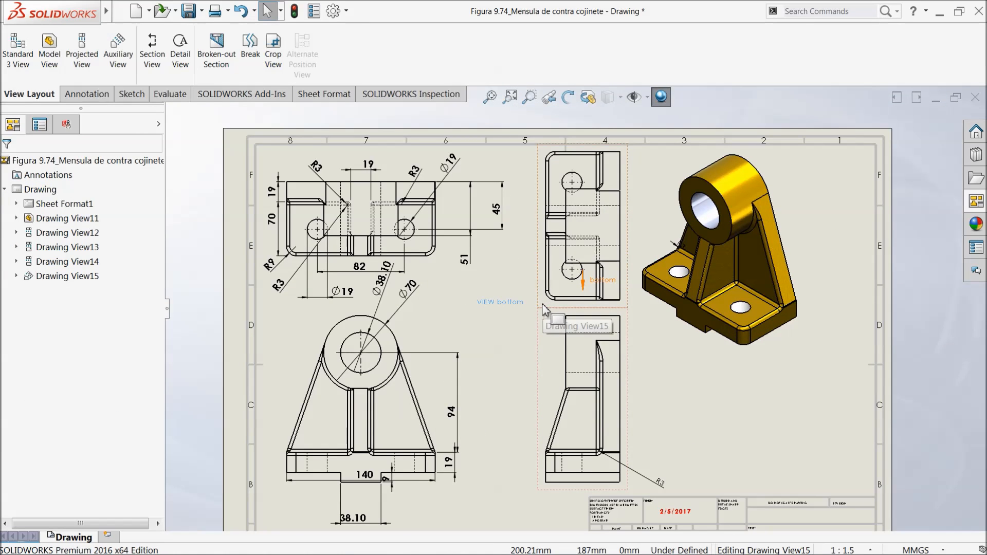
Sketch a center rectangle about 93 by 60 mm over the lower half of the auxiliary view, enclosing its lower hole
left_click(545, 310)
scroll(617, 231, "down", 2)
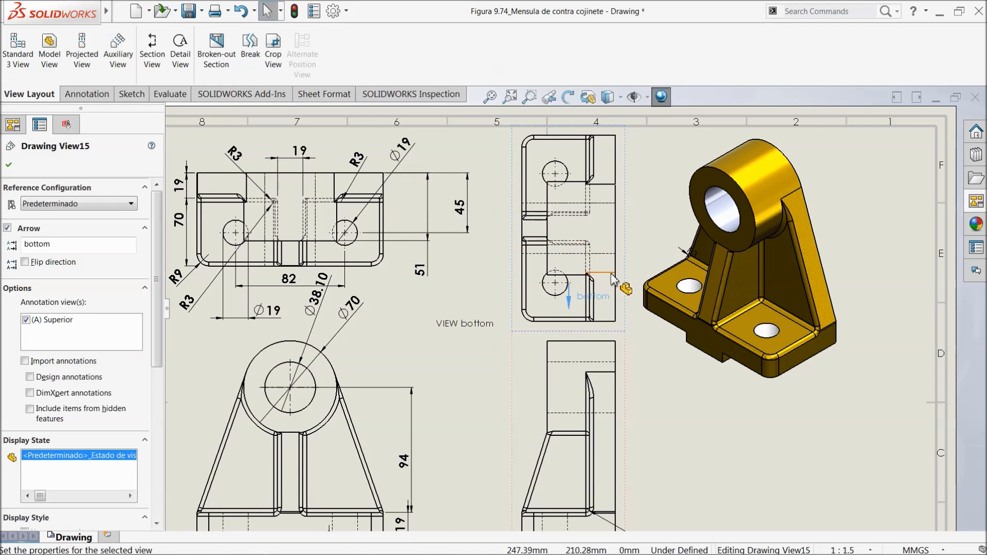
scroll(524, 280, "down", 2)
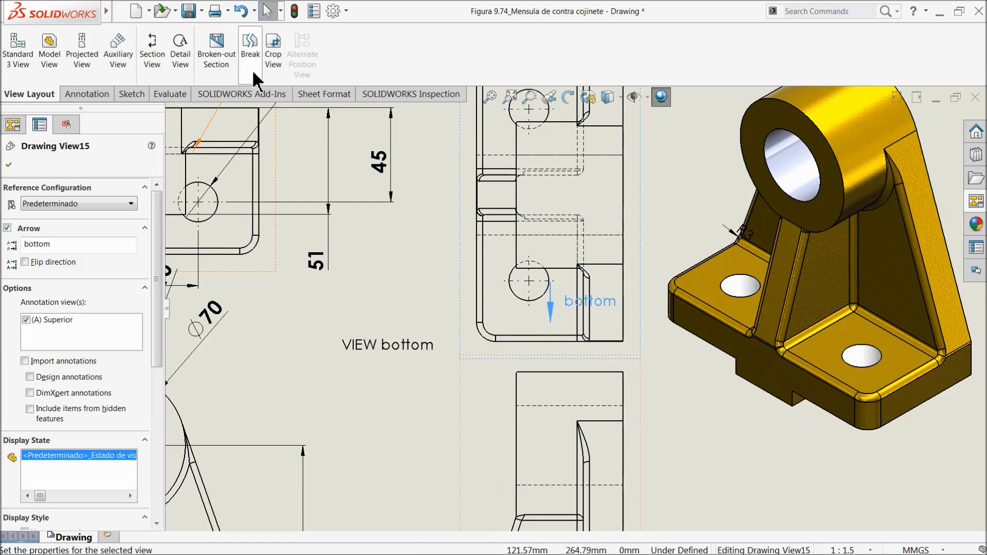
left_click(131, 94)
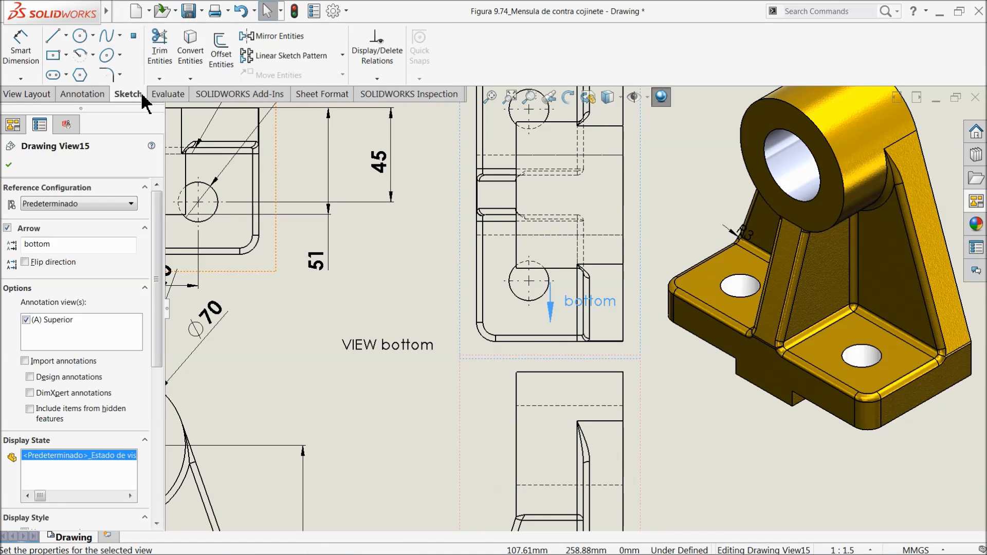
left_click(93, 54)
left_click(66, 54)
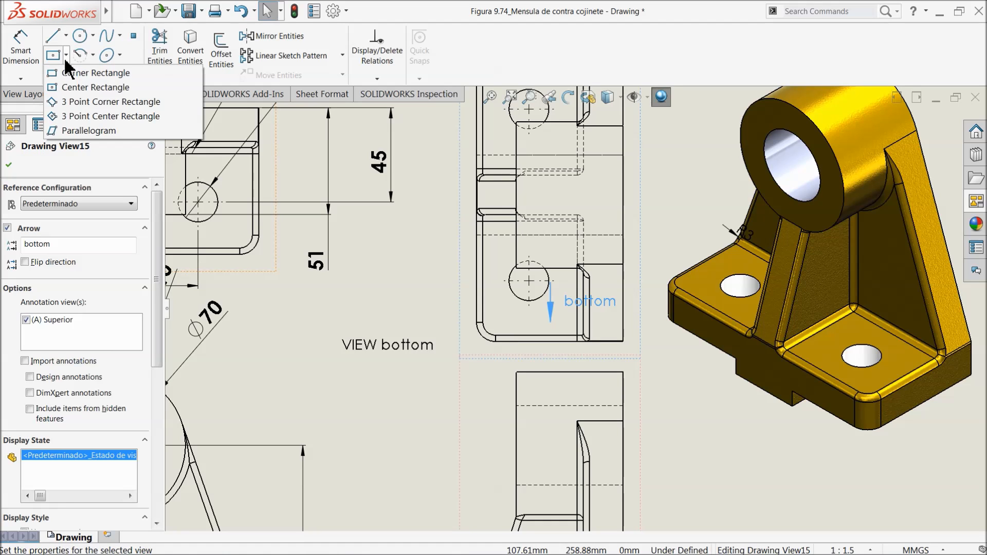
left_click(56, 88)
left_click(546, 255)
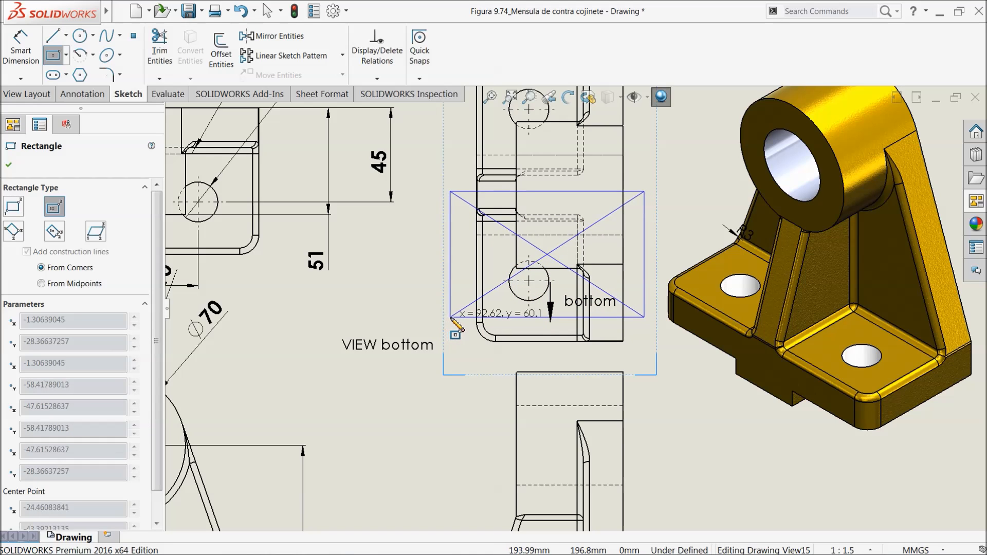
left_click(450, 317)
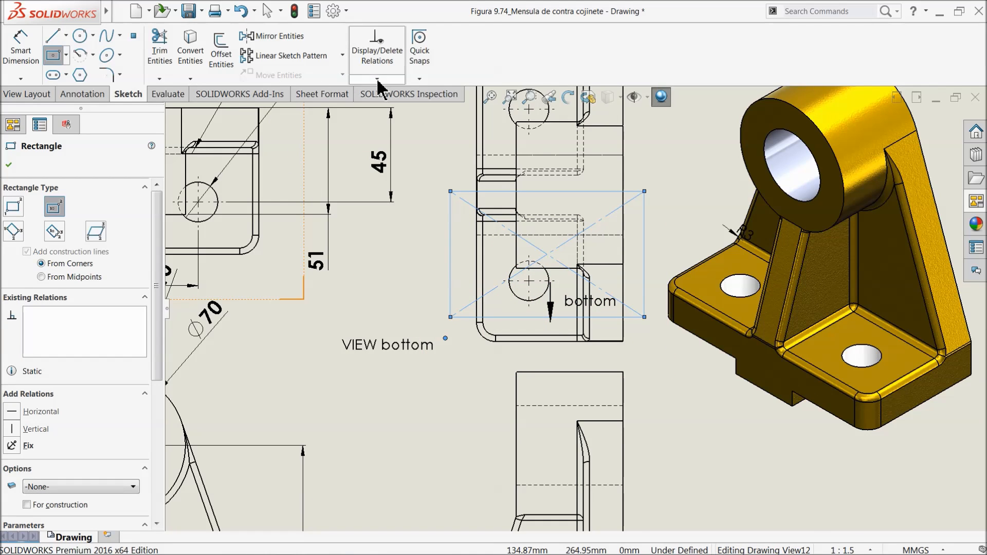
Crop the auxiliary view to the sketched rectangle
left_click(68, 99)
left_click(38, 97)
left_click(273, 63)
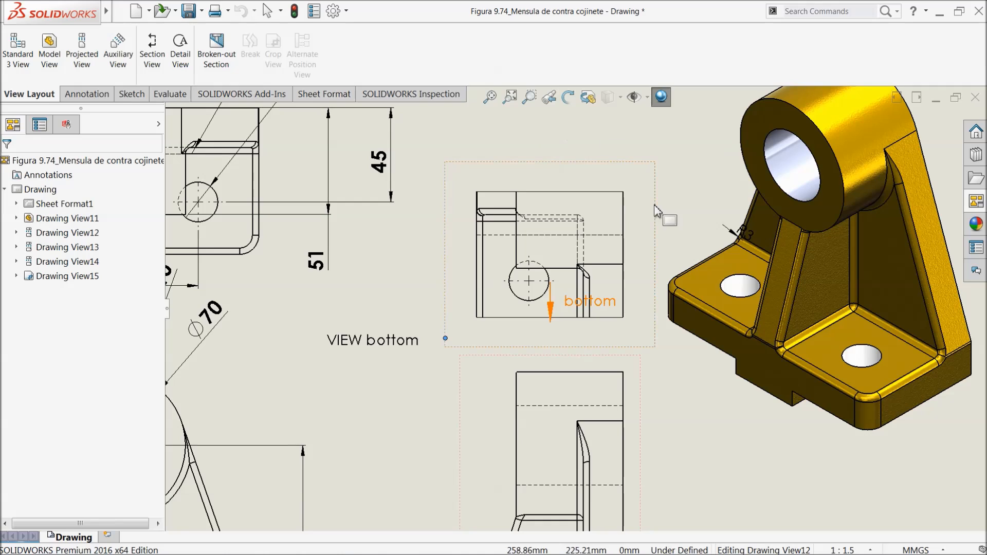
scroll(581, 216, "down", 2)
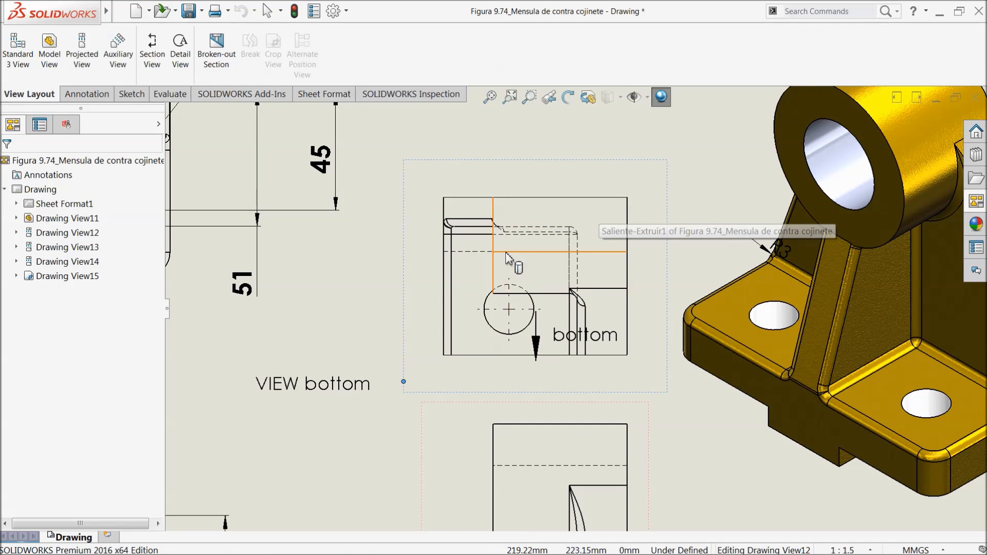
left_click(45, 192)
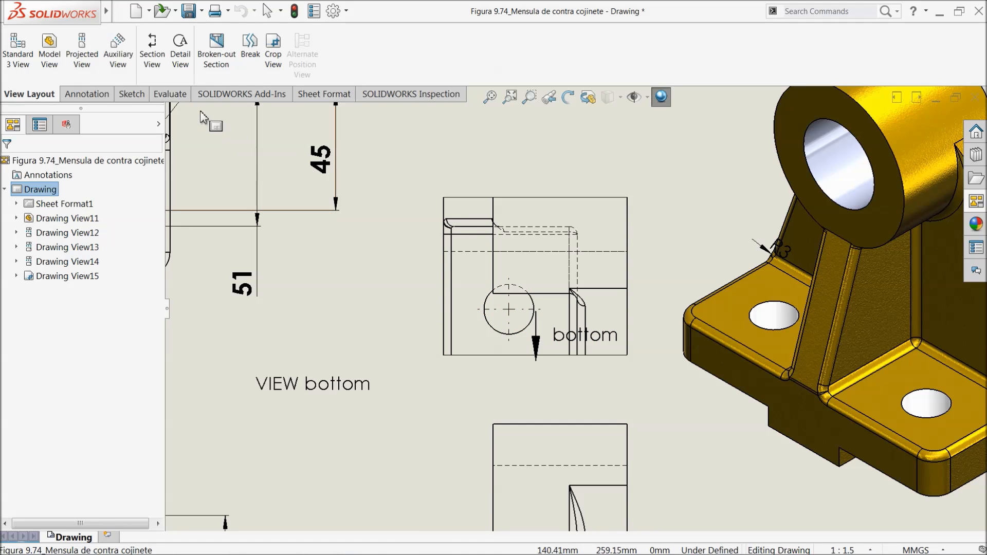
scroll(478, 311, "up", 5)
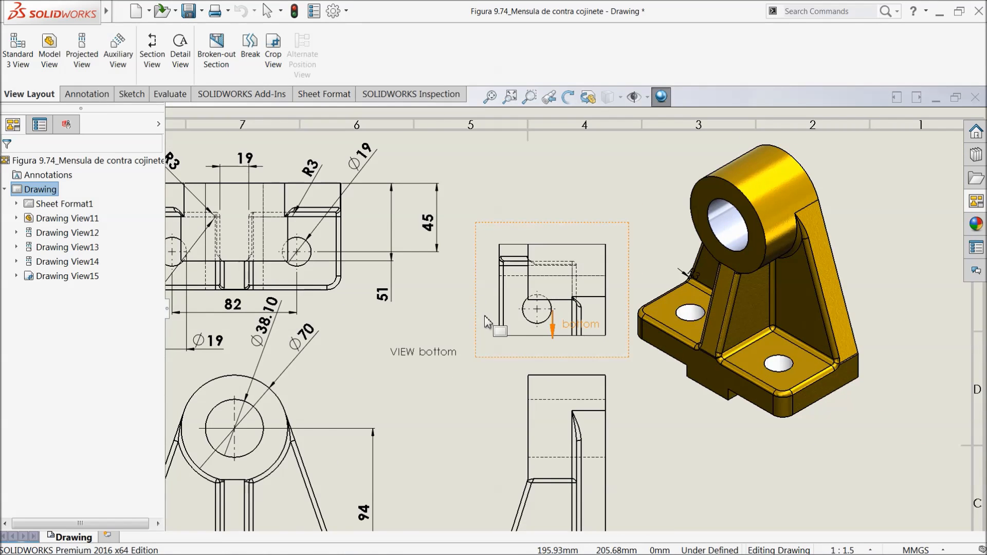
scroll(506, 361, "down", 1)
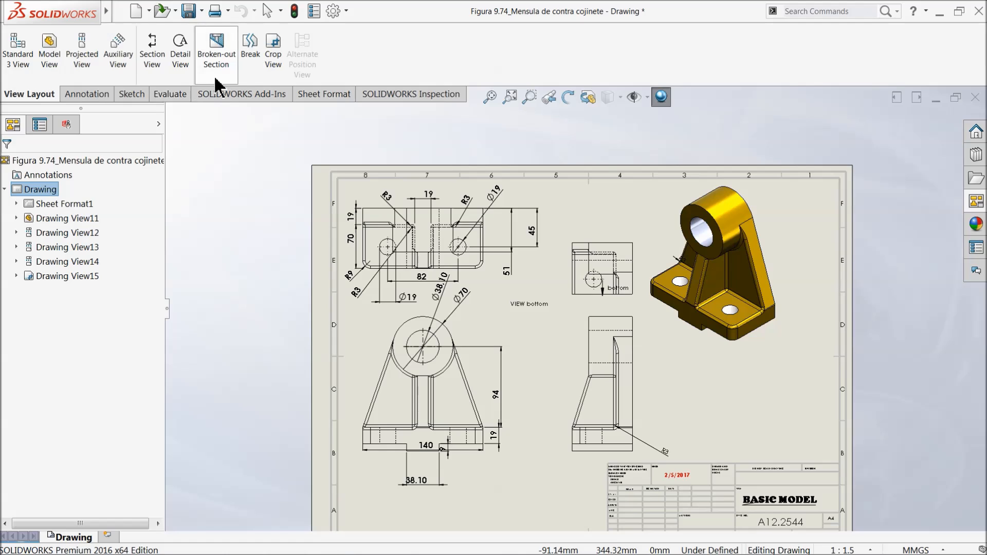
Create a section view with a vertical cutting line through the front view's bore center, placed between the front and side views
left_click(92, 94)
left_click(49, 98)
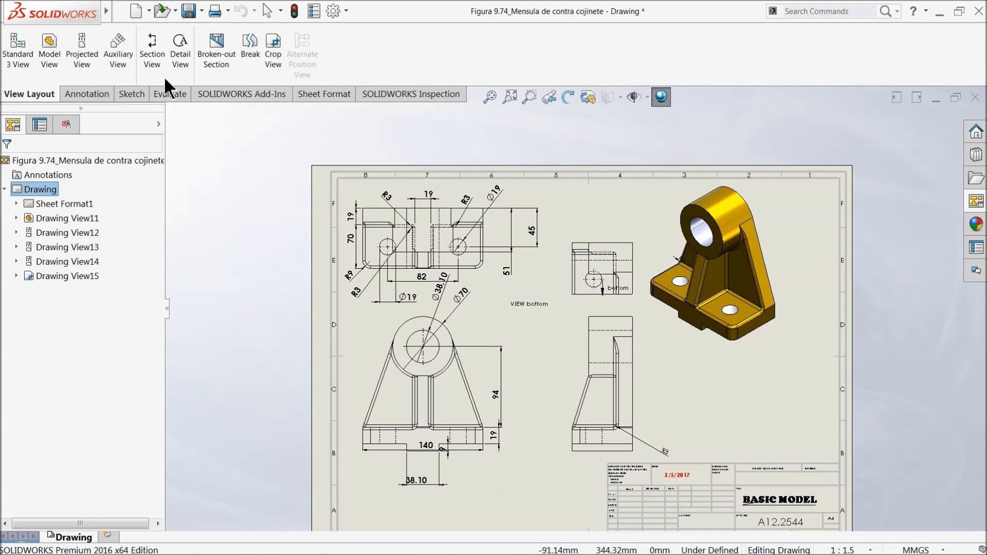
left_click(153, 73)
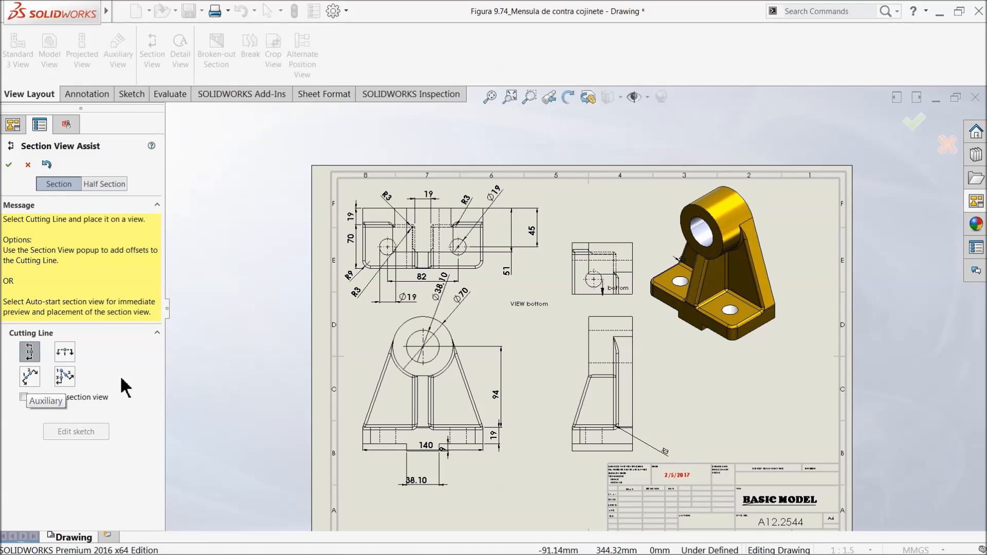
scroll(481, 409, "up", 2)
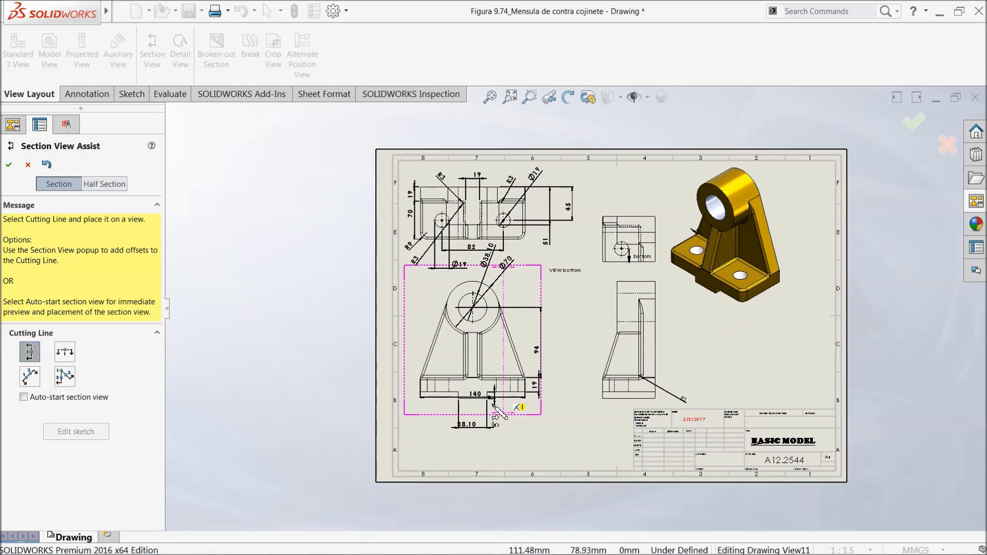
scroll(496, 412, "down", 4)
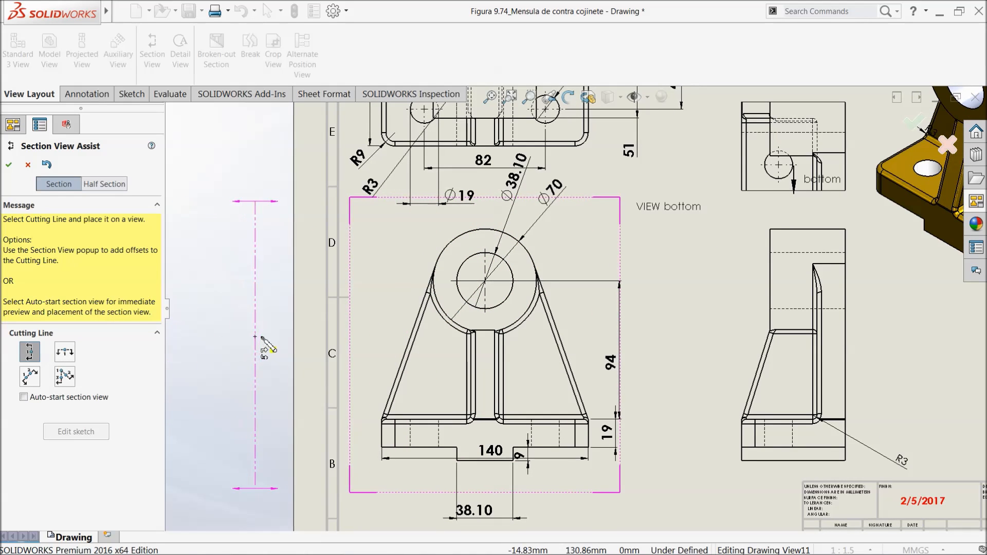
left_click(485, 282)
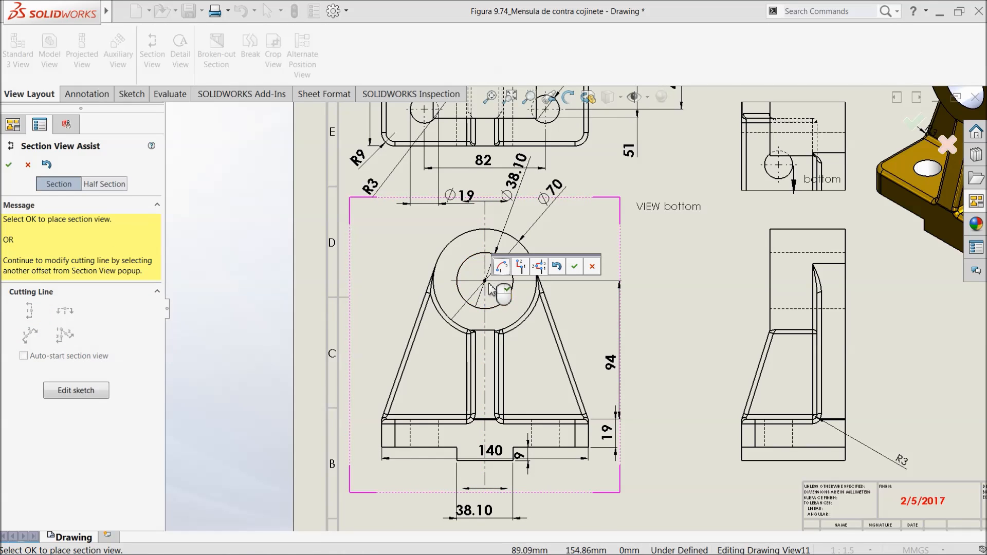
left_click(574, 266)
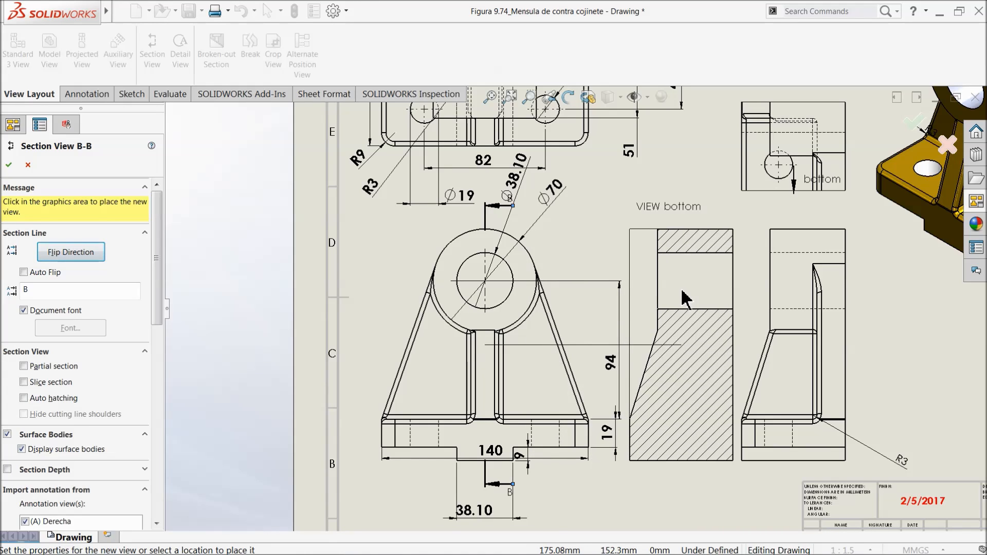
left_click(684, 298)
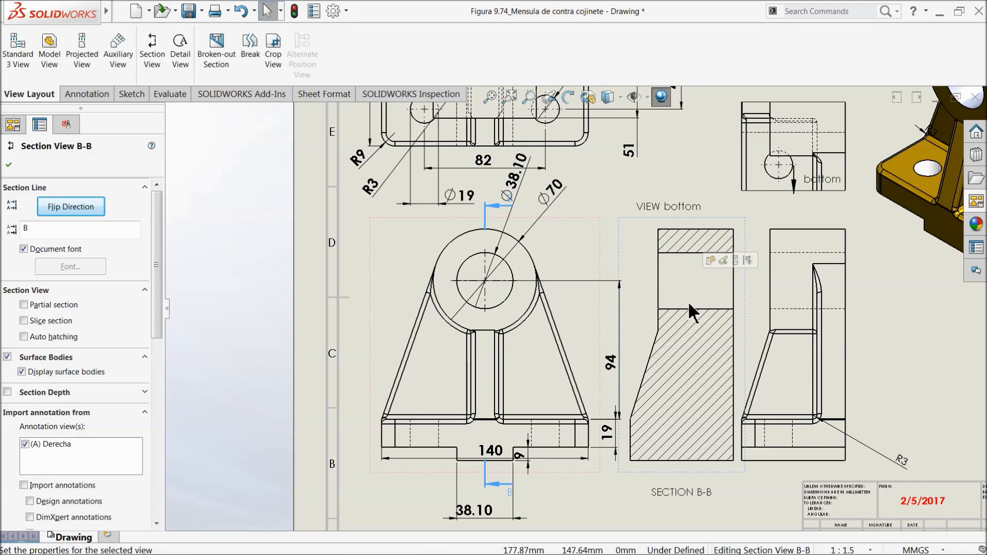
Try the shaded with edges display style on the section view, and set it to hidden lines visible
key("f")
scroll(704, 367, "down", 2)
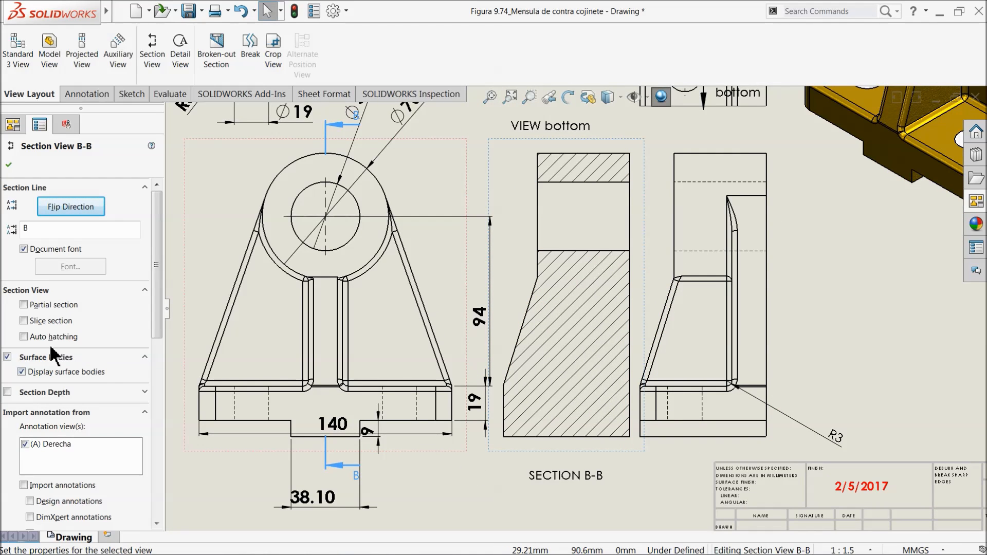
left_click_drag(161, 296, 165, 463)
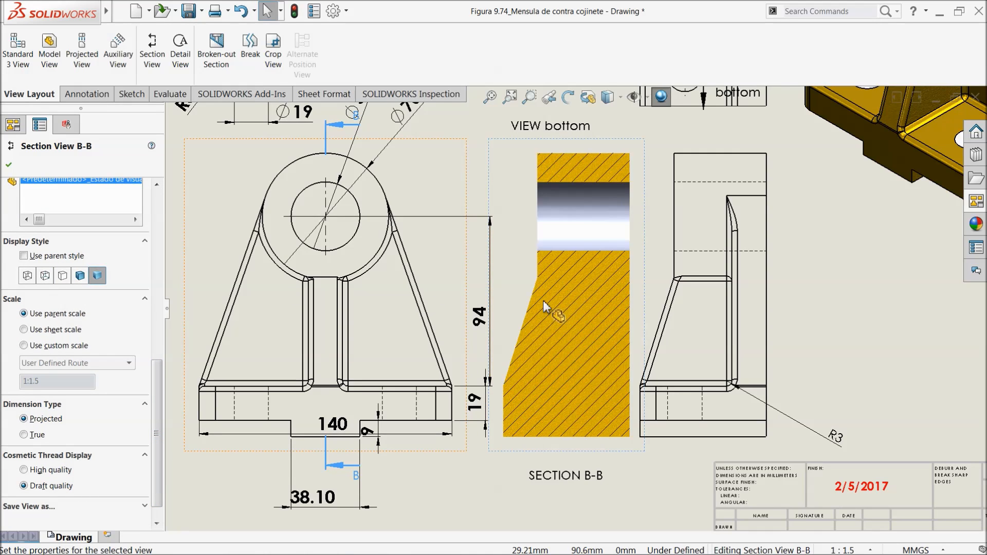
left_click(80, 276)
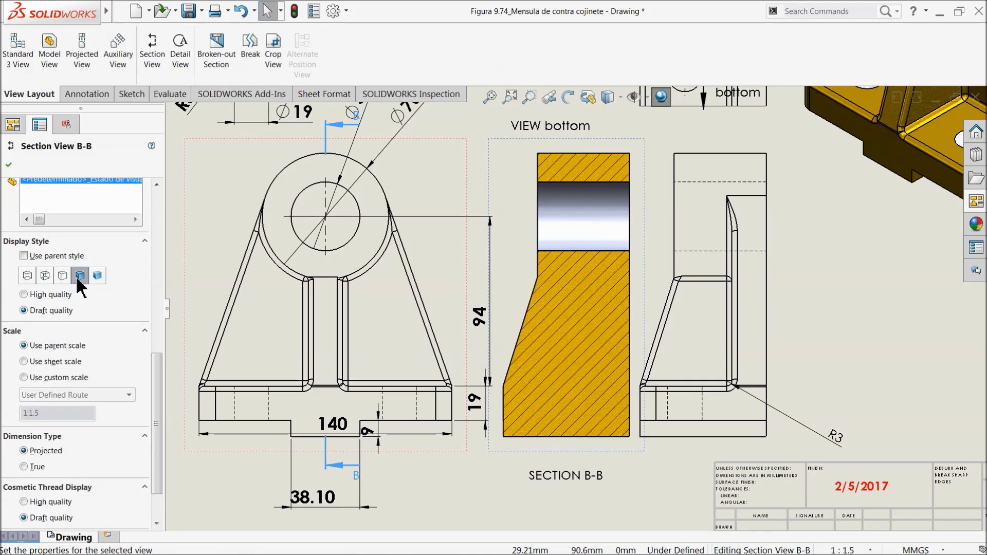
left_click(44, 276)
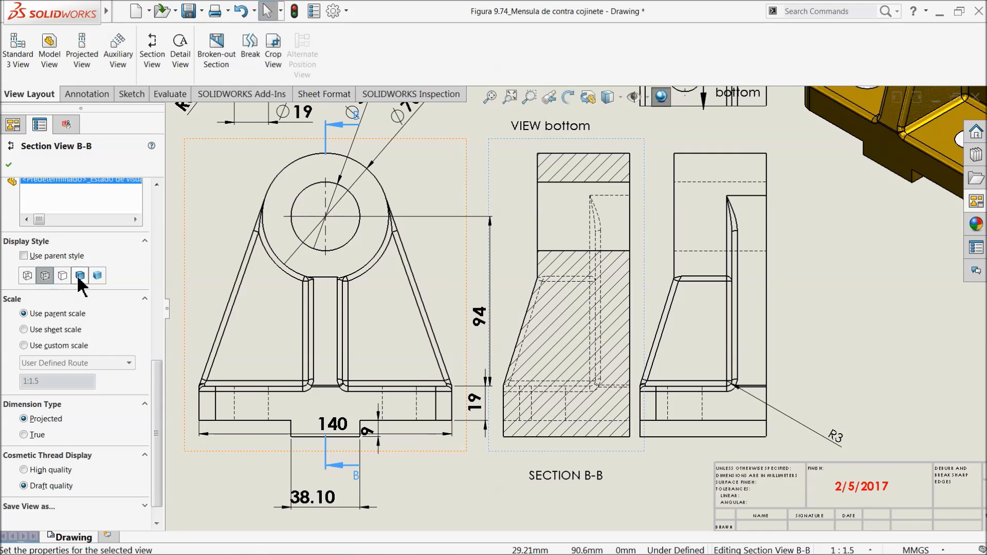
Try side as the section line's label, and replace it with A, accepting the reuse of an existing label
mouse_move(165, 390)
left_mouse_down()
mouse_move(142, 269)
mouse_move(143, 214)
left_mouse_up()
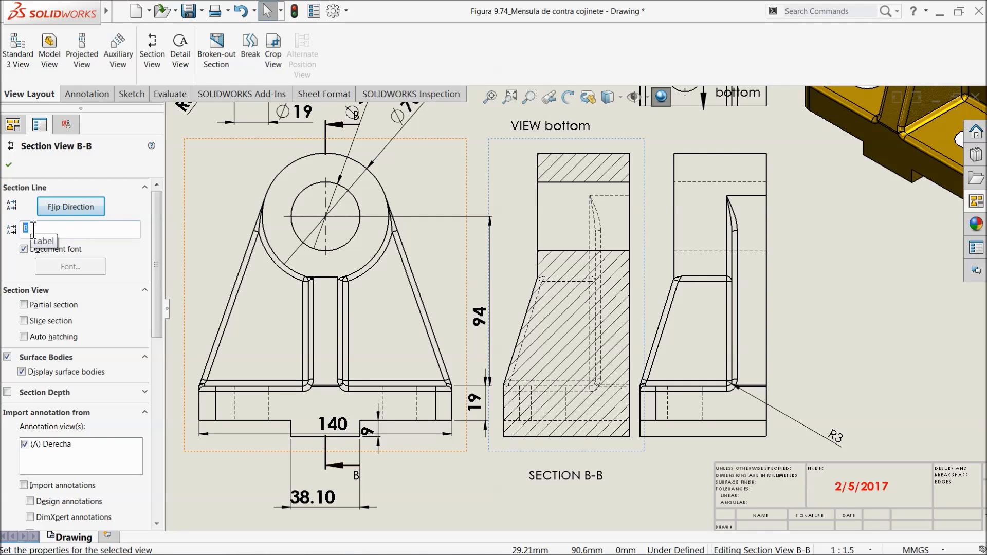
type("side")
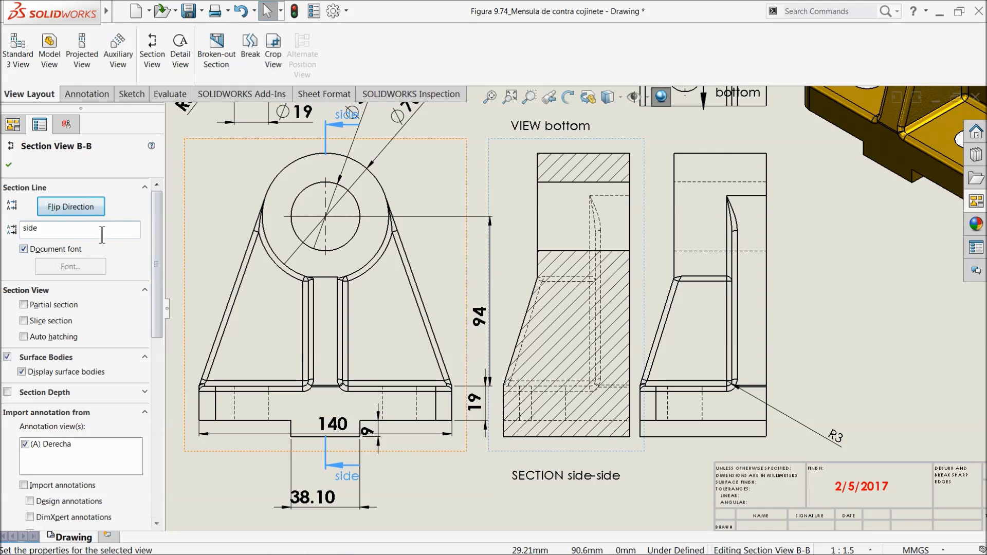
key("BackSpace")
key("BackSpace")
key("BackSpace")
key("BackSpace")
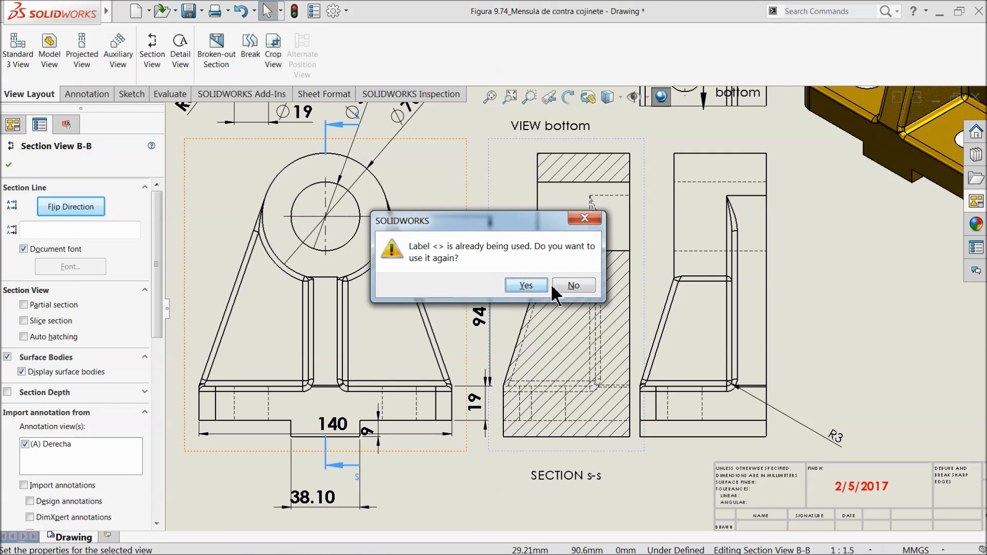
left_click(43, 229)
left_click(526, 286)
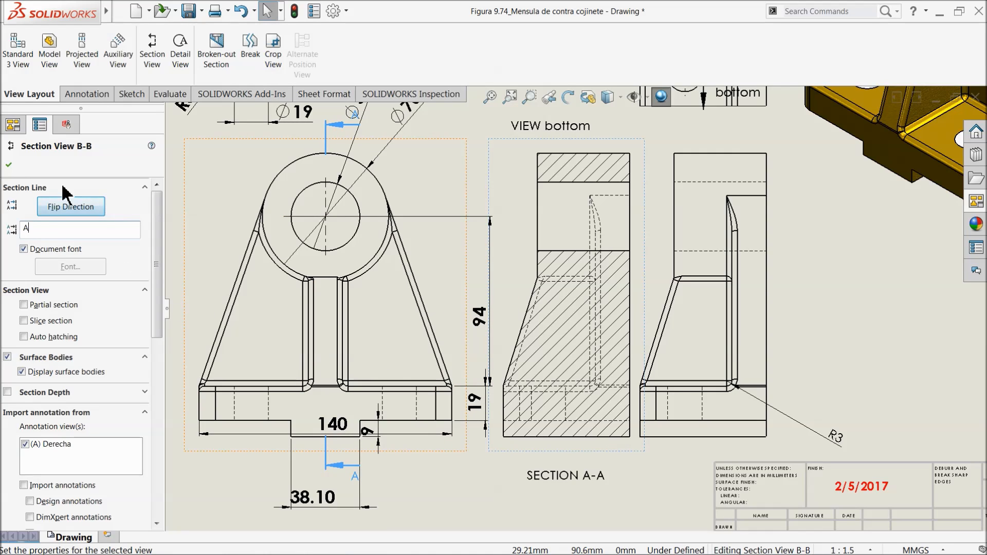
Accept the section view's settings, and delete section view A-A together with its section line
left_click(8, 166)
scroll(581, 349, "up", 3)
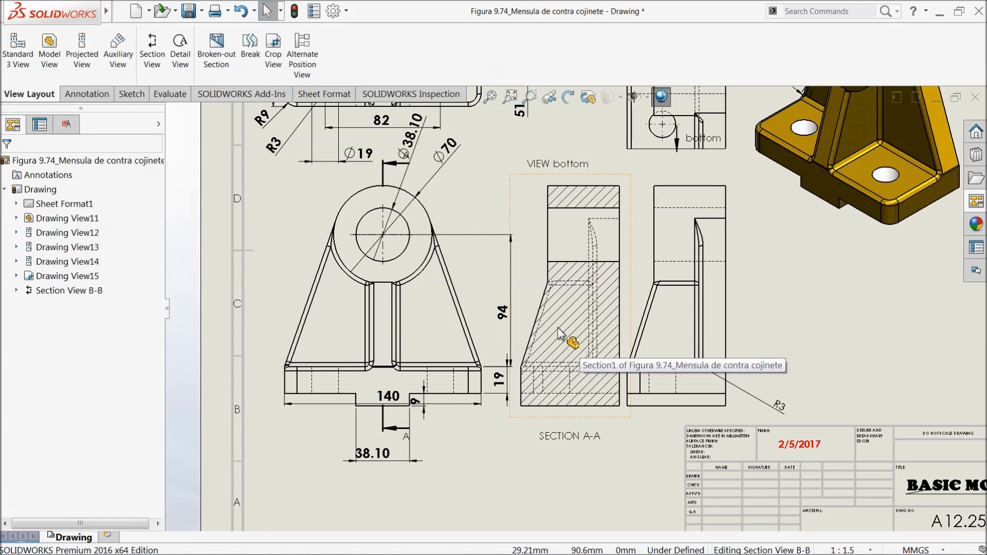
scroll(566, 336, "up", 2)
scroll(579, 359, "down", 3)
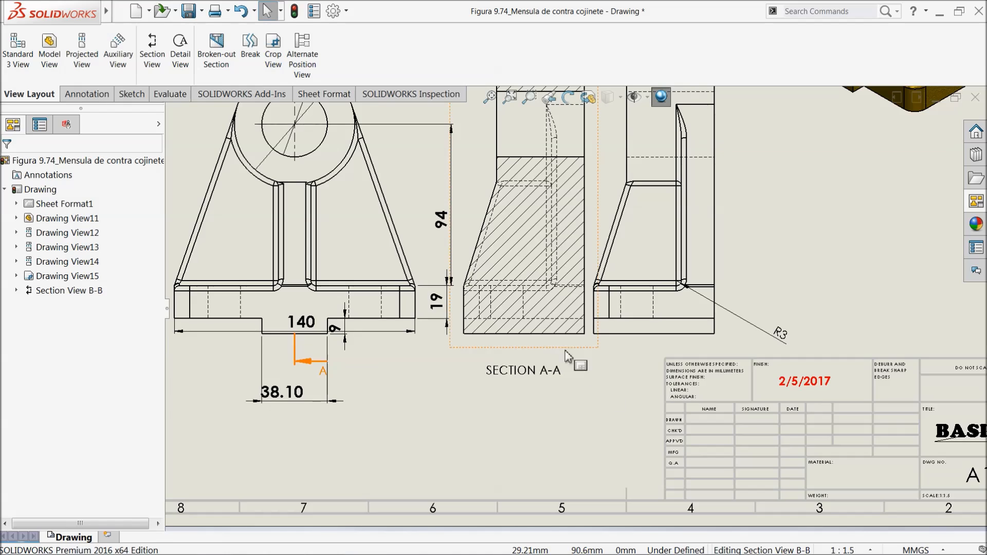
left_click(547, 352)
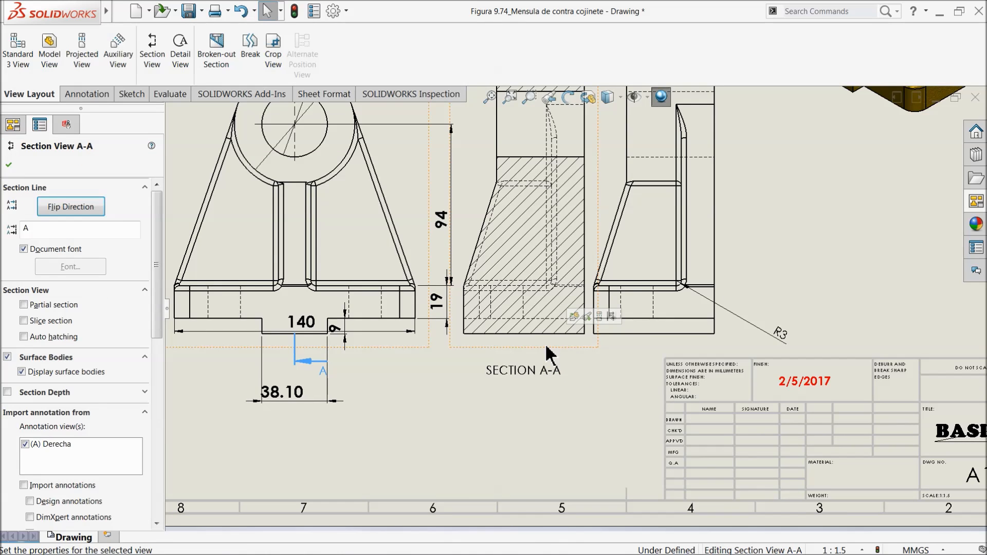
key("Delete")
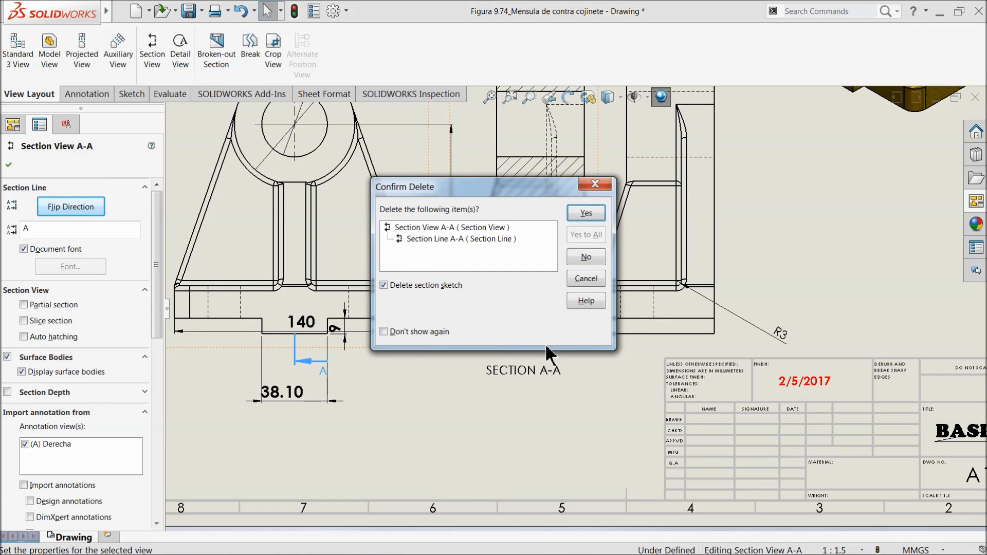
left_click(586, 213)
Create a section view of the front view with an angled cutting line across the ribs, placed below and beside the base
scroll(440, 300, "up", 2)
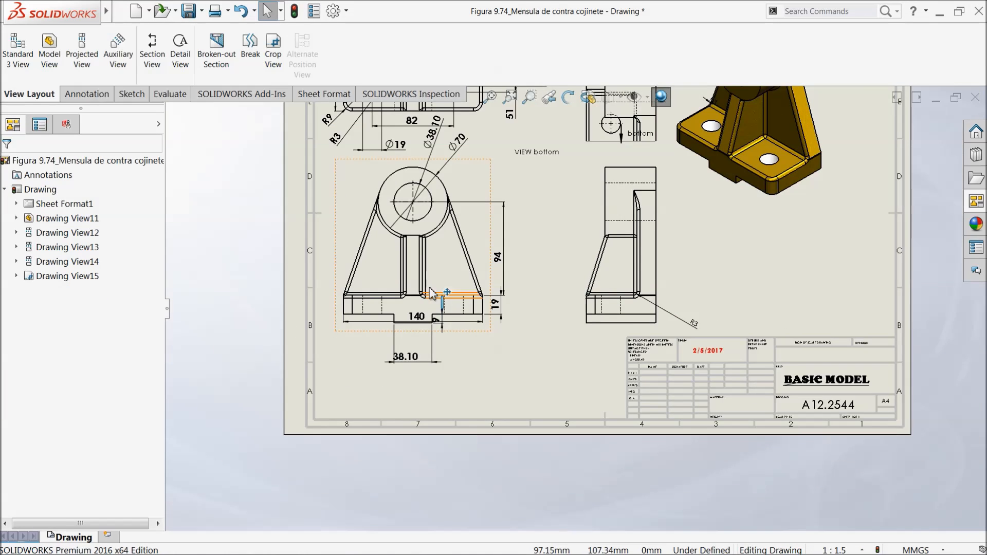
scroll(483, 237, "down", 3)
scroll(437, 156, "down", 2)
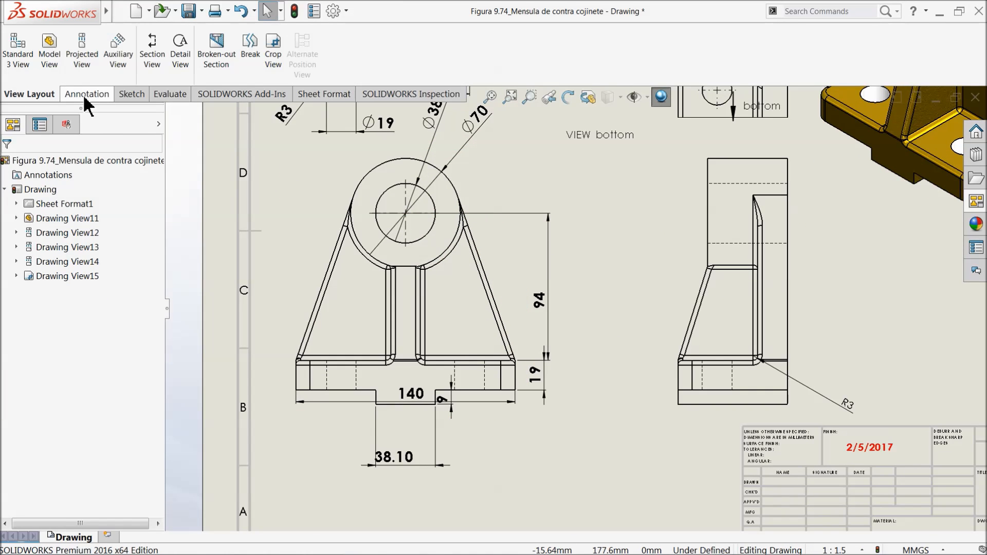
left_click(152, 51)
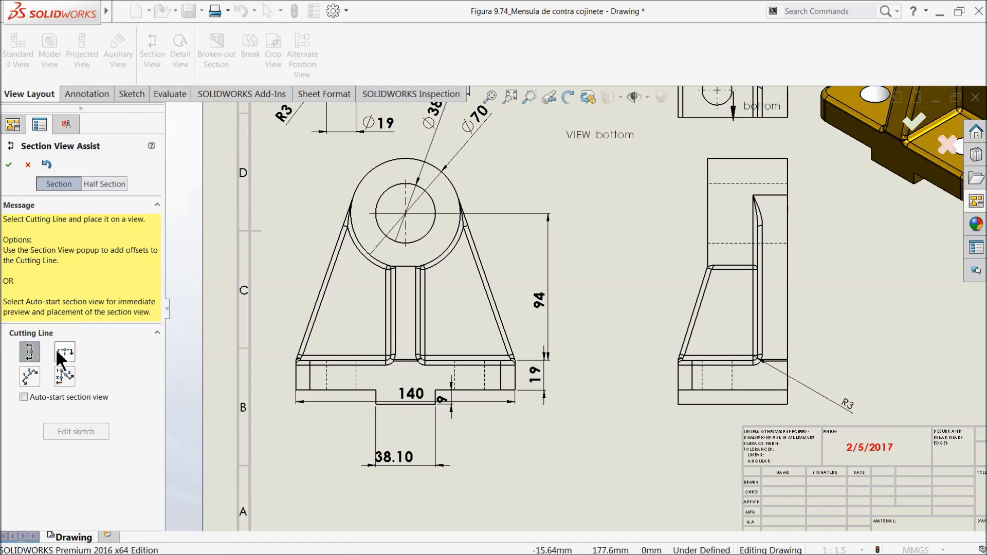
left_click(30, 377)
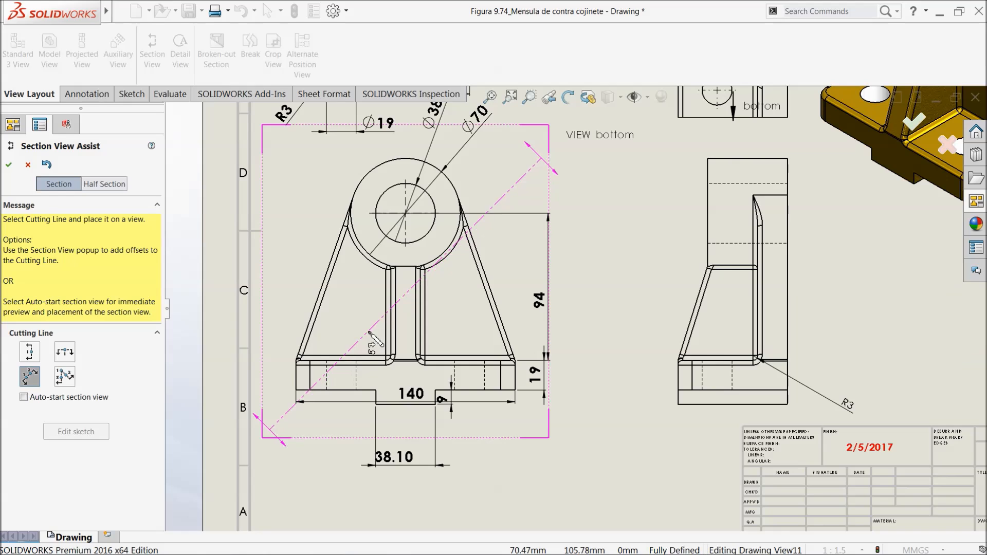
left_click(455, 266)
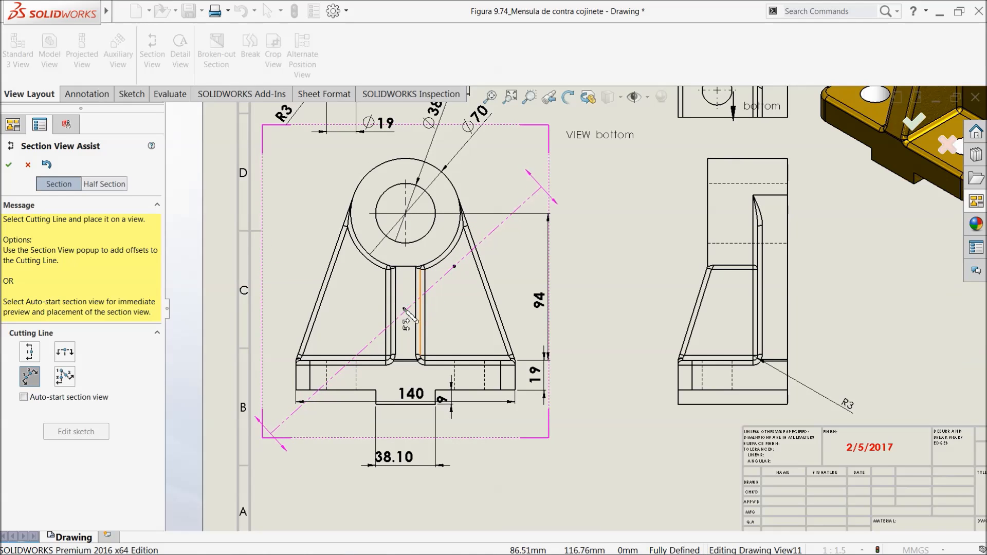
left_click(335, 340)
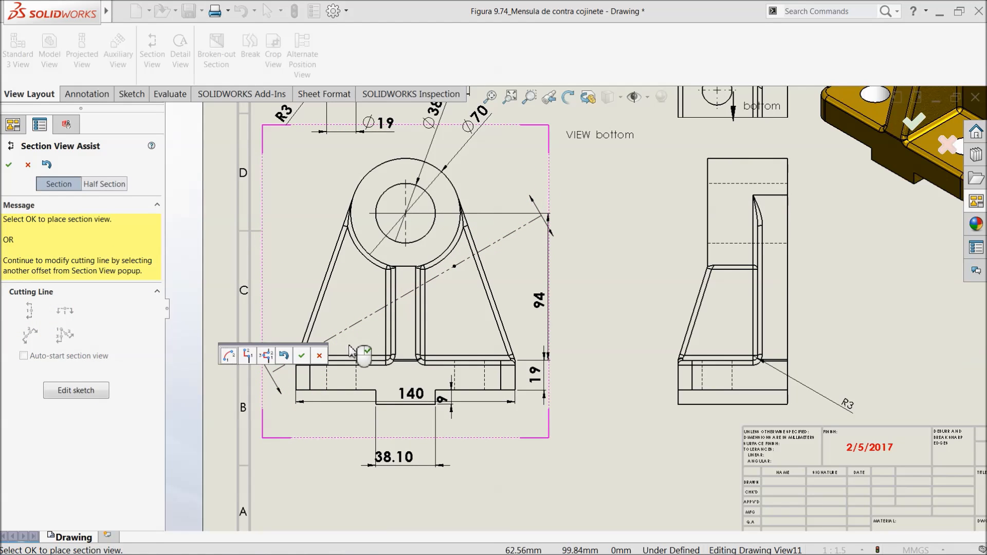
left_click(303, 354)
scroll(575, 308, "up", 5)
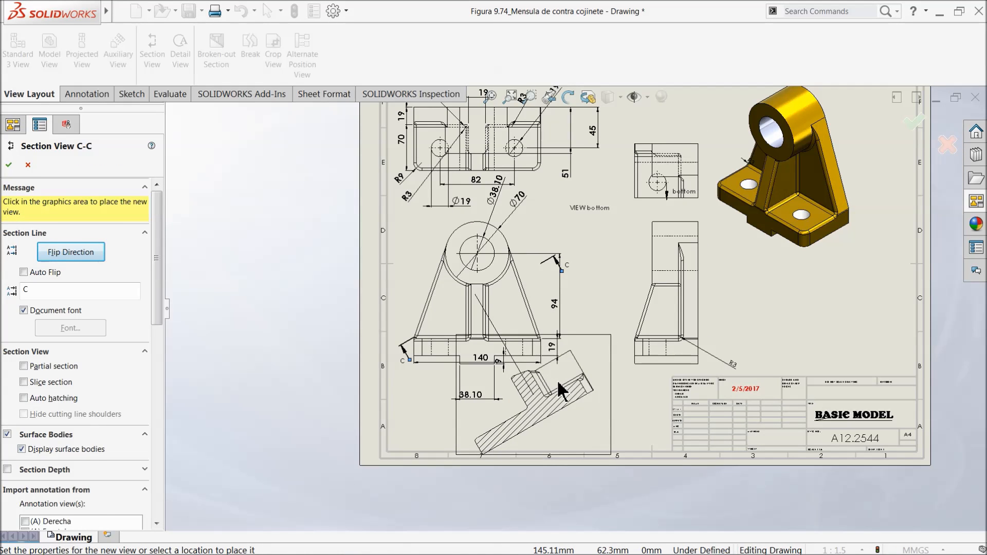
left_click(556, 379)
Examine the angled section view and both ends of its section line, and close the view's settings
scroll(559, 411, "down", 3)
scroll(558, 414, "down", 2)
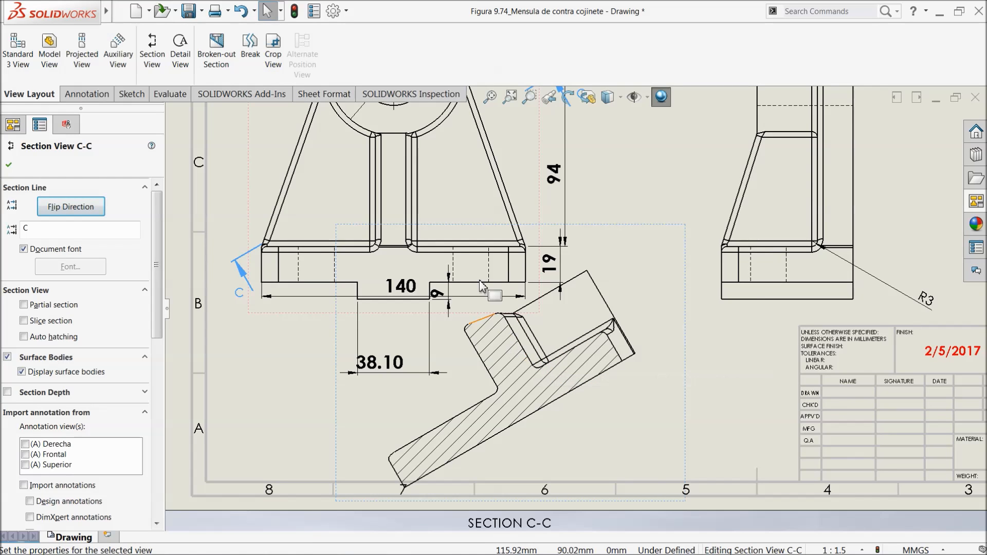
scroll(362, 265, "up", 2)
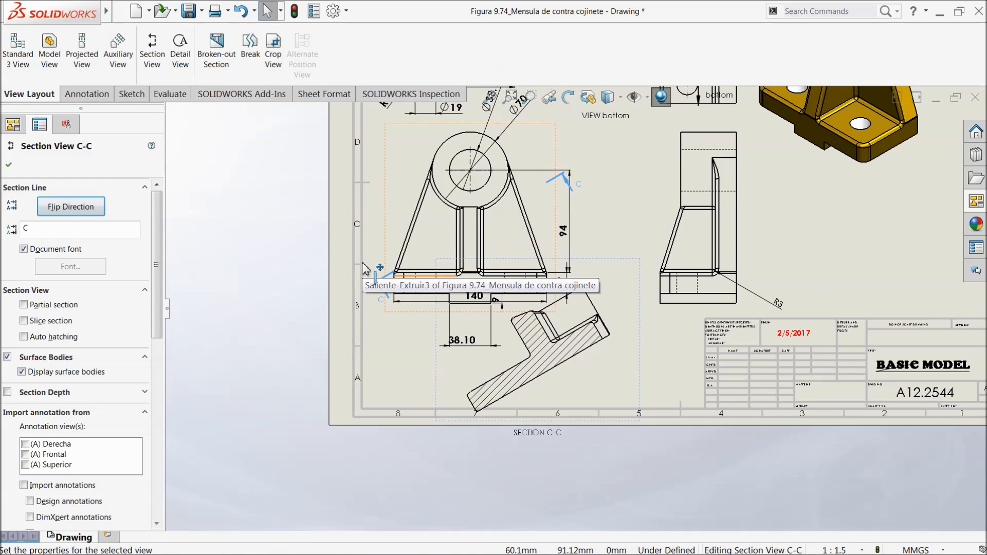
scroll(363, 280, "down", 1)
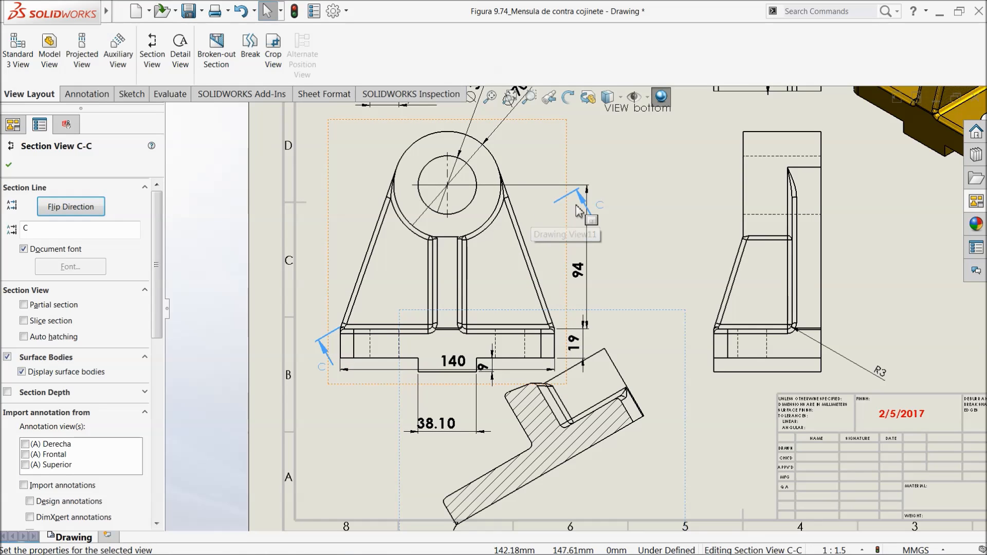
scroll(568, 446, "up", 1)
scroll(570, 443, "down", 2)
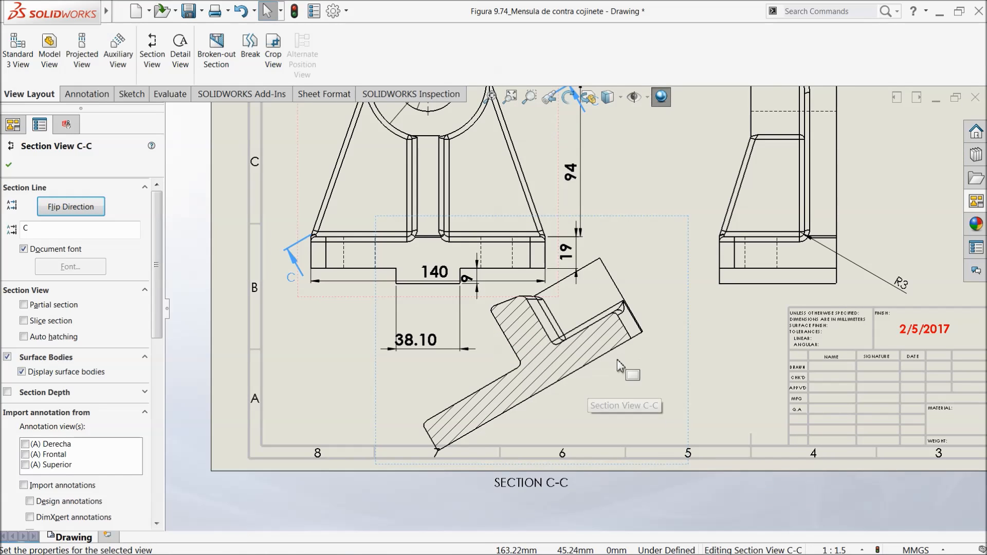
key("Escape")
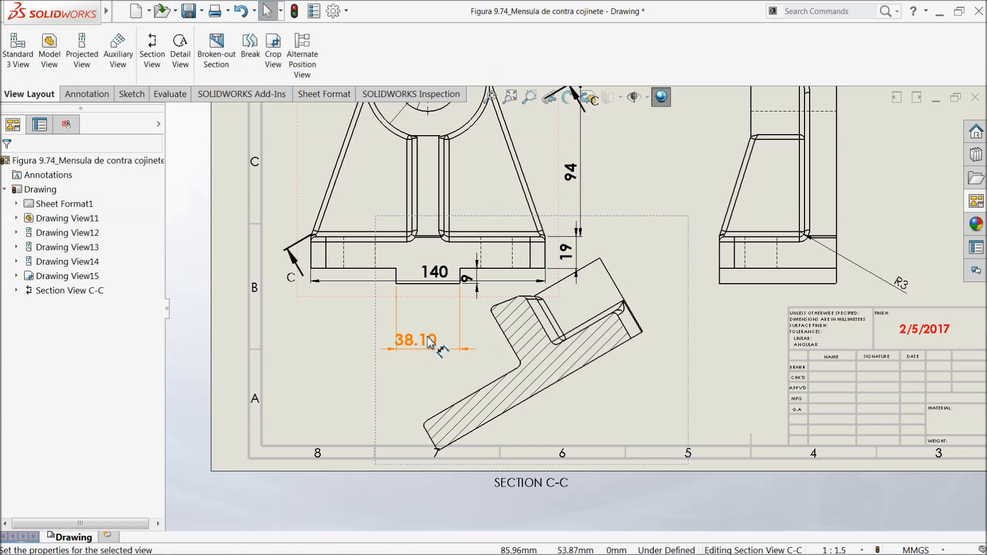
Examine the arrangement of the dimensioned, auxiliary, section and isometric views across the whole sheet
scroll(514, 303, "up", 5)
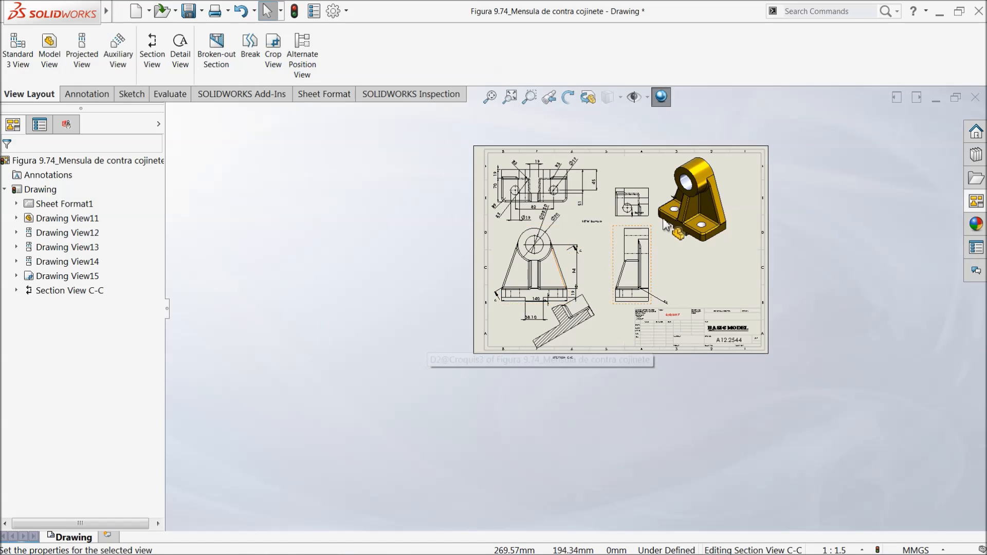
scroll(623, 220, "down", 2)
scroll(617, 309, "down", 4)
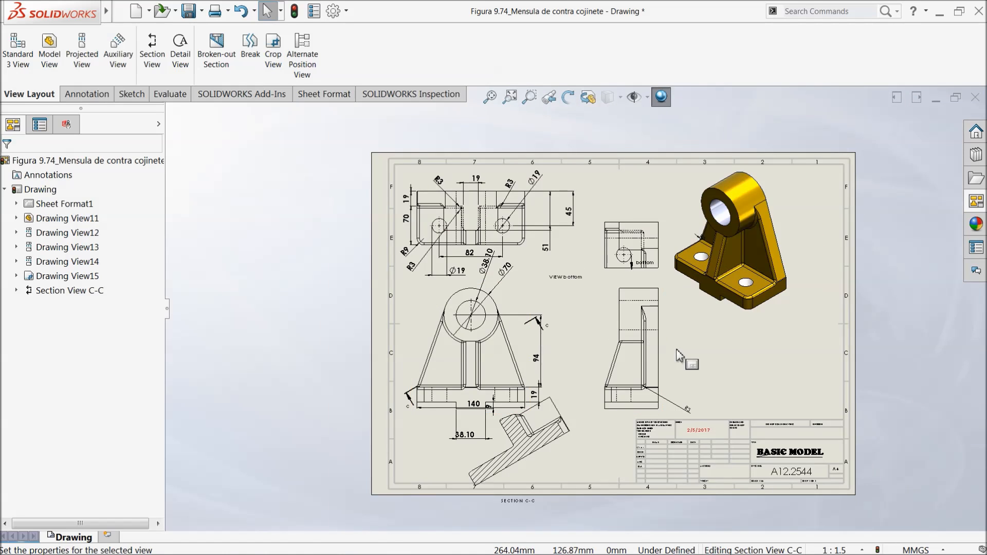
scroll(522, 342, "up", 5)
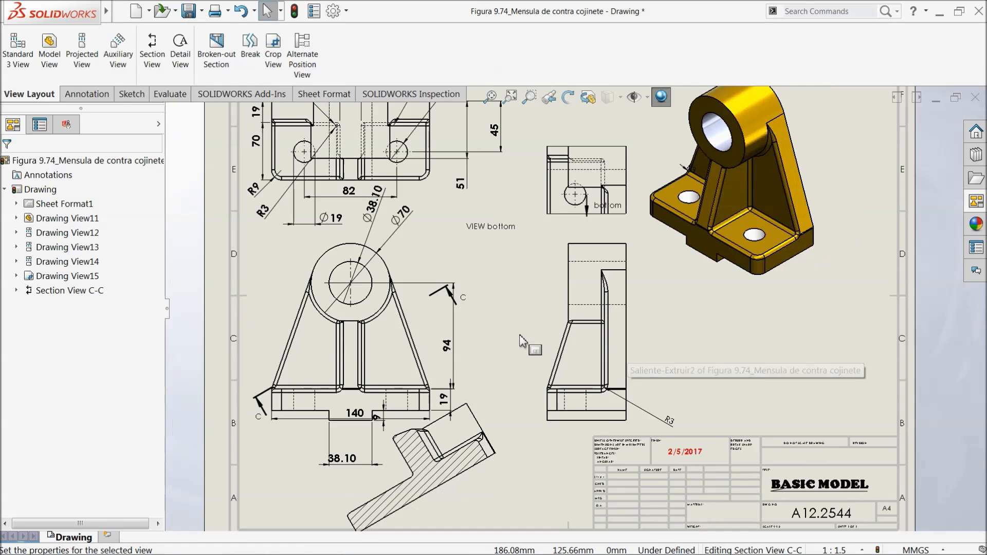
scroll(425, 206, "down", 2)
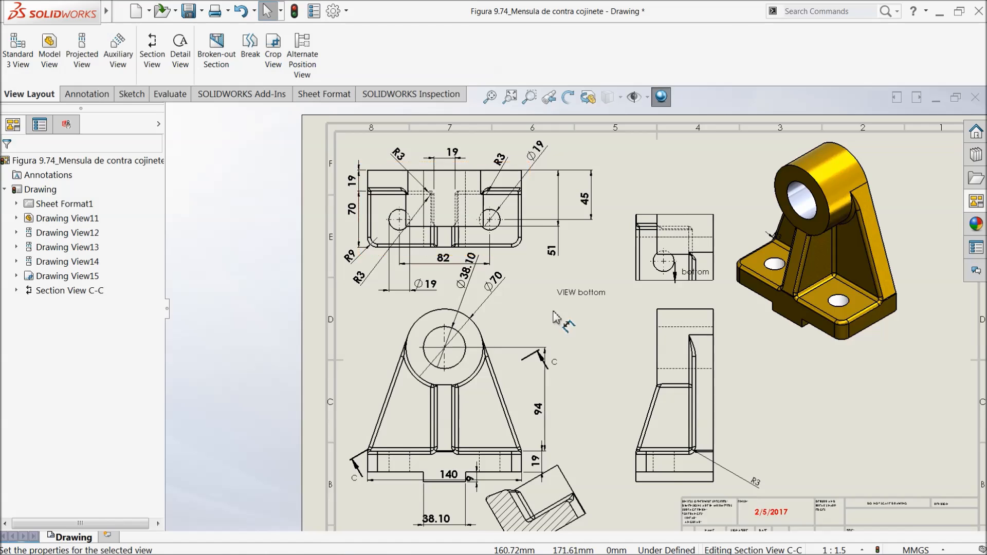
scroll(570, 321, "up", 3)
scroll(726, 388, "down", 2)
scroll(548, 274, "down", 1)
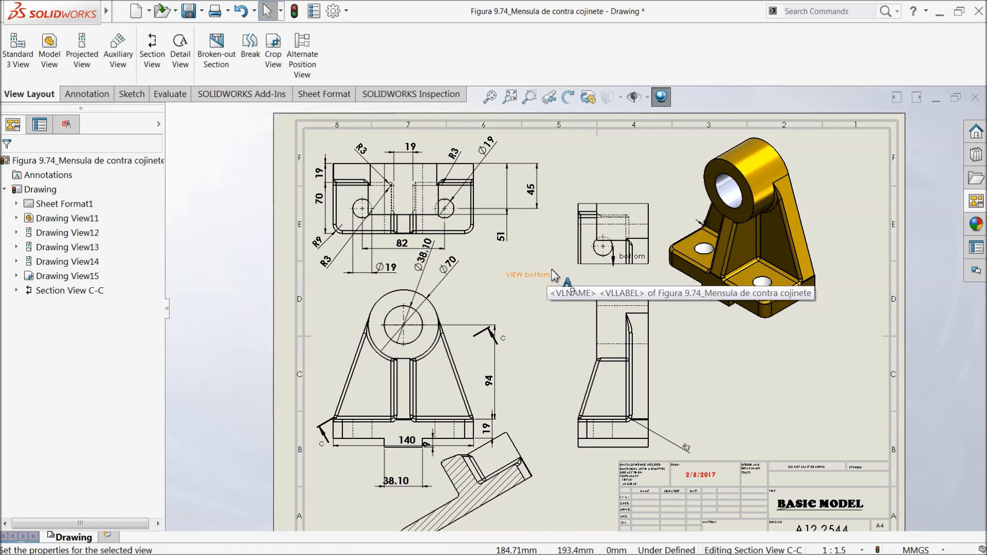
scroll(554, 275, "down", 1)
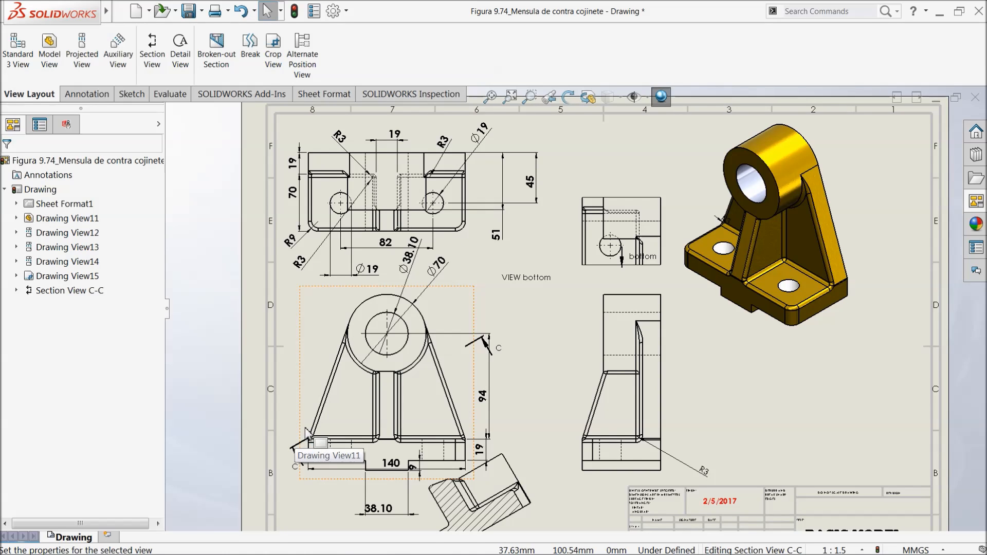
Delete section view C-C with its section line, and delete the cropped auxiliary view
key("f")
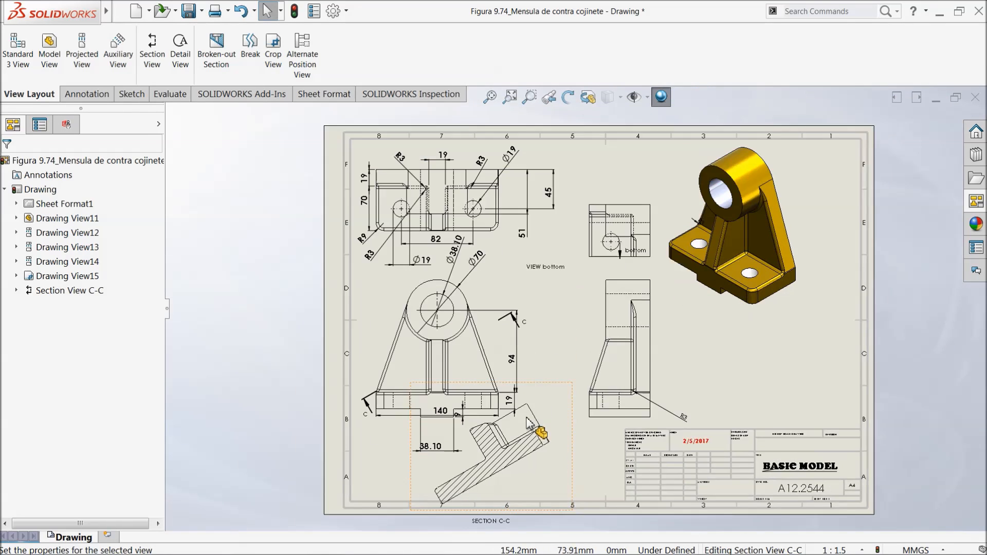
left_click(562, 401)
key("Delete")
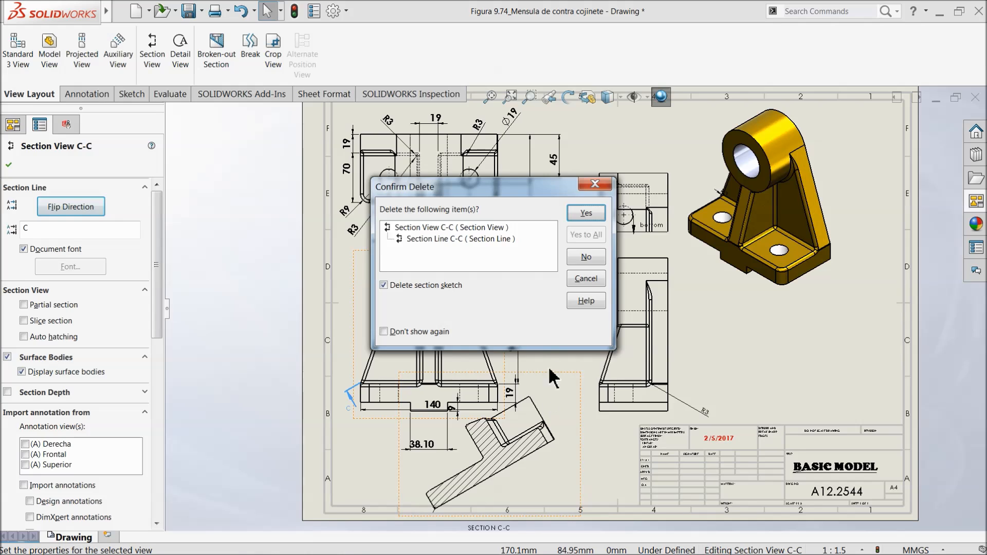
left_click(584, 218)
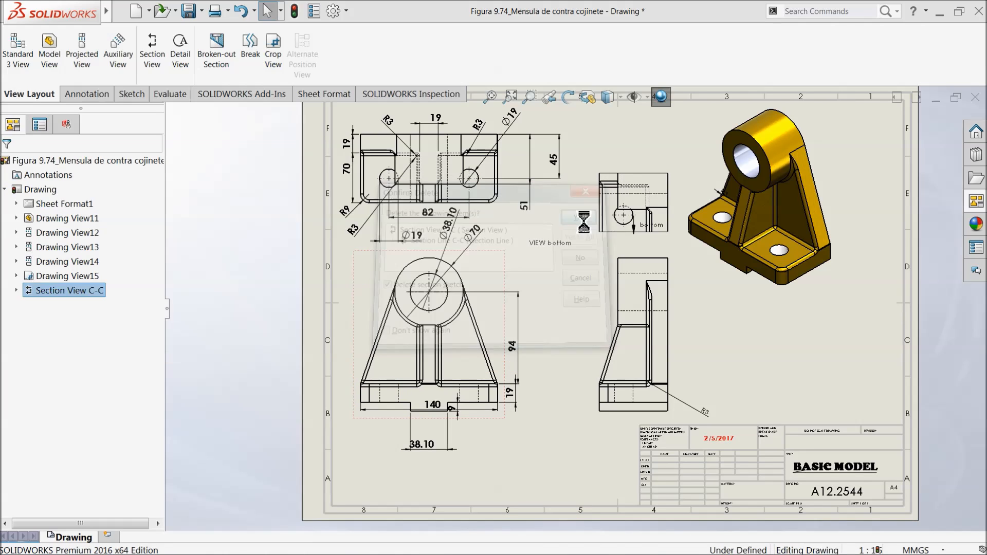
left_click(649, 255)
key("Delete")
left_click(586, 213)
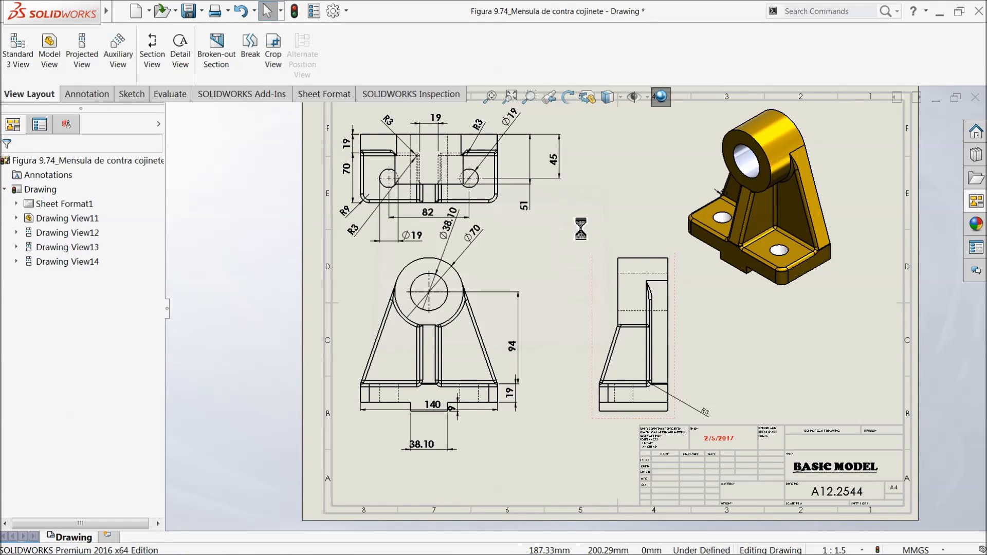
Create a detail view from a circle sketched around the top view's right-hand hole and corner, placed above the side view
scroll(397, 111, "up", 2)
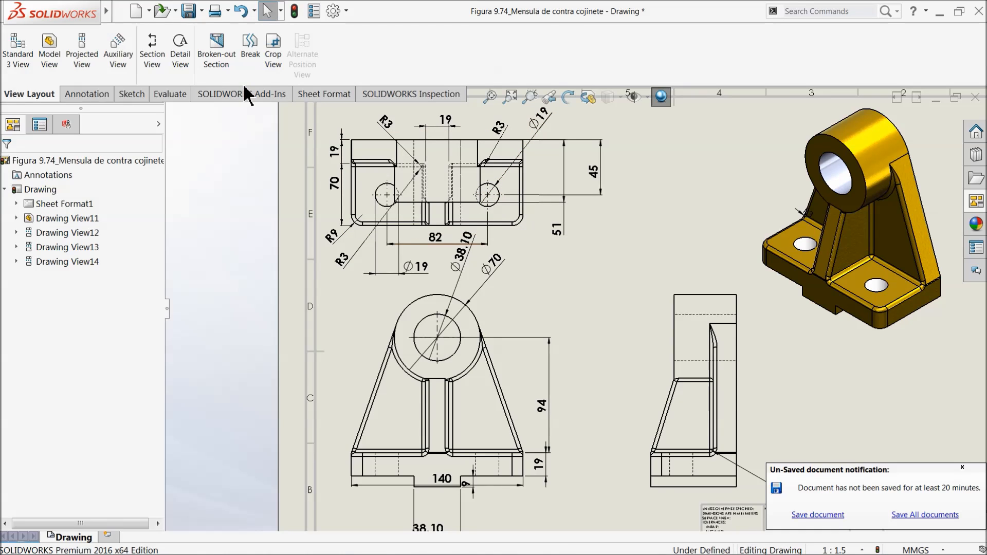
left_click(963, 469)
left_click(180, 48)
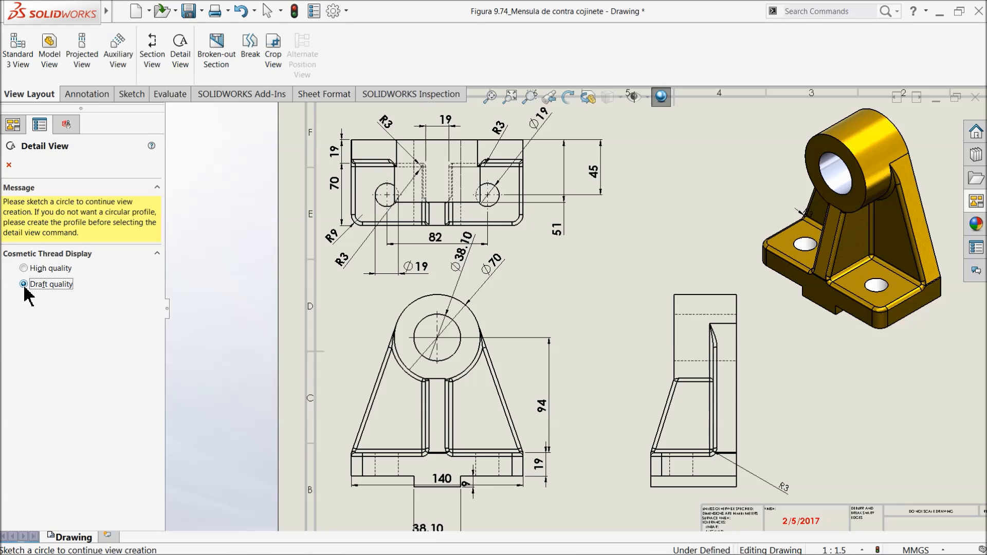
left_click(129, 94)
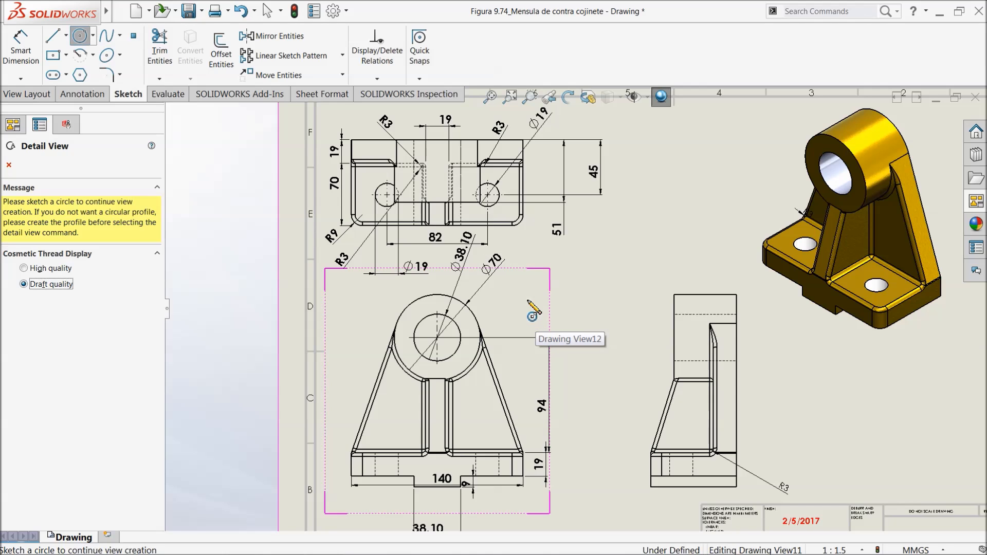
scroll(532, 309, "down", 3)
scroll(494, 203, "down", 3)
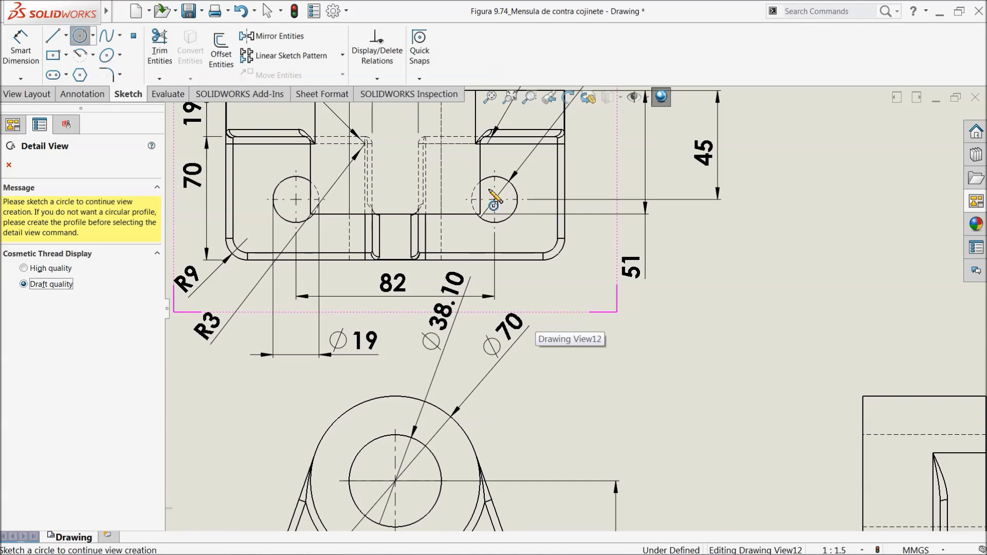
left_click(498, 167)
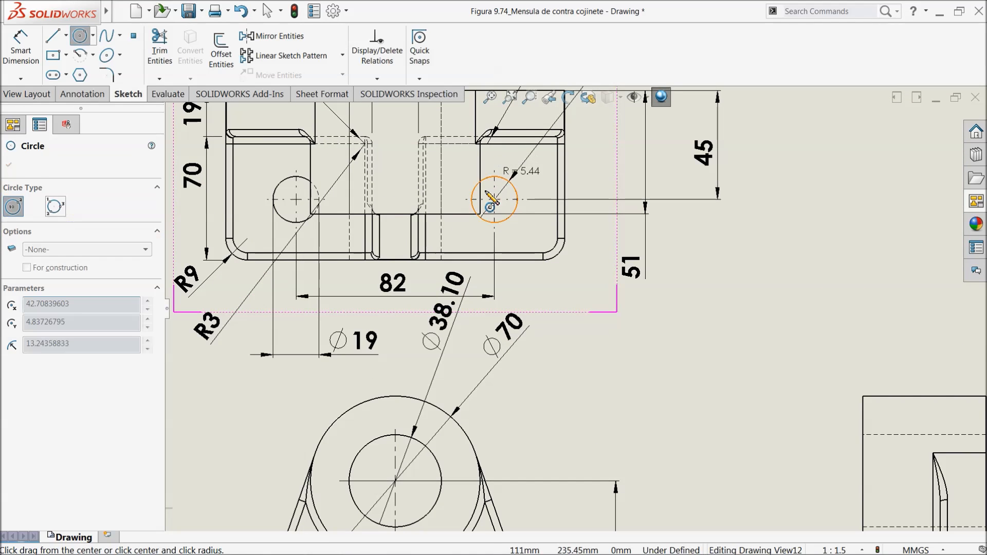
left_click(474, 247)
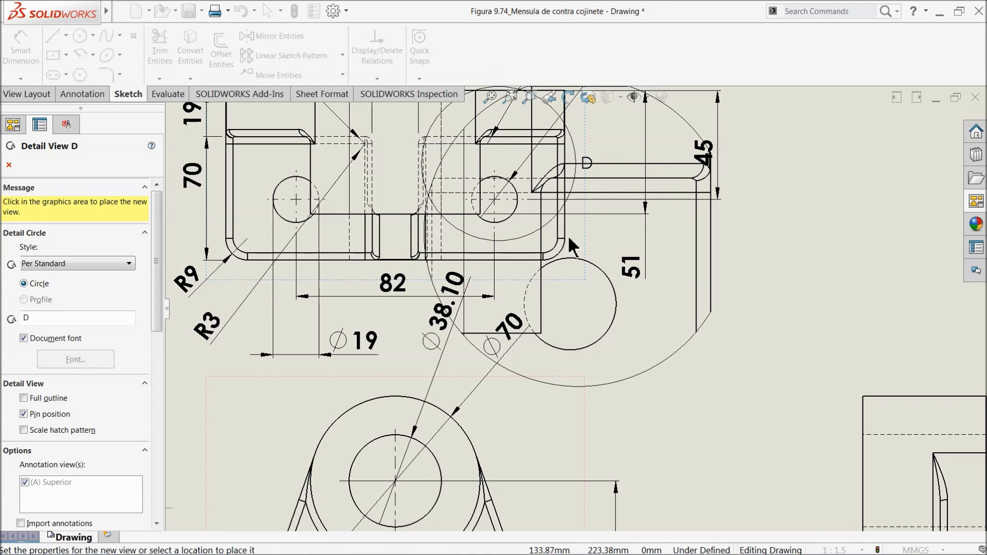
scroll(566, 247, "up", 3)
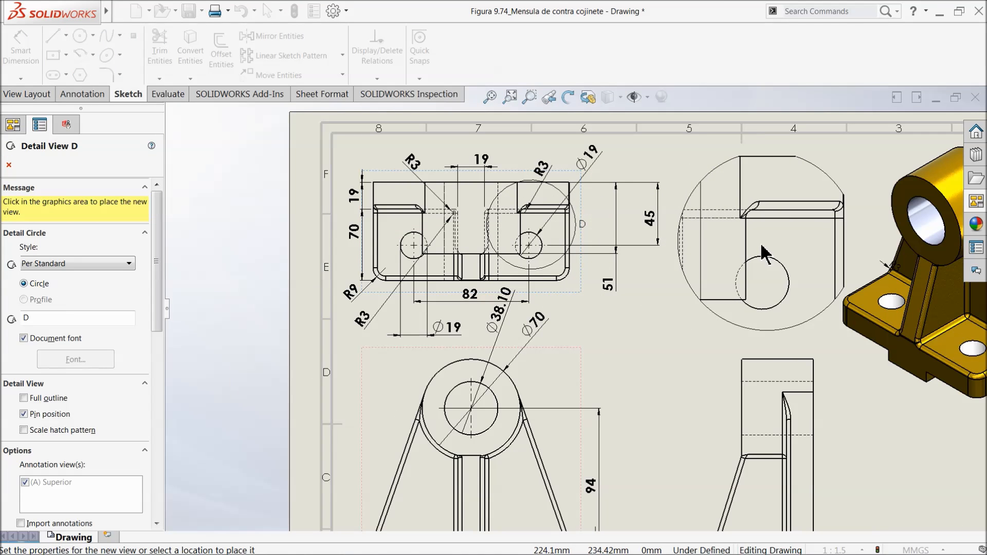
left_click(766, 253)
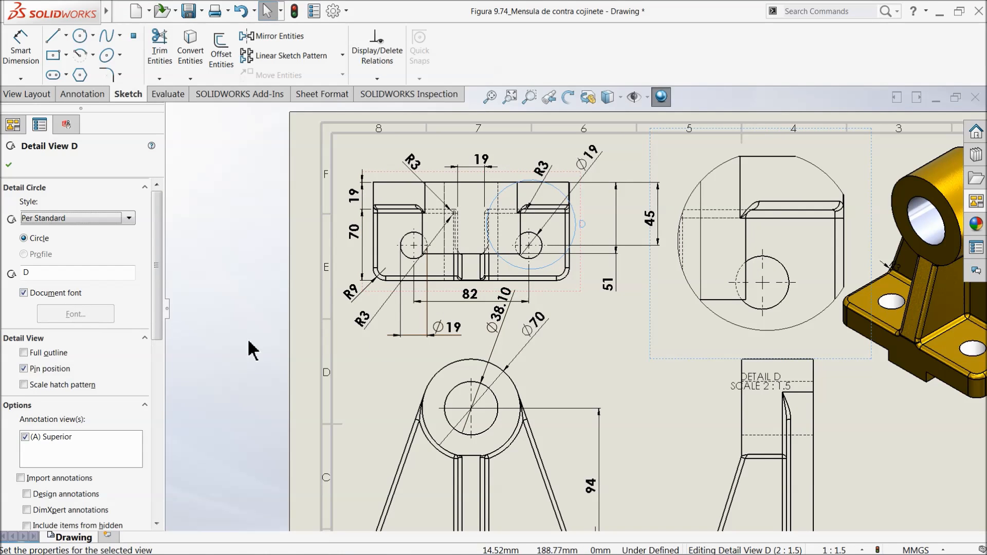
scroll(639, 341, "up", 3)
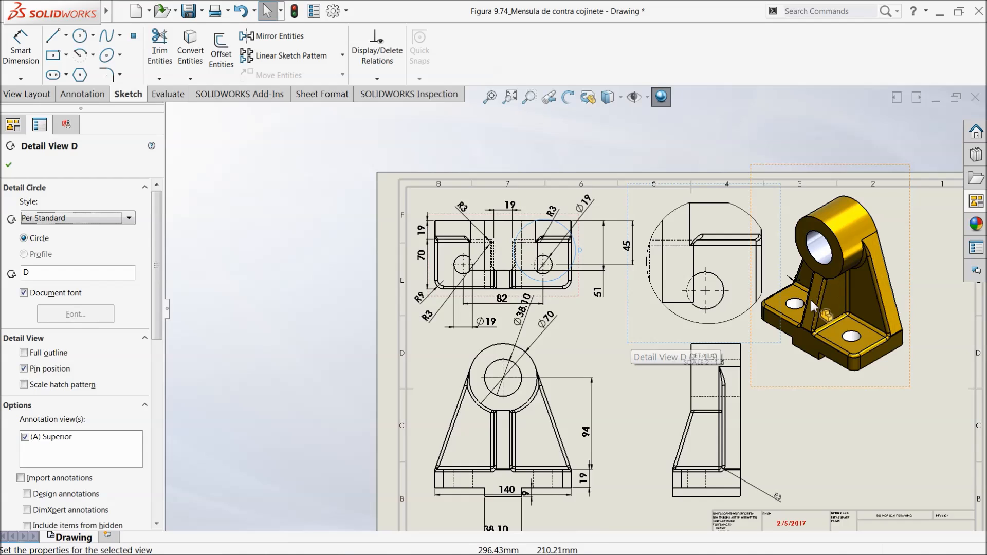
Set the detail view's custom scale to 2:1
scroll(812, 307, "down", 3)
left_click_drag(159, 260, 156, 451)
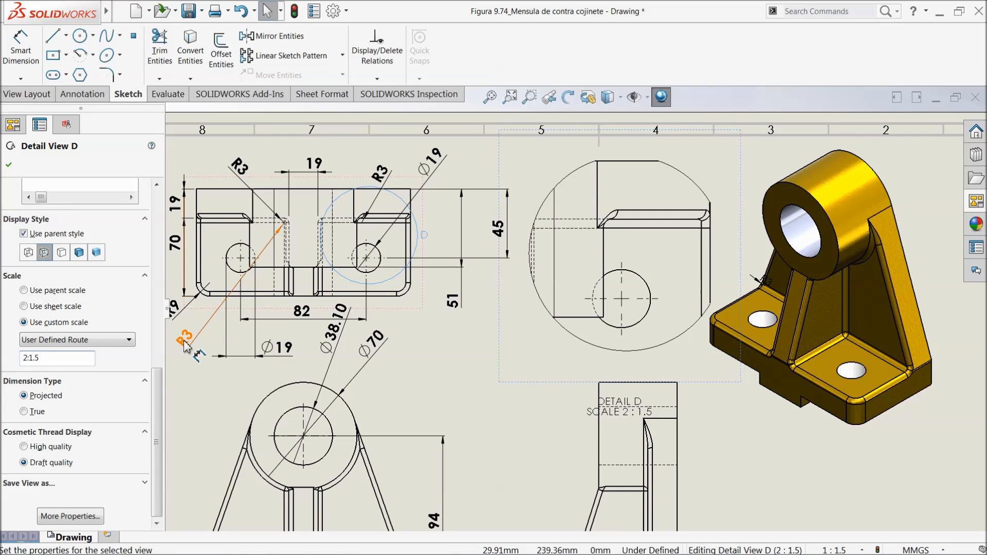
key("BackSpace")
key("BackSpace")
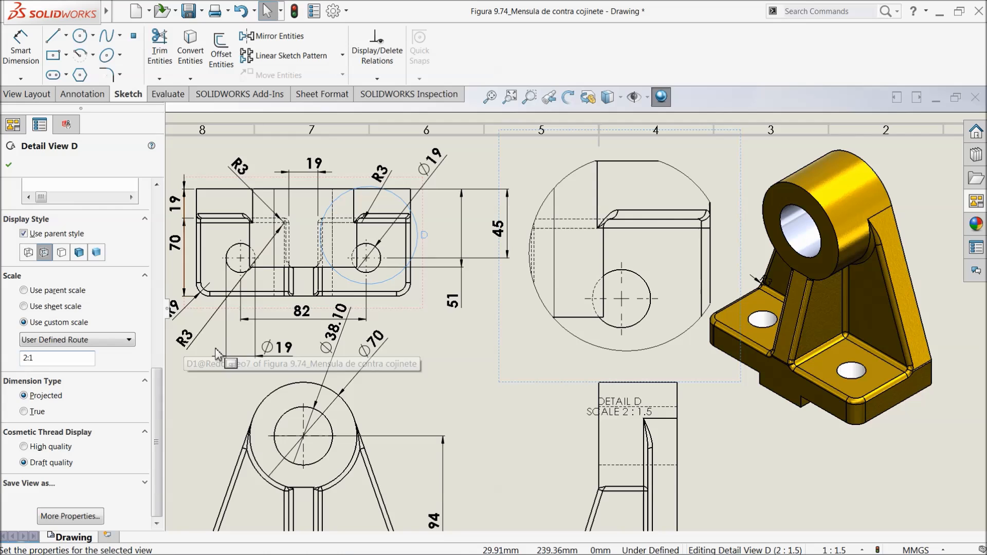
left_click(172, 405)
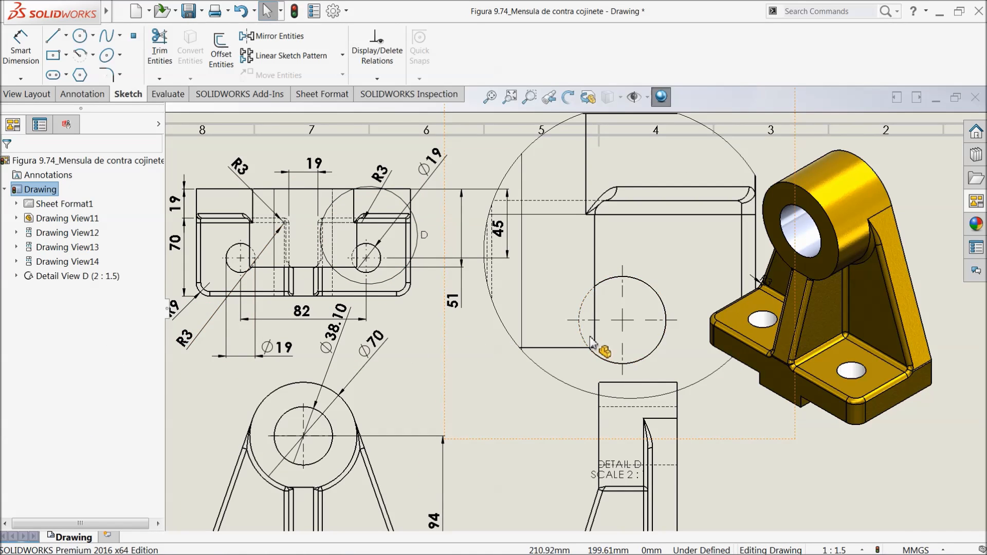
Give the detail view a user-defined custom scale of 2:2 and accept its settings
left_click(534, 319)
left_click_drag(154, 335, 148, 477)
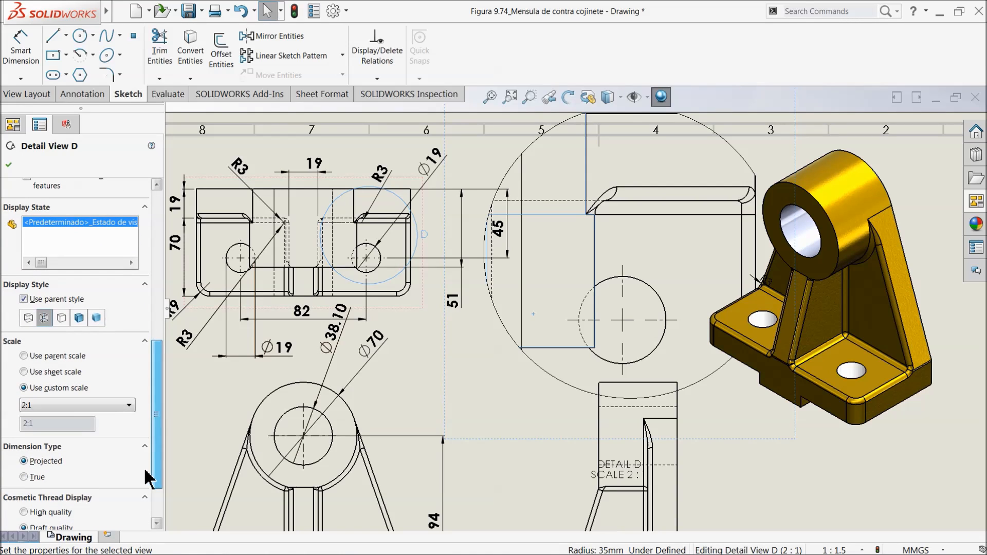
left_click(36, 406)
left_click(55, 419)
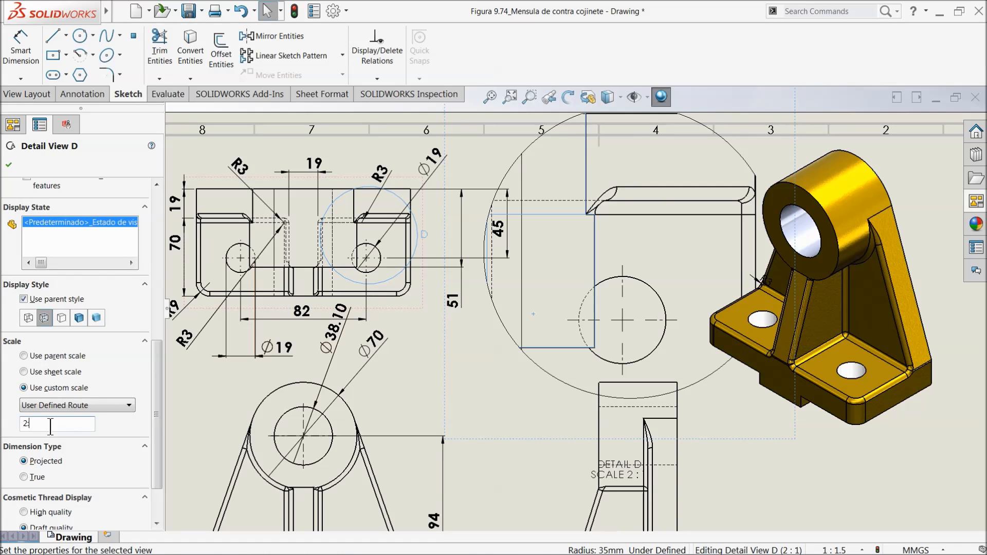
type("2")
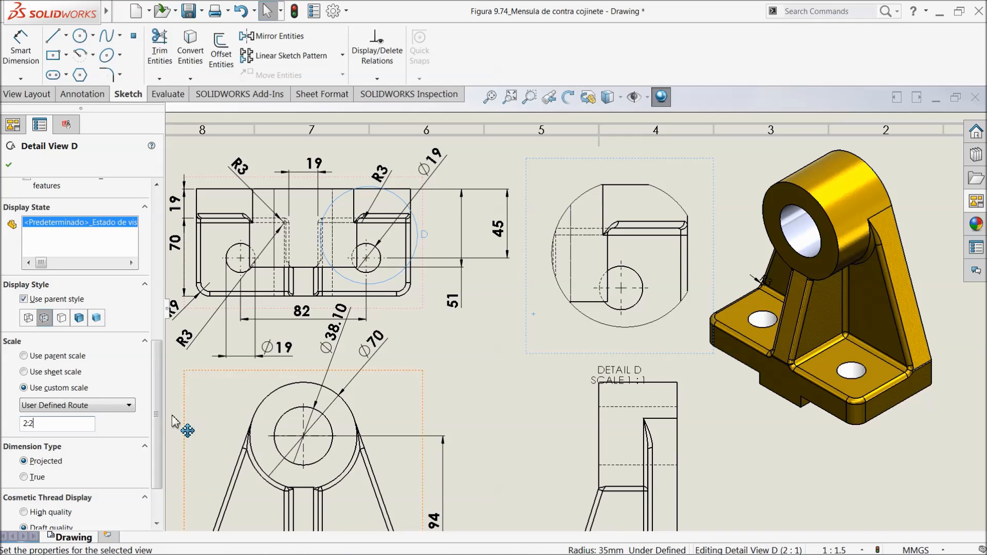
left_click(11, 167)
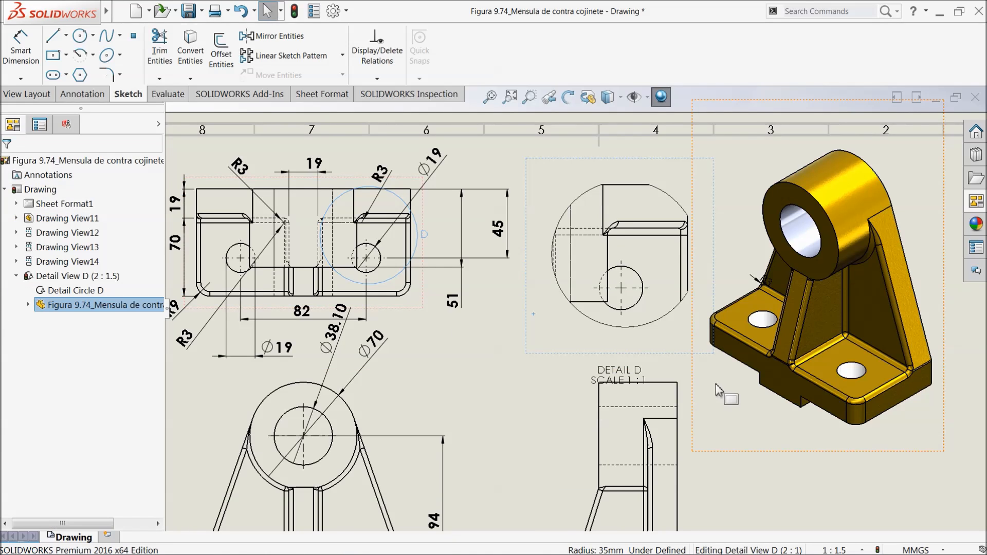
Move the detail view up until its label clears the side view, and close the view's settings
scroll(718, 399, "down", 1)
left_click_drag(667, 356, 658, 340)
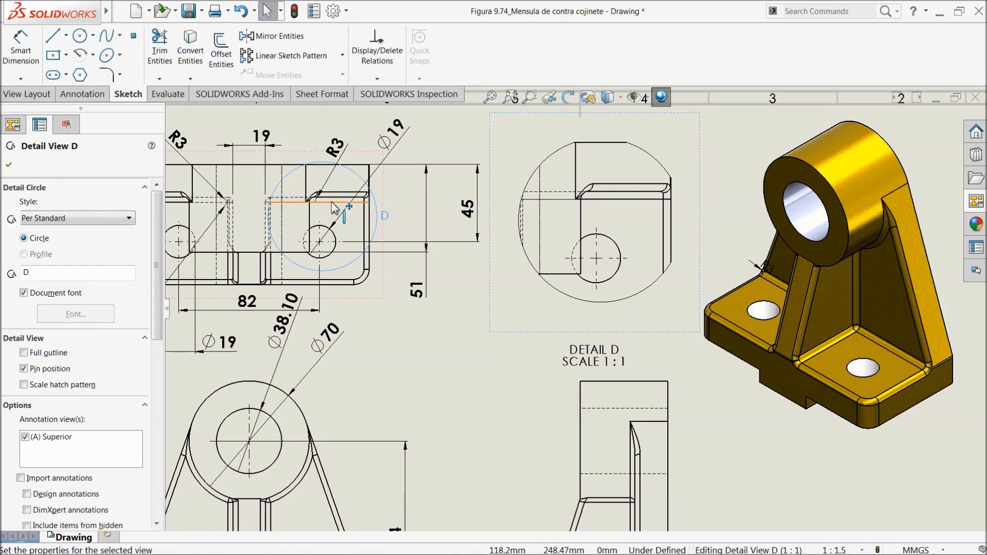
scroll(341, 213, "down", 1)
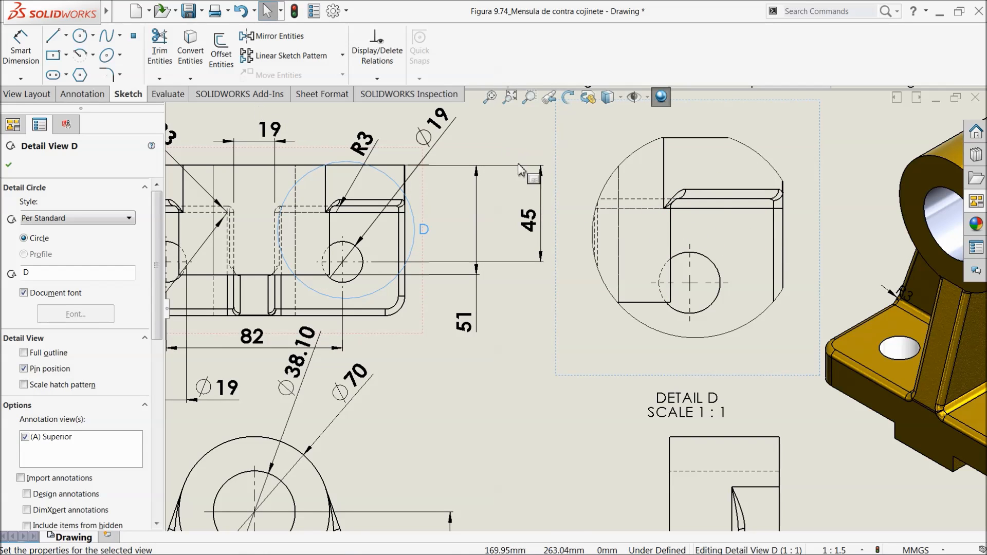
left_click(6, 172)
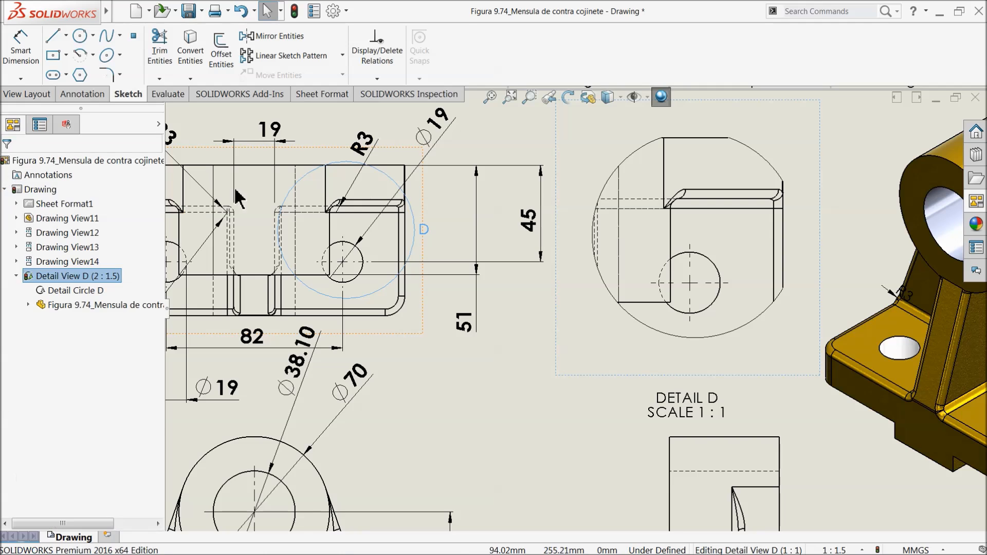
Start a Broken View on the side view with the horizontal break line direction
scroll(608, 315, "up", 5)
scroll(609, 315, "up", 3)
scroll(593, 356, "down", 3)
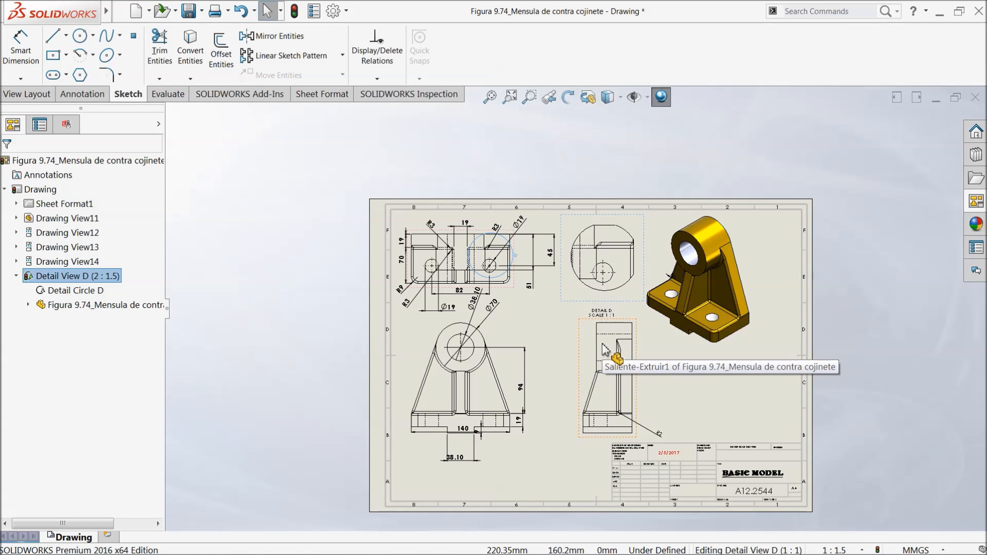
left_click(29, 95)
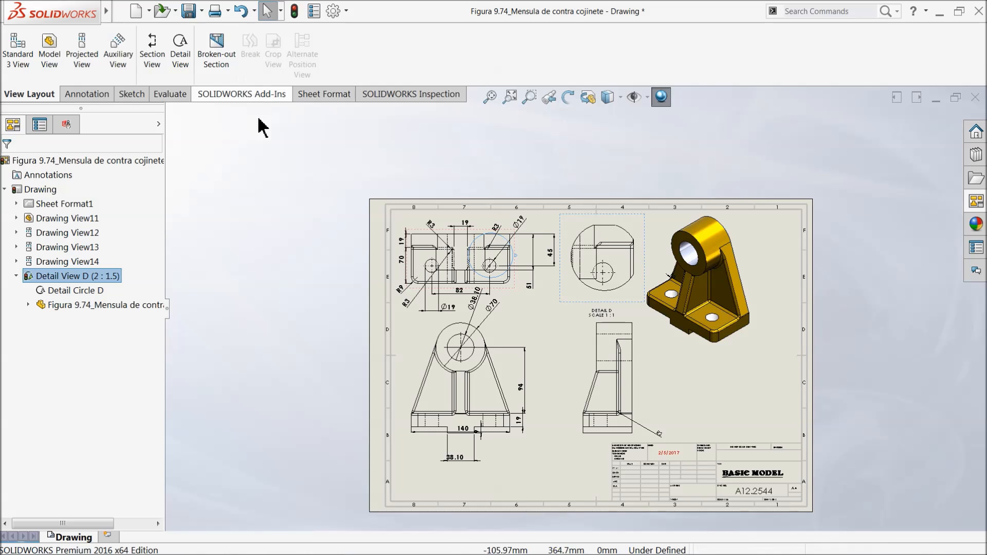
left_click(859, 167)
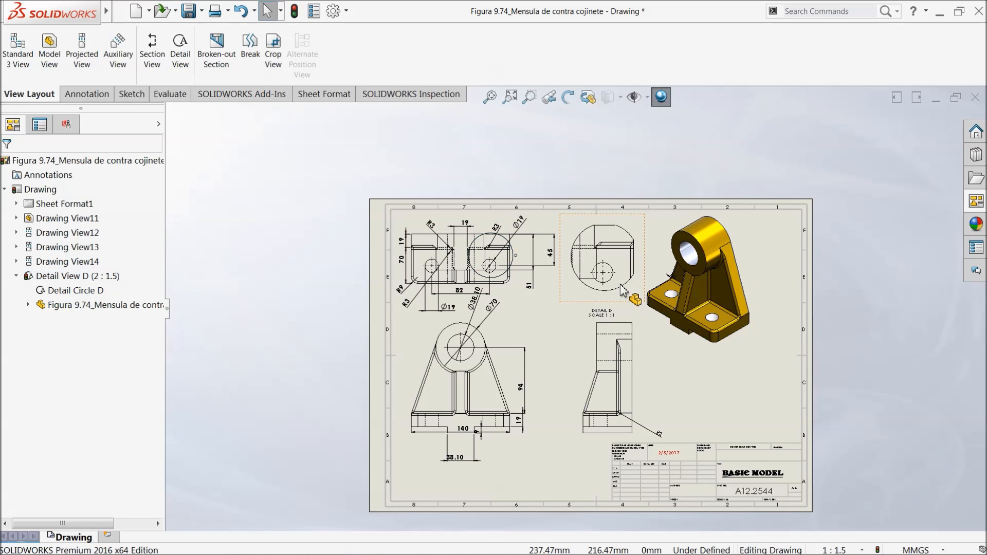
scroll(628, 290, "down", 1)
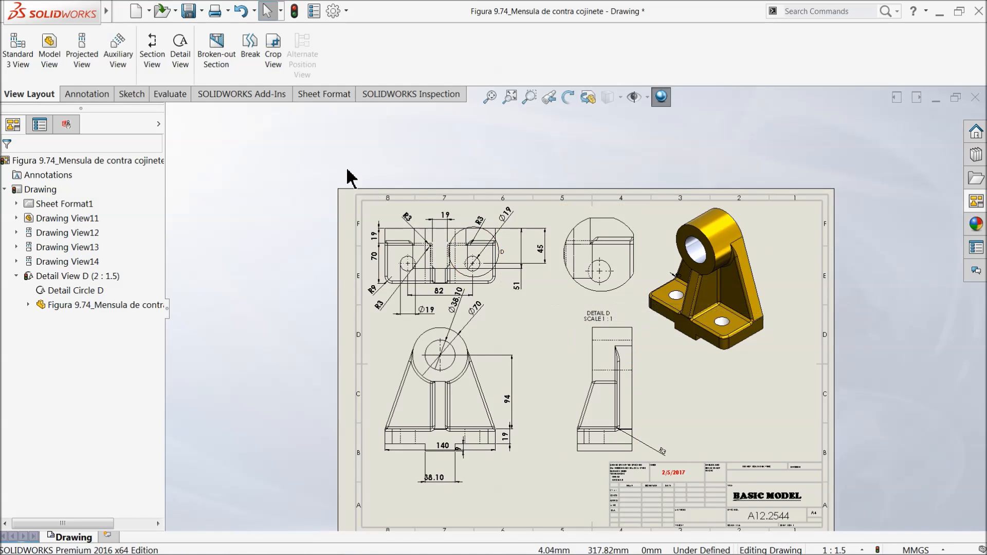
left_click(250, 67)
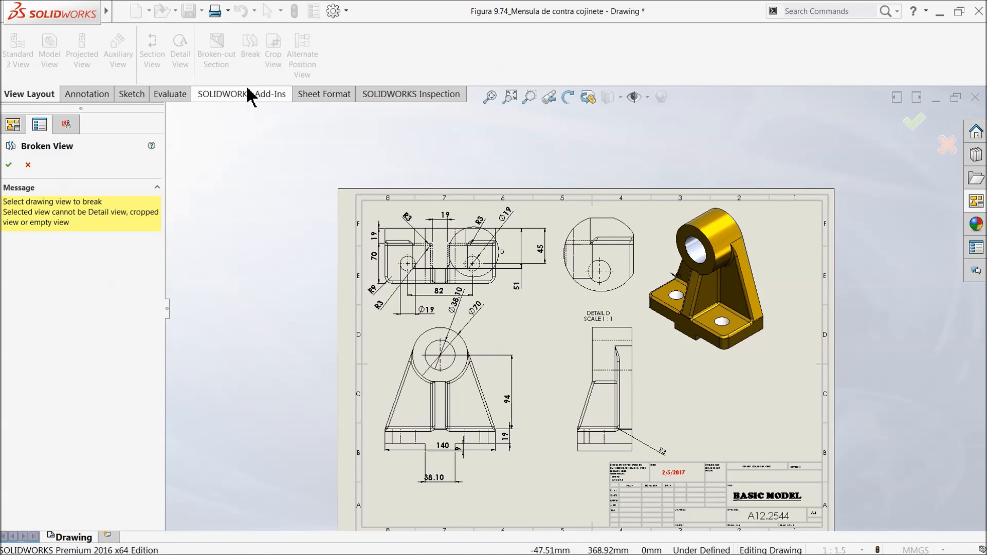
scroll(604, 393, "up", 1)
scroll(529, 399, "down", 2)
scroll(505, 352, "down", 1)
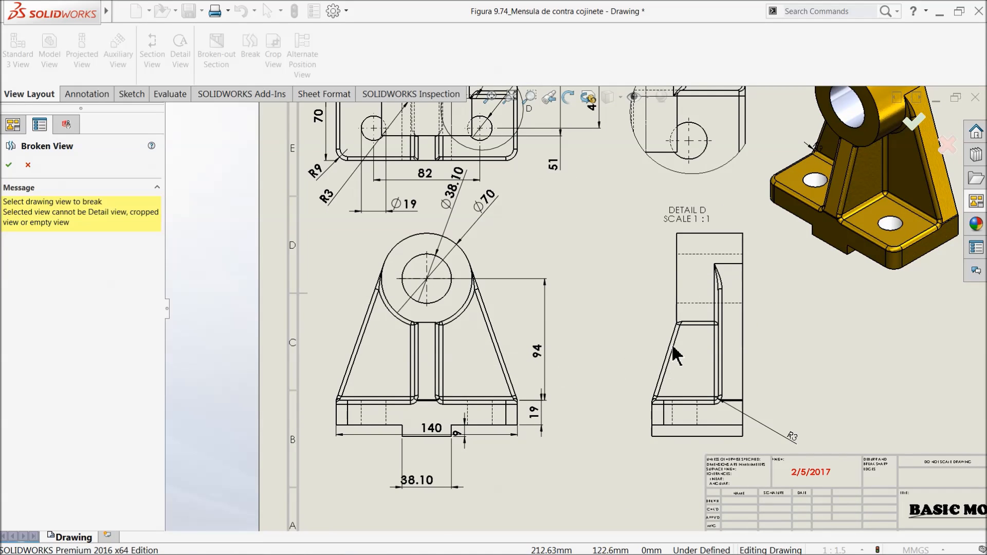
left_click(747, 331)
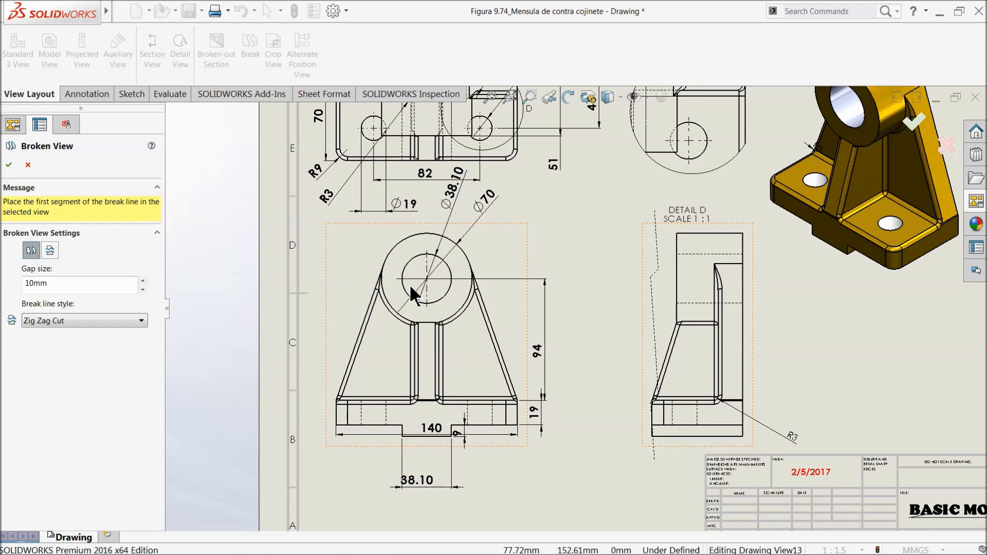
left_click(50, 251)
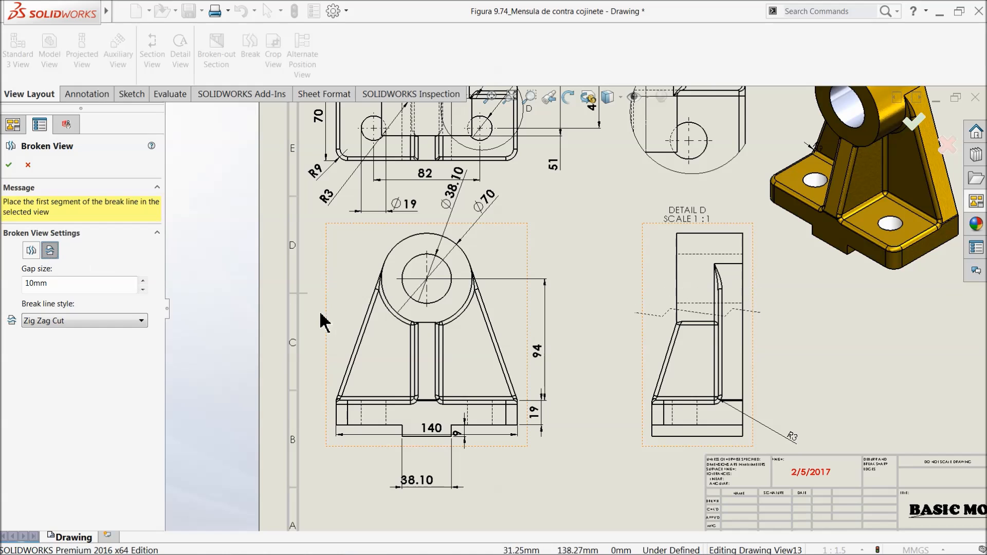
scroll(709, 327, "down", 2)
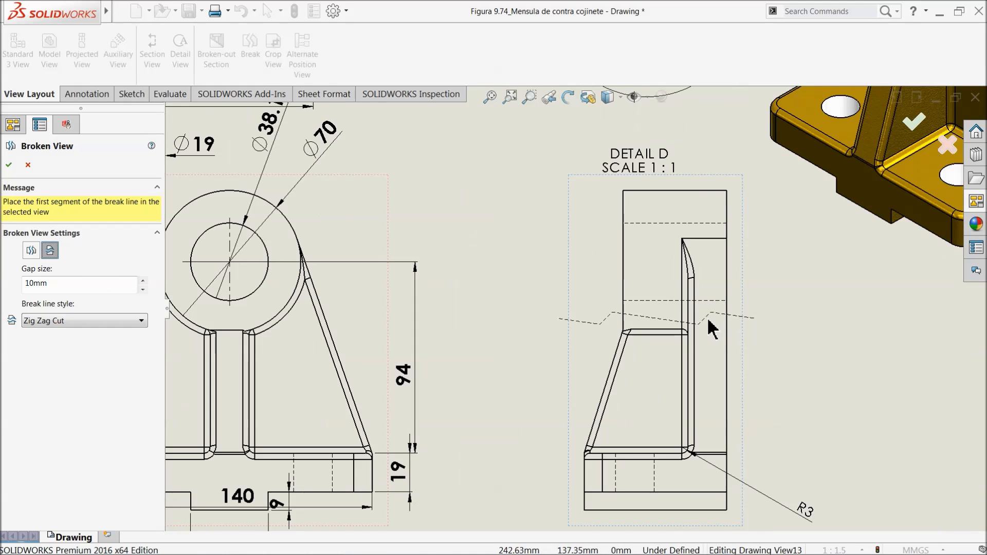
scroll(669, 317, "down", 1)
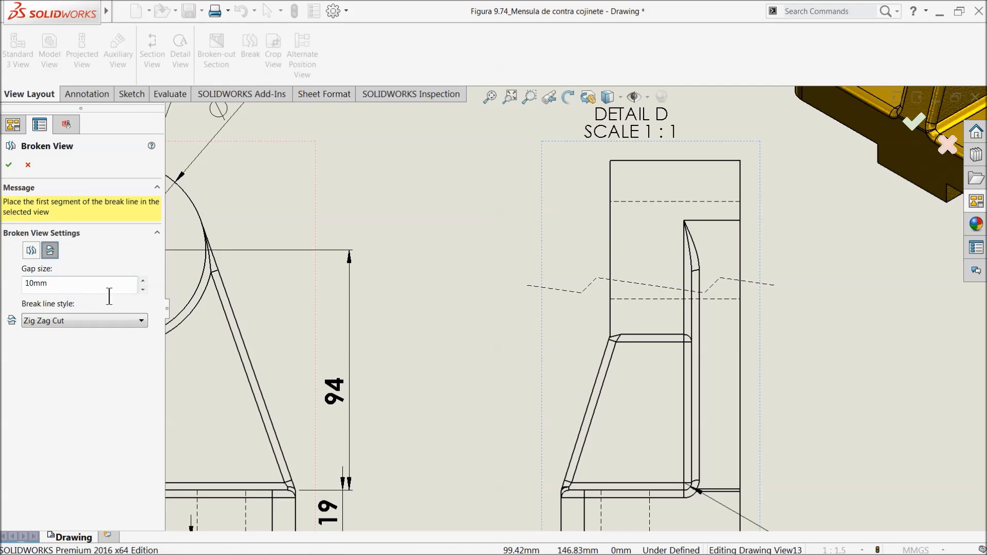
Preview the Straight, Zig Zag, Curve and Small Zig Zag break line styles on the side view, settling on Curve Cut
left_click(52, 321)
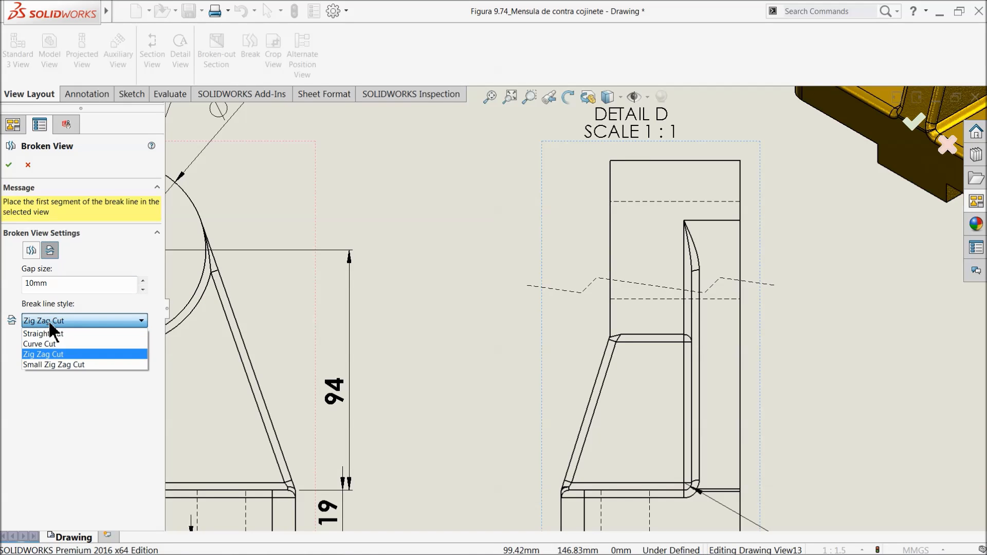
left_click(49, 335)
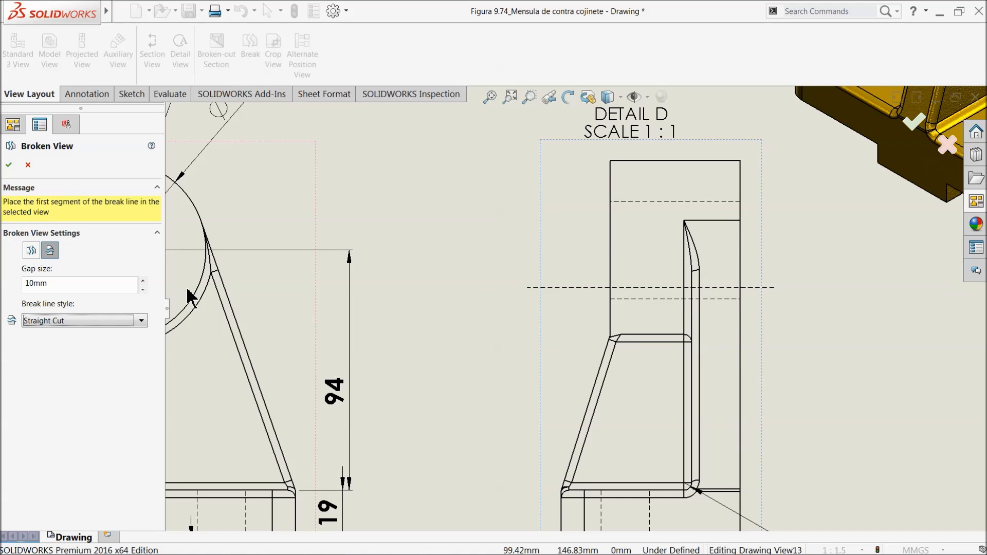
left_click(54, 320)
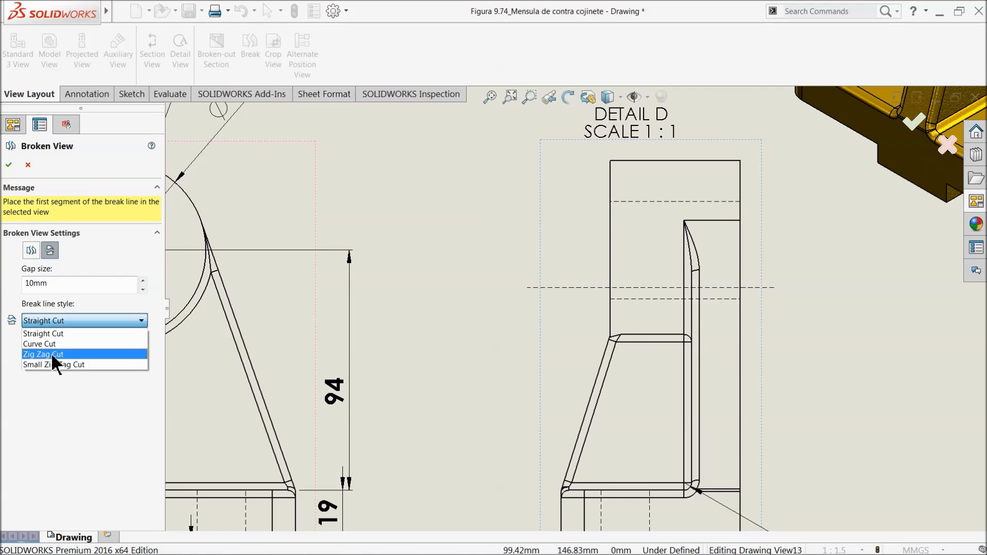
left_click(51, 353)
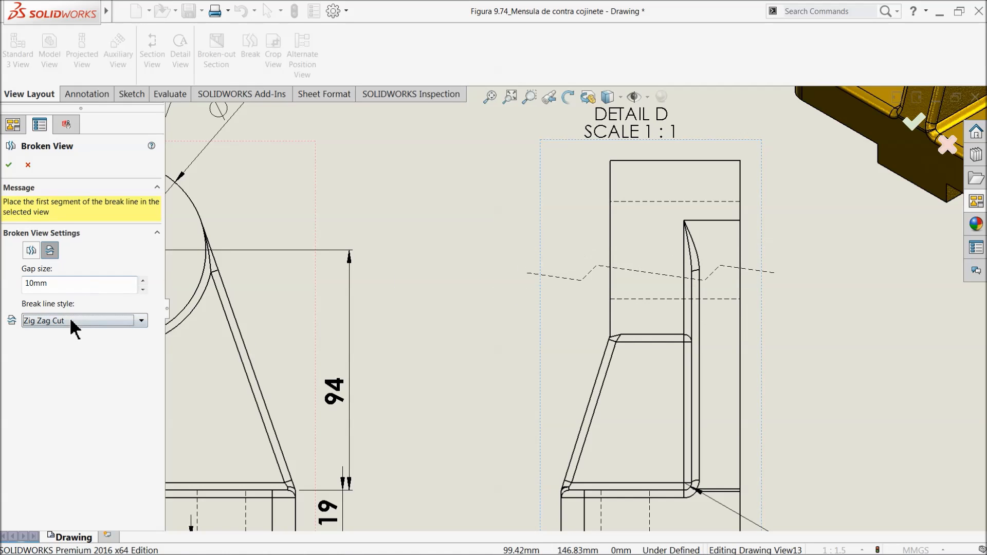
left_click(72, 320)
left_click(49, 344)
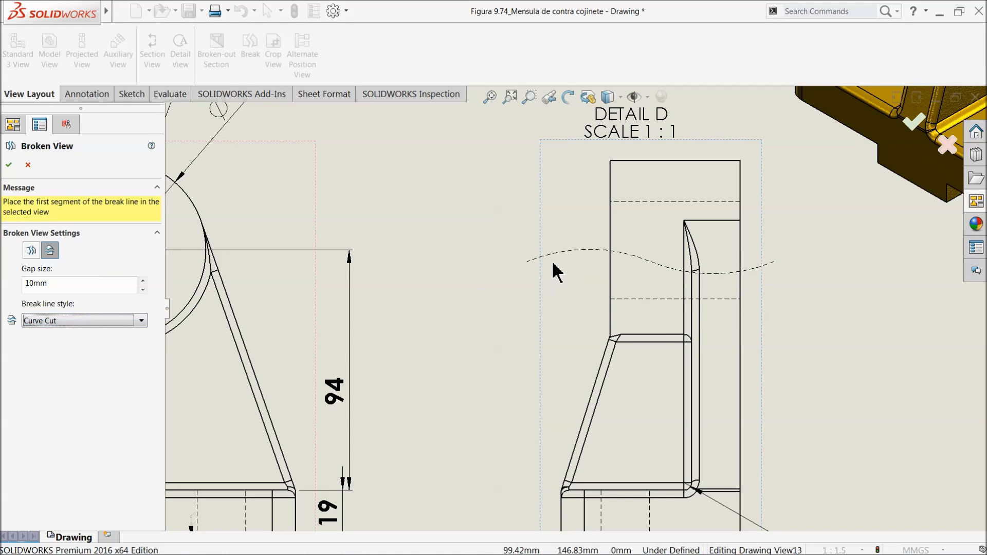
left_click(69, 321)
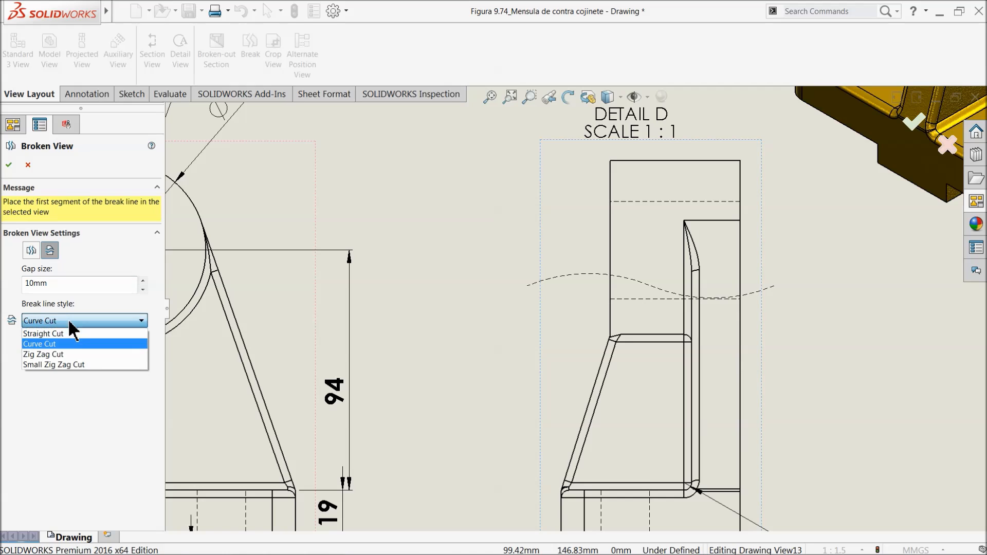
left_click(58, 365)
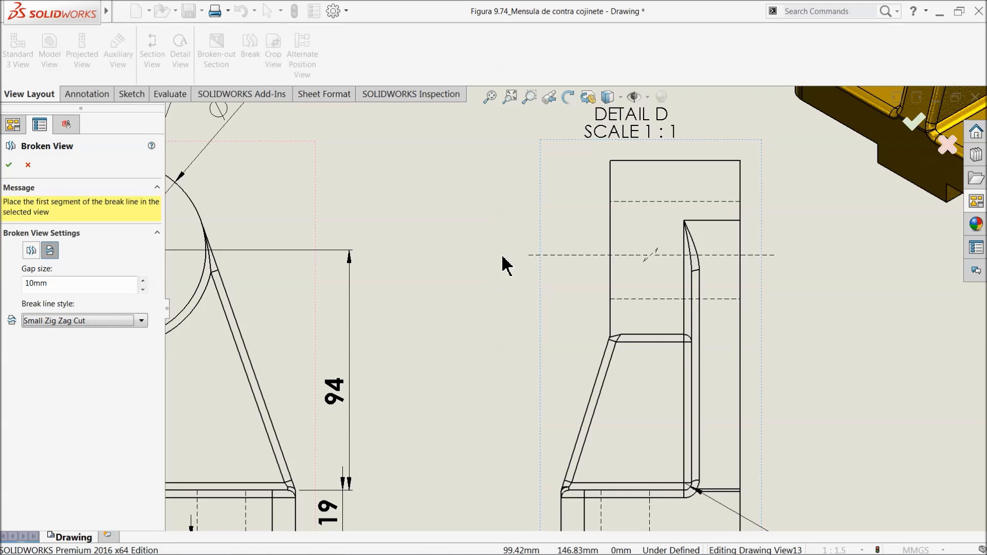
left_click(68, 321)
left_click(58, 344)
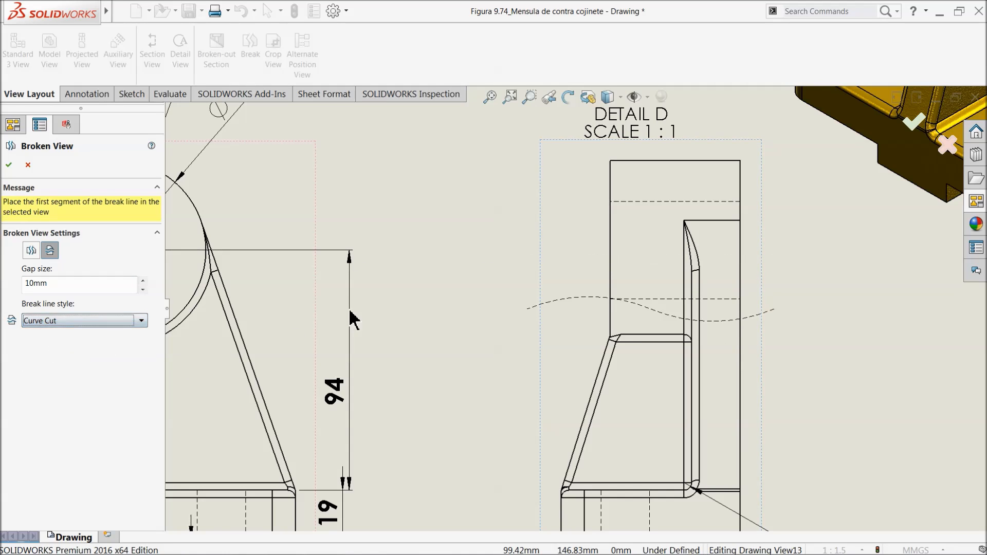
Place two curved break lines across the upper cylinder portion of the side view and accept the broken view
left_click(573, 231)
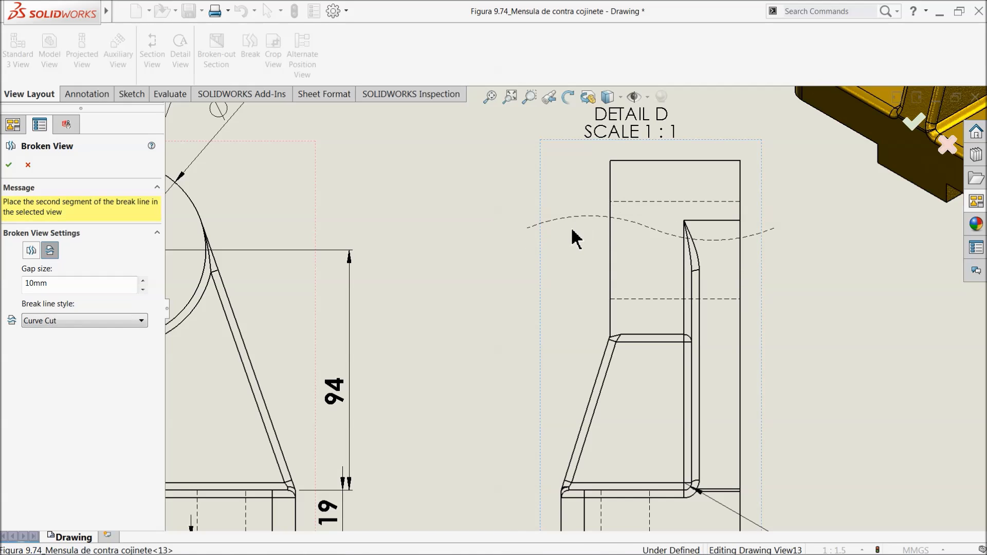
left_click(564, 263)
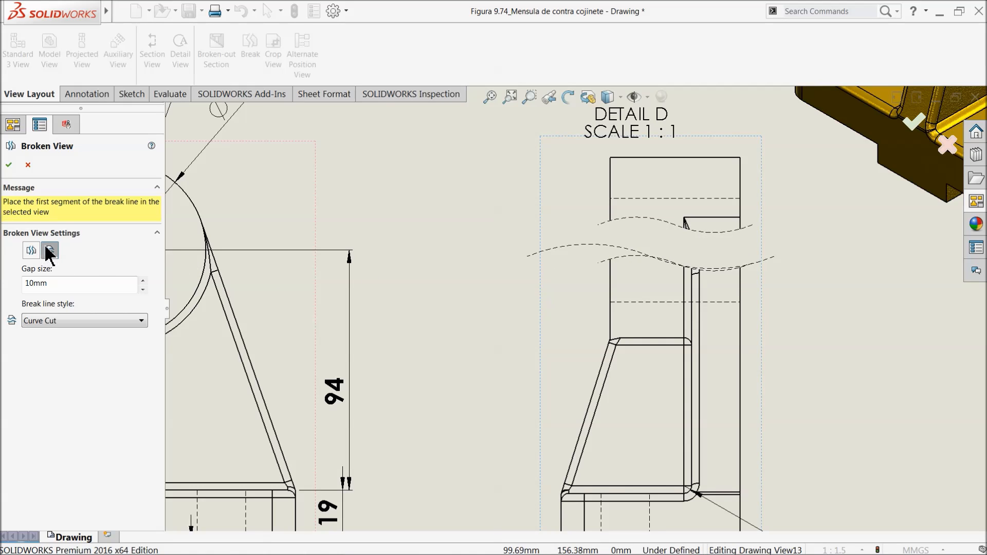
left_click(10, 166)
scroll(762, 327, "up", 3)
scroll(696, 303, "down", 2)
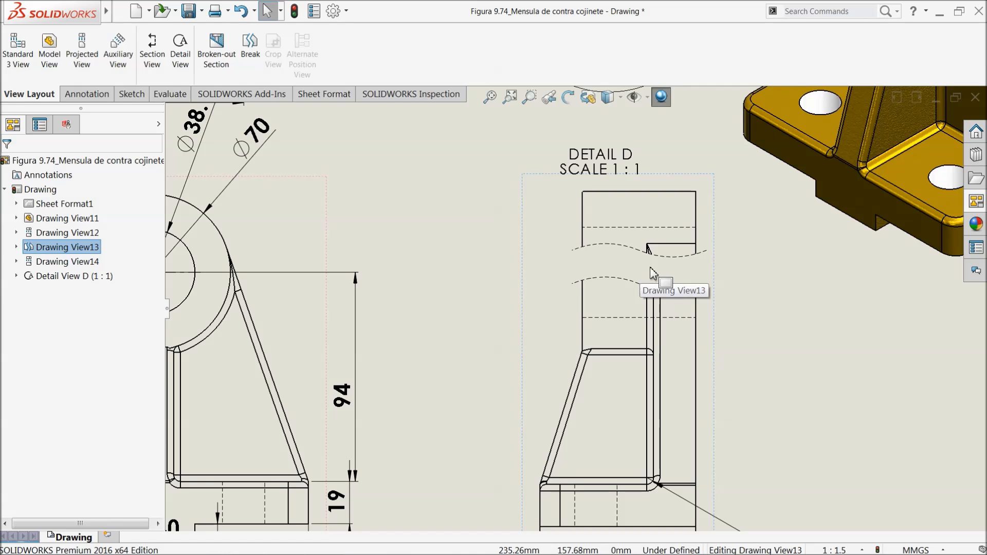
Delete Detail View D together with its detail circle and detail sketch
key("f")
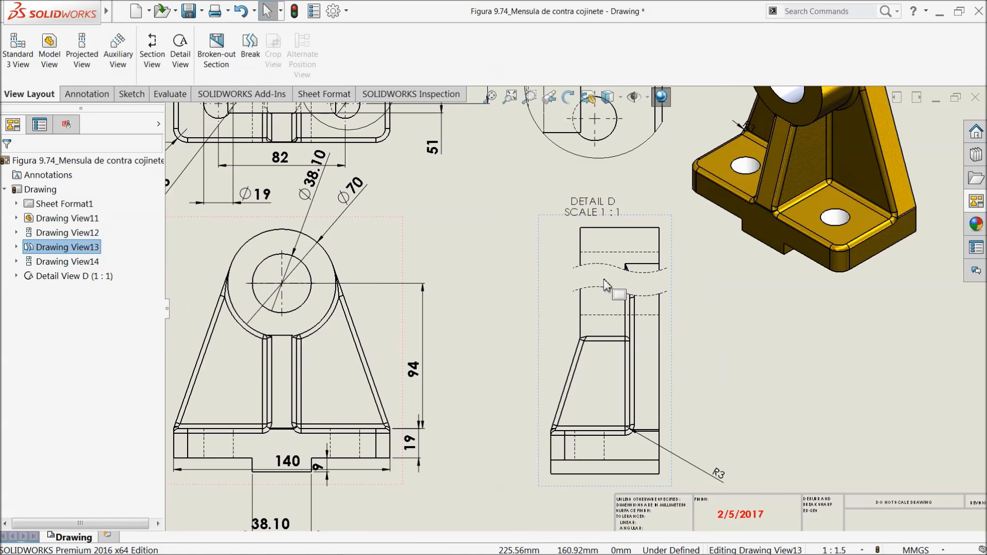
scroll(578, 241, "down", 2)
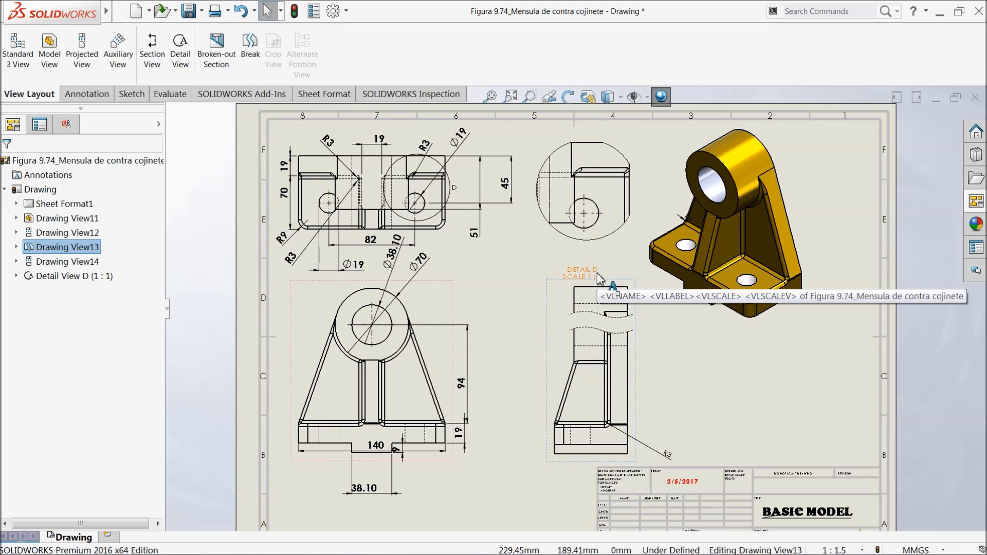
scroll(598, 278, "down", 1)
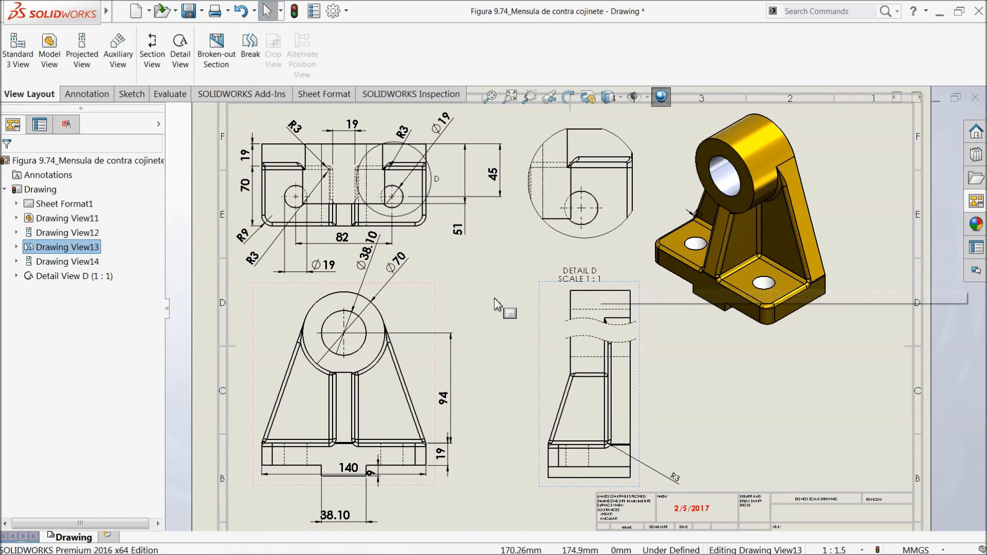
left_click(516, 259)
key("Delete")
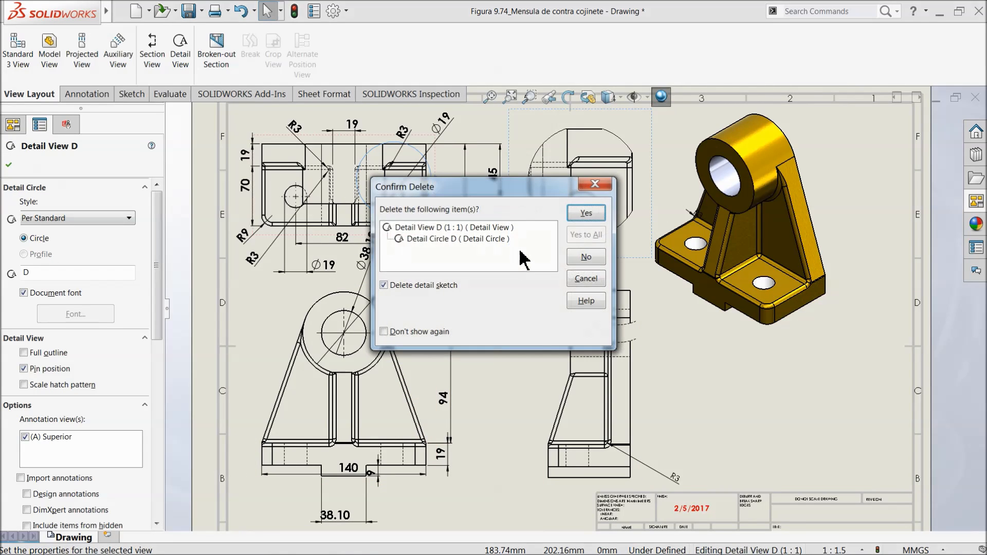
left_click(576, 219)
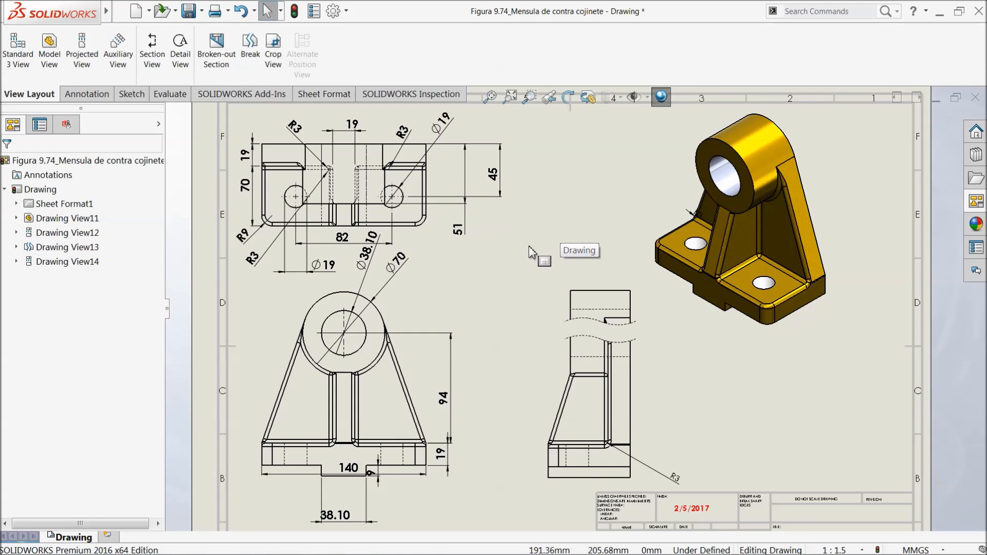
Move the isometric view toward the sheet's upper outer corner and the side view closer to the front view, and close the view settings
left_click_drag(831, 157, 875, 149)
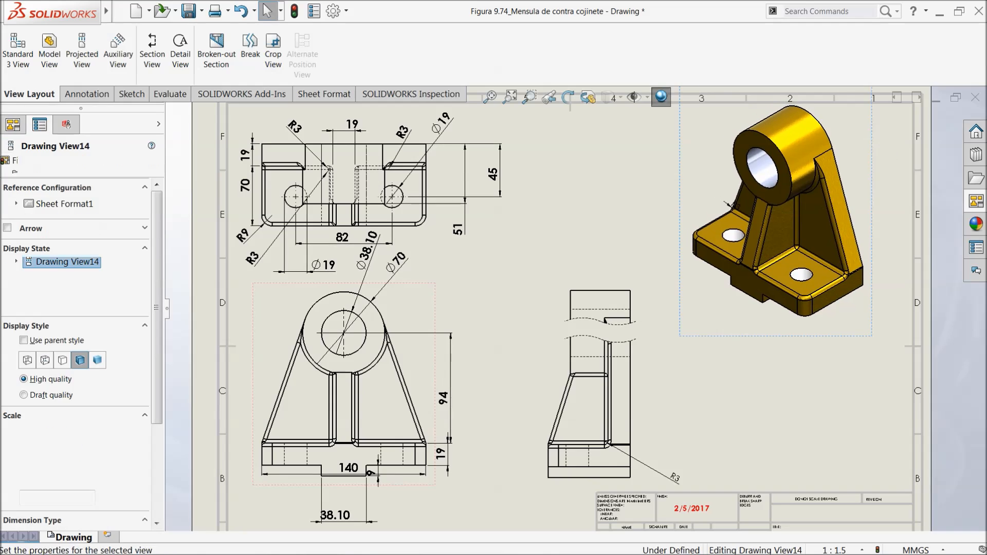
left_click_drag(636, 281, 601, 281)
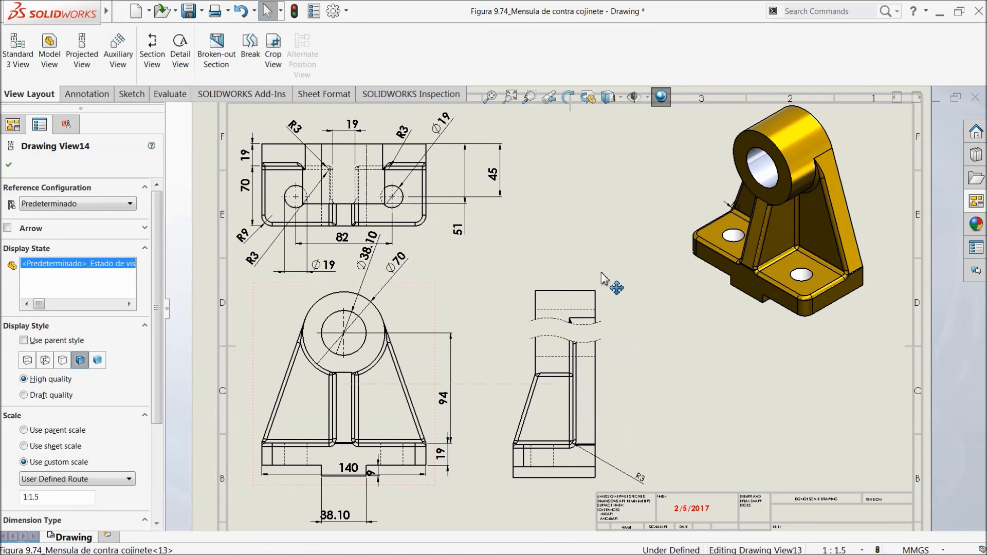
left_click(87, 94)
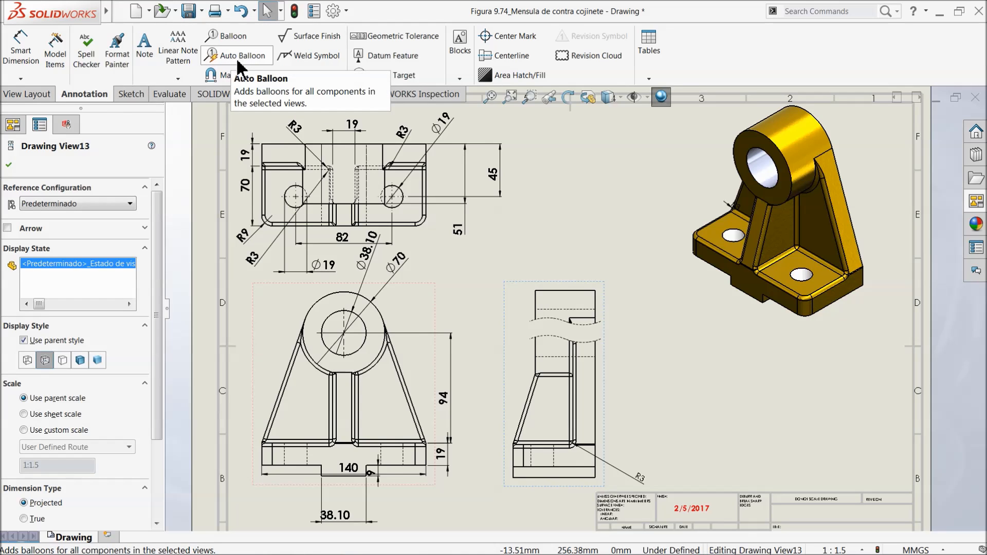
left_click(649, 79)
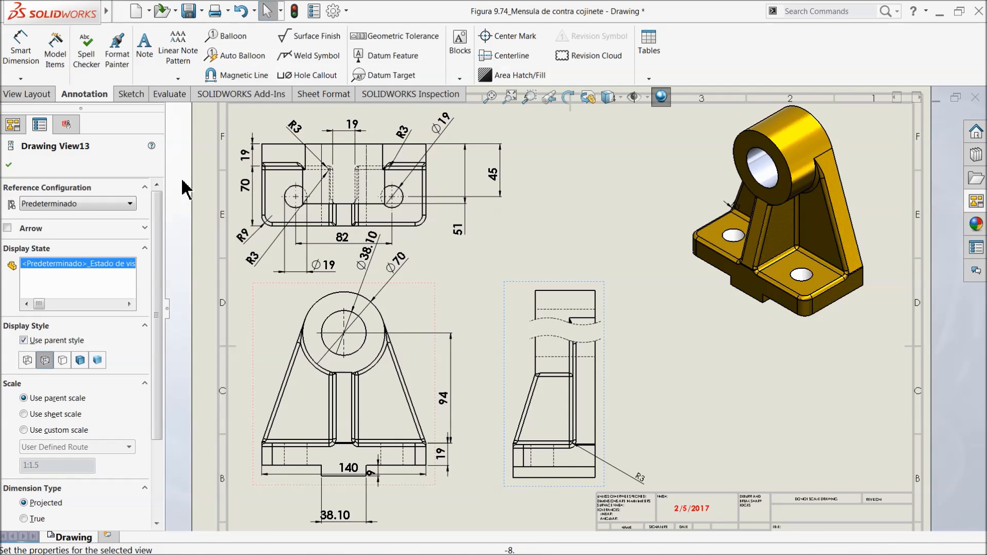
left_click(15, 165)
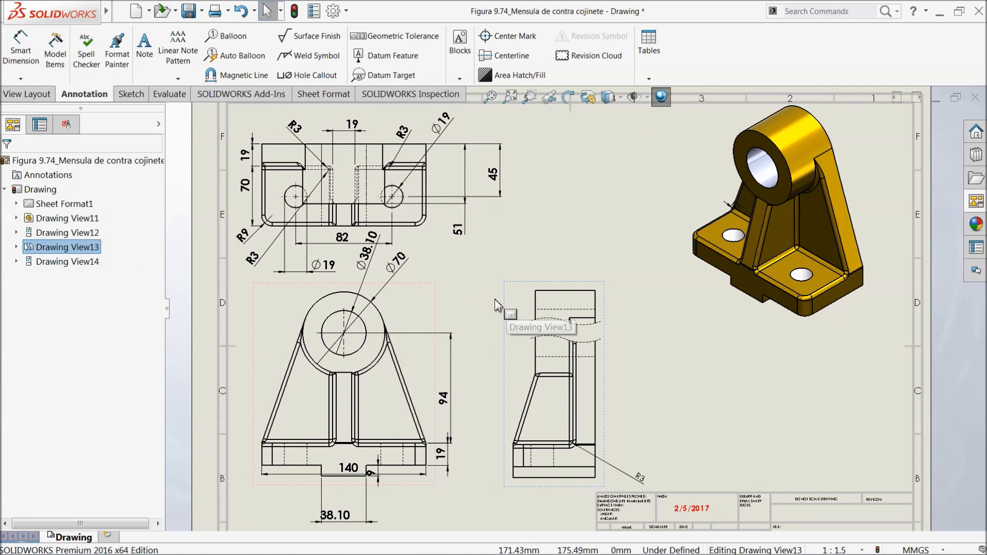
Insert a Parts only bill of materials for the front view with the bom-standard template, placing it beside the side view
left_click(437, 307)
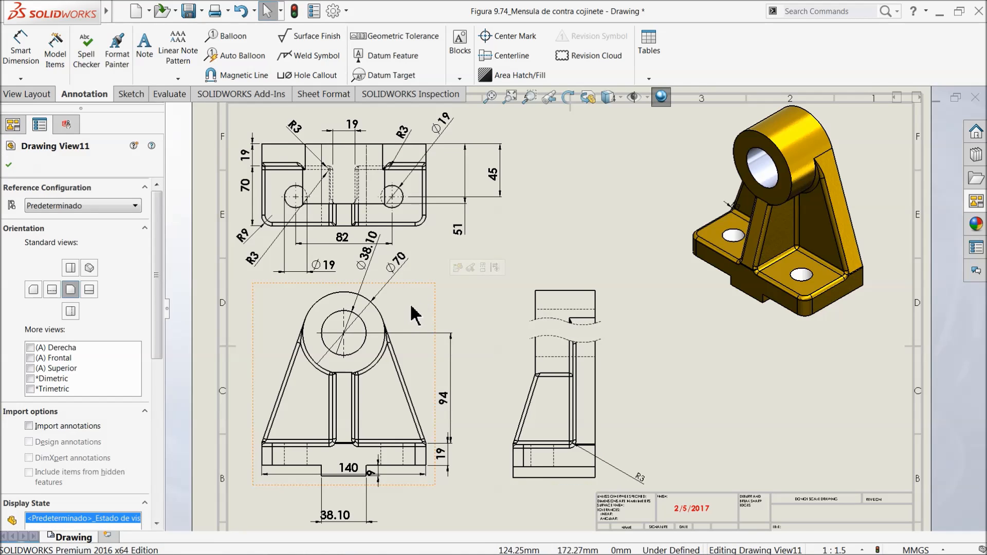
left_click(650, 81)
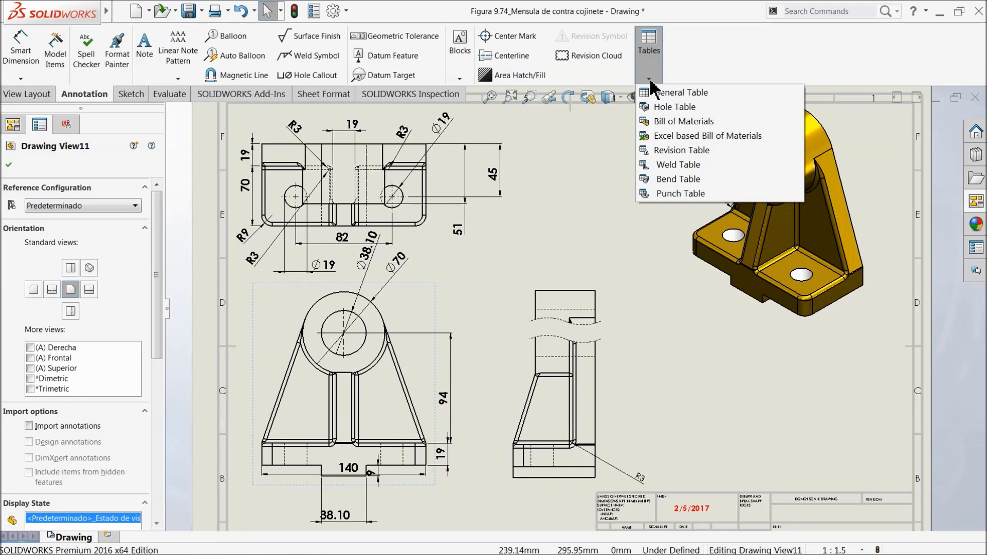
left_click(655, 123)
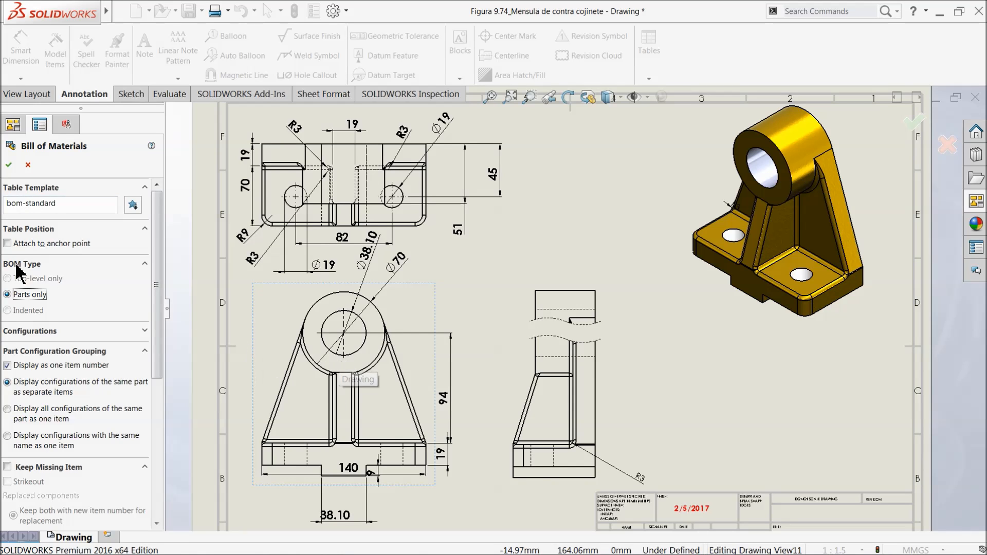
left_click(9, 165)
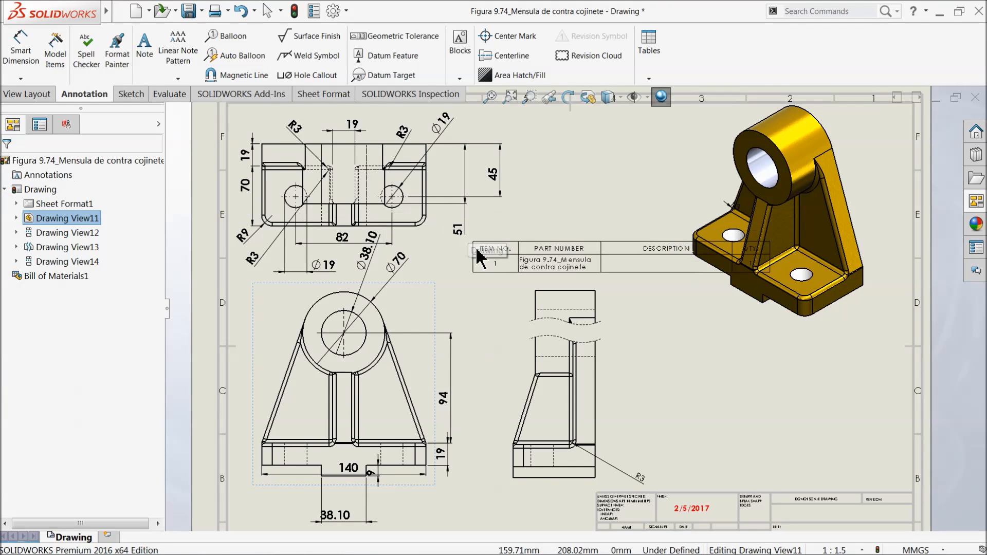
left_click(602, 340)
Set the font of the entire bill of materials table to David
scroll(808, 406, "down", 1)
scroll(808, 406, "down", 2)
left_click(603, 334)
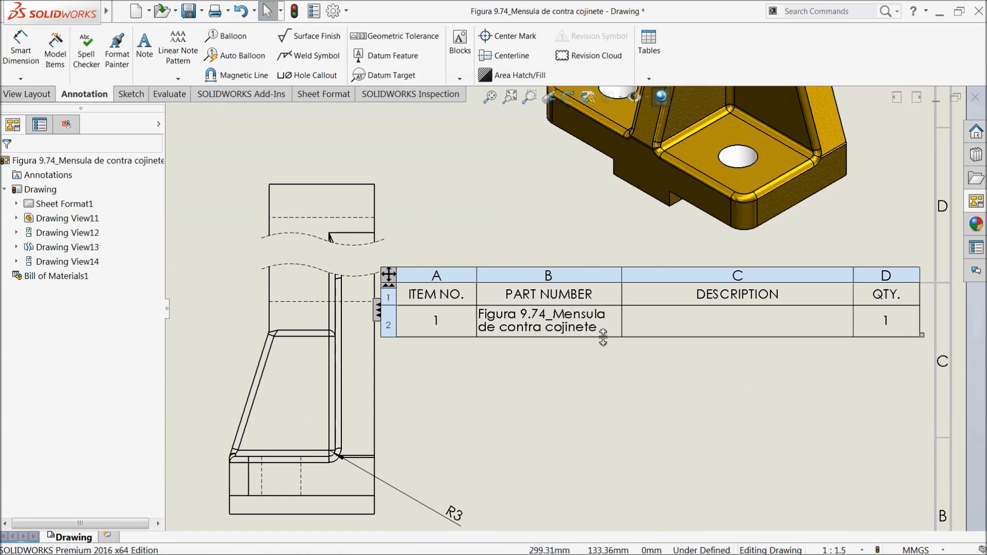
left_click(514, 320)
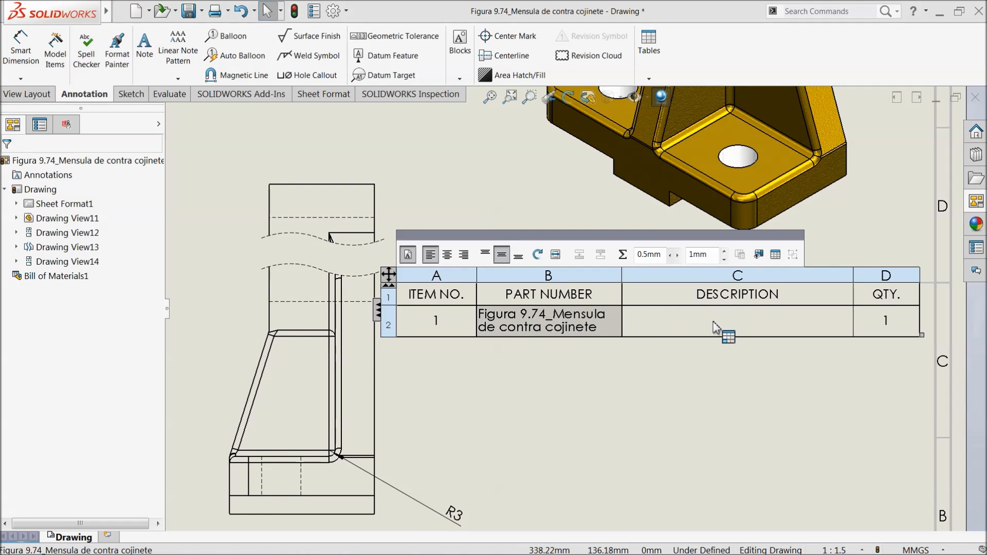
left_click(388, 275)
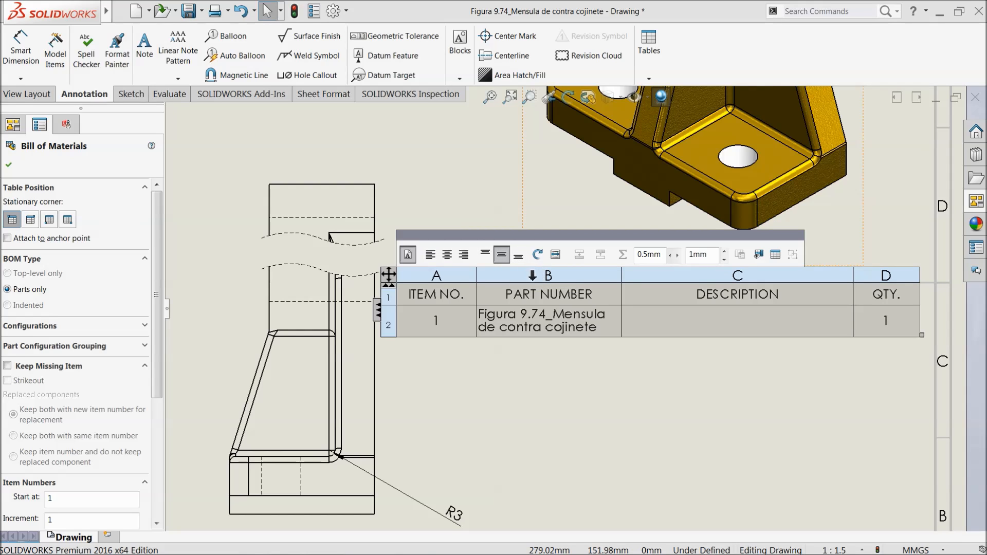
left_click(408, 255)
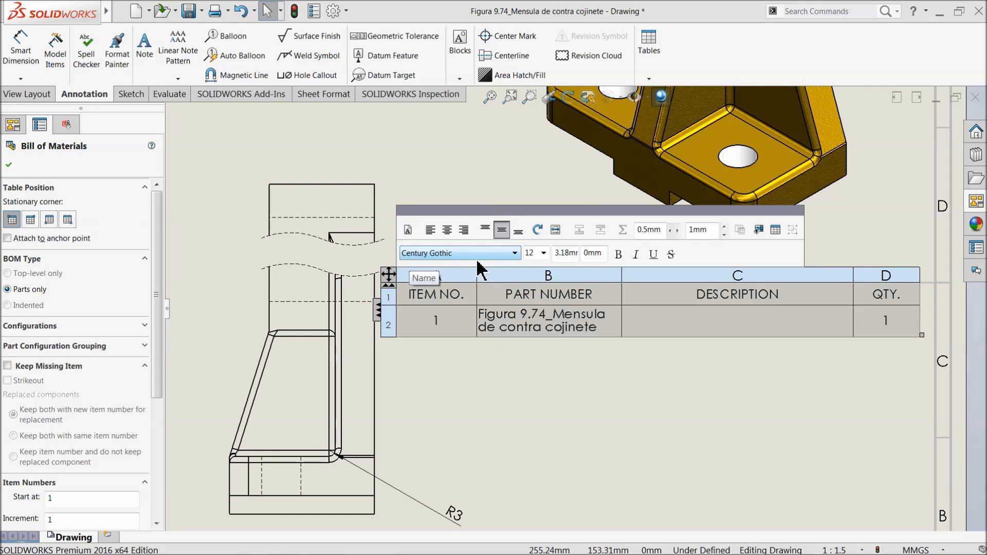
left_click(515, 253)
left_click(432, 171)
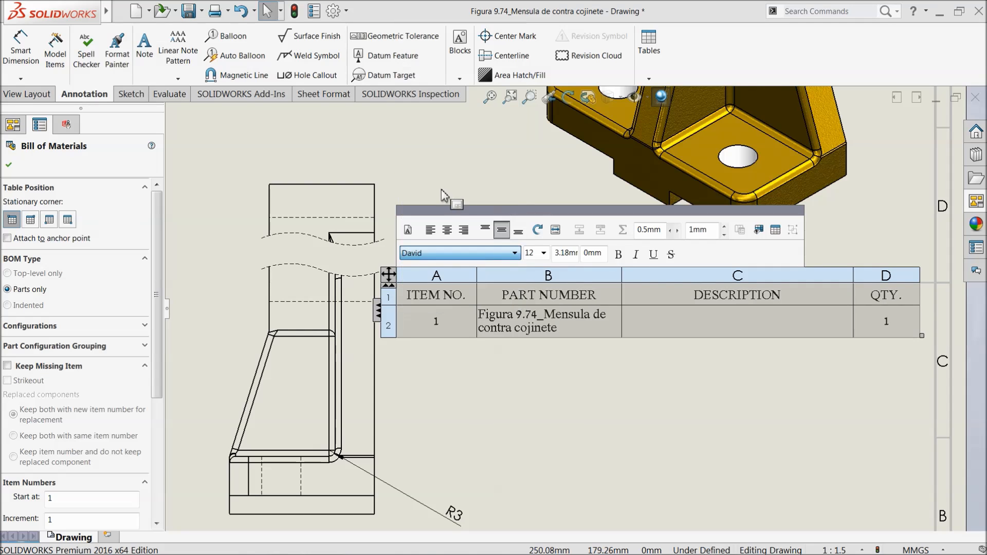
Set the bill of materials text size to 22 and center it horizontally in the cells
left_click(543, 253)
left_click(534, 334)
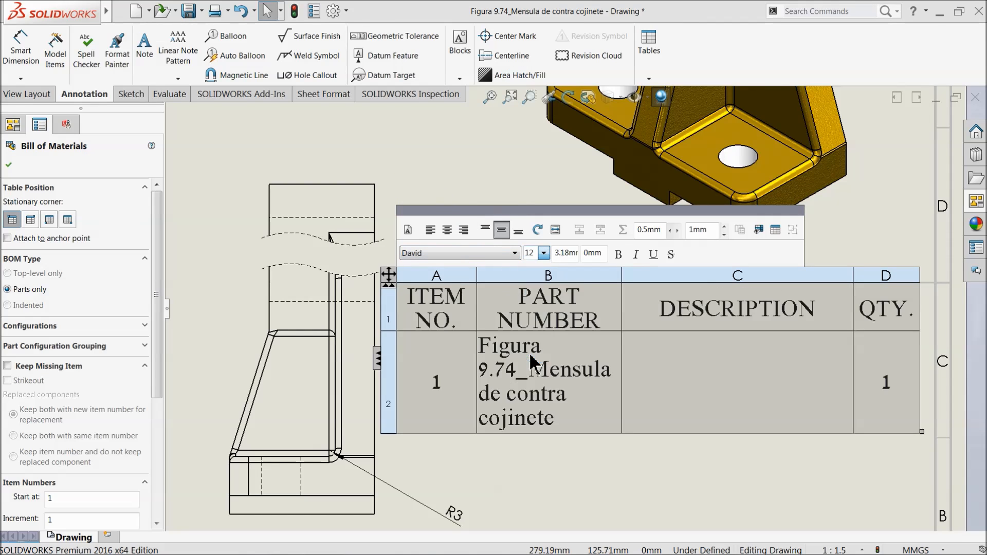
left_click(449, 230)
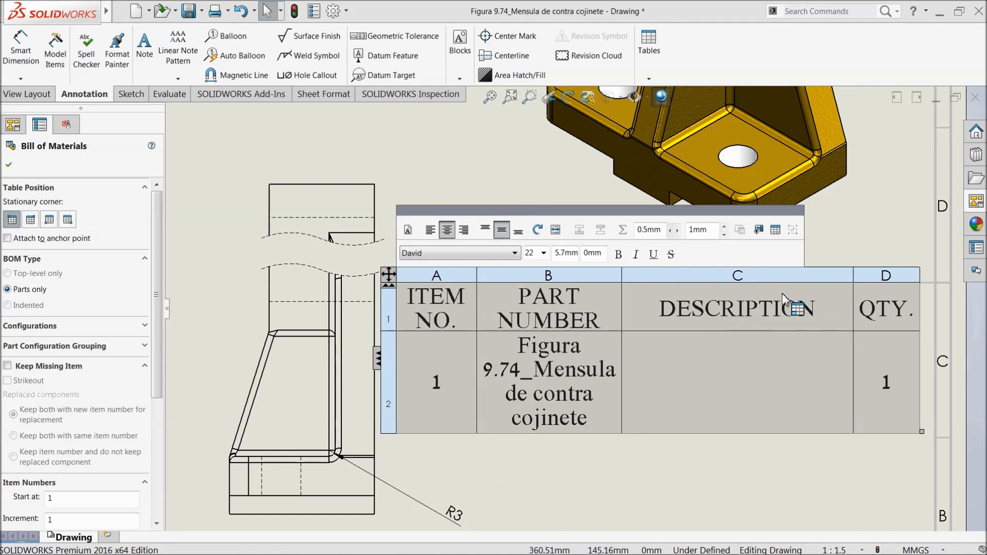
left_click(837, 226)
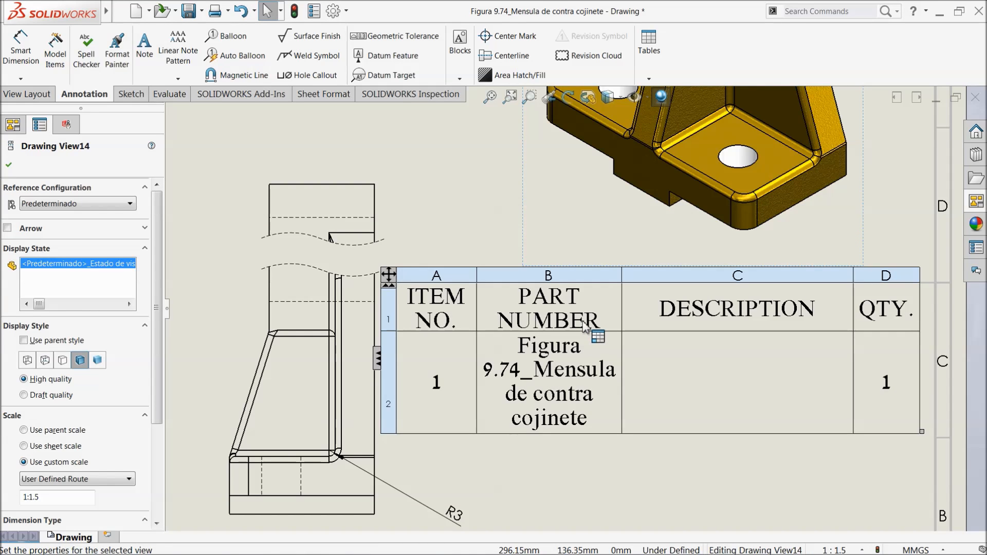
Widen the PART NUMBER column and shrink the whole bill of materials table's width until it fits inside the sheet border
scroll(586, 327, "up", 6)
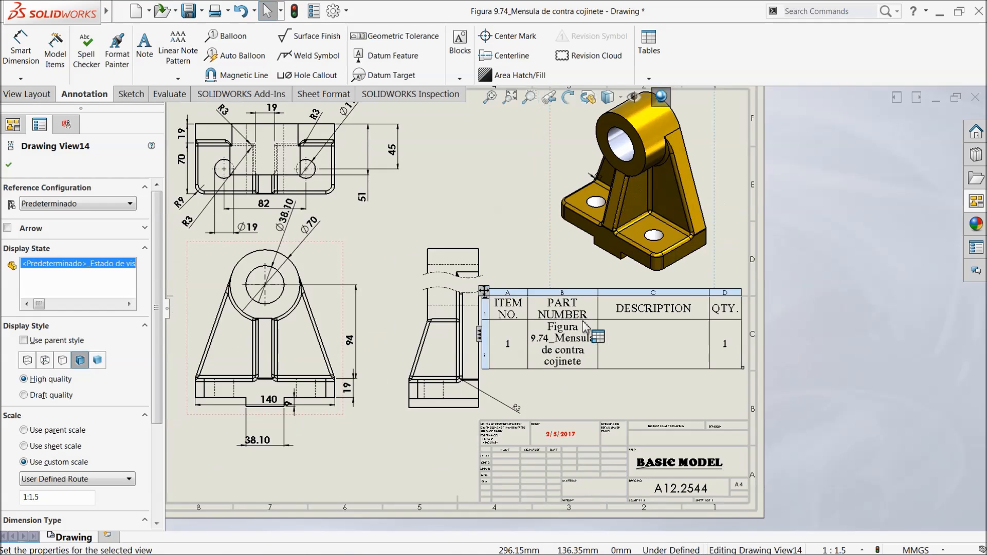
scroll(581, 317, "down", 4)
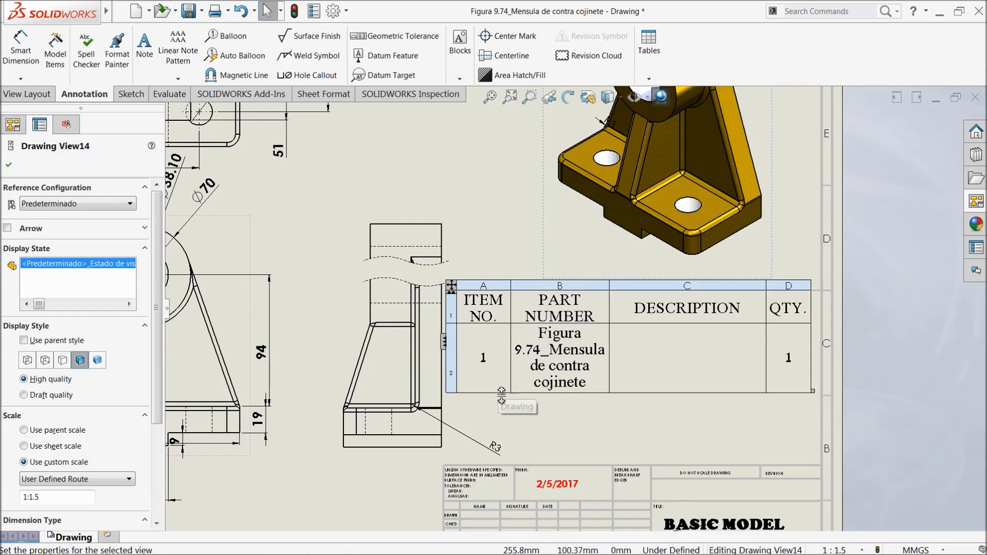
left_click_drag(610, 317, 700, 319)
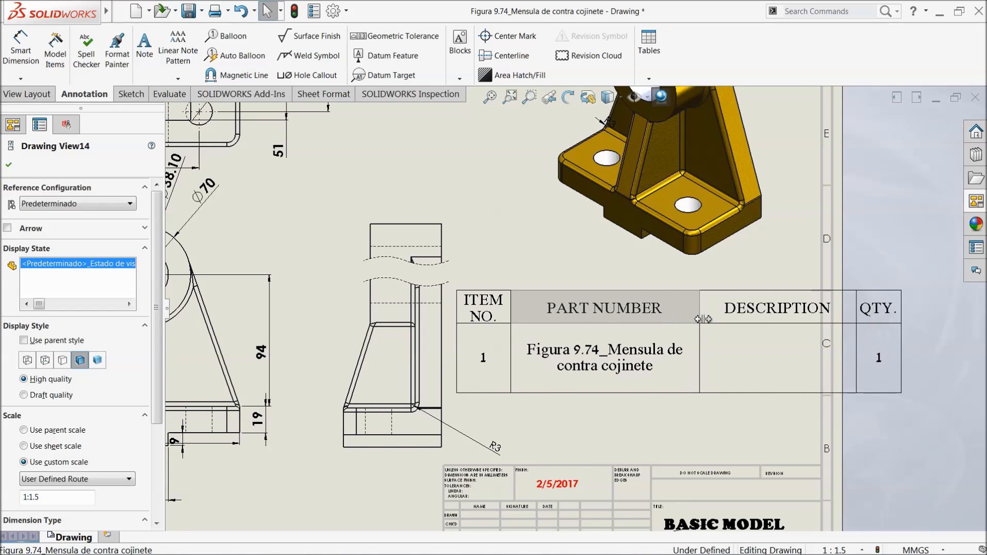
left_click_drag(906, 338, 876, 335)
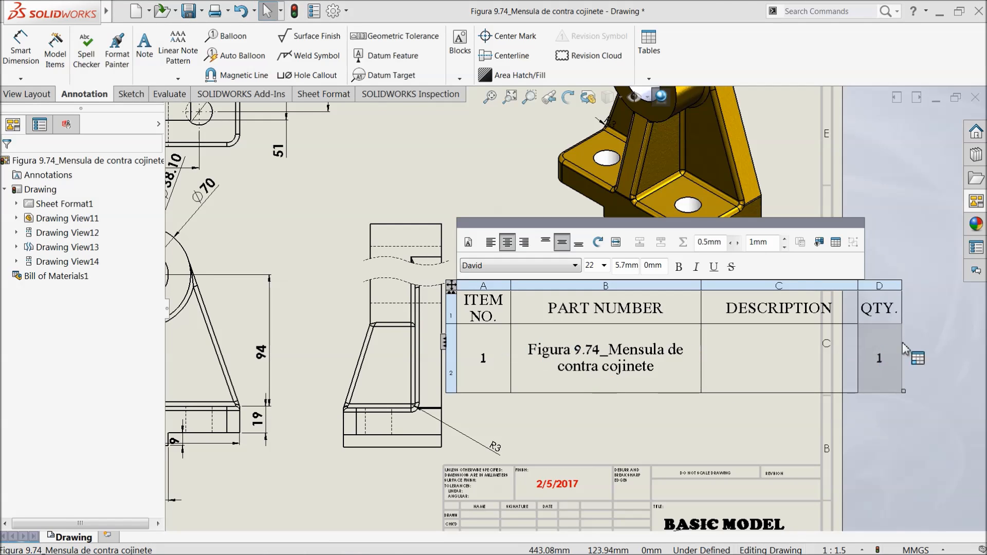
left_click_drag(907, 285, 813, 309)
scroll(460, 331, "up", 1)
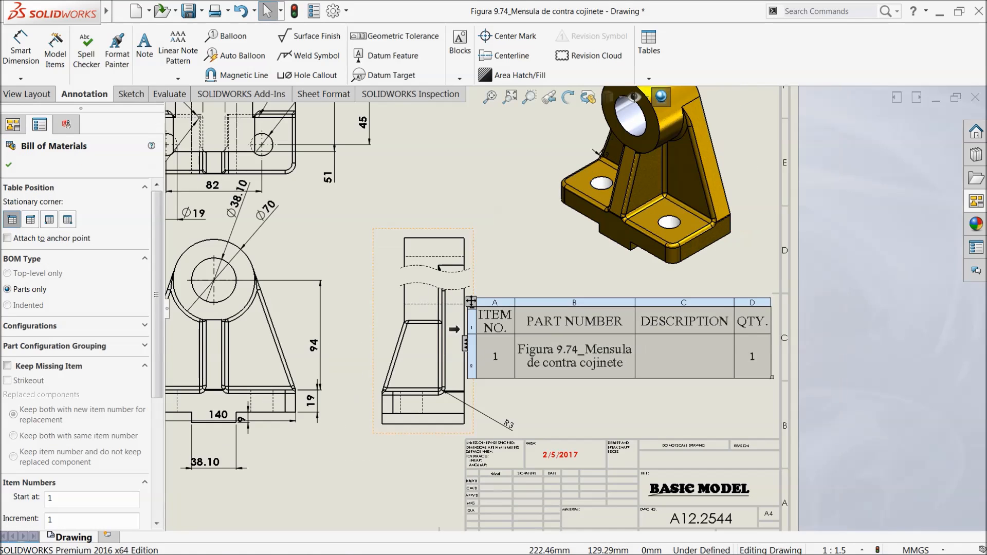
left_click(439, 186)
left_click(529, 308)
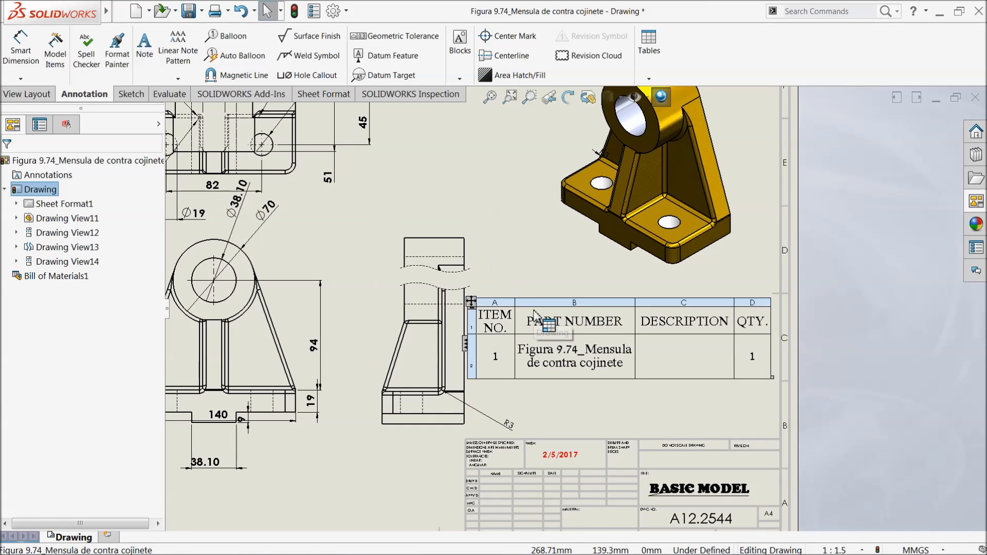
left_click(527, 298)
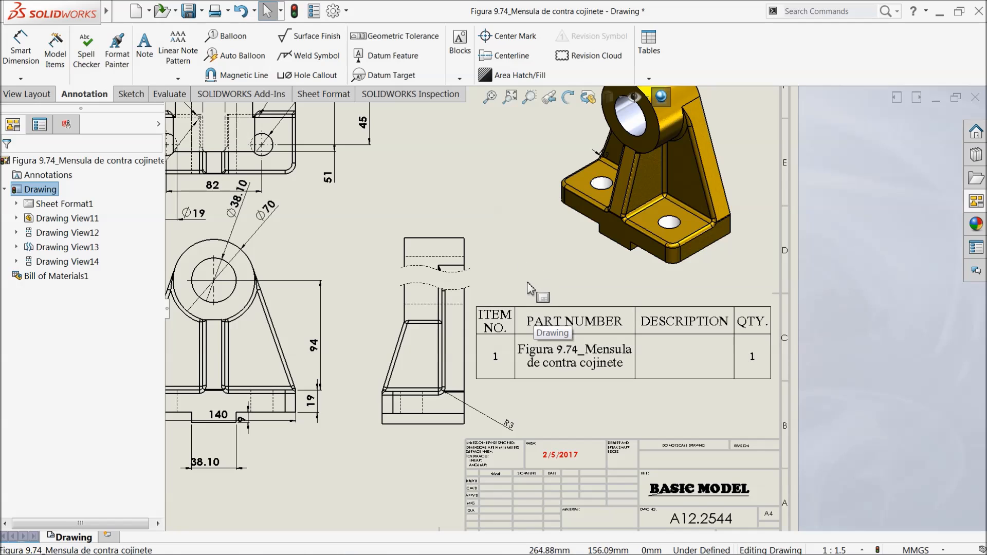
Attach a circular item number balloon to the upper part of the side view, placing it above the view, and accept it
scroll(527, 282, "up", 3)
key("f")
left_click(227, 43)
scroll(378, 281, "down", 2)
left_click(551, 290)
left_click(590, 192)
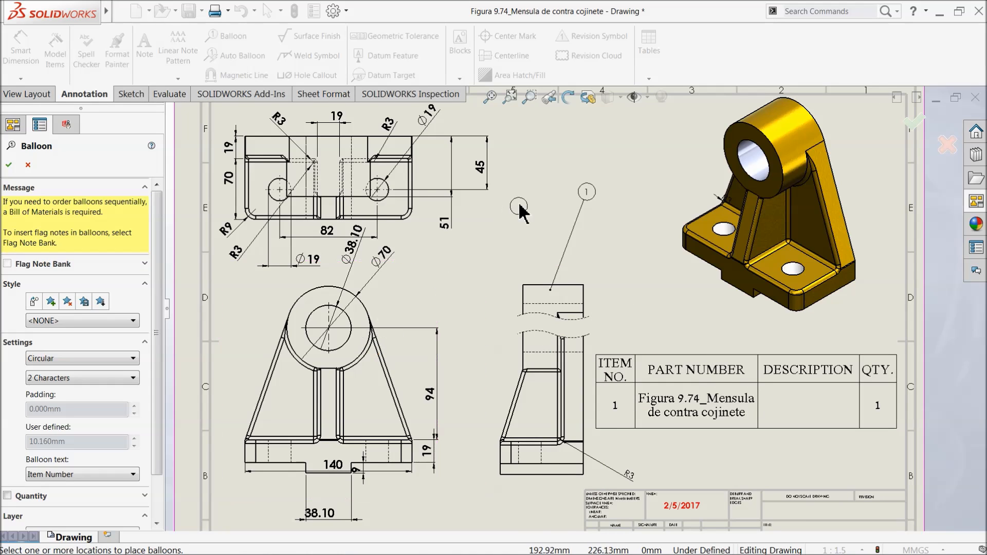
left_click(587, 191)
left_click(9, 165)
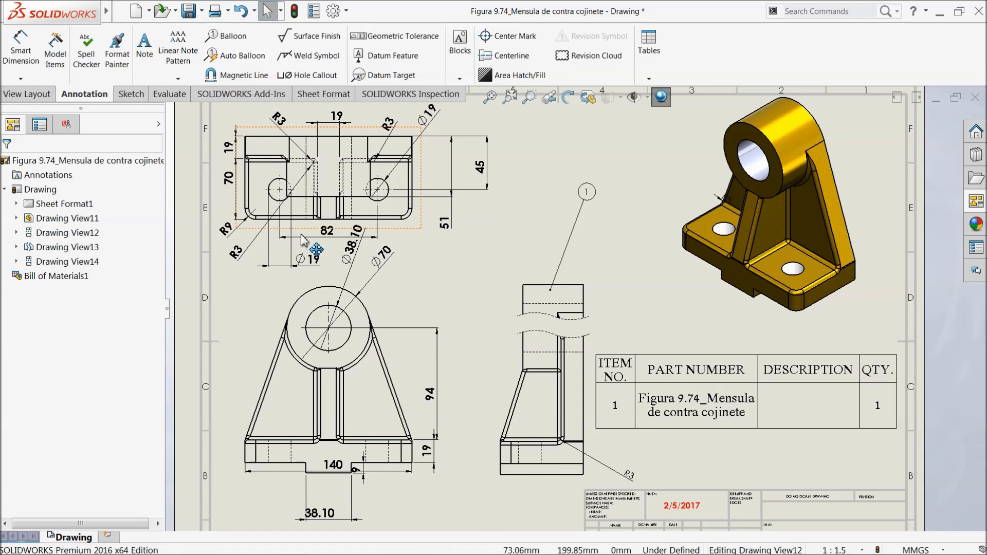
left_click(389, 320)
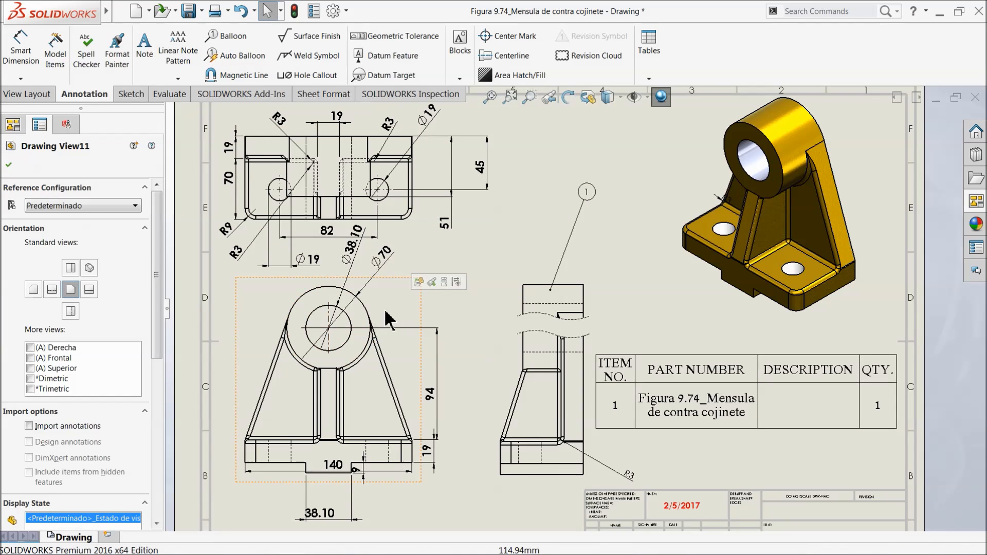
left_click(242, 56)
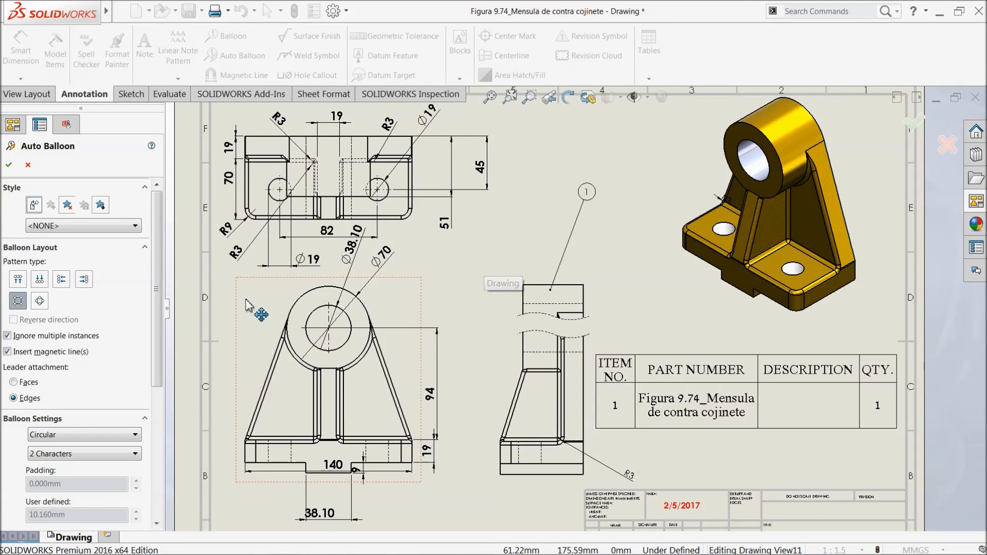
left_click(28, 165)
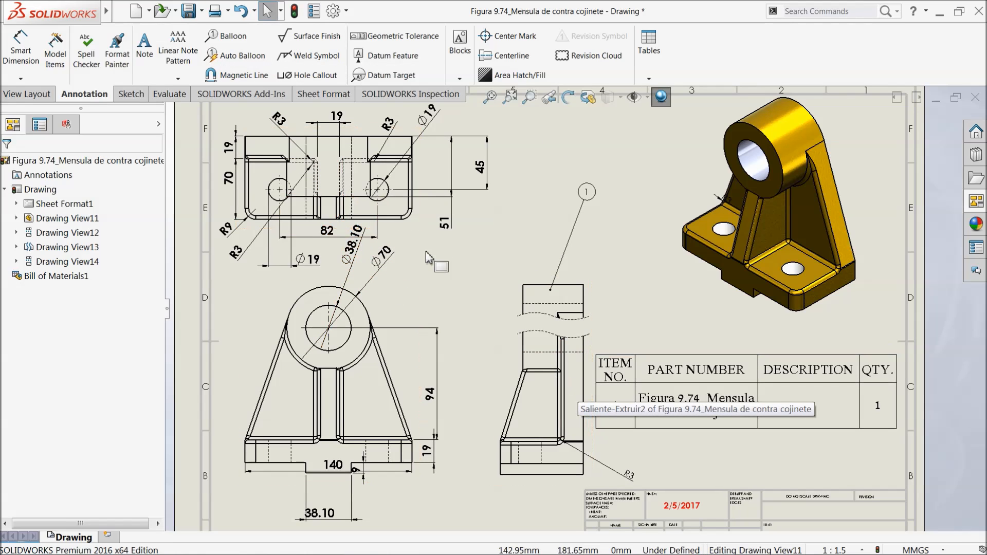
scroll(397, 269, "up", 1)
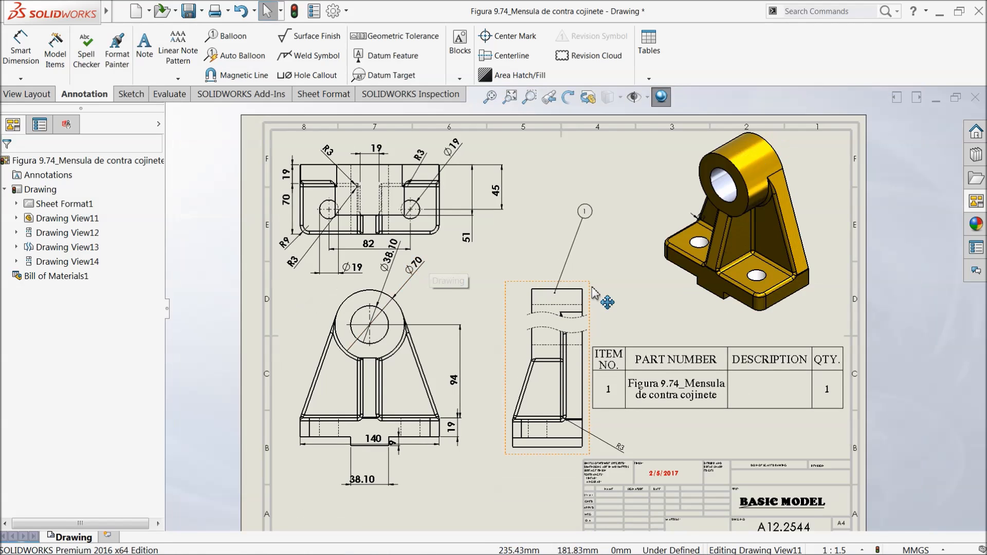
scroll(591, 289, "up", 2)
scroll(658, 345, "down", 1)
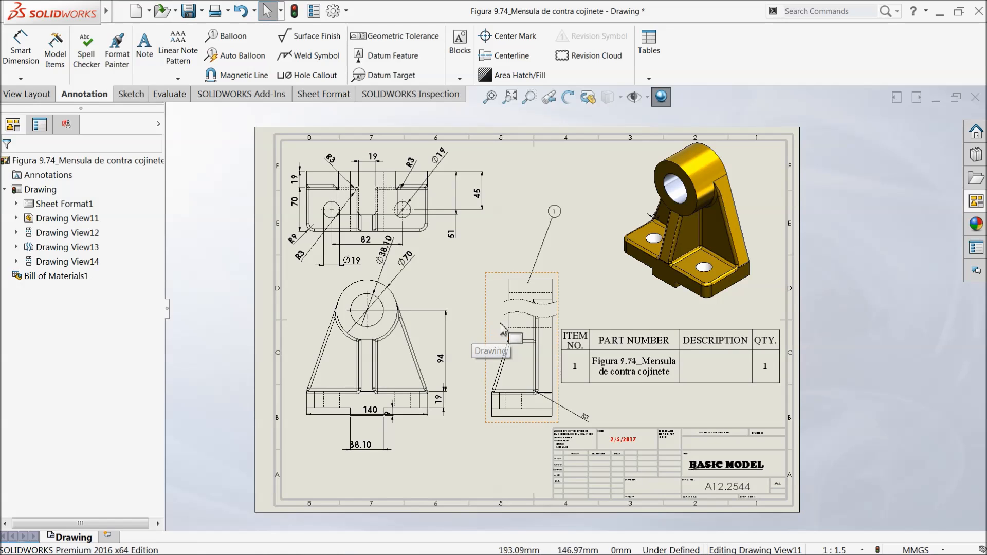
scroll(553, 339, "down", 1)
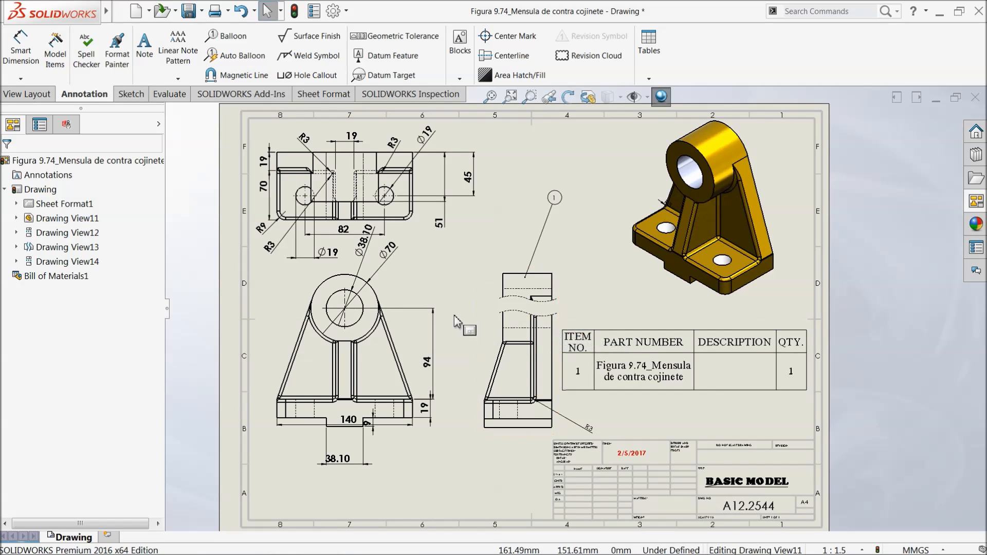